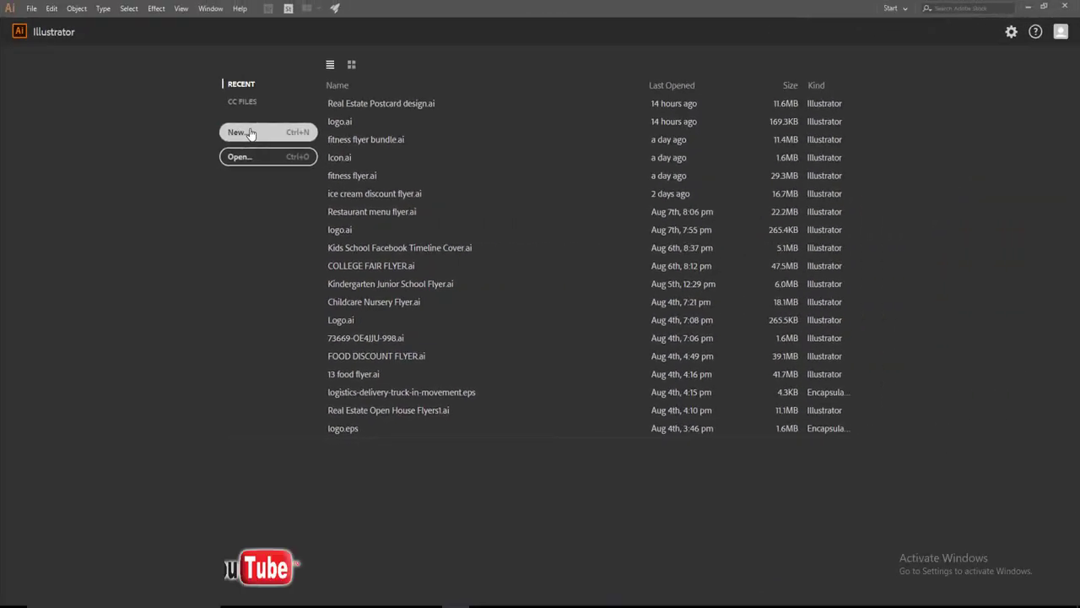
Create a new blank 21 × 30 cm portrait document in centimetres
click(250, 133)
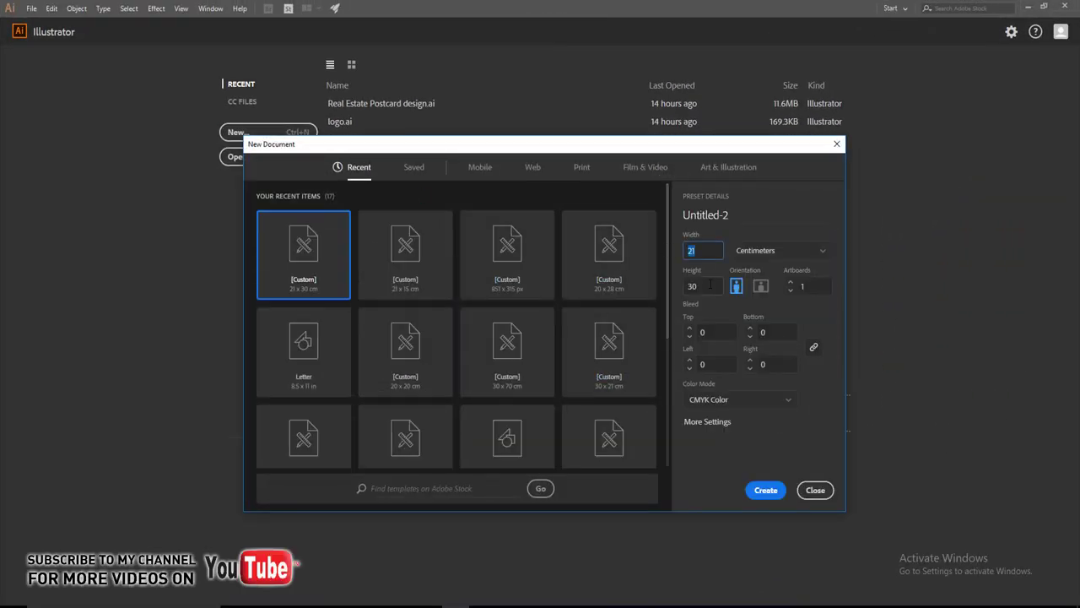
click(756, 494)
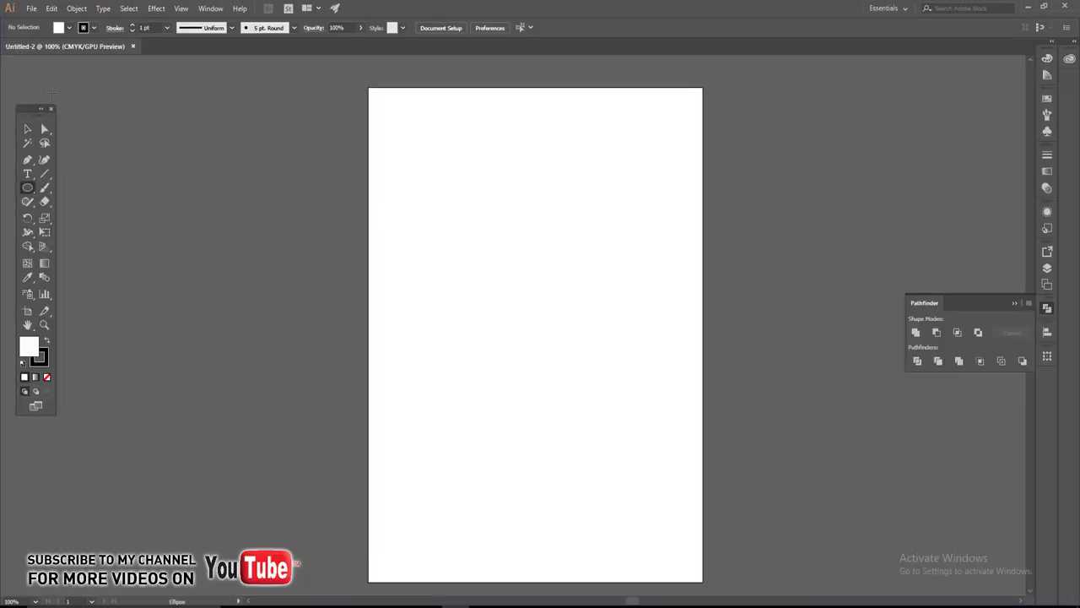
Draw an unfilled circle near the page's top-left
click(69, 28)
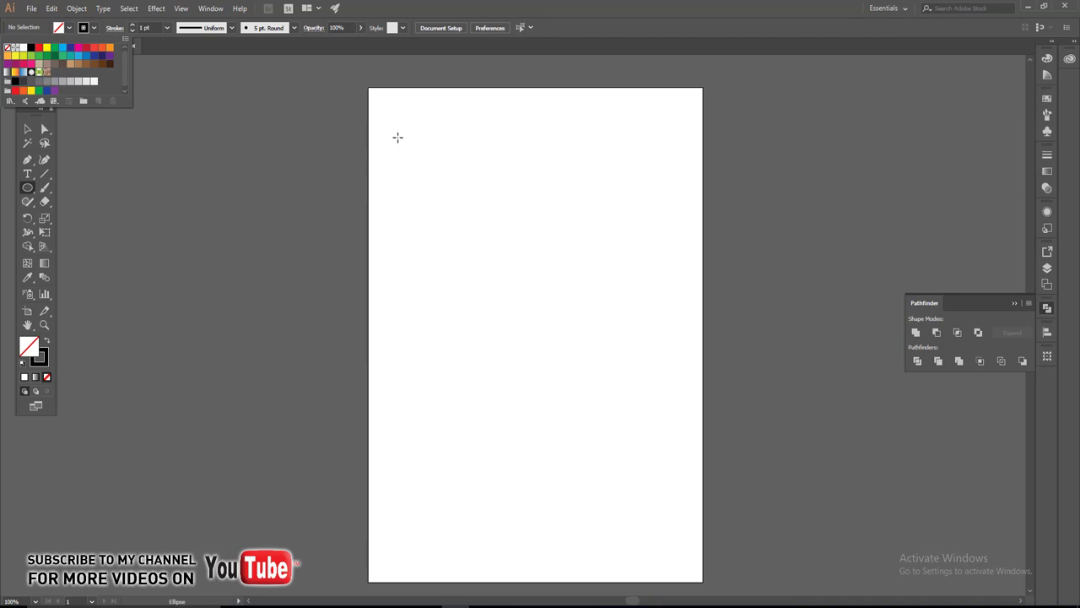
drag(392, 128, 529, 268)
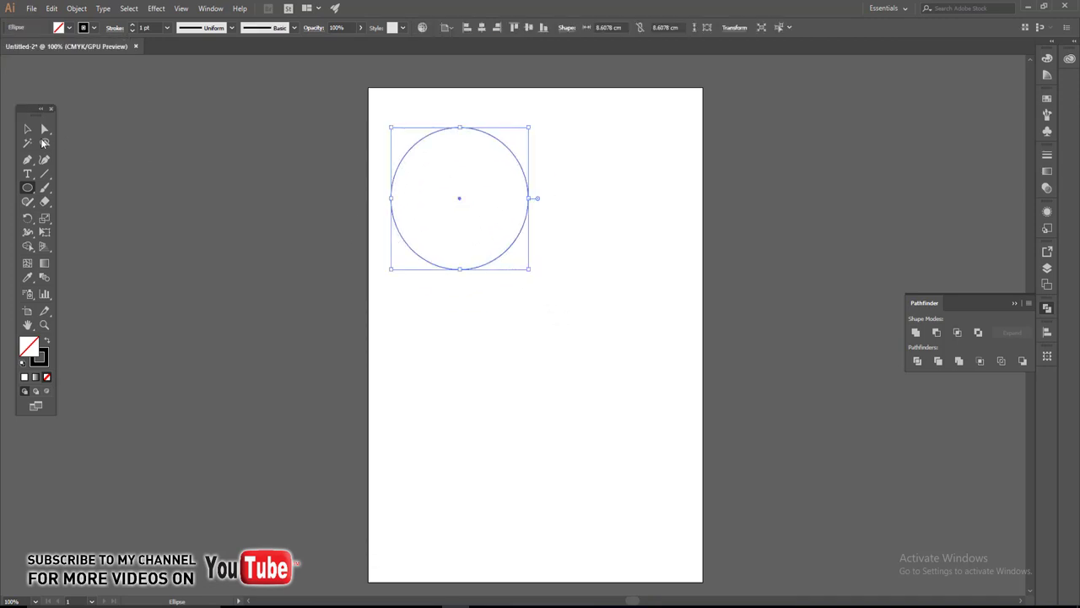
click(27, 128)
Draw a curved, pointed tail path below the circle with the Pen tool
click(71, 191)
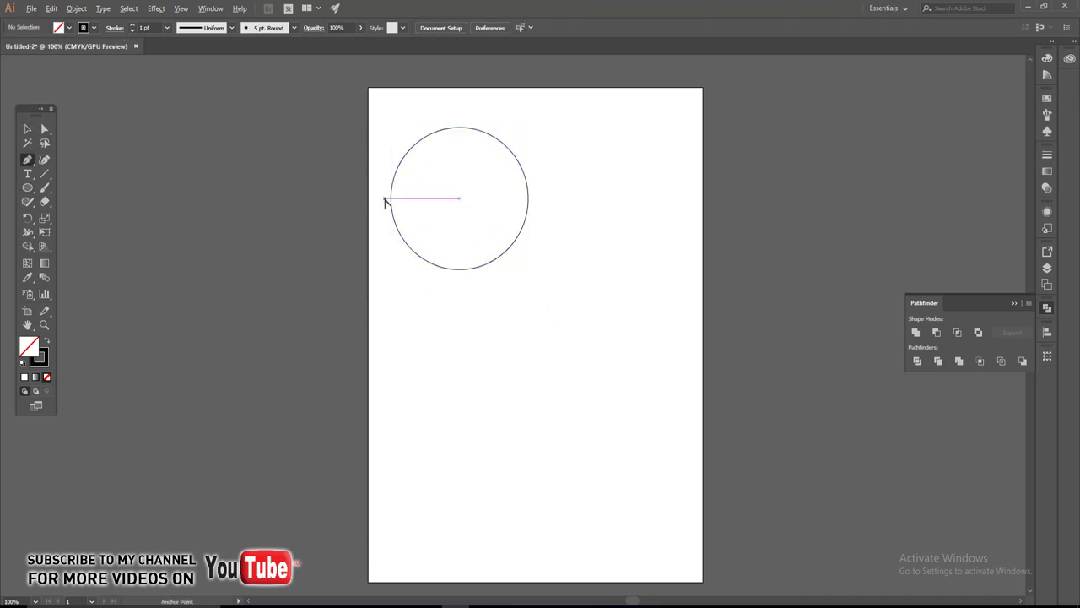
alt+scroll(385, 202, up, 1)
click(415, 132)
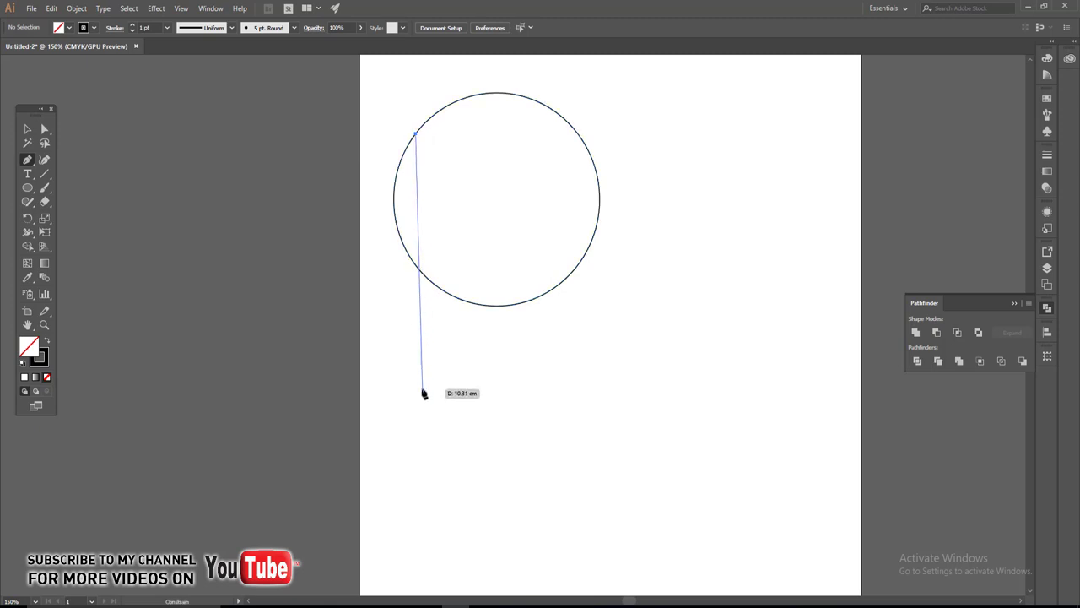
mouse_move(412, 421)
mouse_down()
mouse_move(445, 579)
mouse_move(461, 550)
mouse_up()
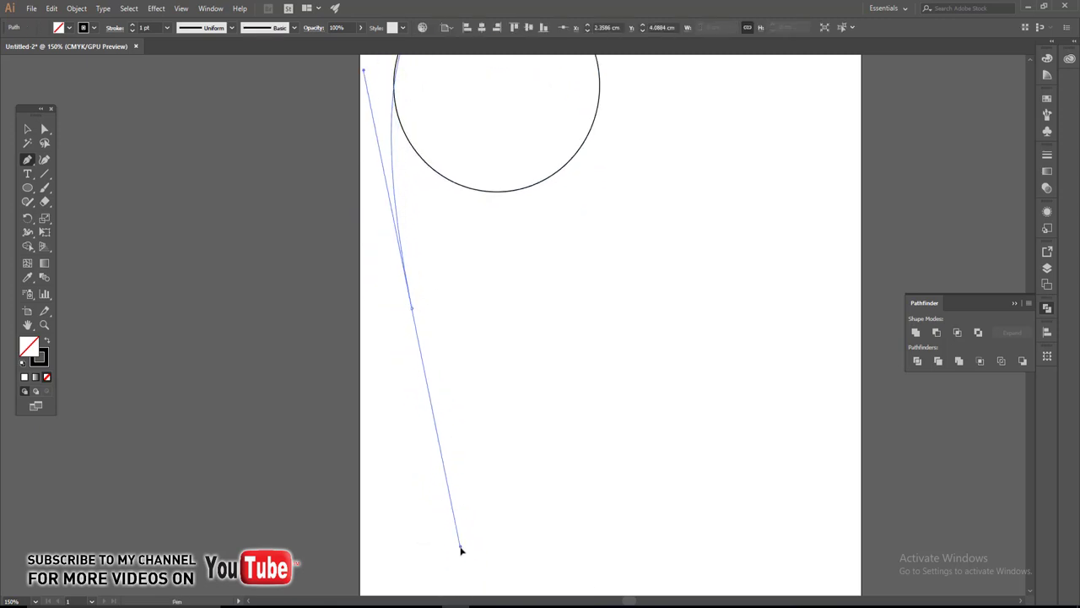
mouse_move(461, 550)
mouse_down()
mouse_move(455, 486)
mouse_move(410, 402)
mouse_up()
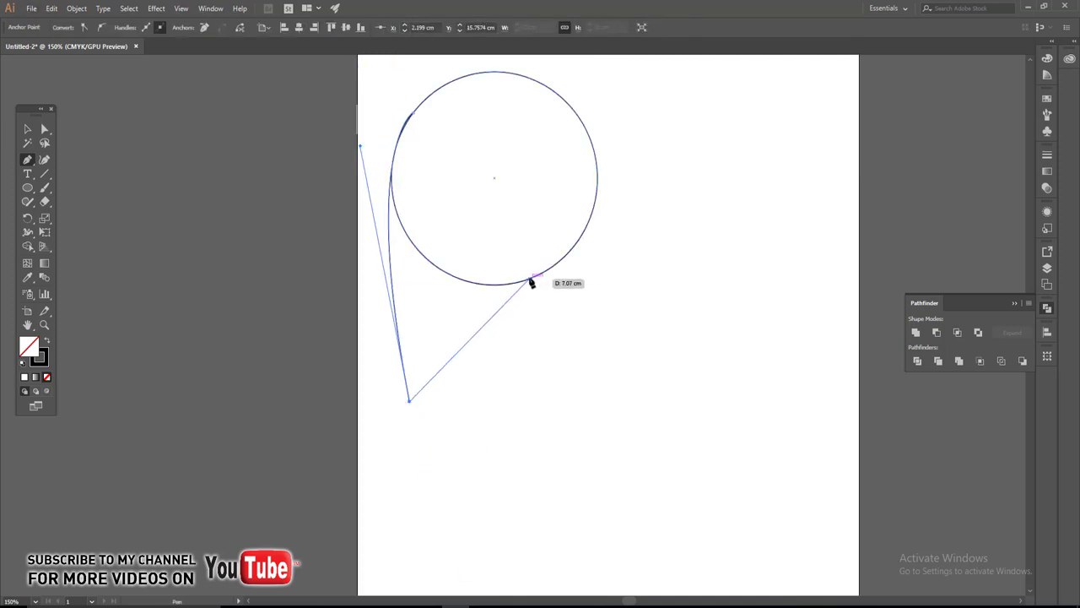
drag(529, 280, 663, 234)
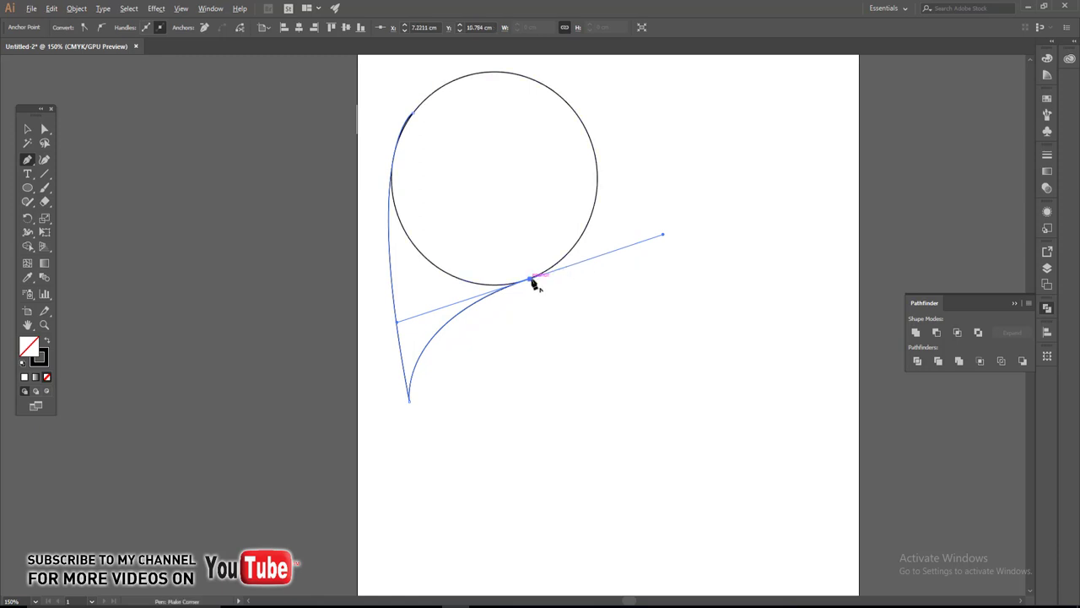
click(412, 112)
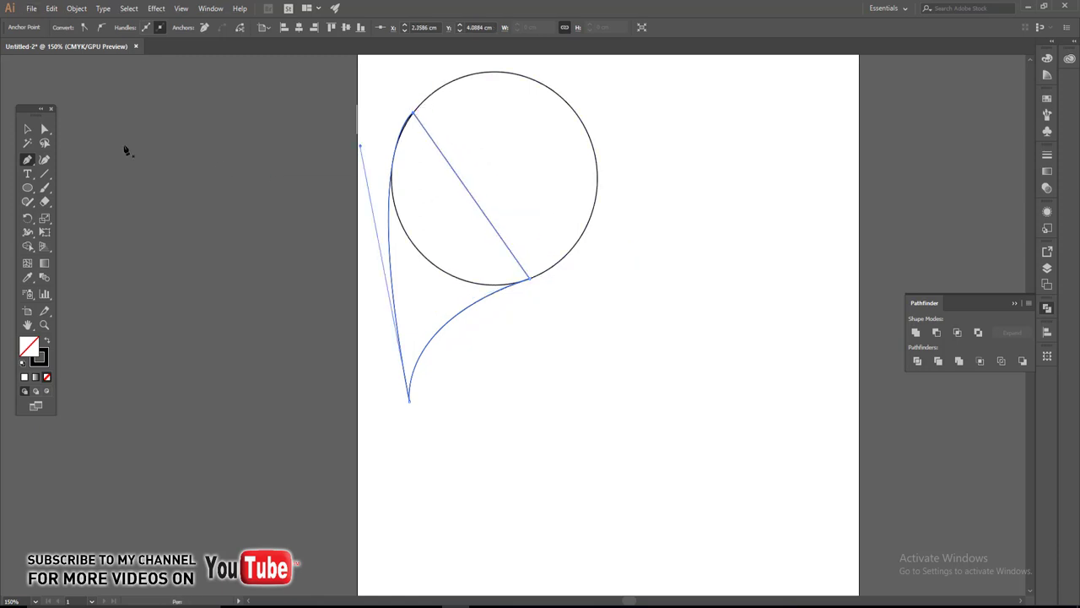
Refine the tail's anchors, then unite circle and tail into one teardrop with Pathfinder
click(45, 129)
drag(414, 113, 435, 91)
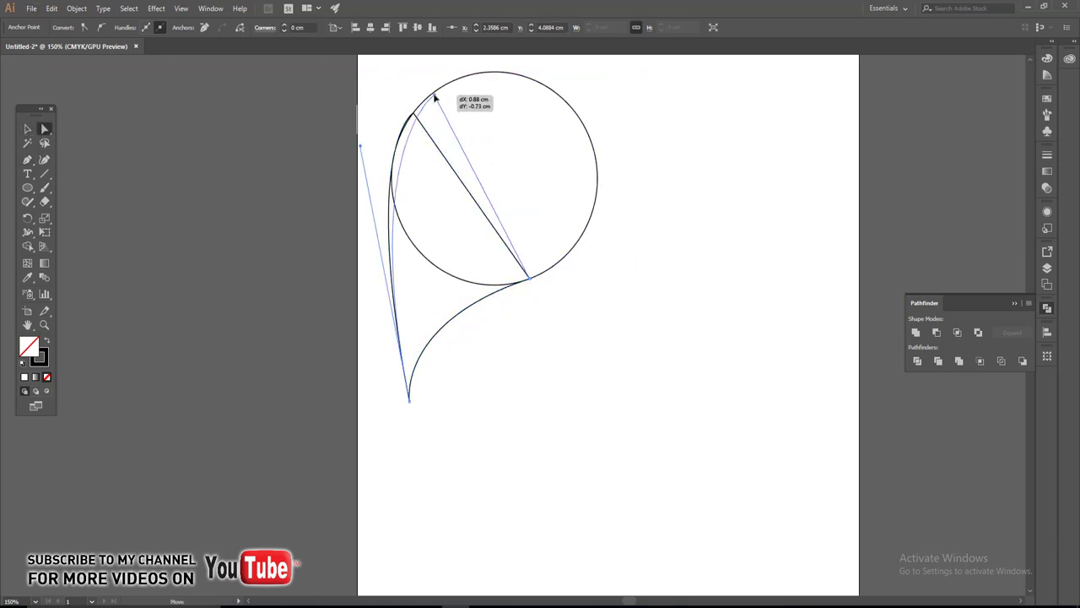
mouse_move(361, 147)
mouse_down()
mouse_move(325, 193)
mouse_move(326, 175)
mouse_up()
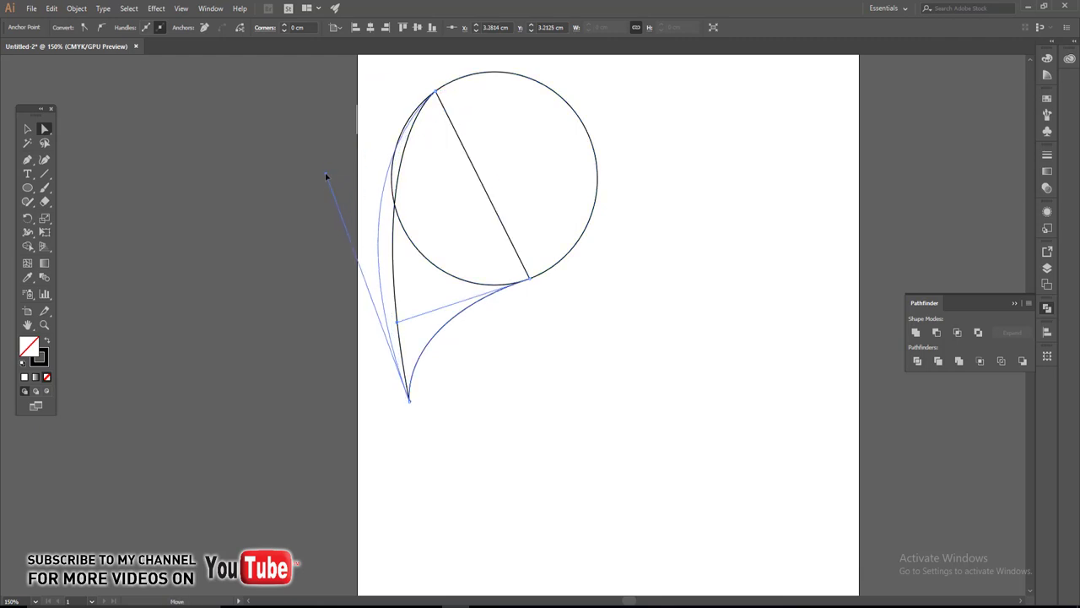
drag(433, 99, 425, 106)
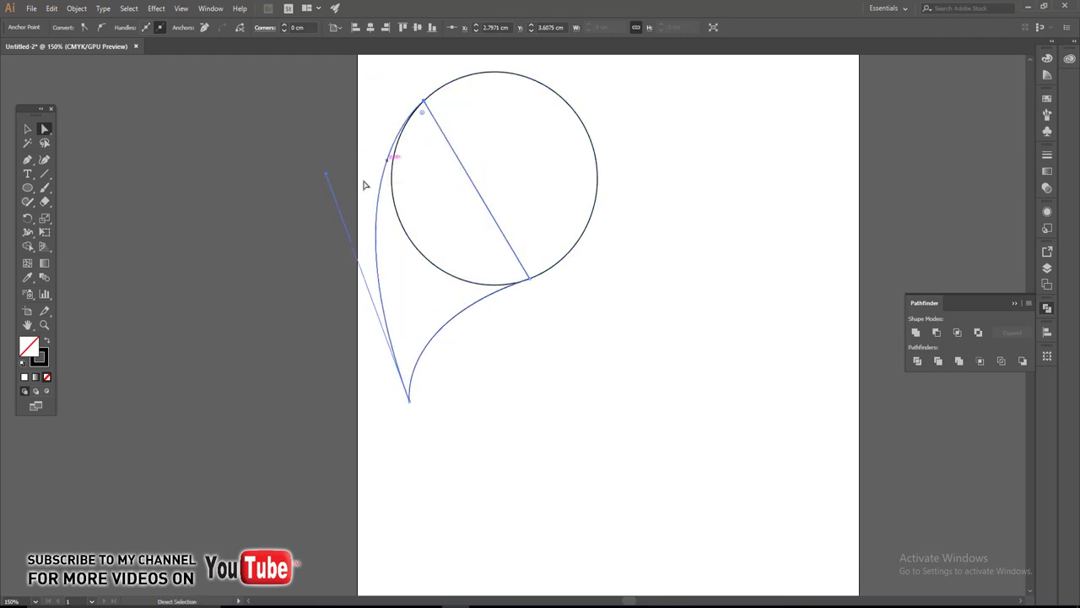
drag(327, 180, 323, 205)
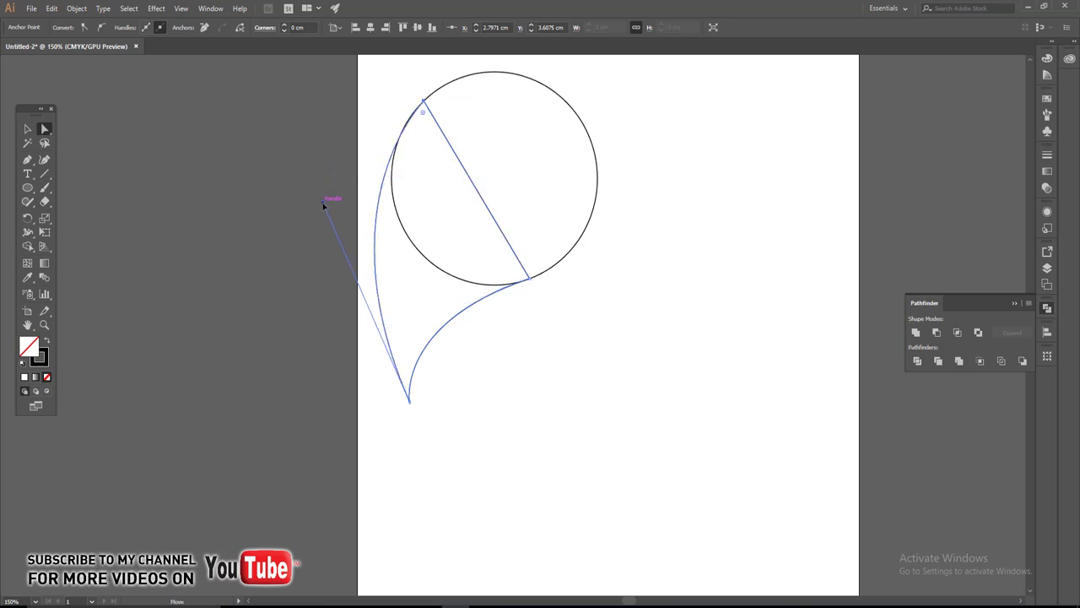
click(27, 128)
drag(316, 108, 880, 365)
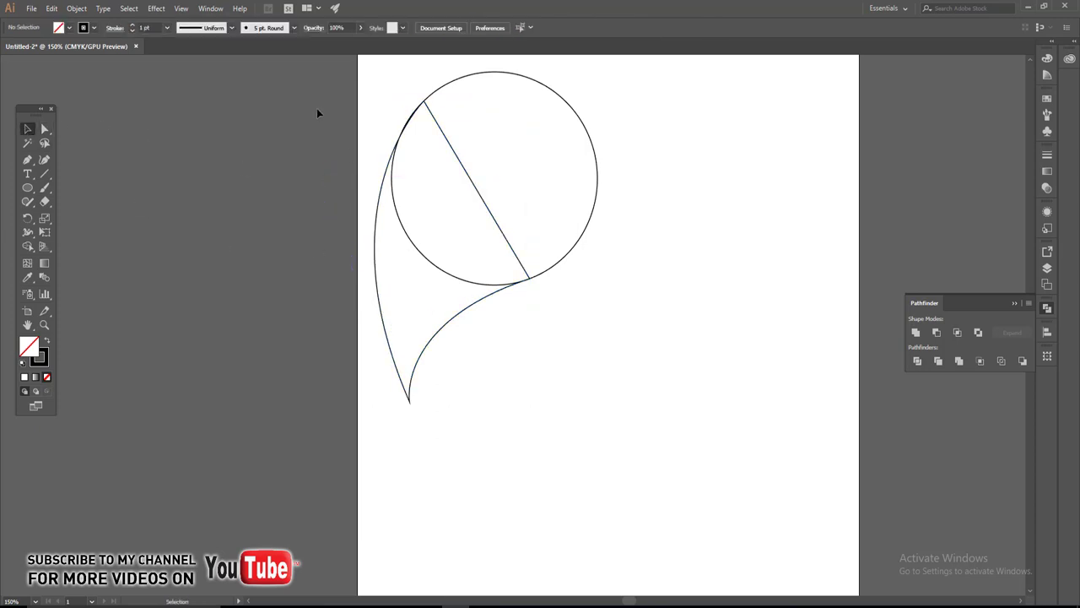
click(925, 332)
Shrink the teardrop to about half size and rotate it about 30 degrees
click(851, 333)
scroll(646, 187, down, 1)
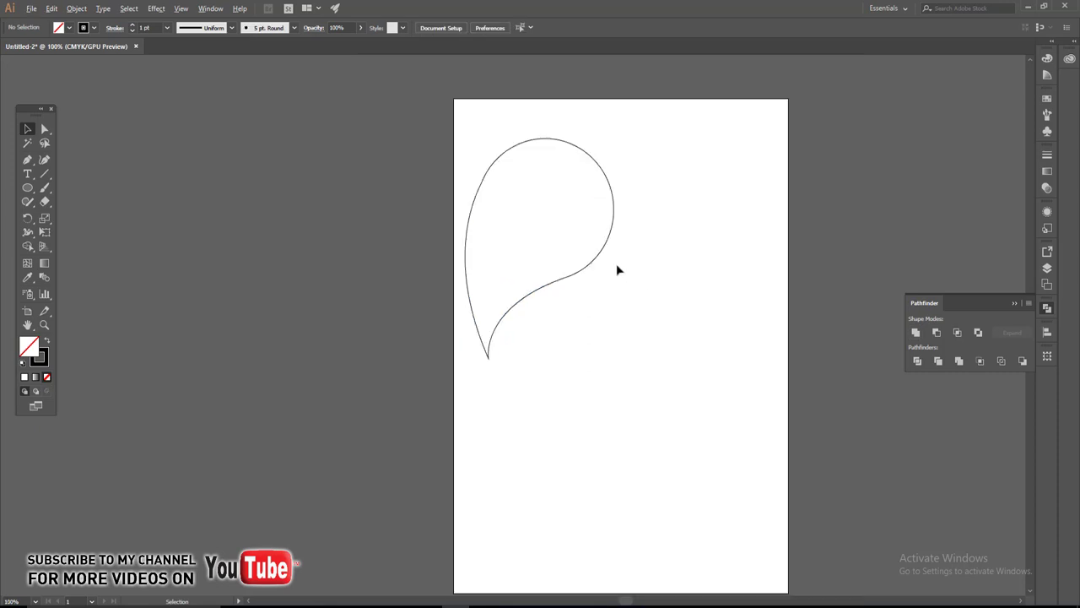
mouse_move(616, 263)
mouse_down()
mouse_move(611, 367)
mouse_move(581, 311)
mouse_up()
click(587, 266)
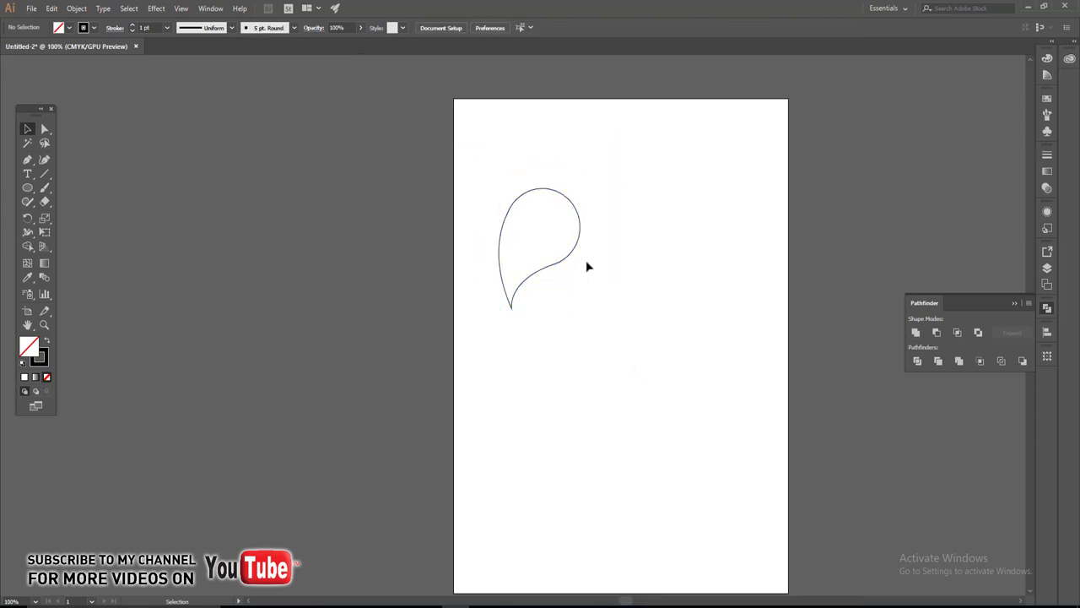
click(541, 276)
mouse_move(585, 183)
mouse_down()
mouse_move(627, 273)
mouse_move(596, 167)
mouse_move(652, 252)
mouse_up()
click(652, 252)
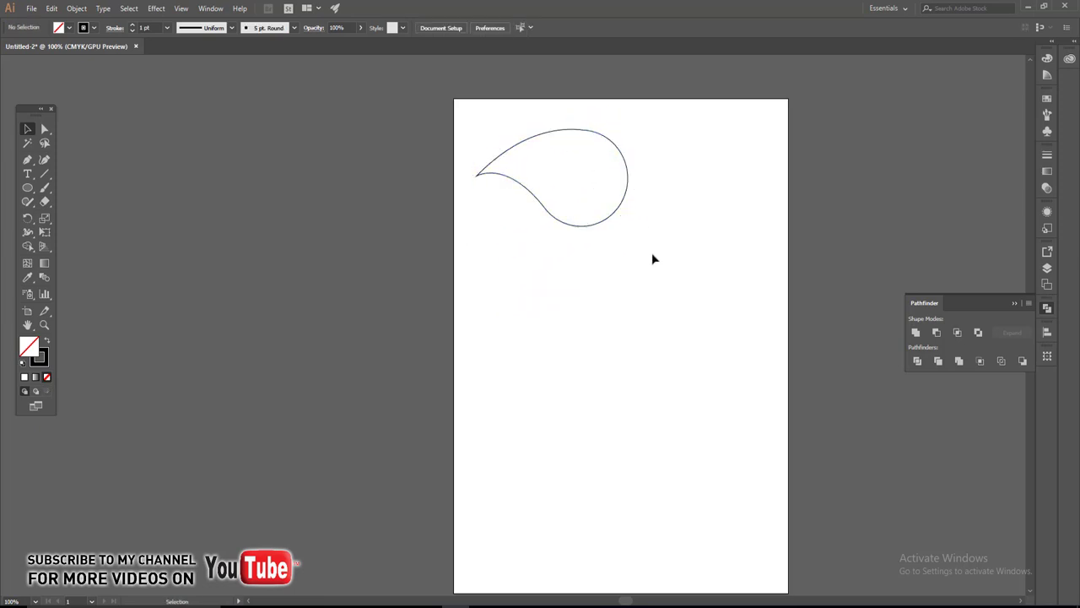
Copy the teardrop below, reflect it, then shrink and tuck it against the large one
drag(597, 229, 558, 316)
right_click(545, 253)
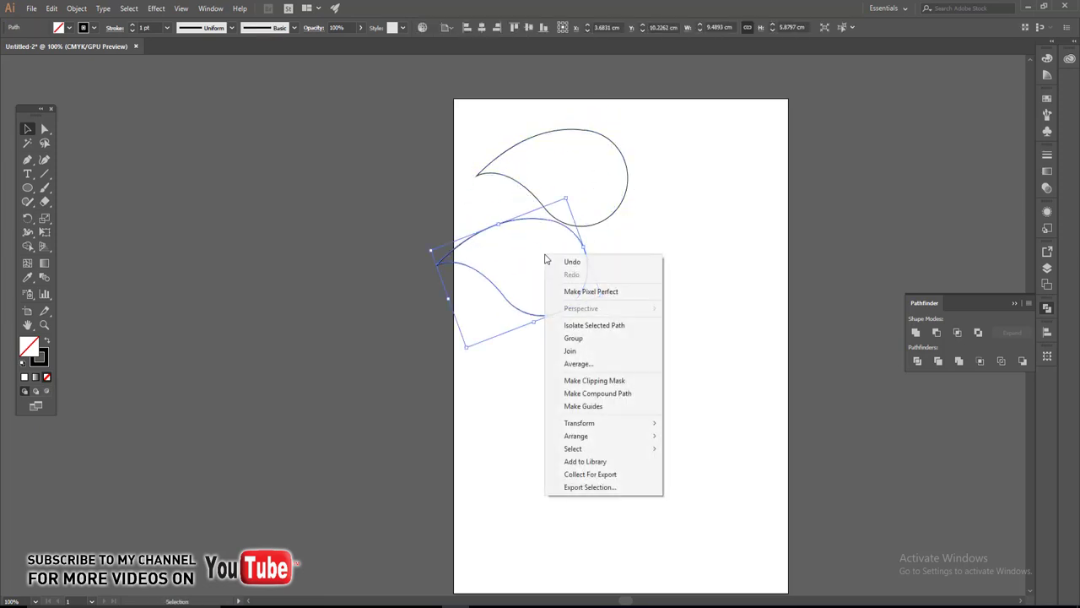
click(692, 465)
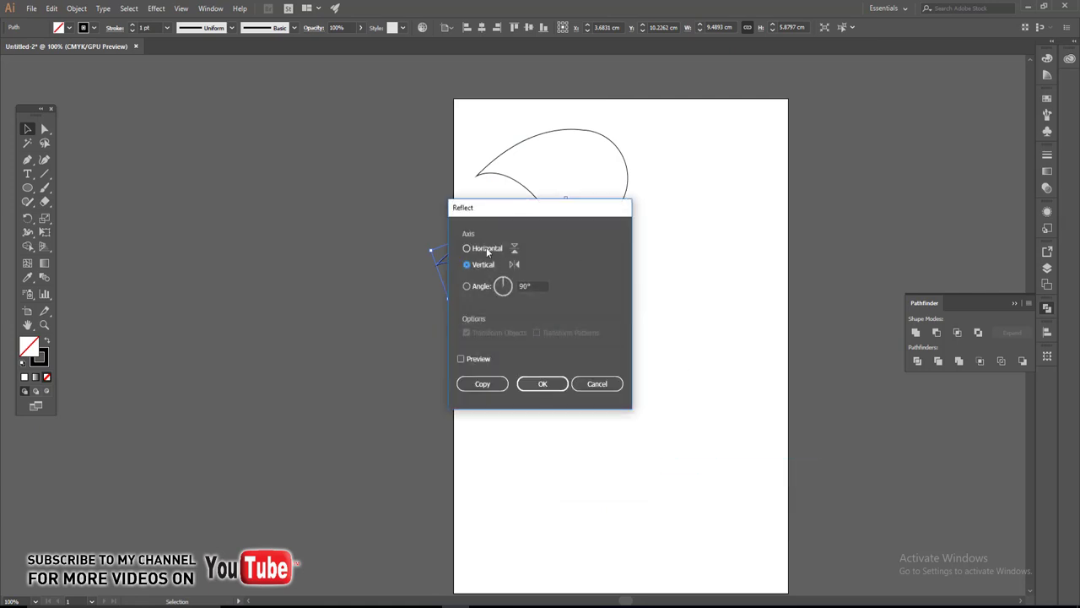
click(540, 383)
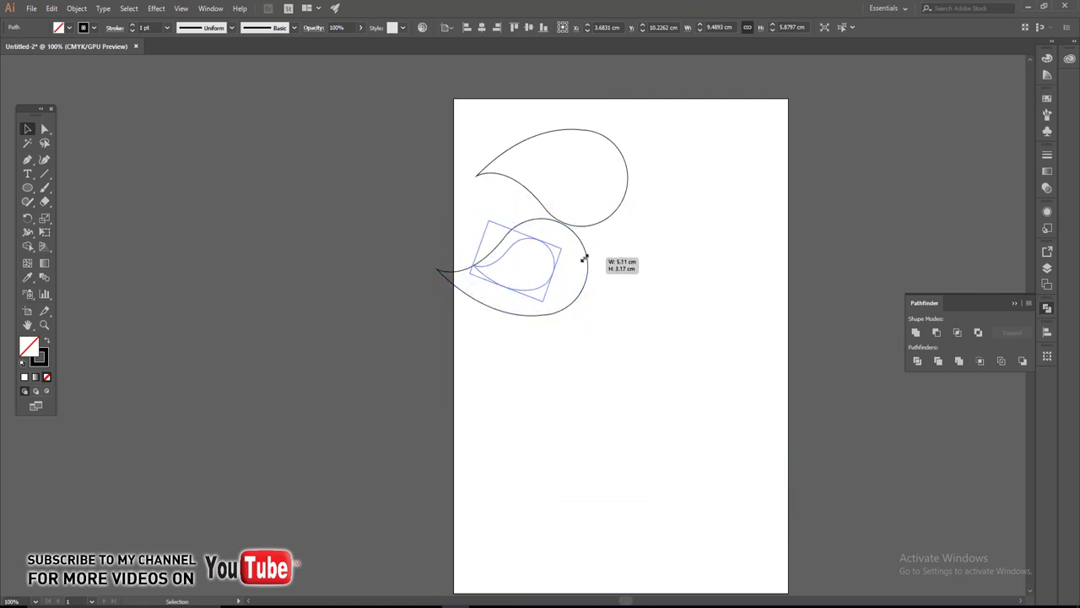
drag(603, 240, 534, 336)
click(534, 337)
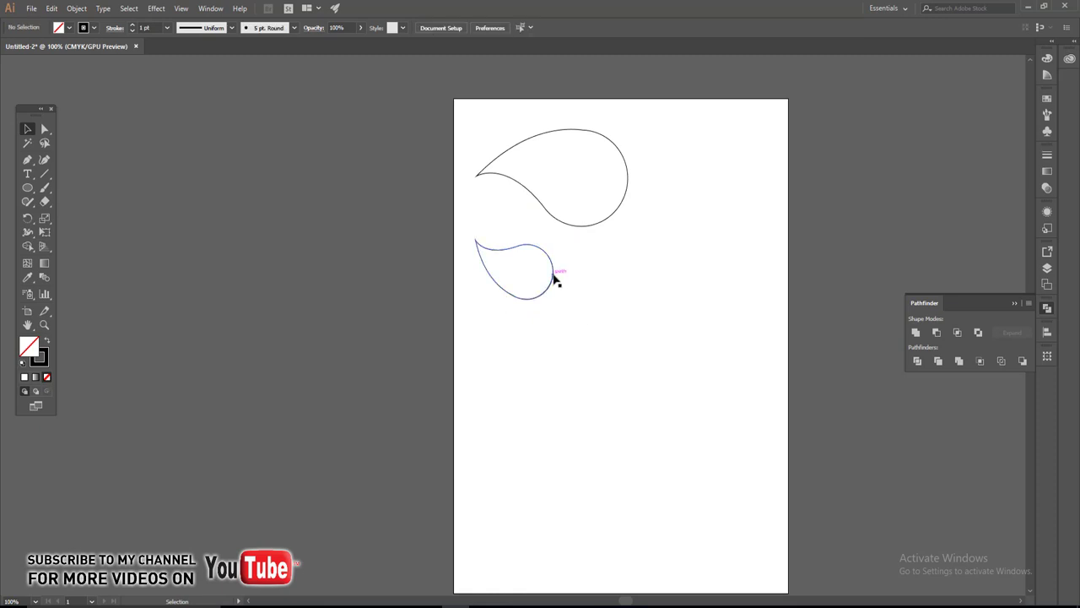
drag(554, 277, 539, 233)
Shift both teardrops right, rotate the copy upright and move the small one down-left
mouse_move(593, 300)
mouse_down()
mouse_move(529, 185)
mouse_move(564, 212)
mouse_move(581, 365)
mouse_up()
click(561, 266)
mouse_move(648, 344)
mouse_down()
mouse_move(648, 235)
mouse_move(600, 266)
mouse_up()
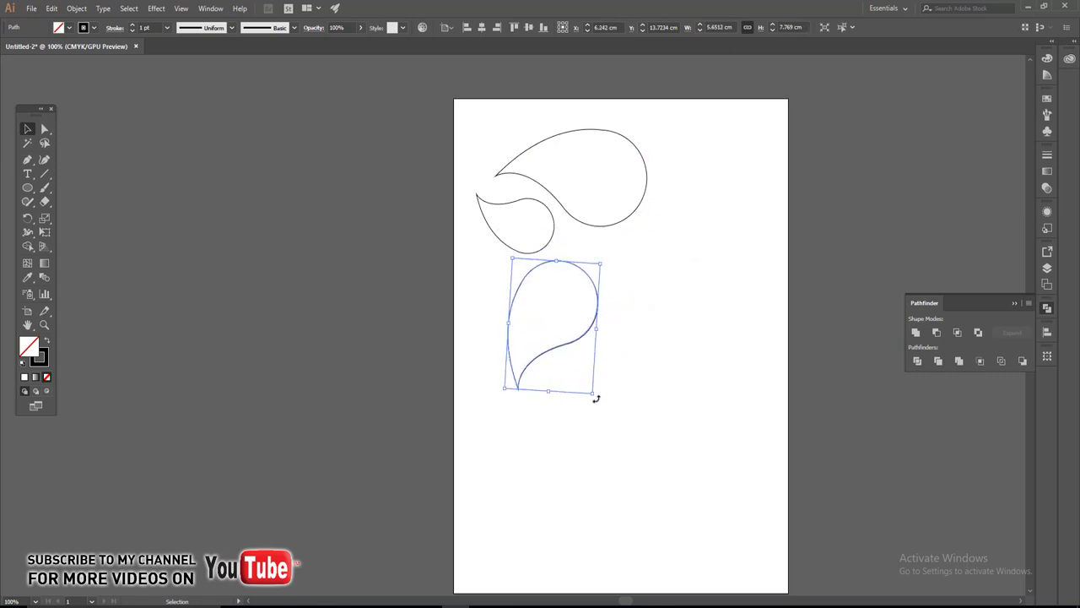
drag(596, 398, 568, 284)
click(629, 263)
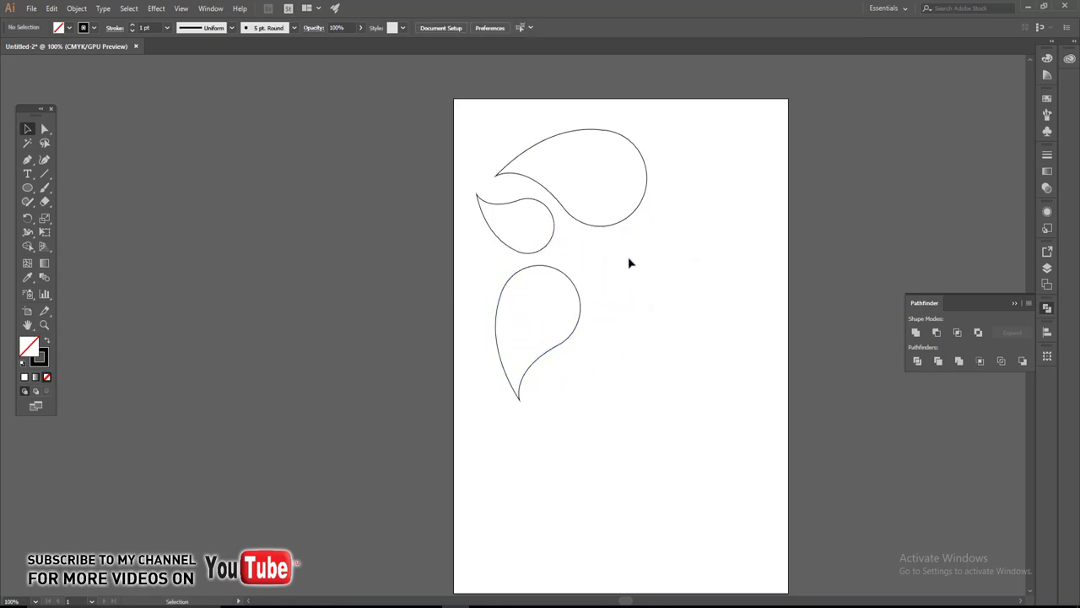
Duplicate the large teardrop to the right, rotate it and lower it on the page's right side
scroll(495, 219, right, 3)
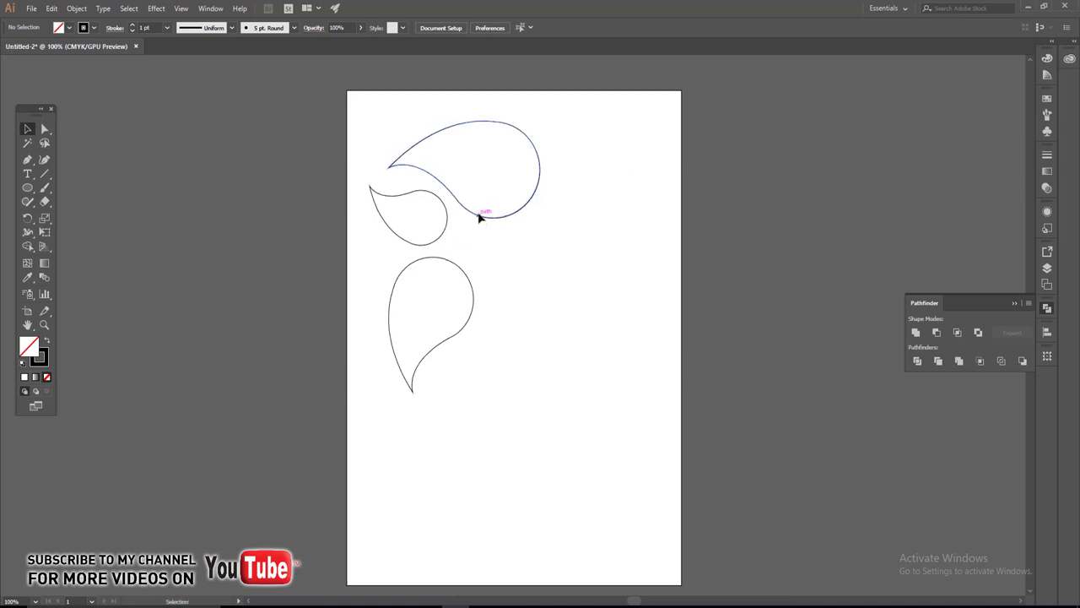
drag(478, 218, 646, 284)
mouse_move(713, 289)
mouse_down()
mouse_move(729, 339)
mouse_move(670, 416)
mouse_up()
click(752, 273)
drag(680, 264, 682, 301)
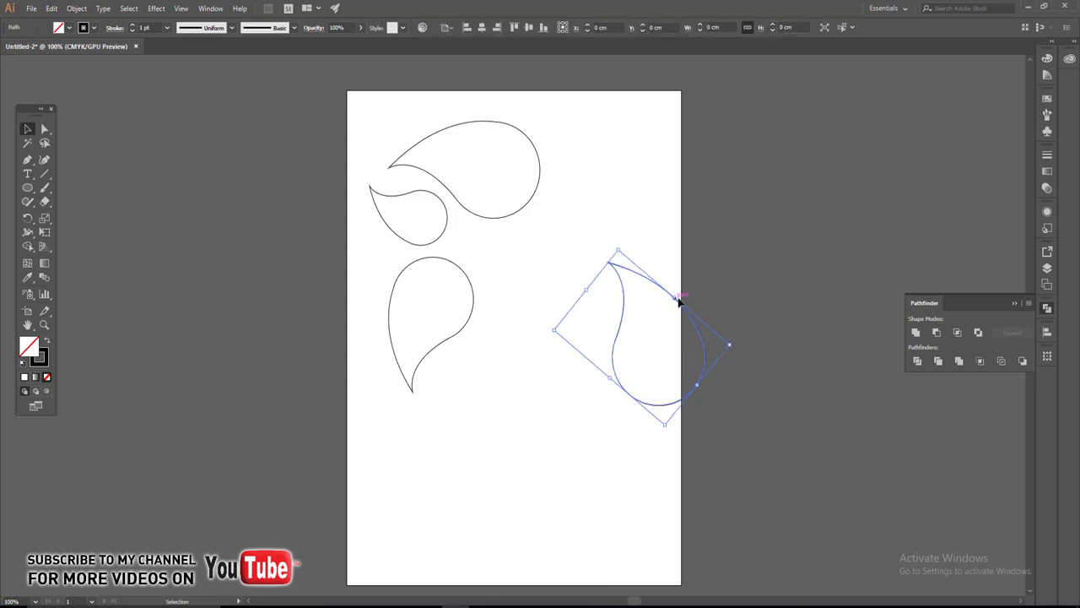
click(717, 272)
Add an enlarged teardrop copy near the page centre, rotated slightly clockwise
scroll(532, 187, down, 1)
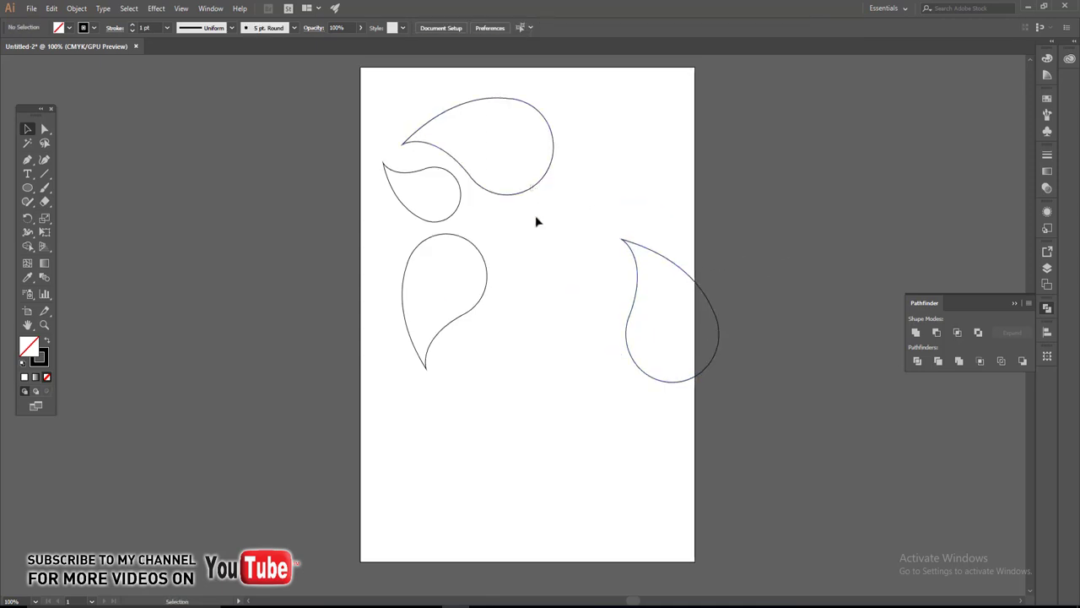
click(530, 193)
mouse_move(525, 194)
mouse_down()
mouse_move(576, 384)
mouse_move(622, 234)
mouse_up()
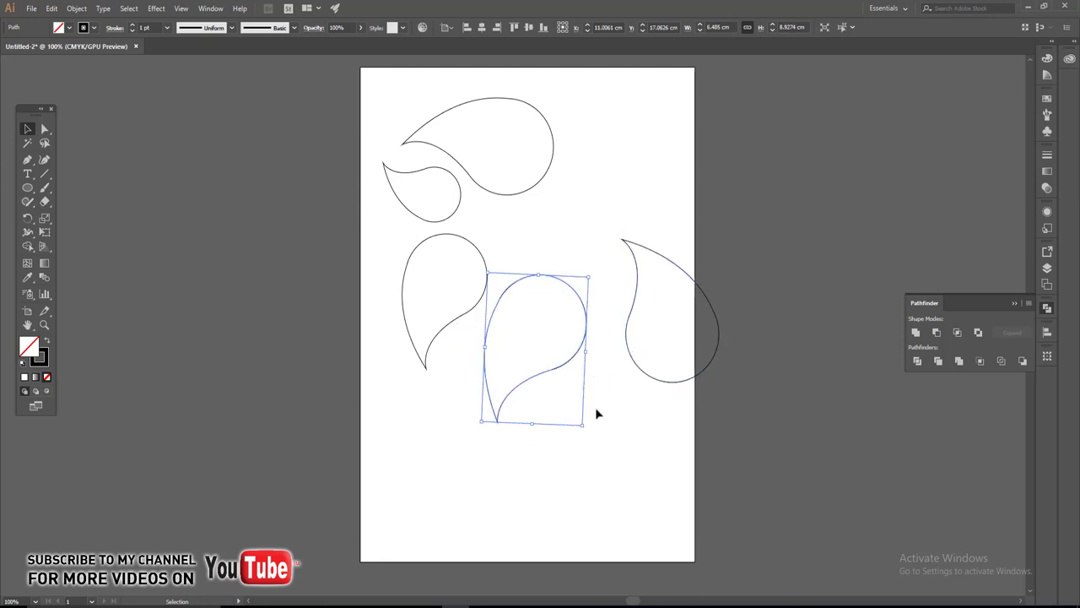
mouse_move(588, 430)
mouse_down()
mouse_move(610, 458)
mouse_move(621, 455)
mouse_up()
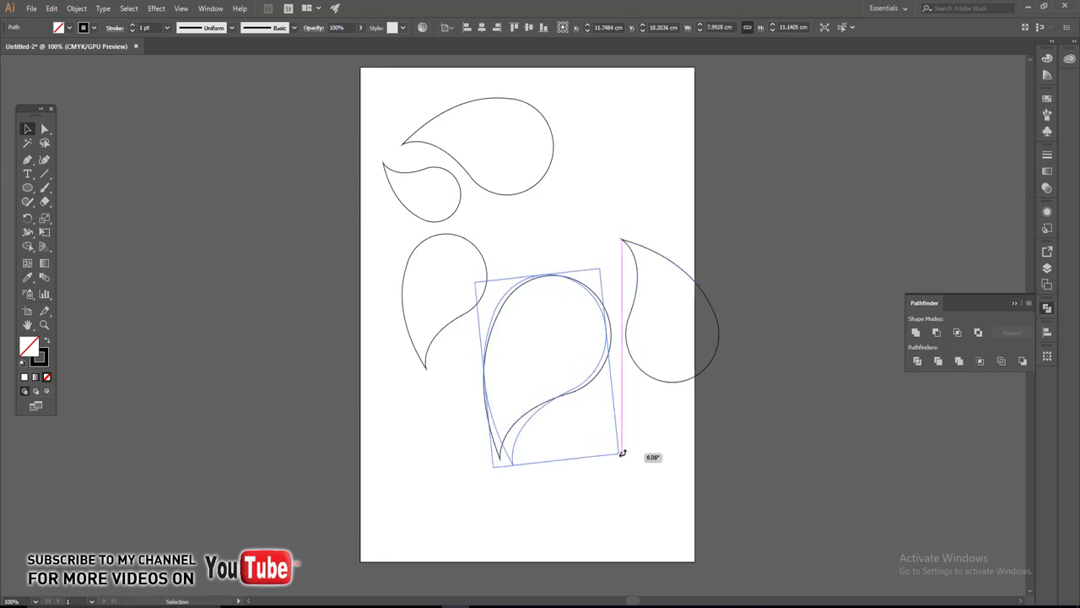
drag(598, 310, 615, 272)
click(664, 422)
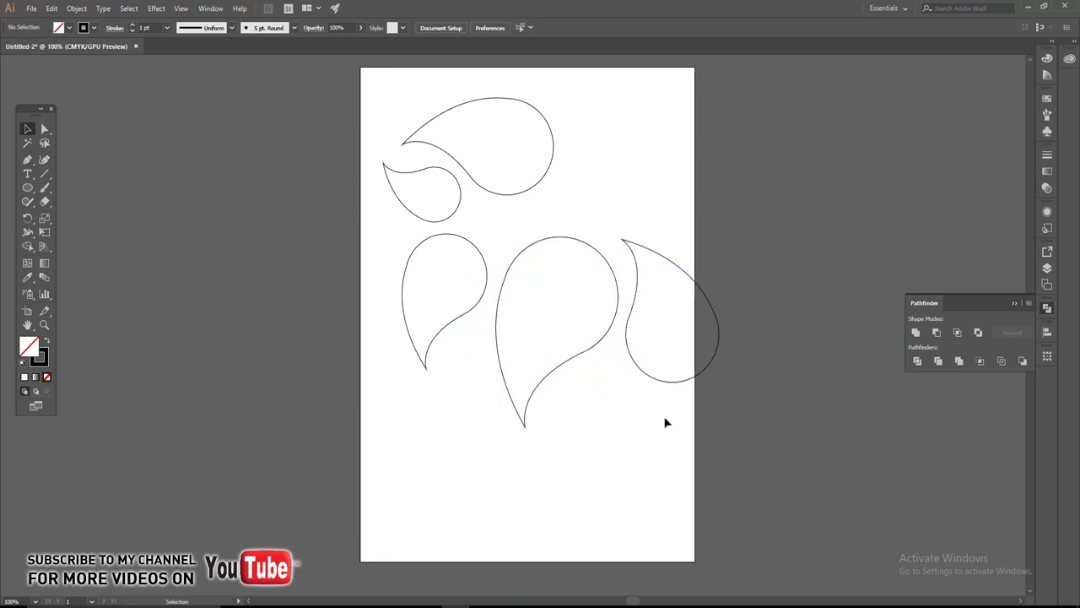
mouse_move(538, 351)
mouse_down()
mouse_move(637, 418)
mouse_move(639, 432)
mouse_up()
click(638, 433)
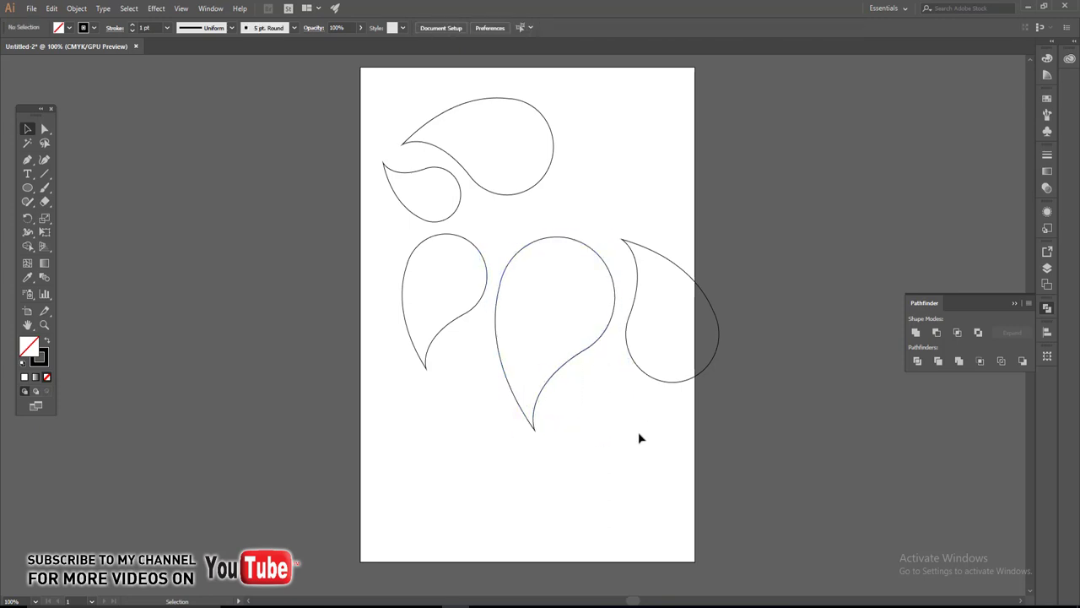
drag(617, 364, 602, 407)
Place the laundry services photo and move it over the top drop shapes
click(32, 7)
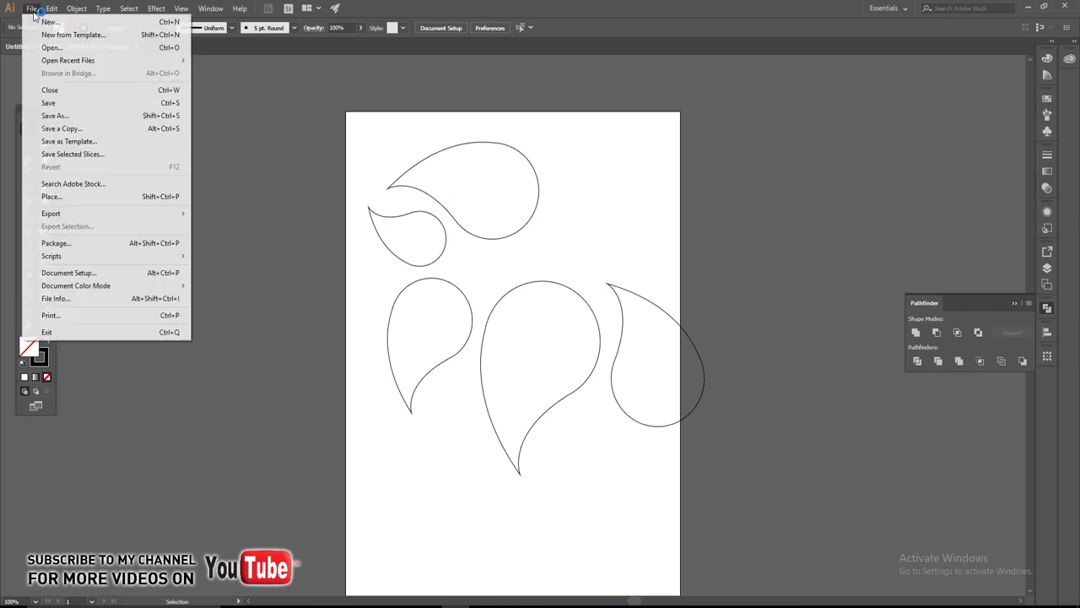
click(51, 197)
click(426, 113)
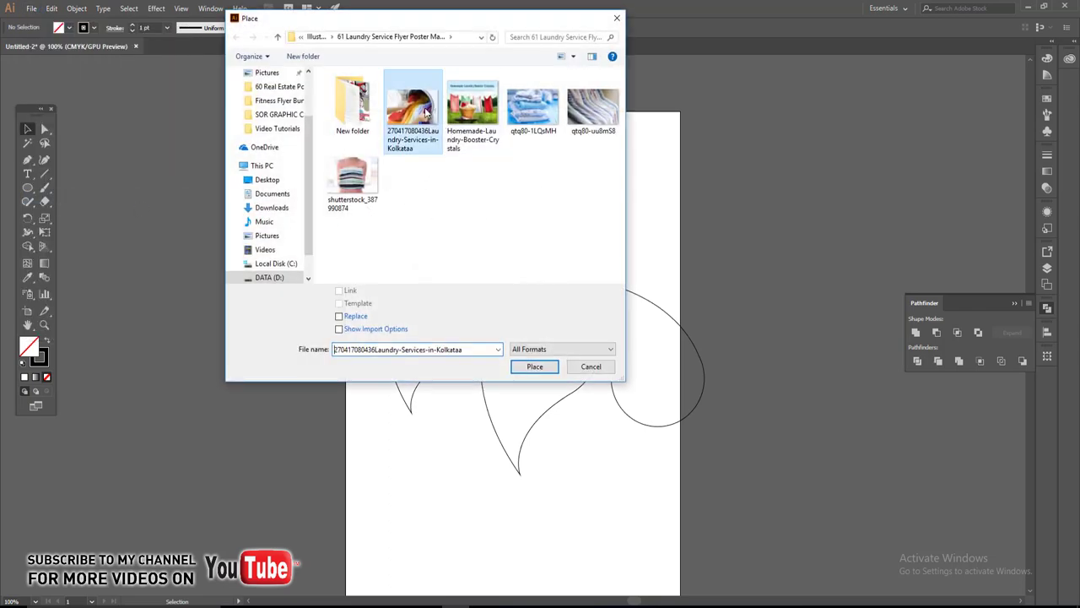
click(534, 366)
click(432, 159)
drag(541, 210, 494, 184)
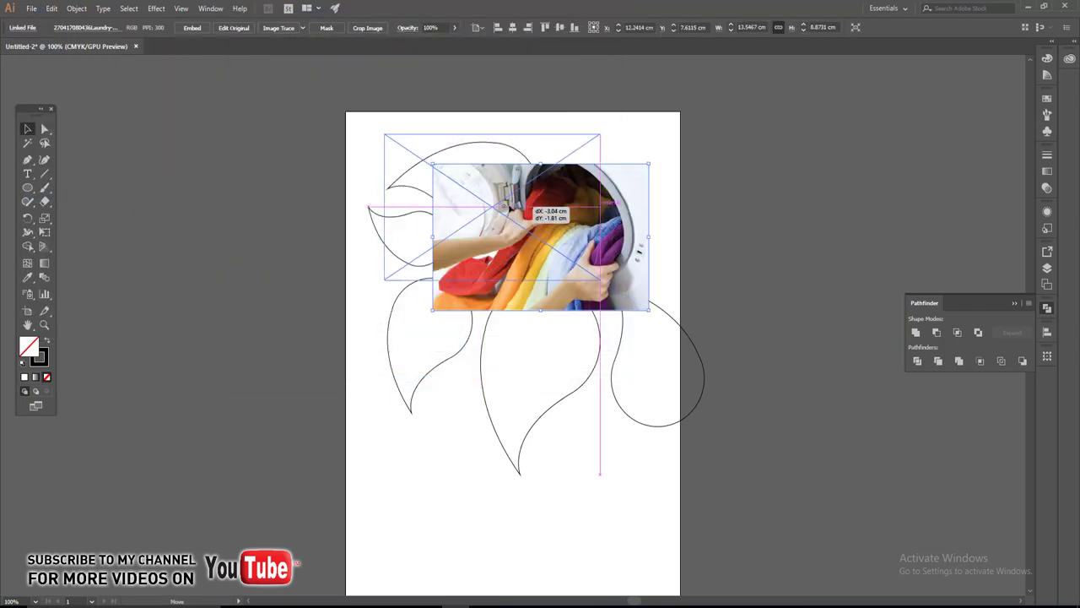
Send the photo behind the drops and shrink it to about 10.8 cm wide
right_click(494, 184)
mouse_move(524, 276)
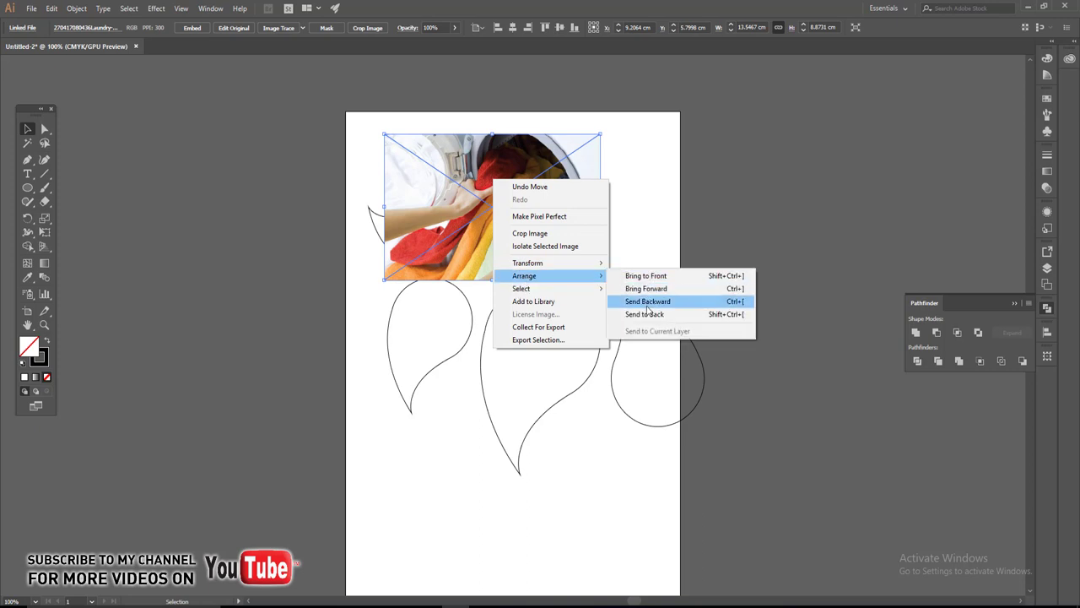
click(646, 314)
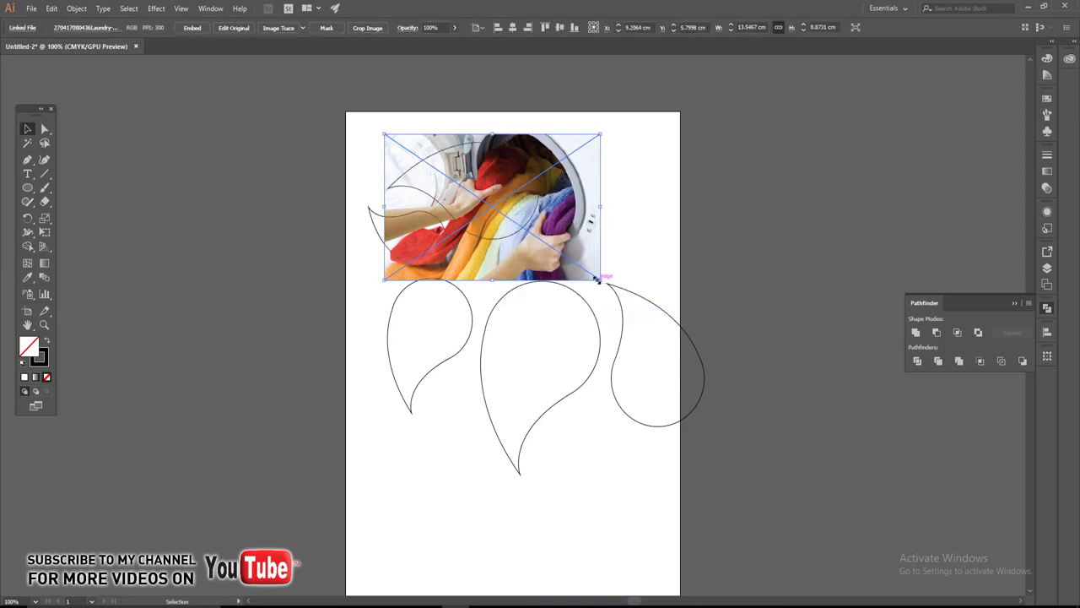
drag(597, 278, 559, 251)
scroll(445, 174, up, 1)
drag(358, 116, 351, 111)
drag(609, 286, 588, 271)
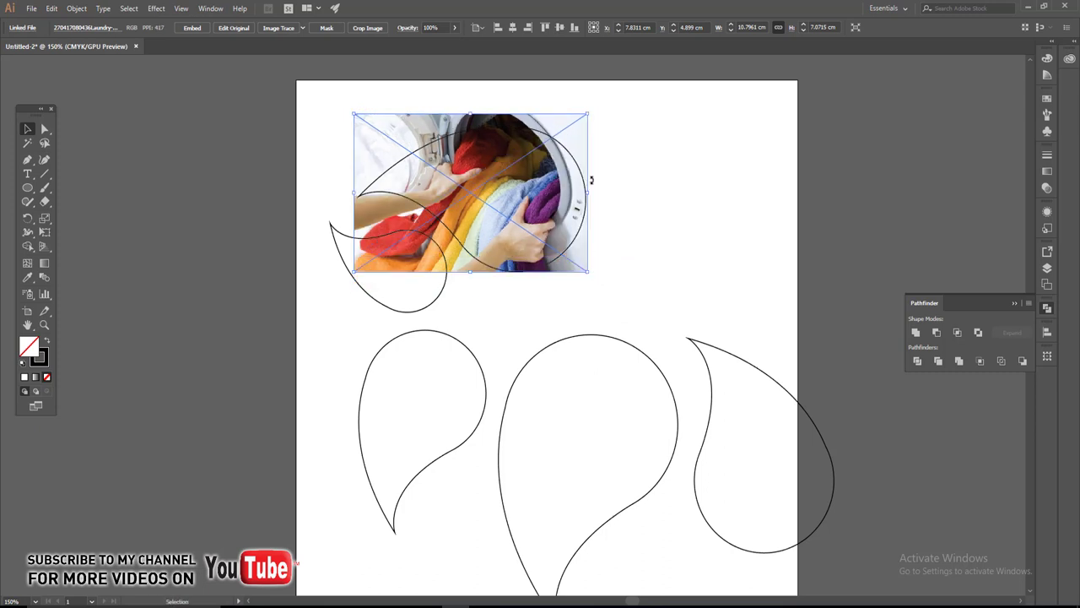
Preview an Offset Path on the top teardrop, comparing miter, bevel and round joins
click(637, 196)
click(589, 199)
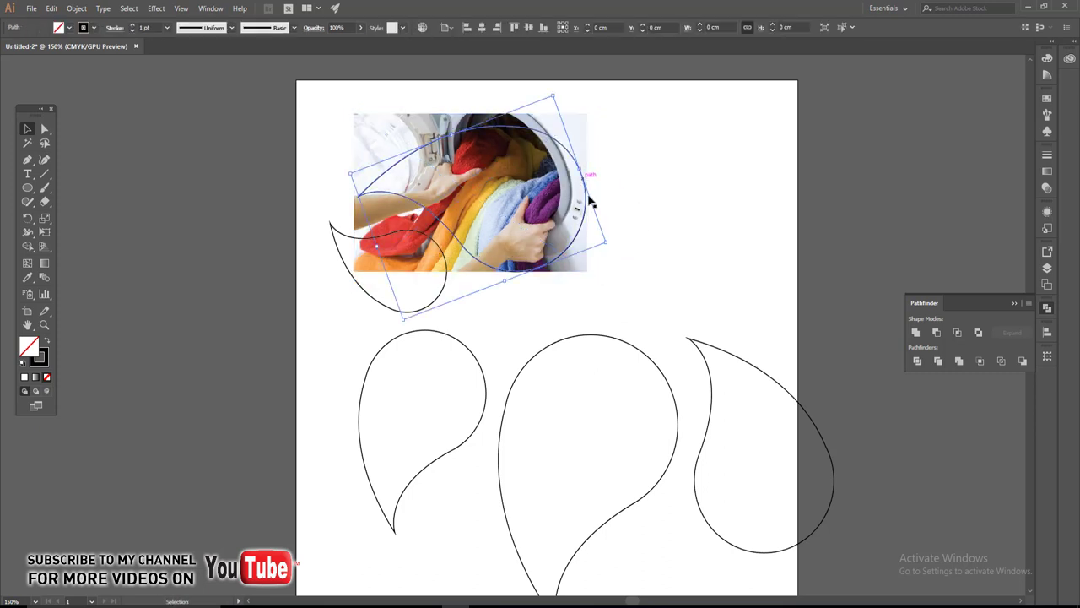
click(77, 9)
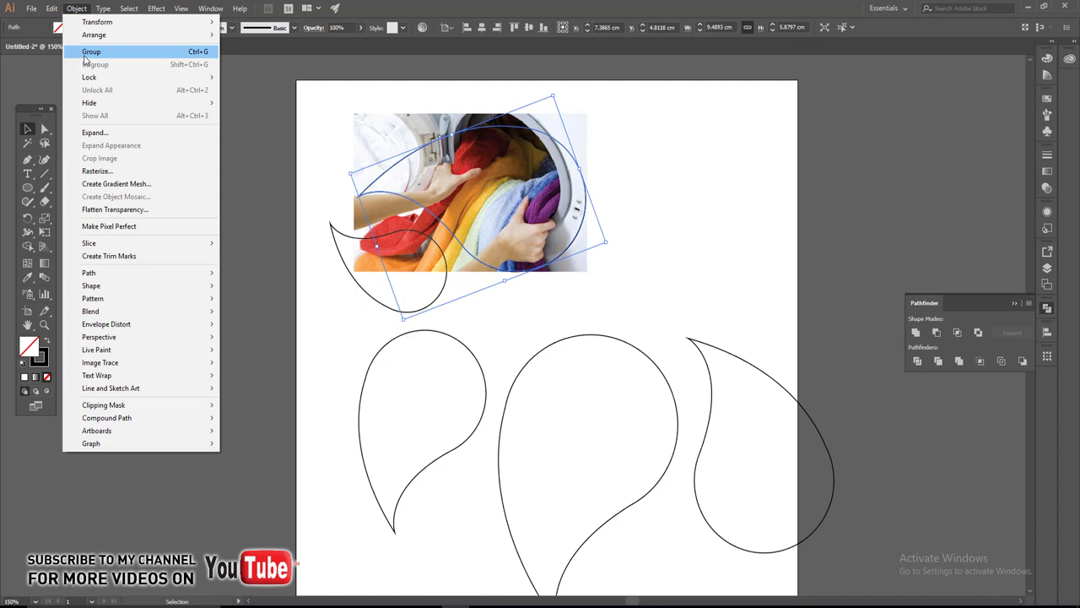
click(279, 140)
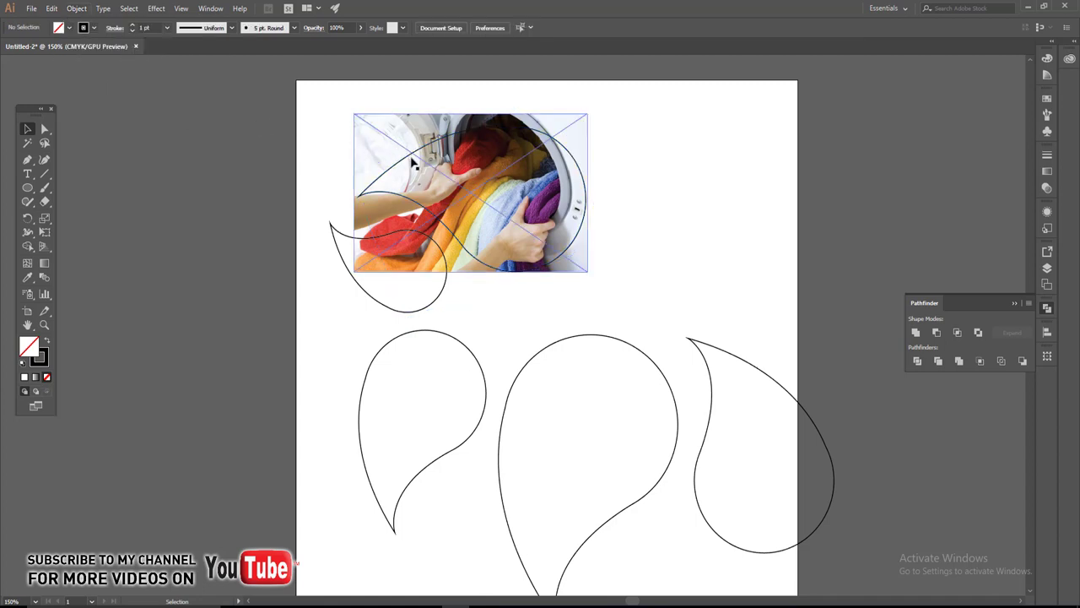
click(79, 8)
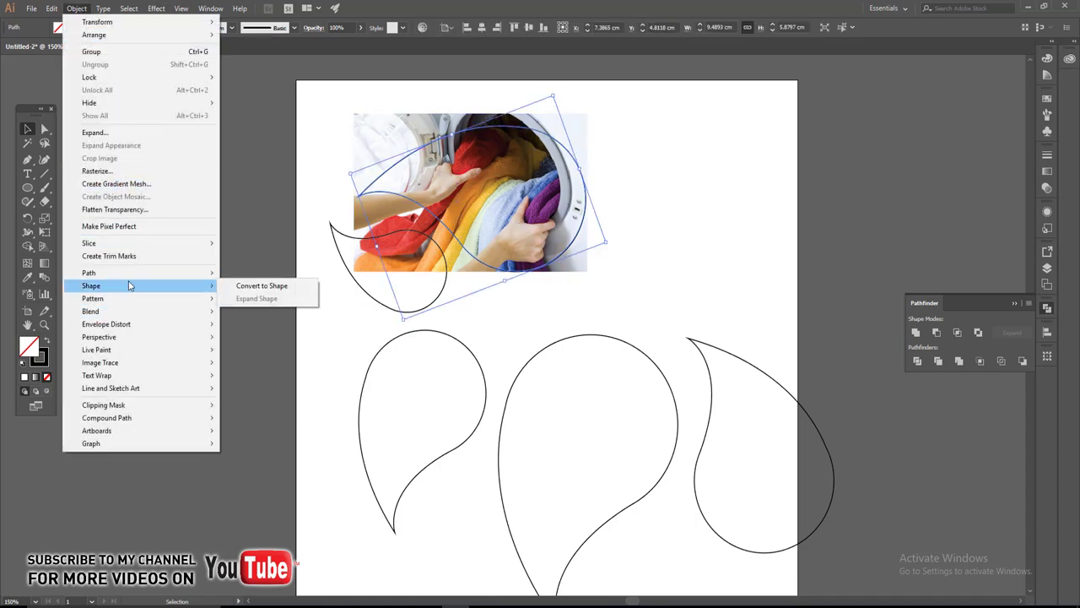
mouse_move(89, 272)
click(240, 316)
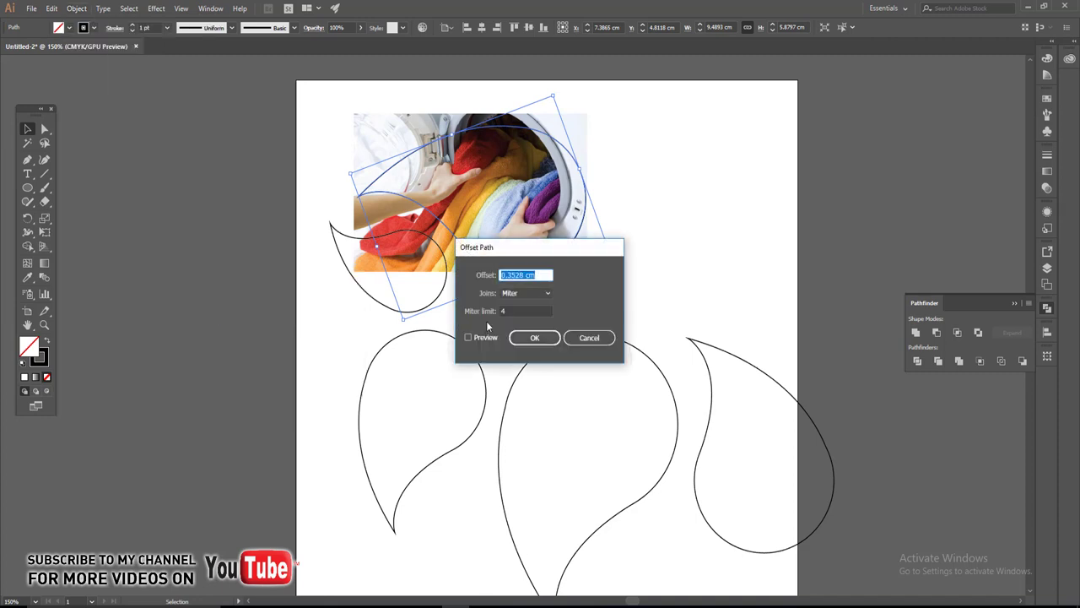
click(485, 335)
click(531, 292)
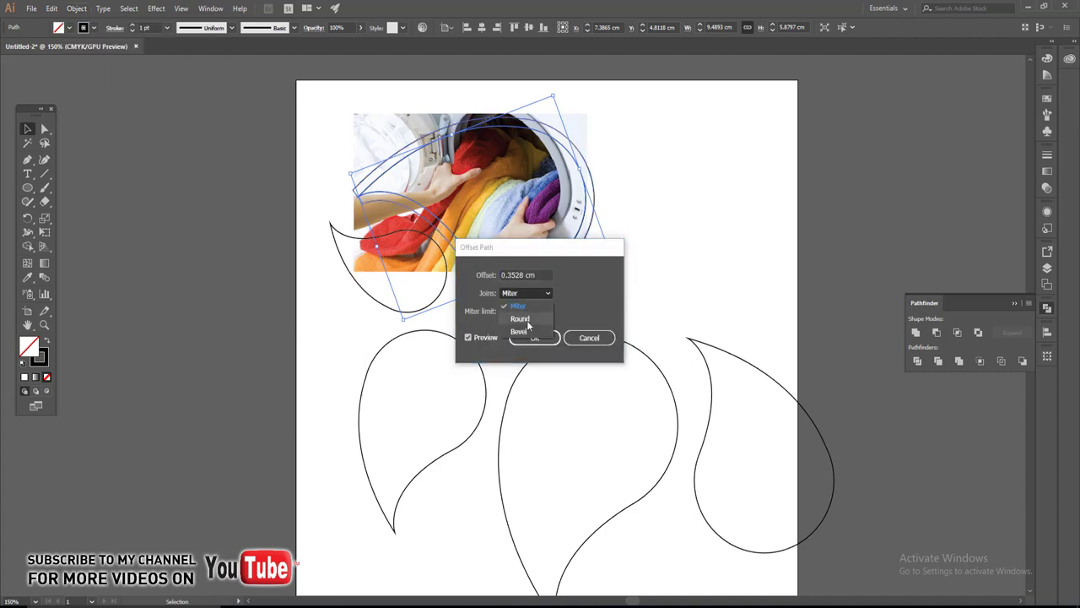
click(530, 329)
click(524, 293)
click(528, 312)
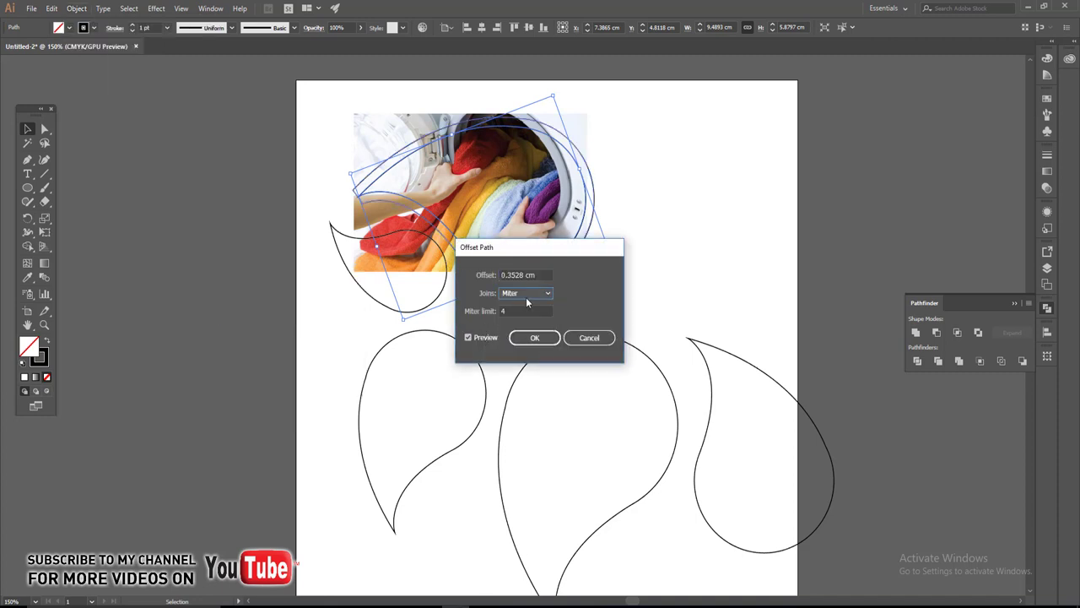
click(529, 292)
click(509, 321)
click(527, 293)
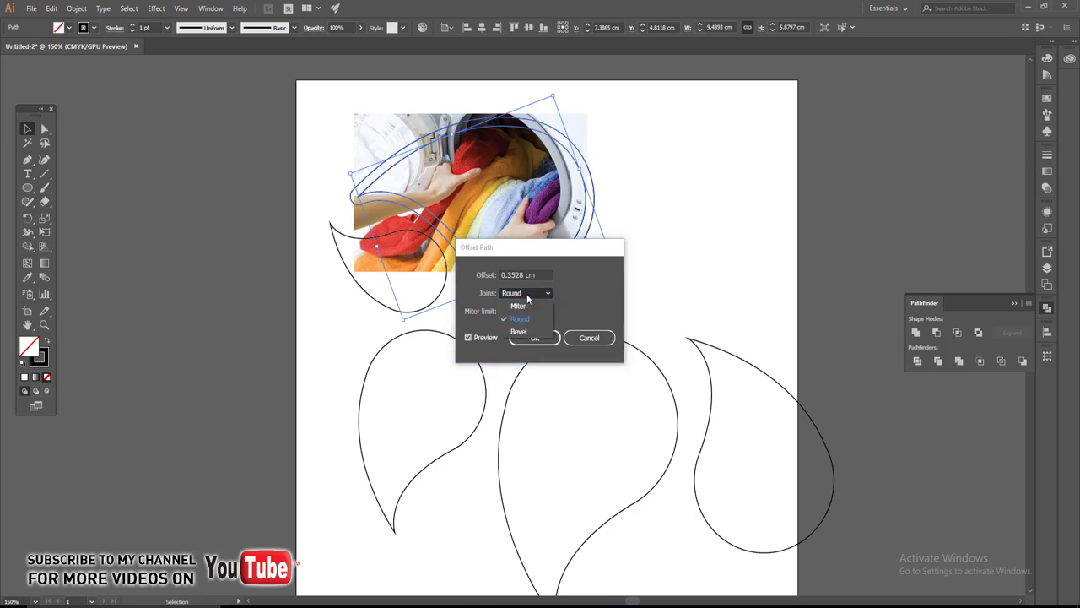
click(518, 331)
click(525, 293)
click(520, 304)
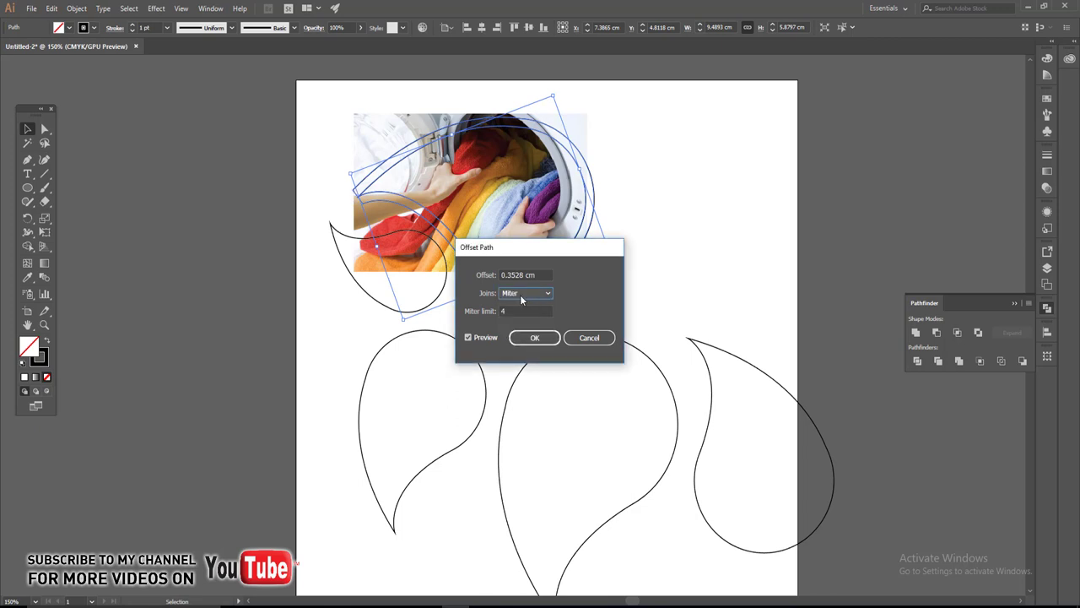
Apply a 0.3 cm offset with Round joins to the teardrop
click(524, 275)
text(0.2)
key(Tab)
key(Up)
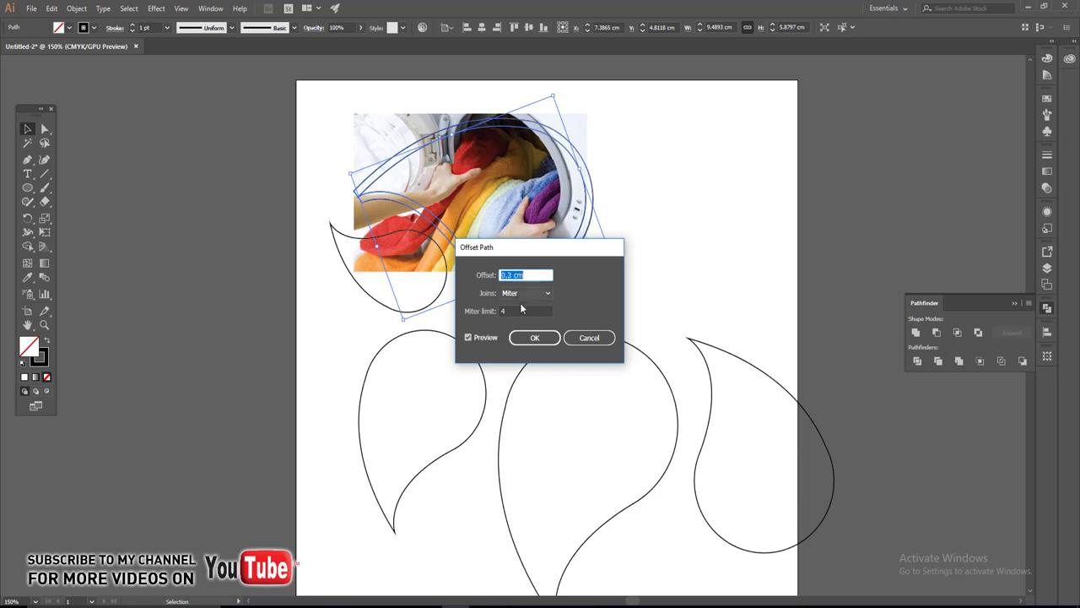
click(526, 293)
click(517, 319)
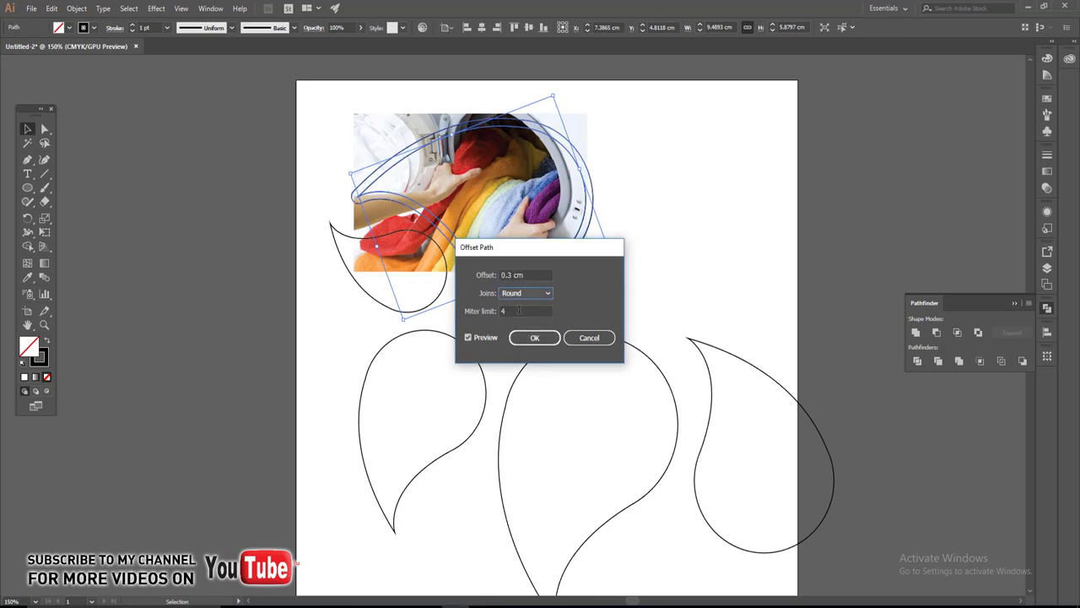
double_click(518, 310)
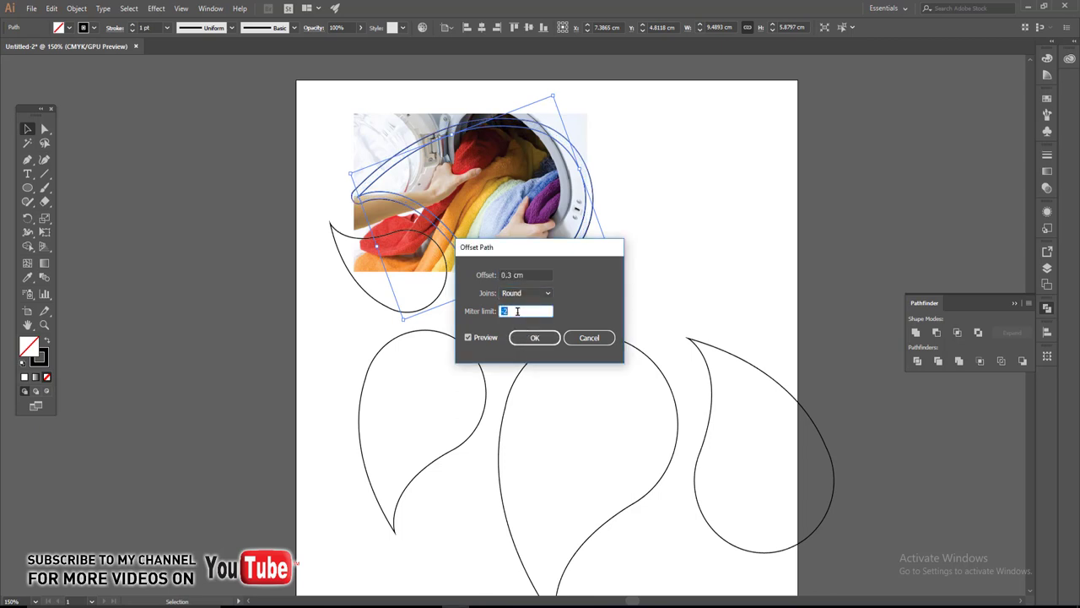
click(530, 336)
Clip the photo inside the enlarged teardrop with a clipping mask
click(618, 238)
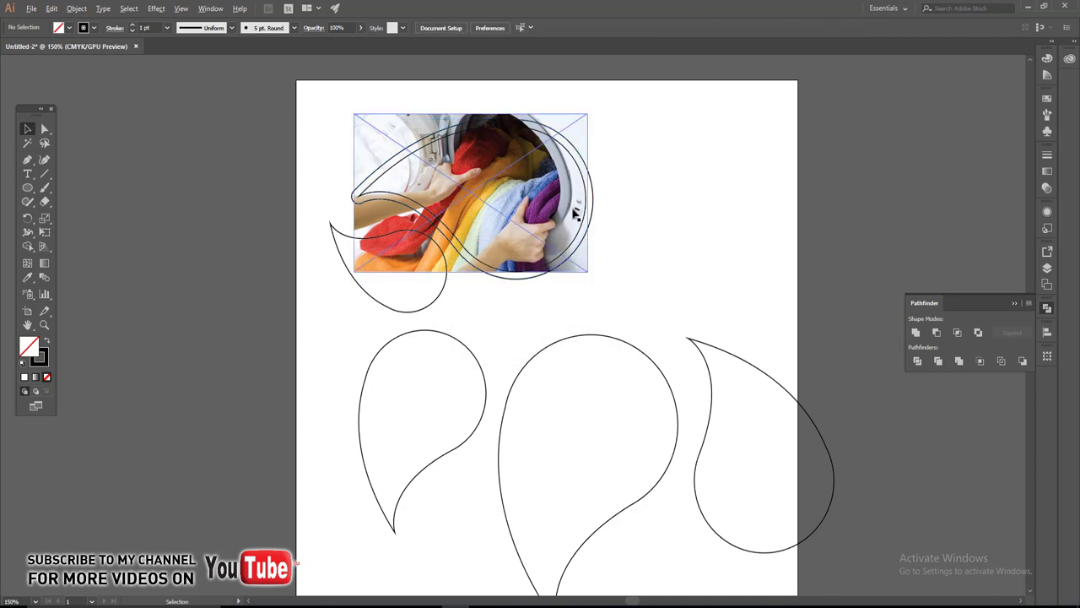
scroll(573, 214, up, 1)
drag(586, 212, 590, 90)
right_click(506, 134)
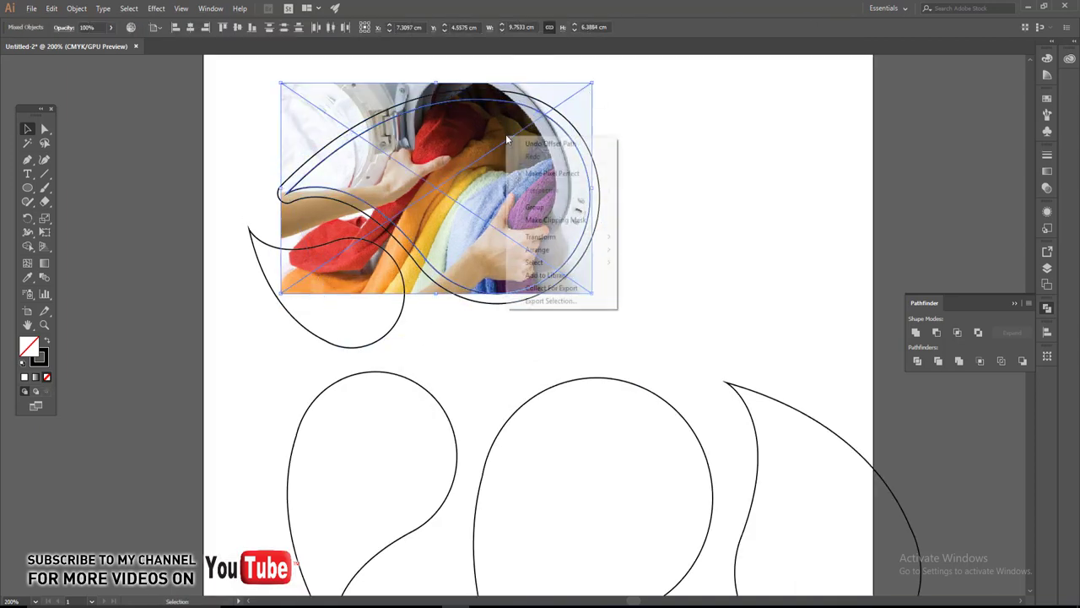
click(552, 219)
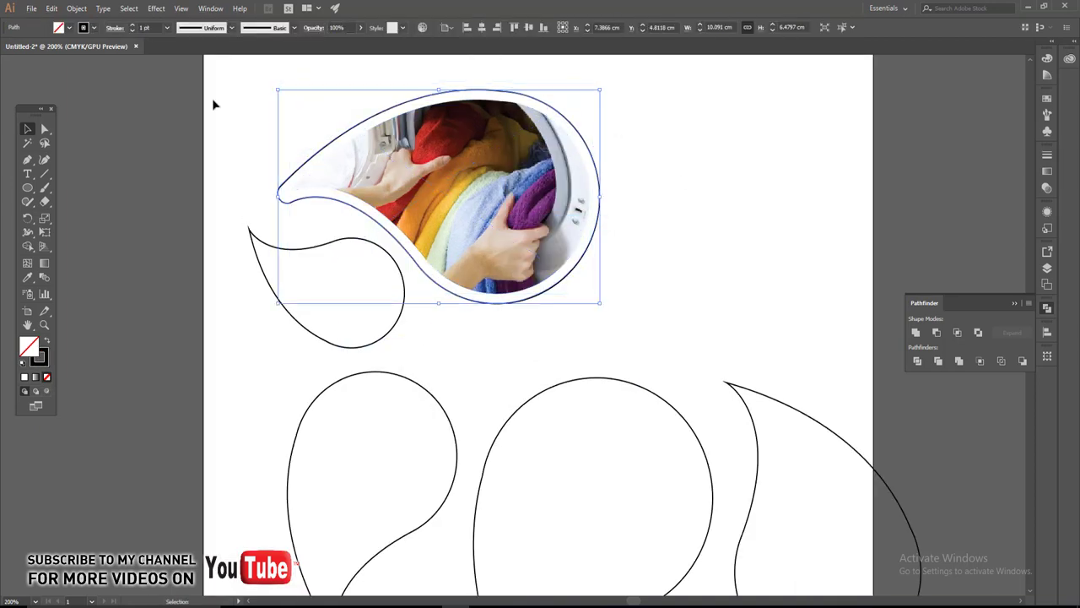
Give the clipped teardrop a white fill and check the result
click(70, 29)
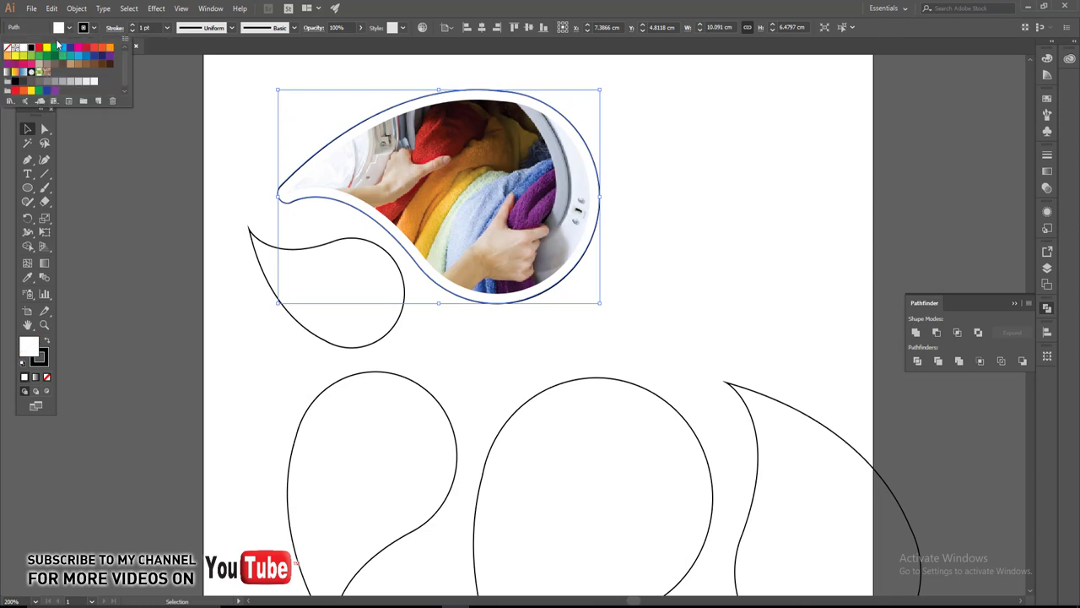
click(95, 133)
click(94, 133)
key(ctrl+minus)
key(ctrl+minus)
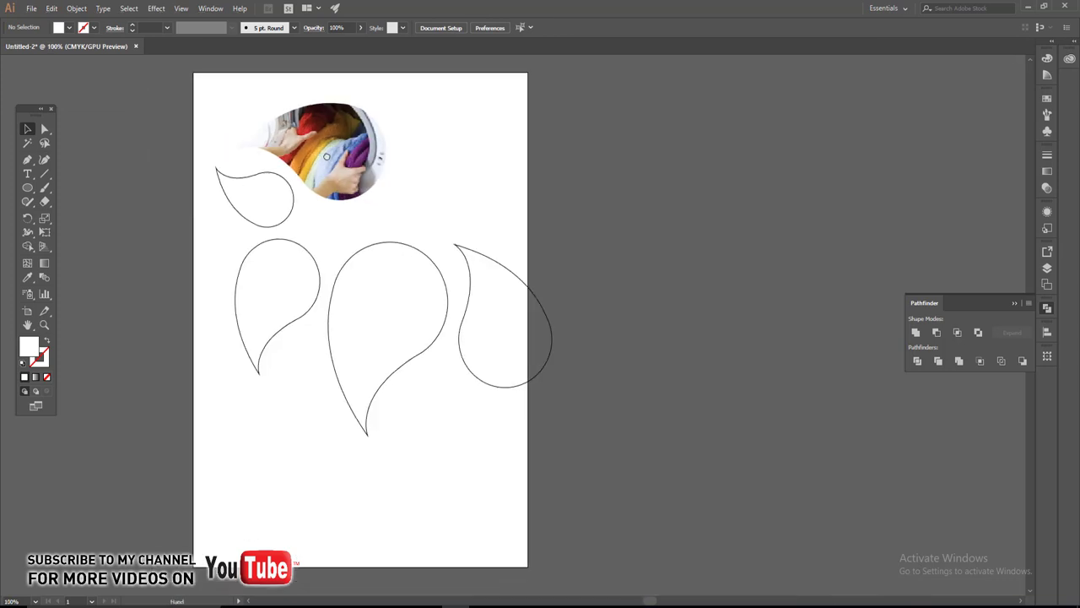
key(ctrl+plus)
key(ctrl+plus)
click(287, 159)
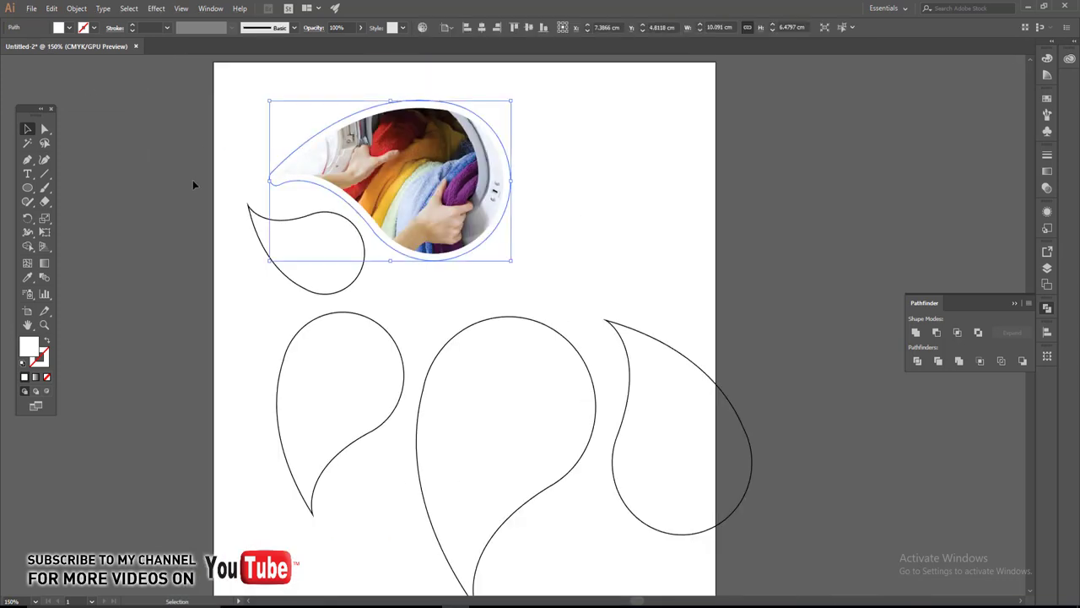
click(160, 187)
Draw a rectangle over most of the artboard and fill it with the blue gradient
click(27, 187)
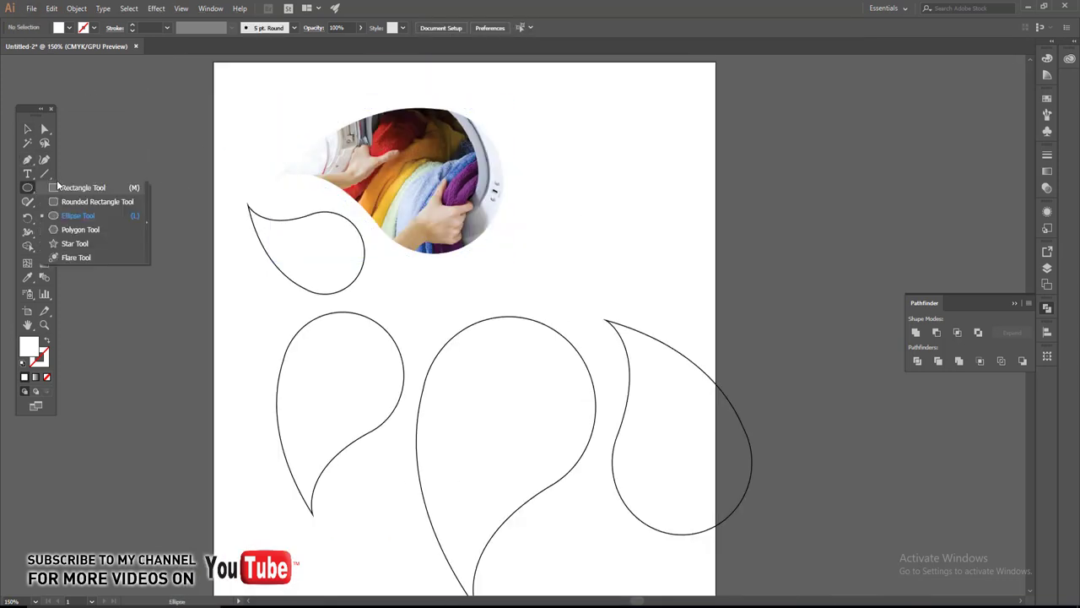
click(66, 189)
key(ctrl+minus)
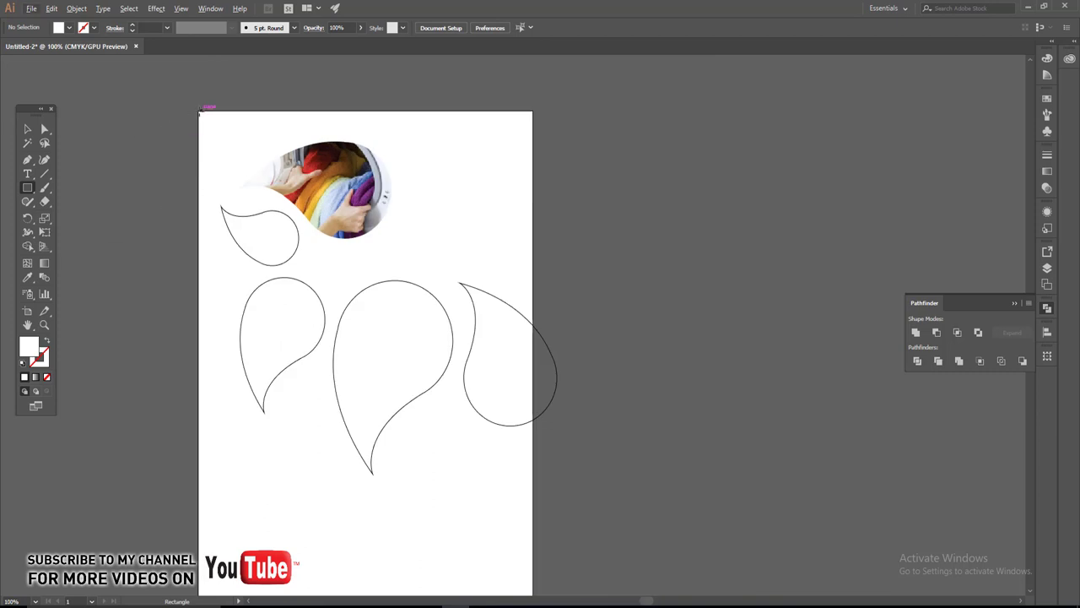
drag(200, 110, 533, 512)
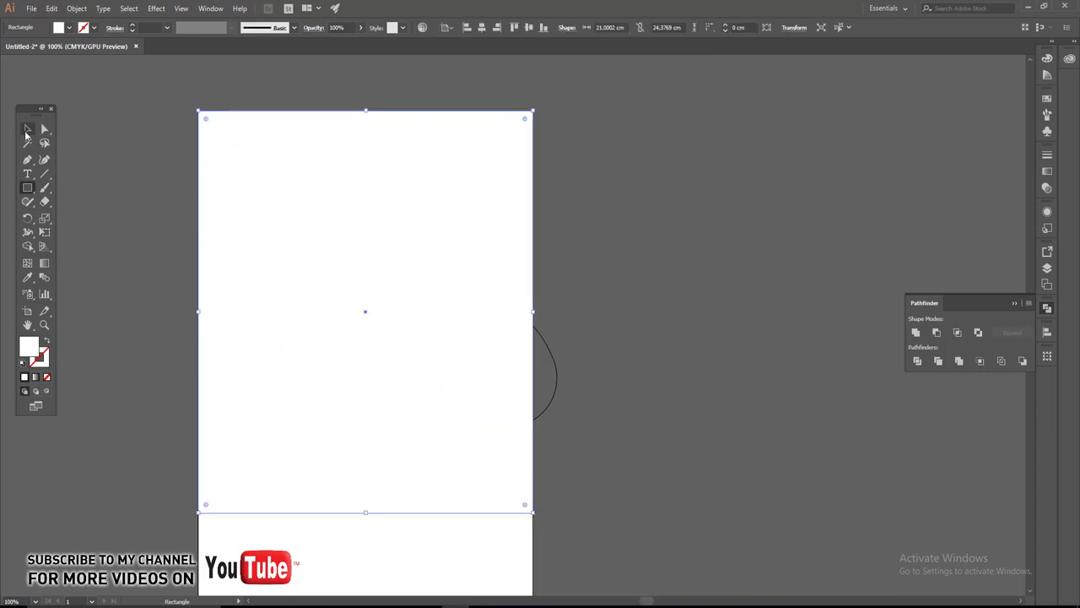
click(27, 129)
click(69, 28)
click(29, 67)
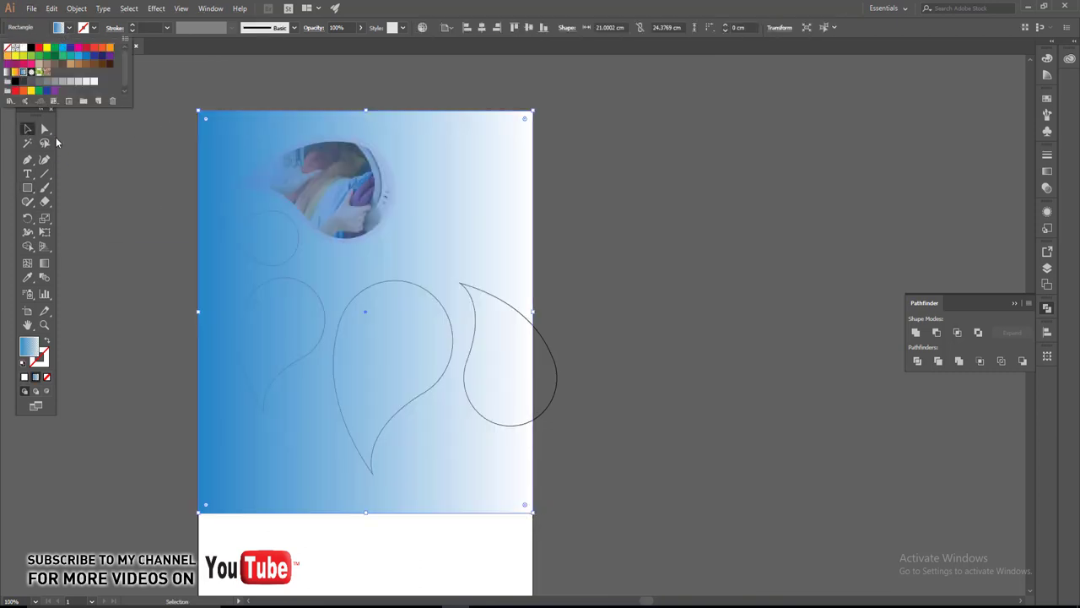
Send the gradient rectangle to the back and stretch it to the artboard's bottom edge
click(464, 197)
right_click(461, 195)
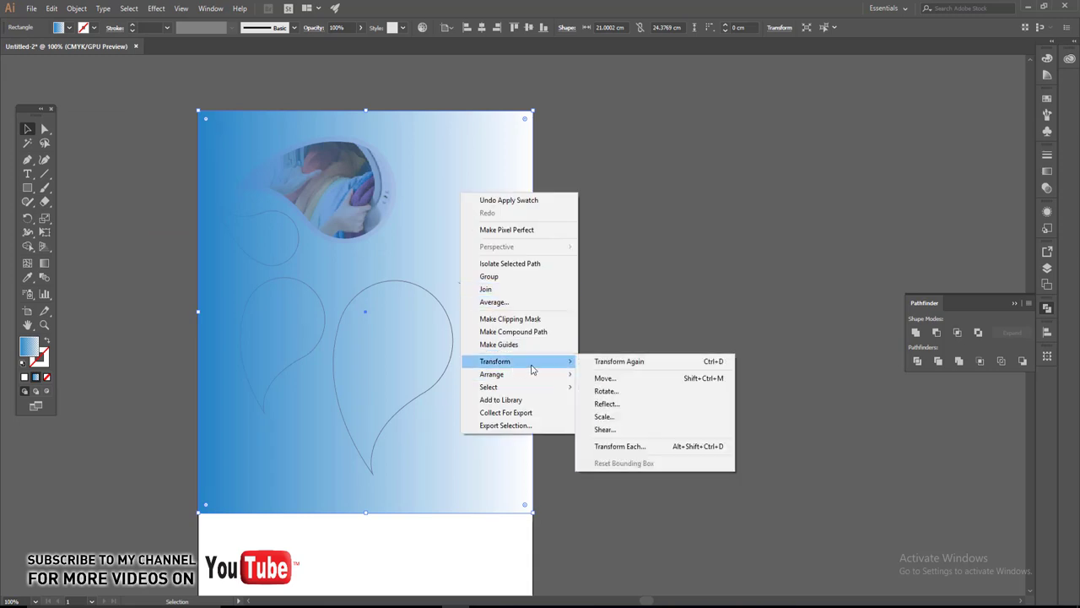
click(611, 412)
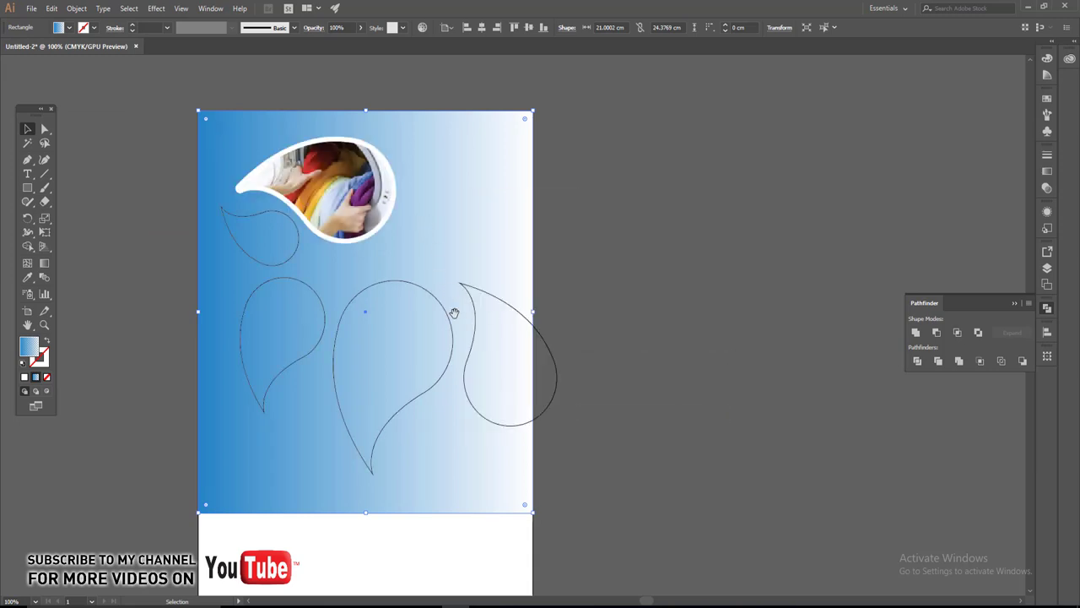
drag(454, 313, 467, 197)
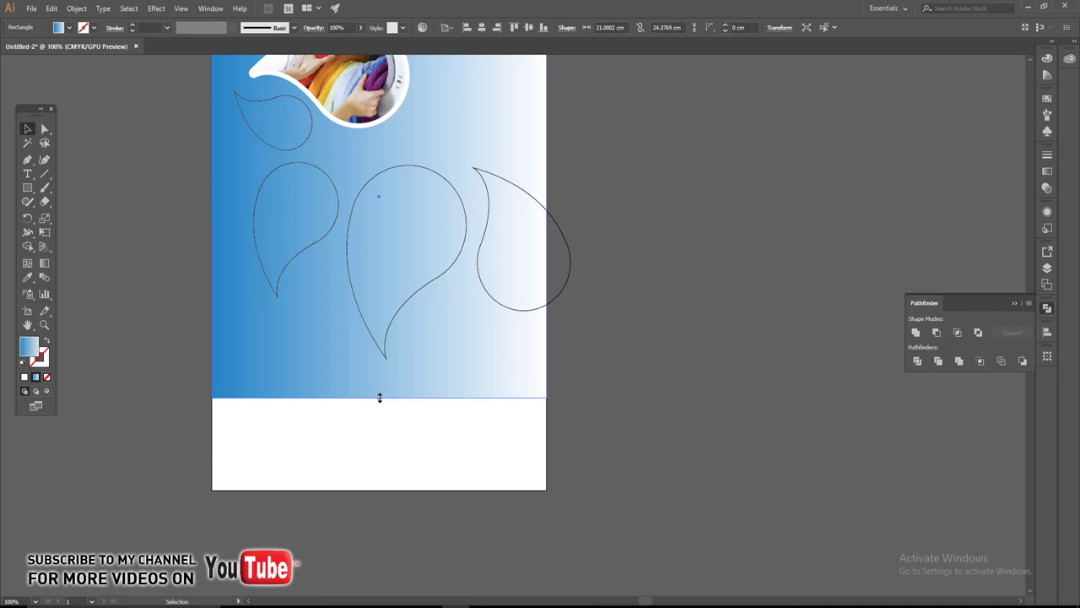
drag(379, 398, 379, 490)
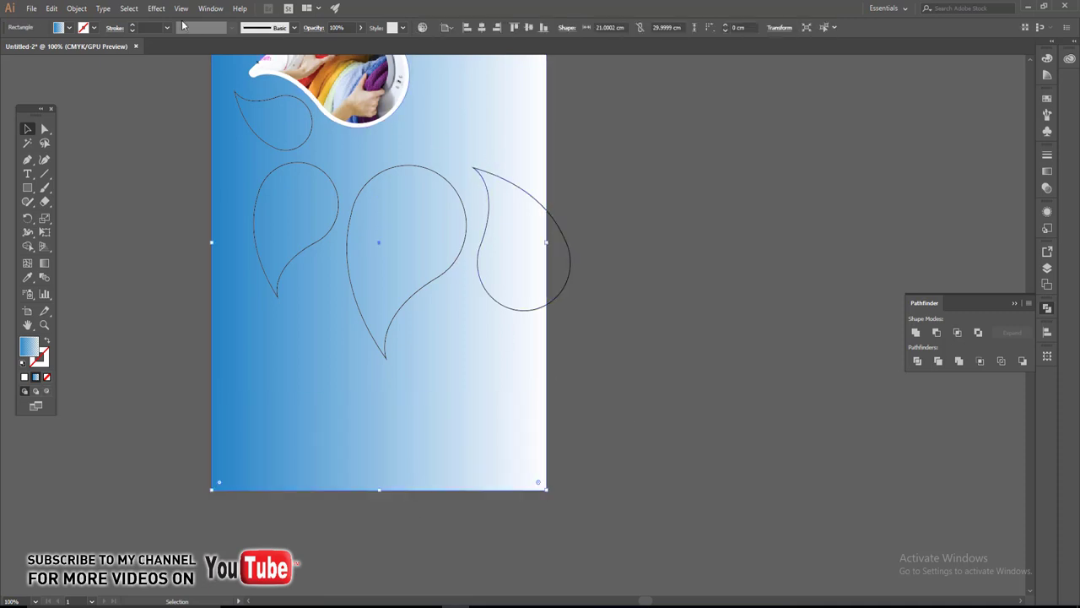
click(82, 9)
mouse_move(129, 8)
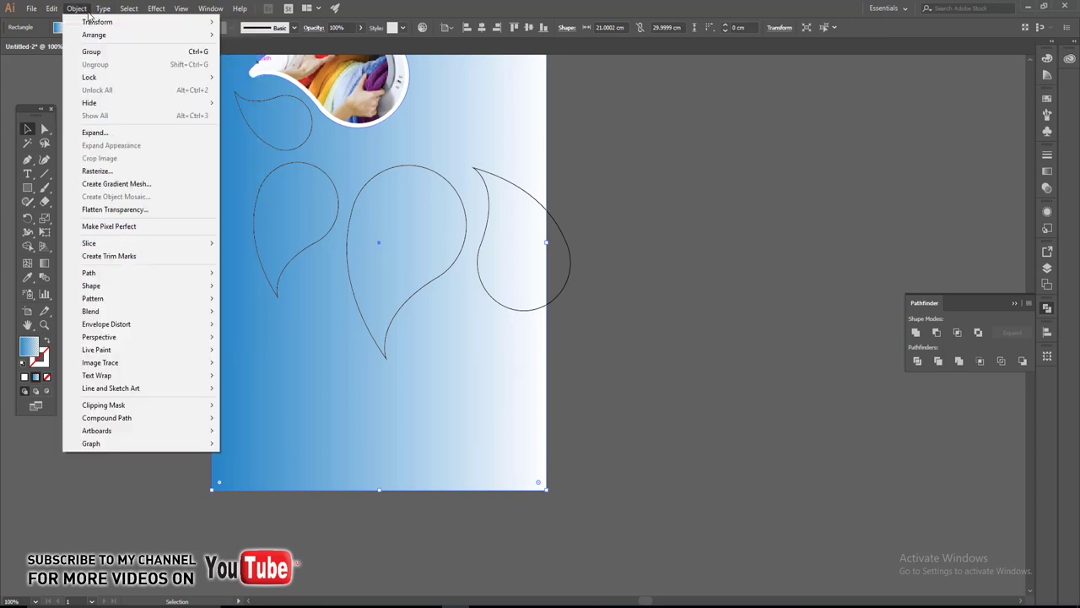
Lock the gradient background and enlarge the photo drop
click(241, 75)
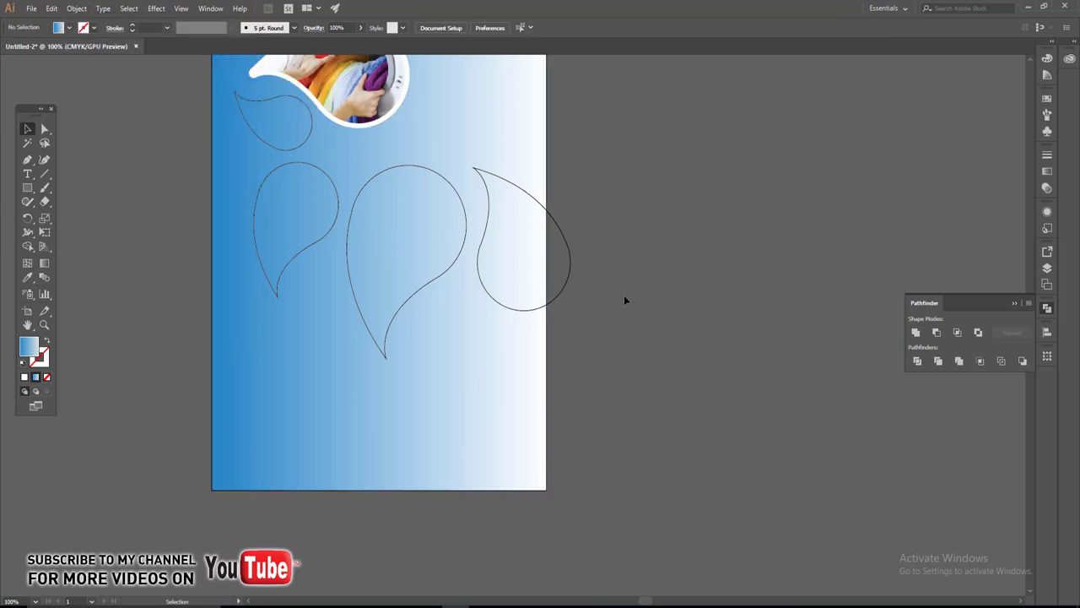
drag(522, 254, 561, 332)
key(ctrl+plus)
click(397, 202)
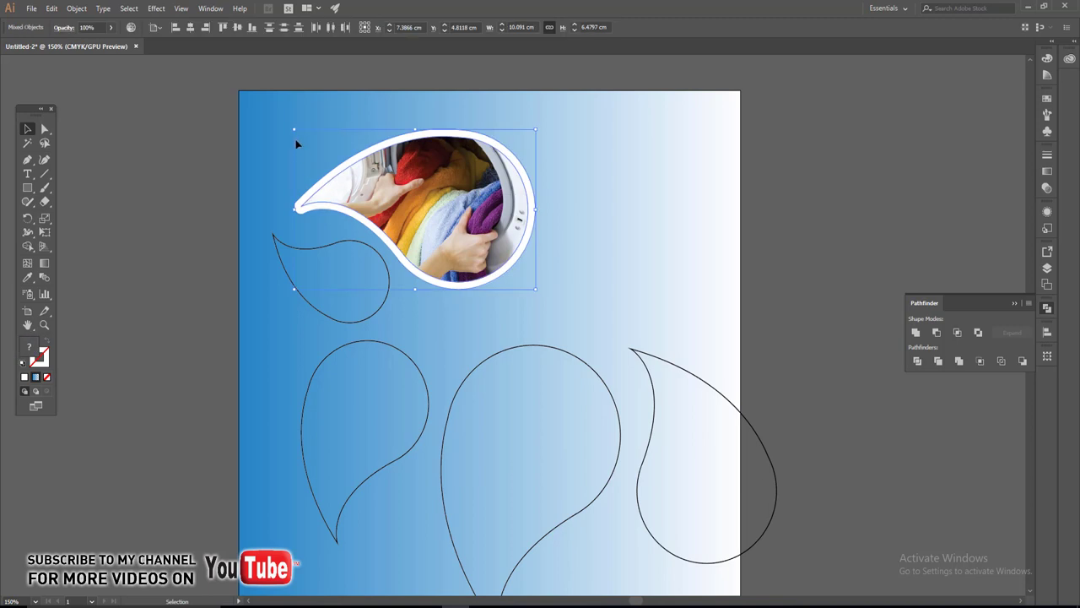
drag(294, 135, 287, 124)
Fill the small drop beside the photo tan with no stroke
click(326, 319)
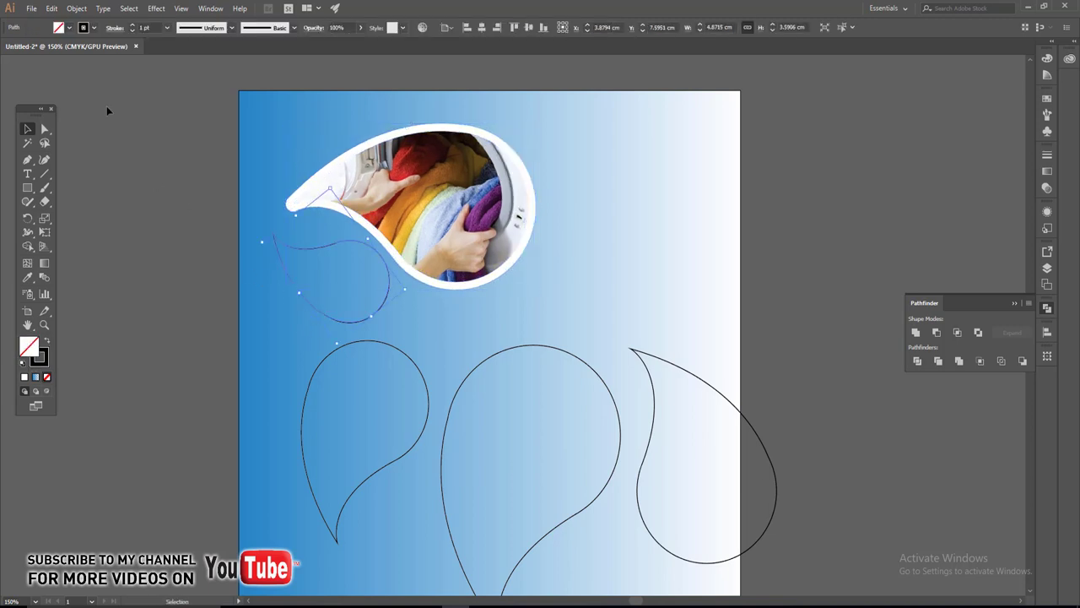
click(69, 28)
click(63, 49)
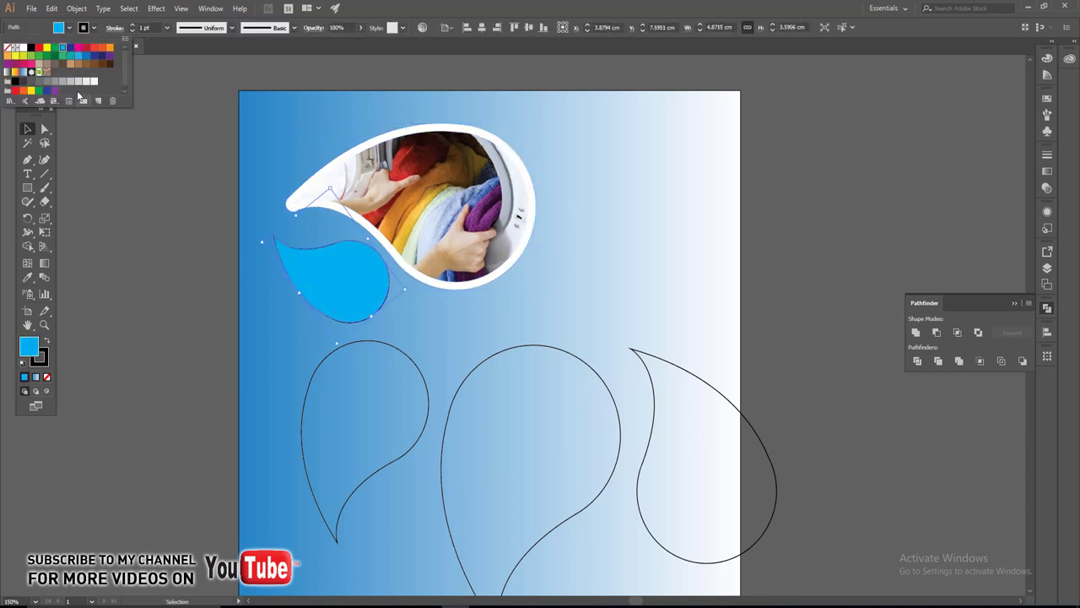
click(40, 66)
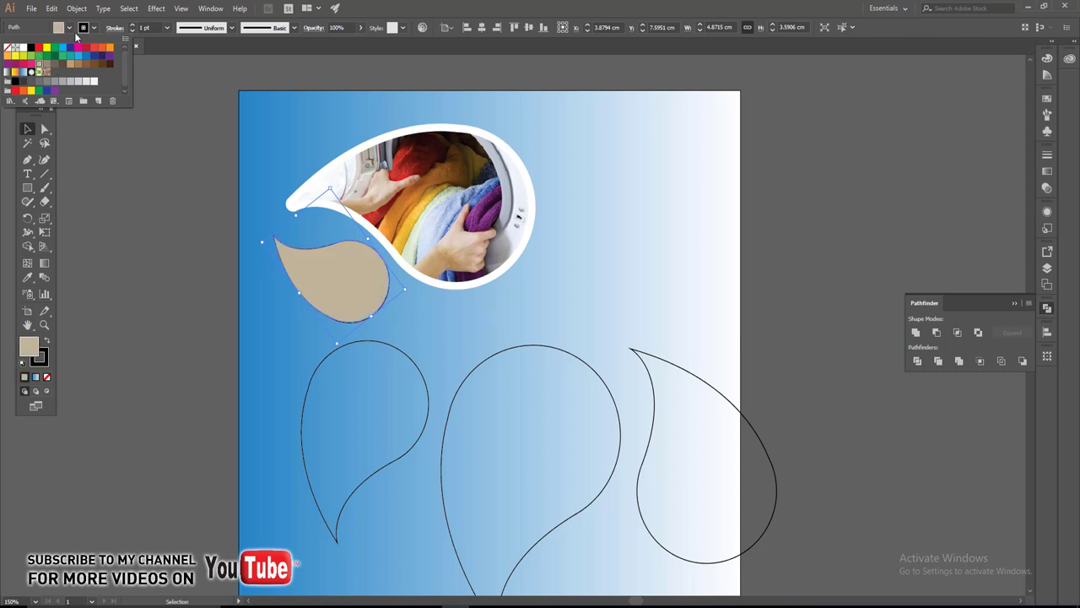
click(94, 28)
click(9, 48)
scroll(313, 220, down, 2)
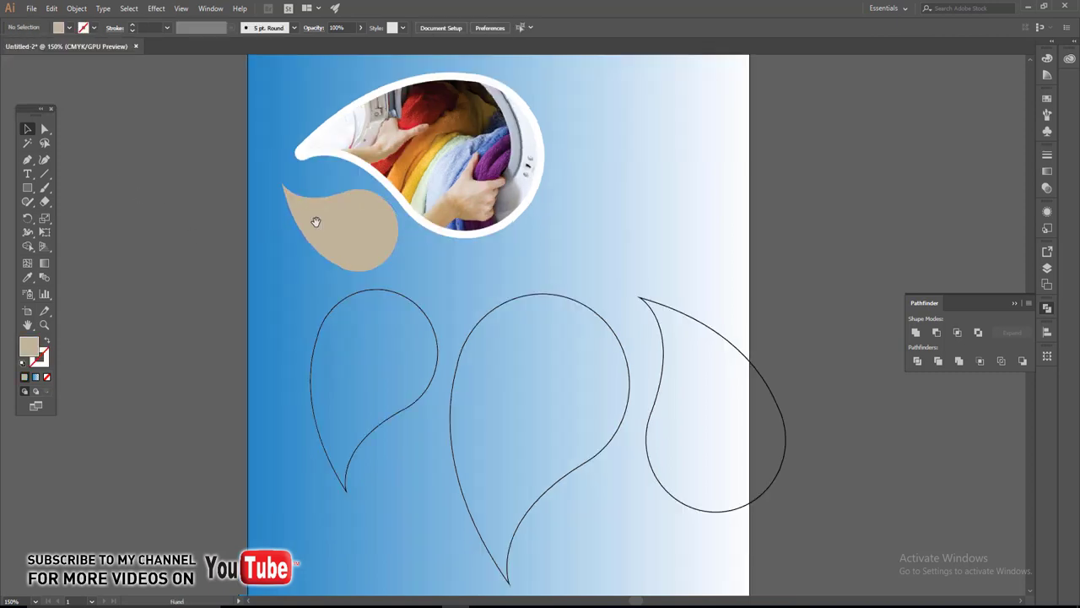
scroll(329, 278, down, 3)
Fill the left drop green with no stroke
click(335, 309)
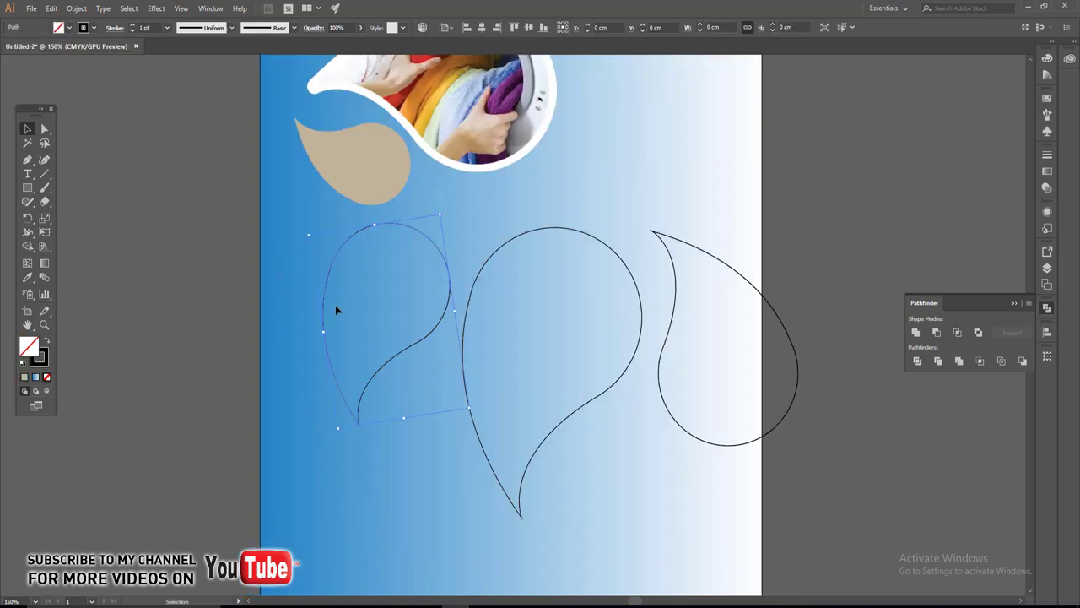
click(69, 27)
click(63, 55)
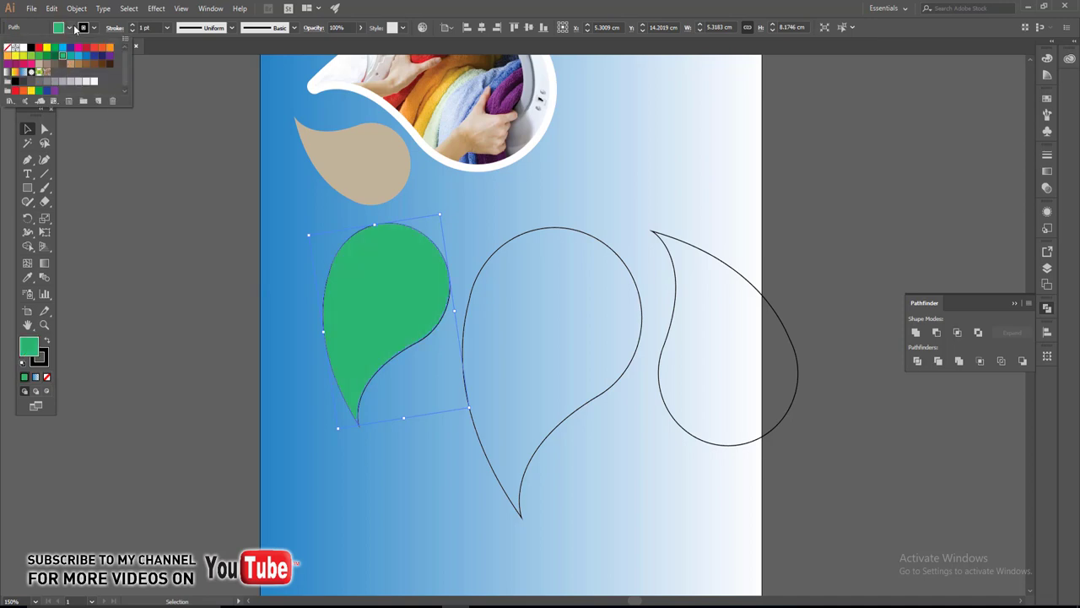
click(8, 48)
click(130, 211)
scroll(363, 313, right, 3)
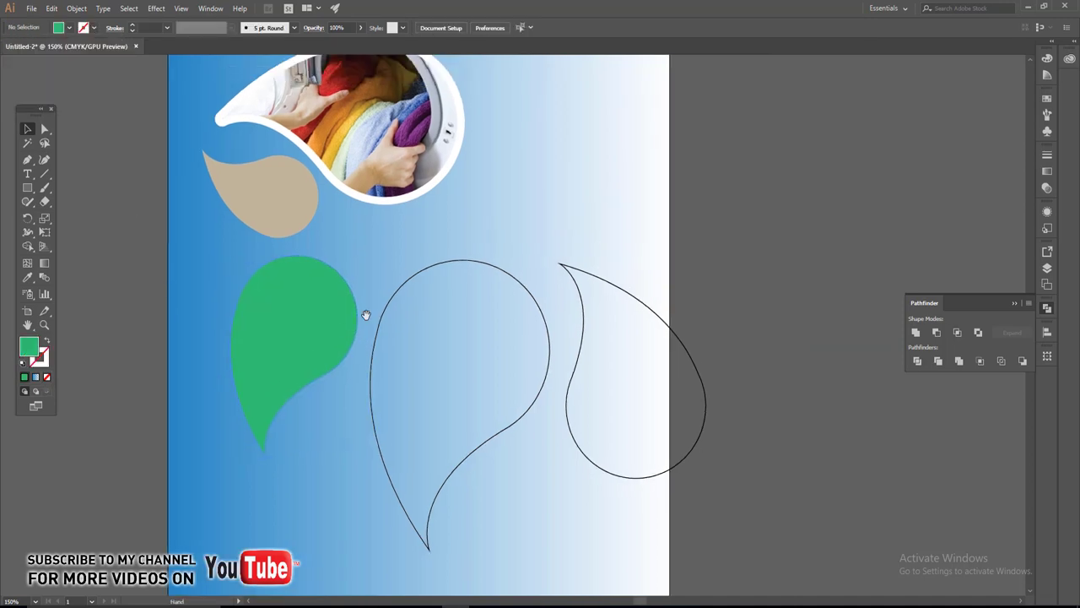
click(31, 8)
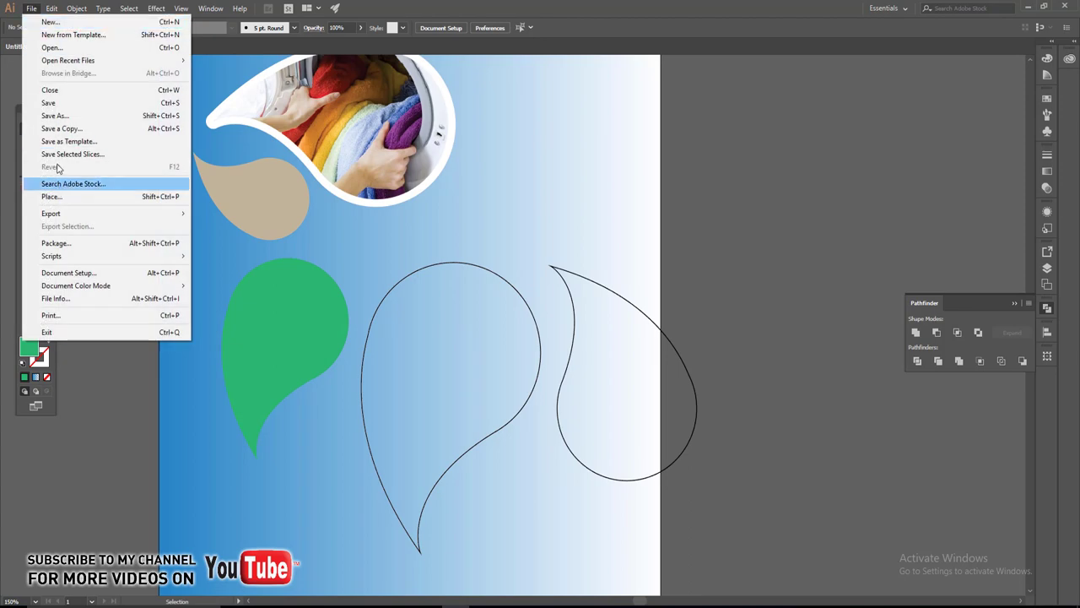
Place the Homemade-Laundry-Booster-Crystals photo over the artboard and scale it down proportionally
click(64, 197)
click(473, 114)
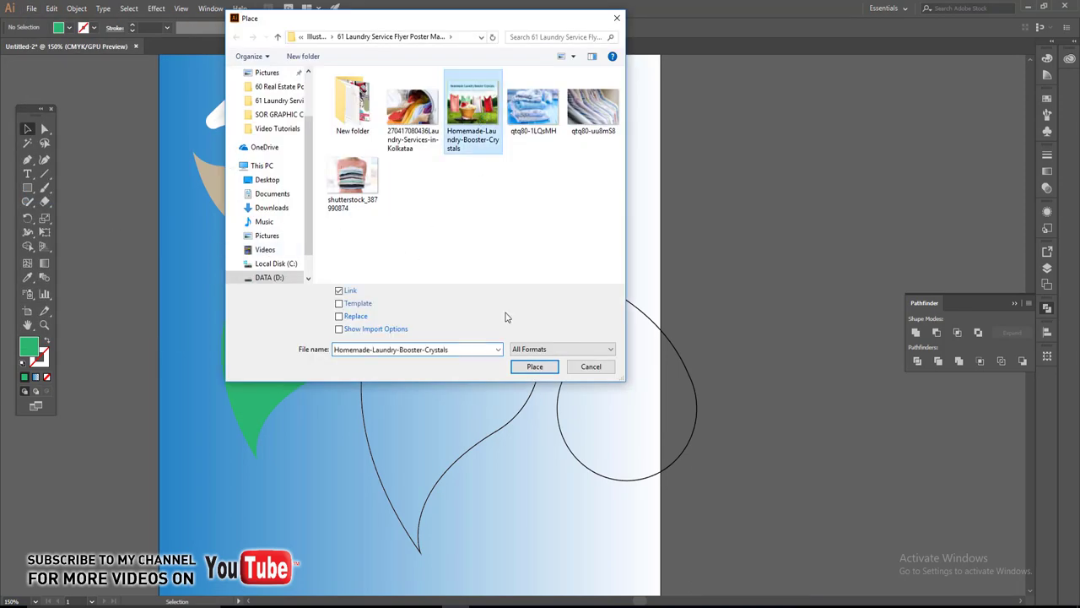
click(534, 366)
click(313, 179)
key(ctrl+minus)
key(ctrl+minus)
key(ctrl+minus)
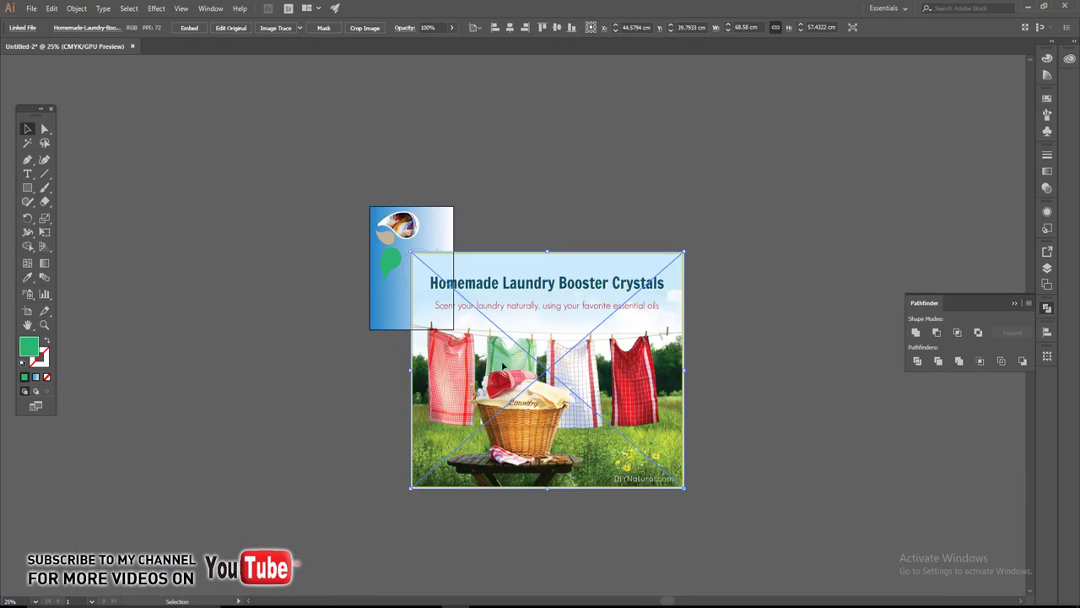
drag(432, 269, 299, 171)
key(ctrl+plus)
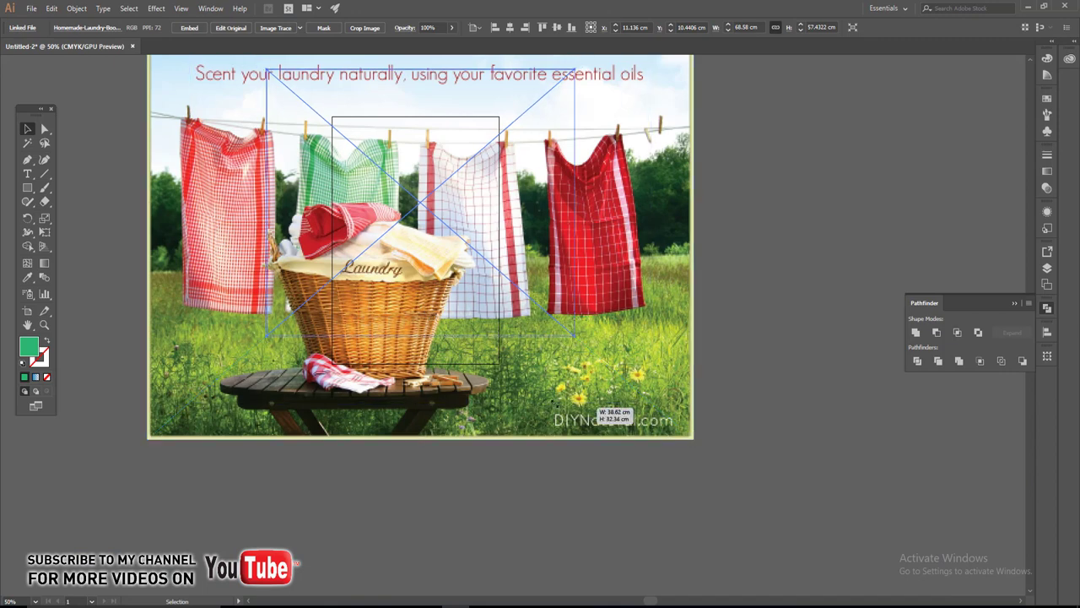
drag(689, 440, 530, 297)
Send the laundry photo backward and clip it inside the middle drop
right_click(414, 221)
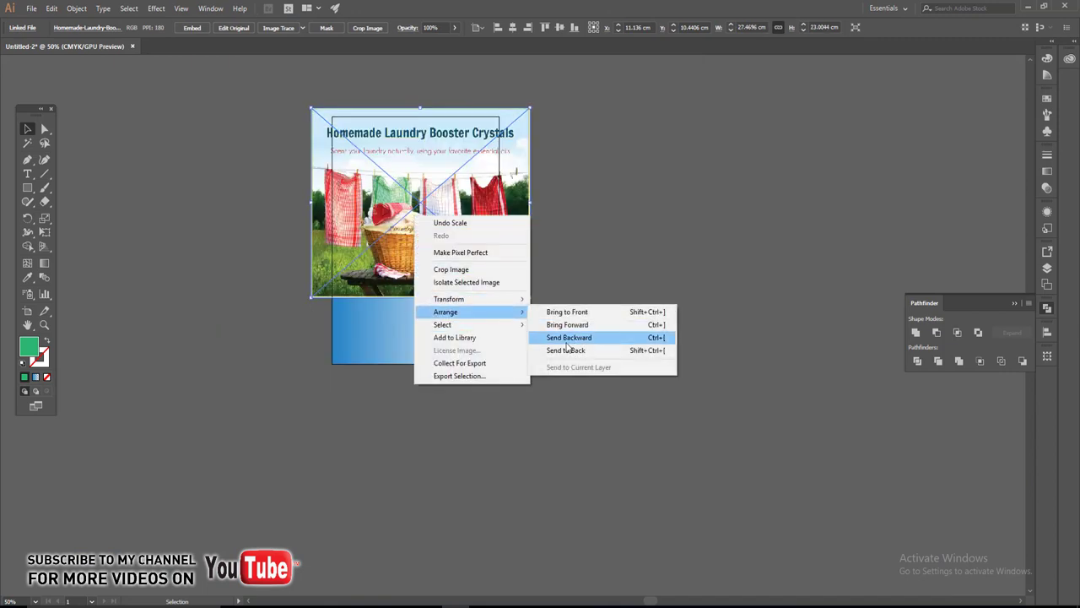
click(561, 349)
scroll(447, 233, up, 1)
right_click(431, 203)
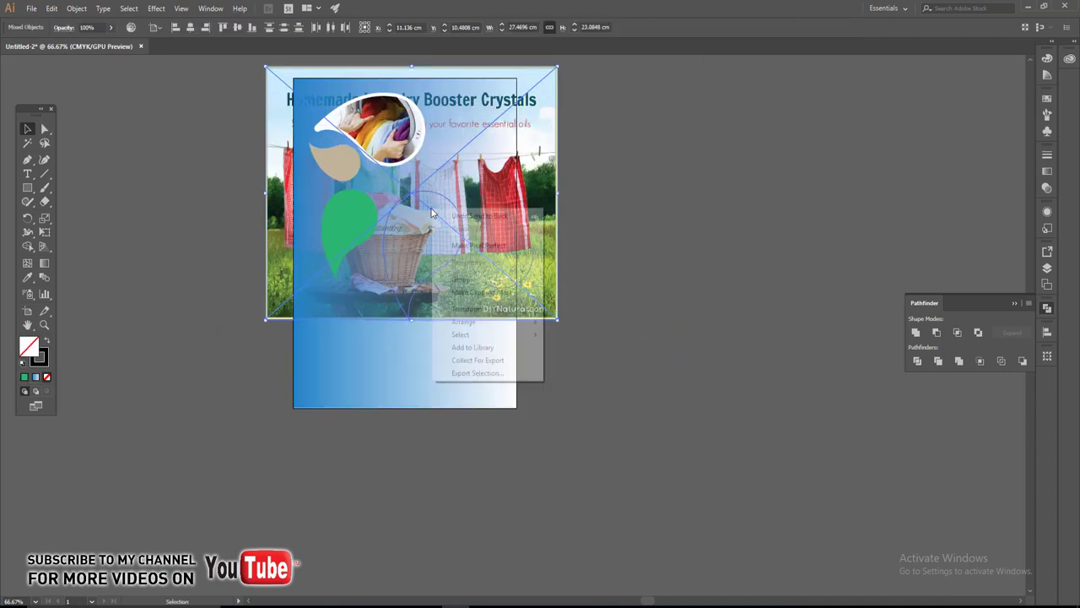
click(464, 289)
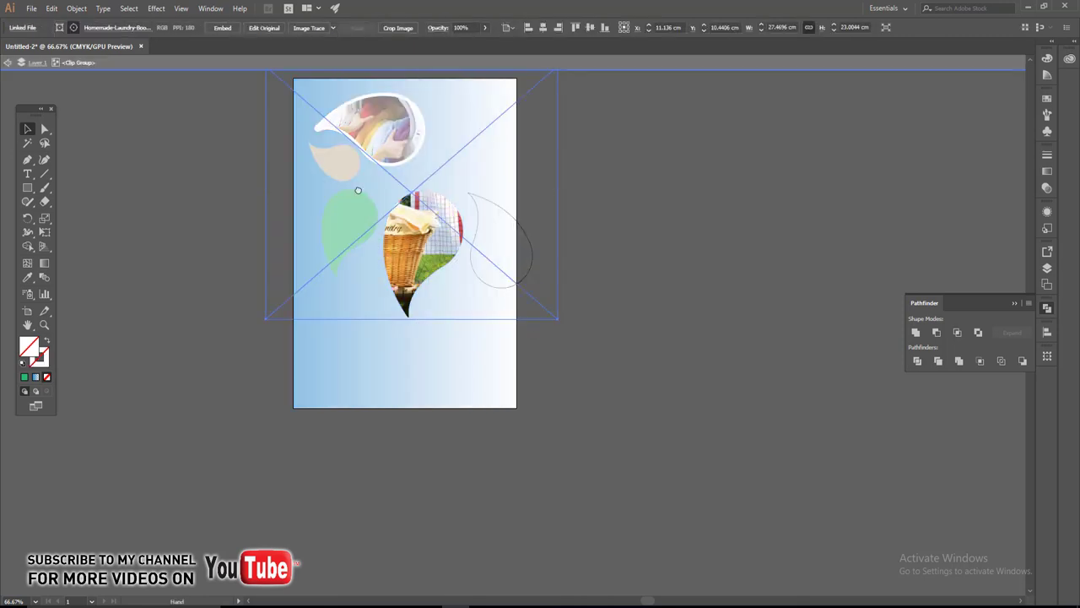
Resize and nudge the clipped laundry photo so the basket fills the drop
drag(358, 191, 364, 250)
mouse_move(271, 130)
mouse_down()
mouse_move(301, 169)
mouse_move(349, 206)
mouse_move(350, 195)
mouse_up()
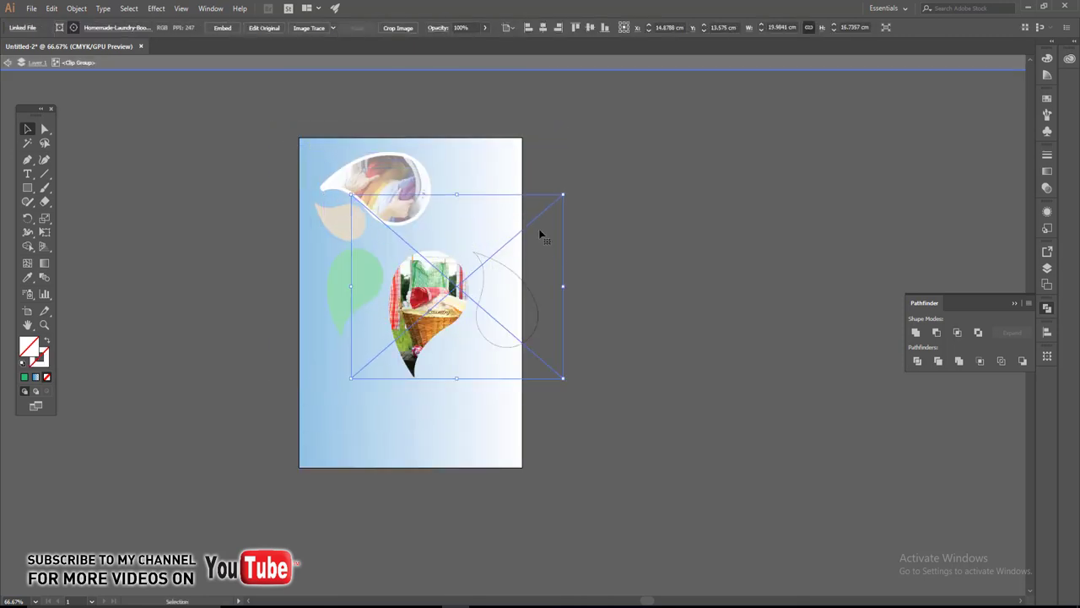
drag(564, 193, 522, 229)
scroll(439, 304, up, 1)
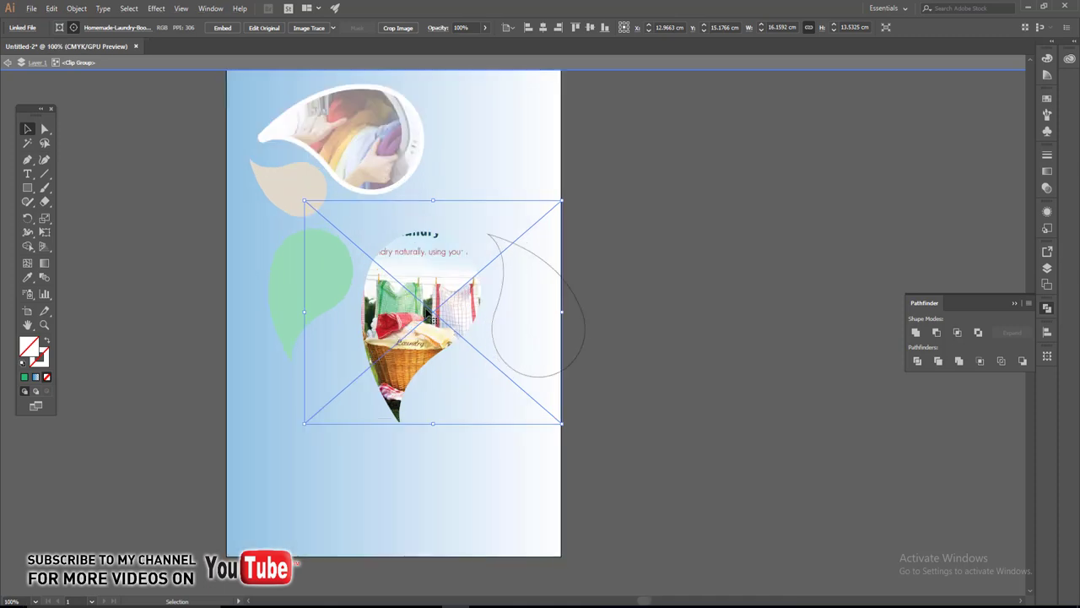
drag(564, 413, 585, 431)
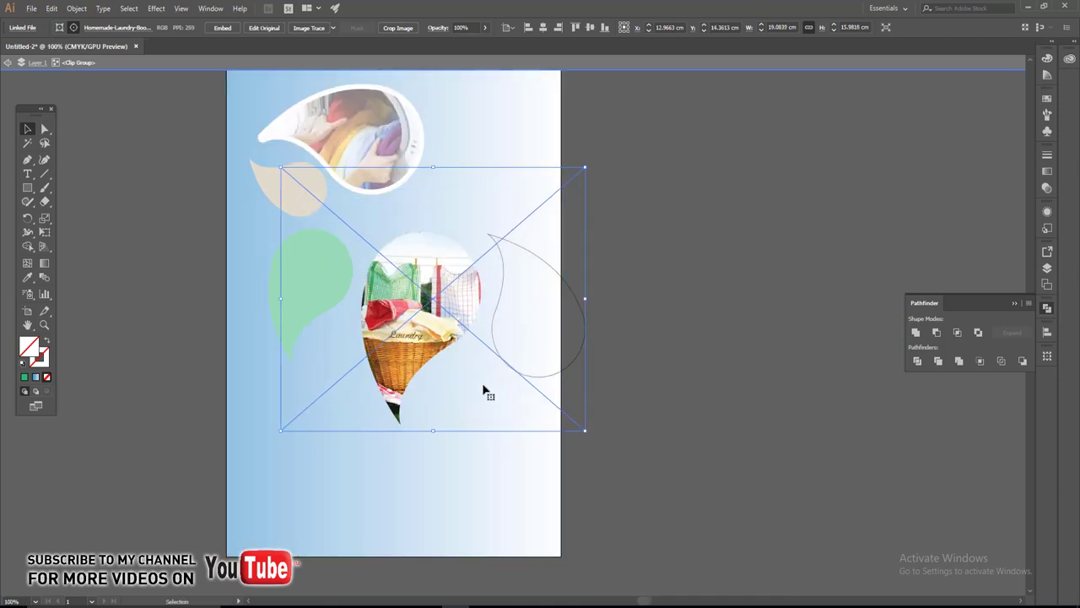
drag(433, 331, 432, 328)
Draw a large circle near the right drop and move it up and left
click(669, 328)
scroll(670, 328, up, 3)
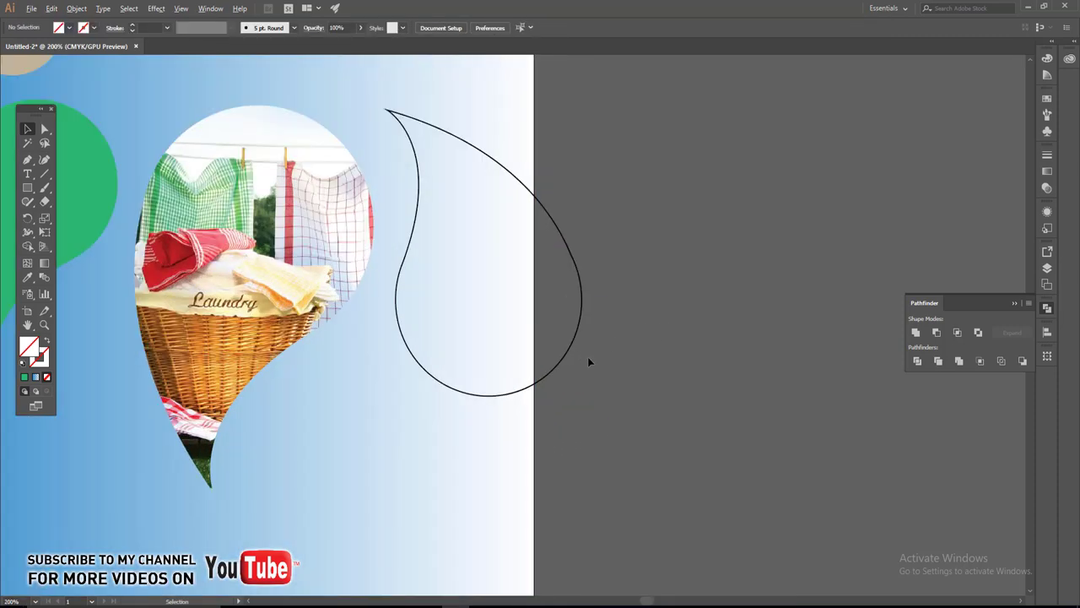
scroll(579, 396, down, 1)
scroll(477, 344, down, 2)
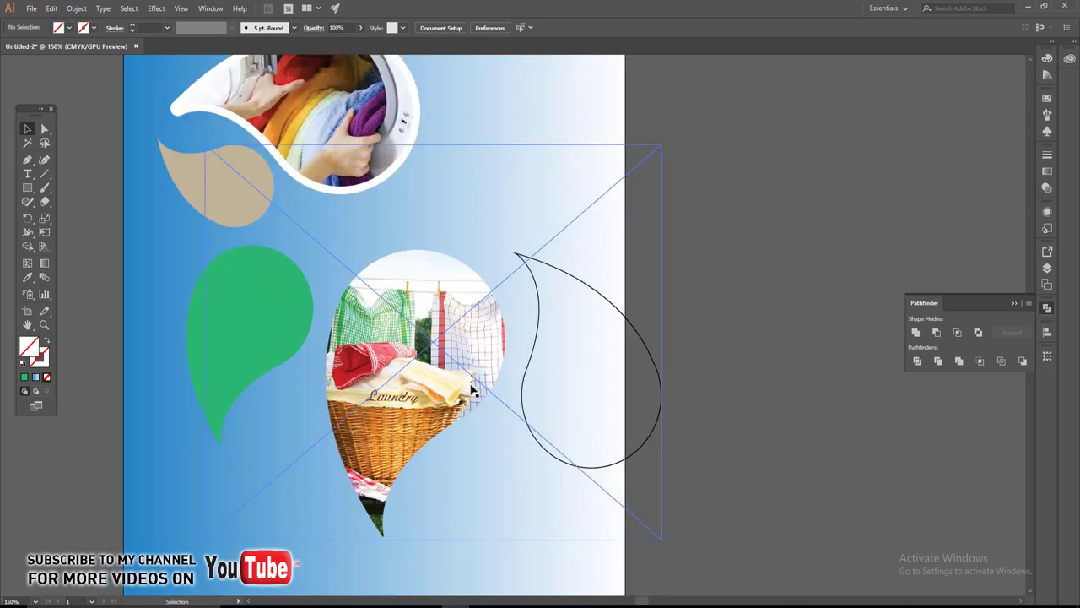
scroll(477, 344, down, 2)
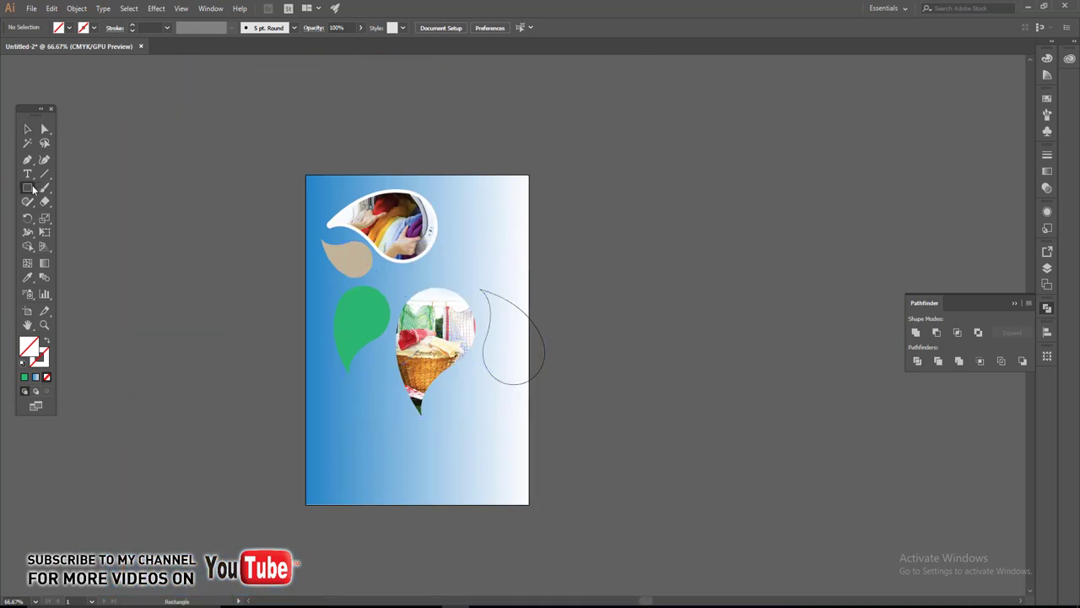
drag(32, 189, 59, 216)
scroll(416, 271, up, 2)
drag(419, 179, 692, 459)
click(28, 129)
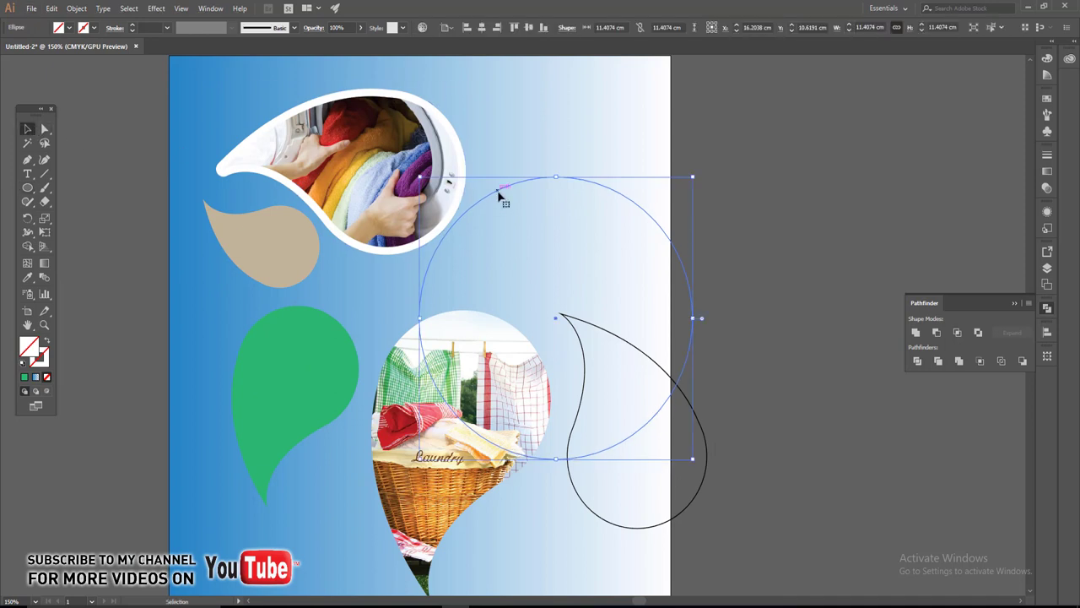
drag(501, 198, 482, 145)
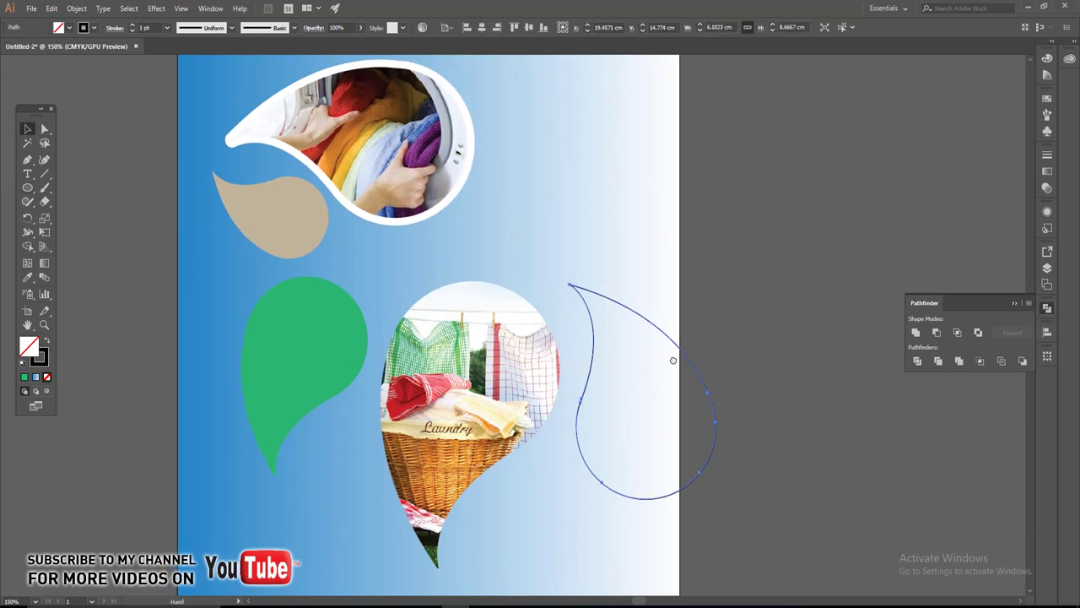
Fill the right drop light green and remove its outline
click(67, 27)
click(31, 57)
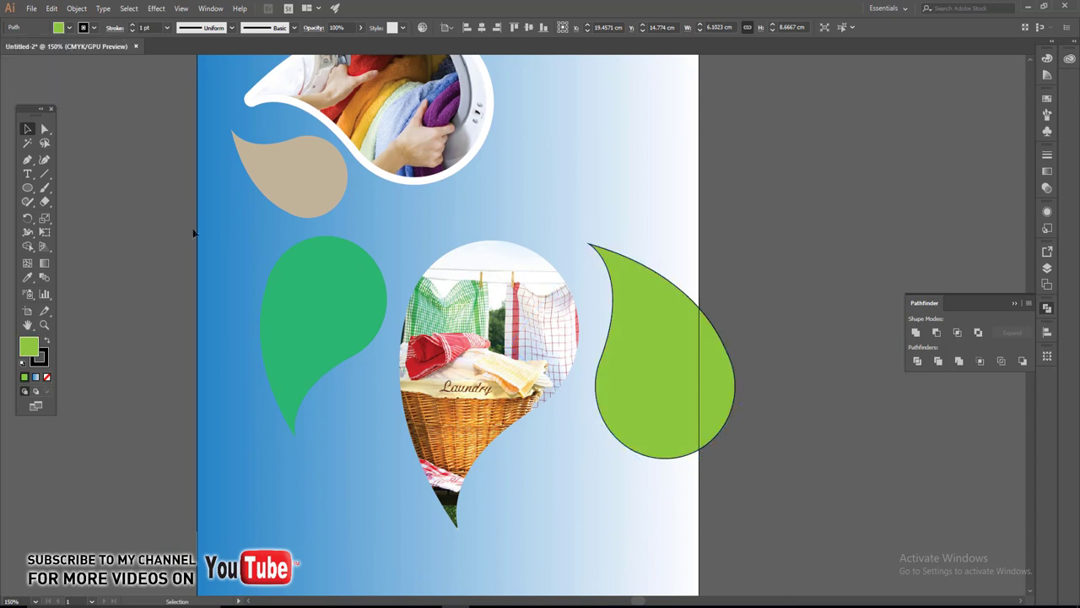
drag(647, 384, 571, 328)
click(93, 28)
click(10, 46)
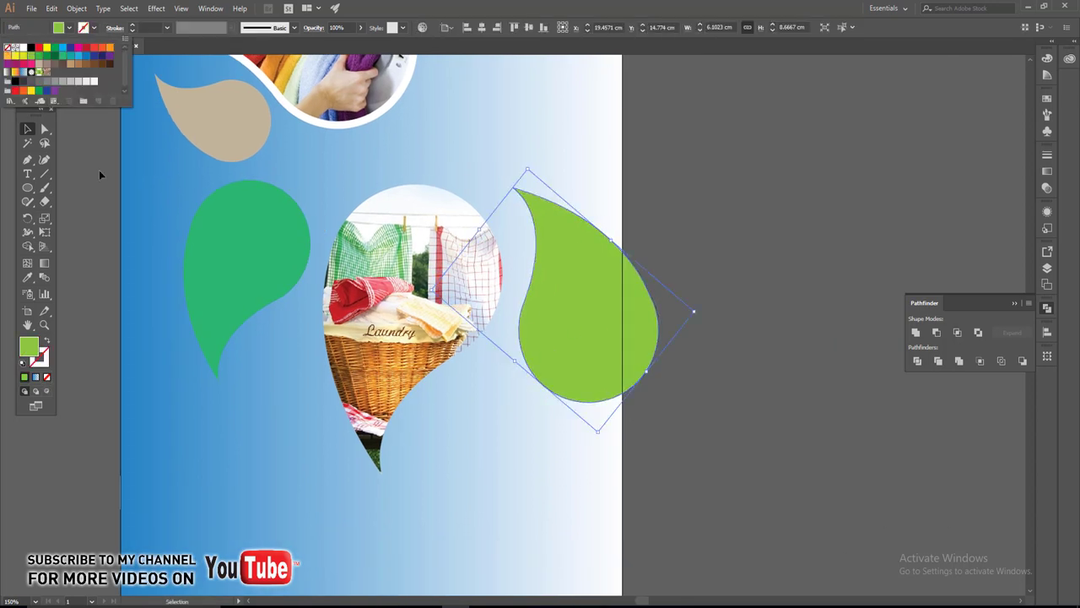
click(98, 173)
Give the circle a black outline and shrink it slightly from its centre
scroll(422, 253, up, 3)
click(518, 135)
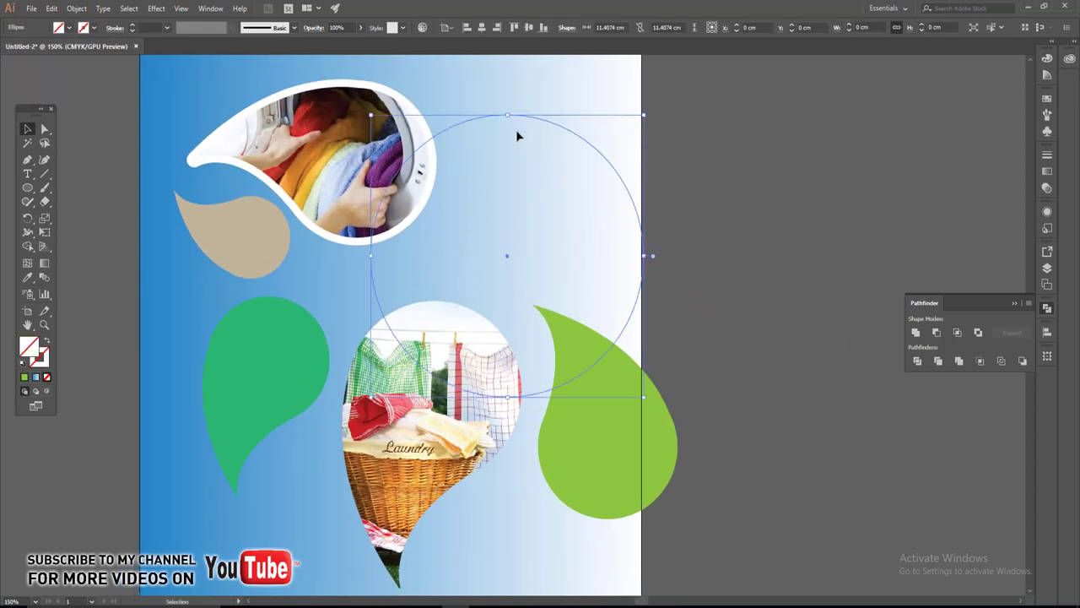
click(95, 27)
click(38, 51)
click(107, 178)
click(574, 149)
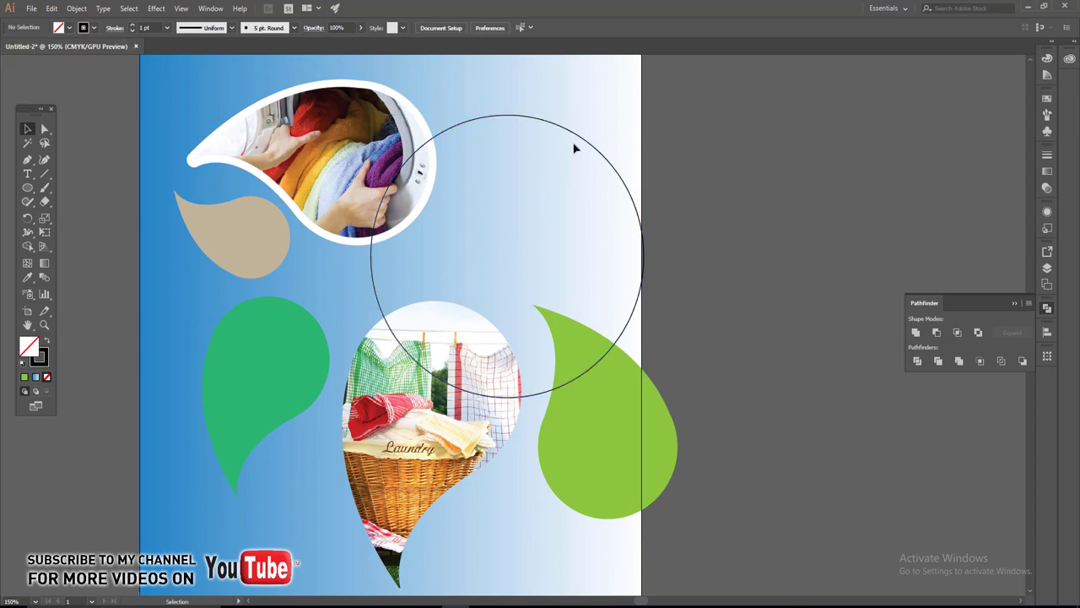
click(578, 137)
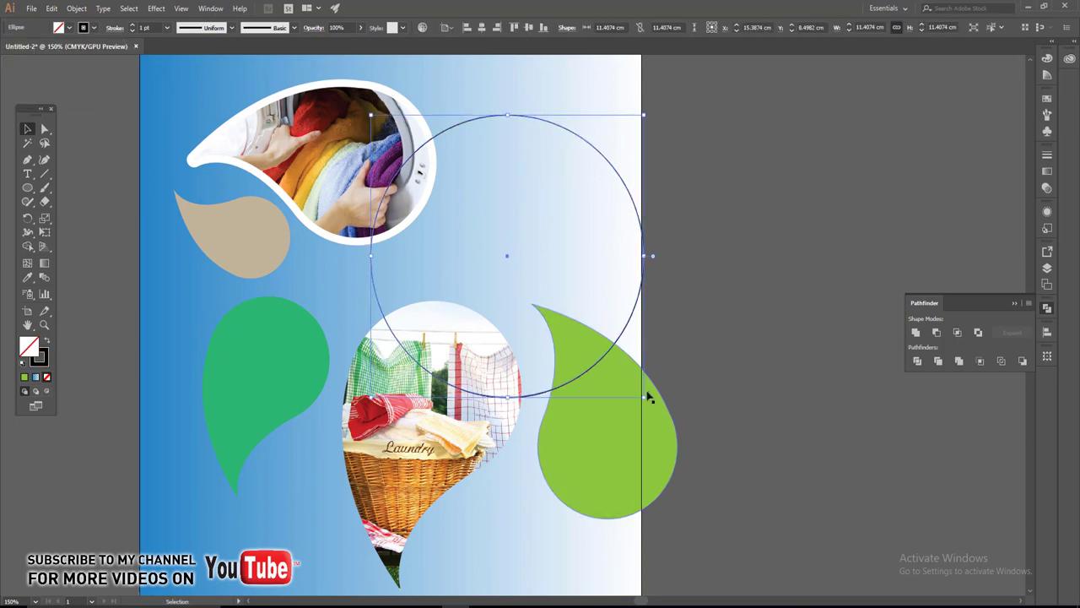
drag(648, 397, 646, 362)
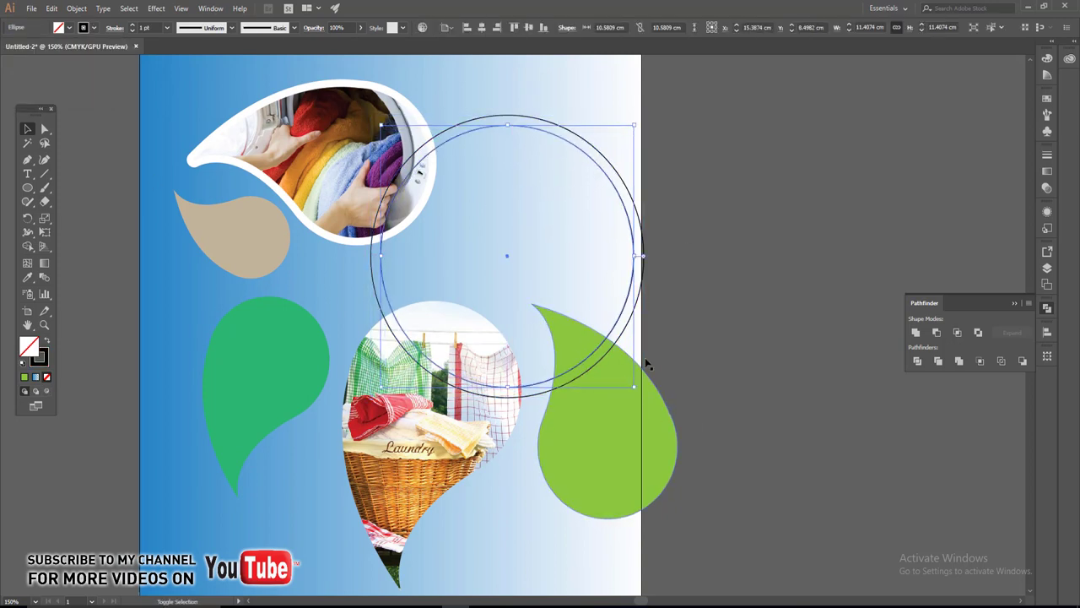
Place the folded-clothes shutterstock photo, scale it proportionally, and send it to the back
click(30, 8)
click(84, 197)
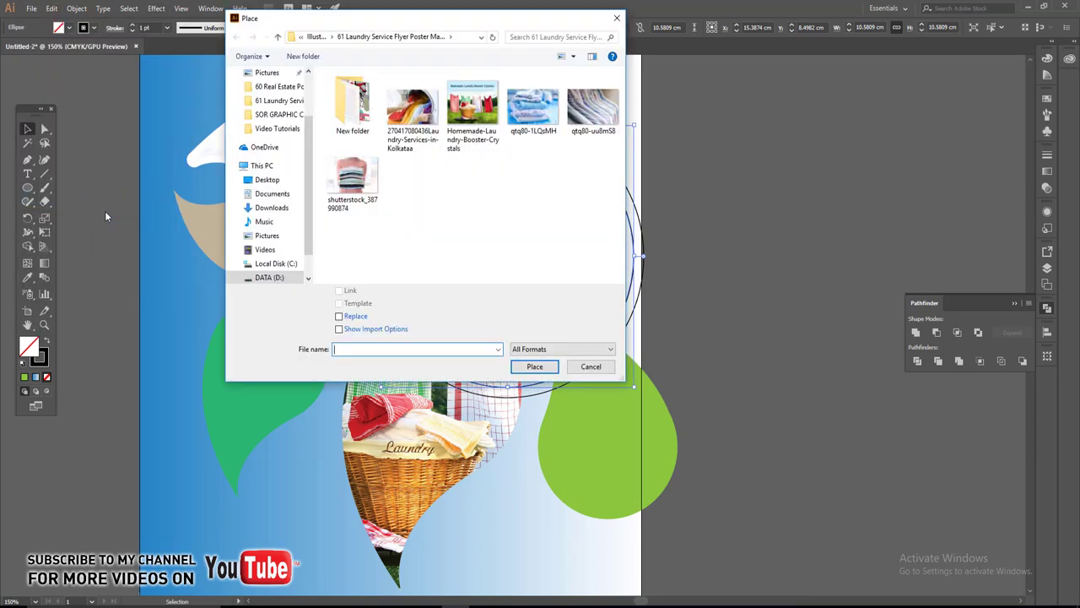
click(341, 204)
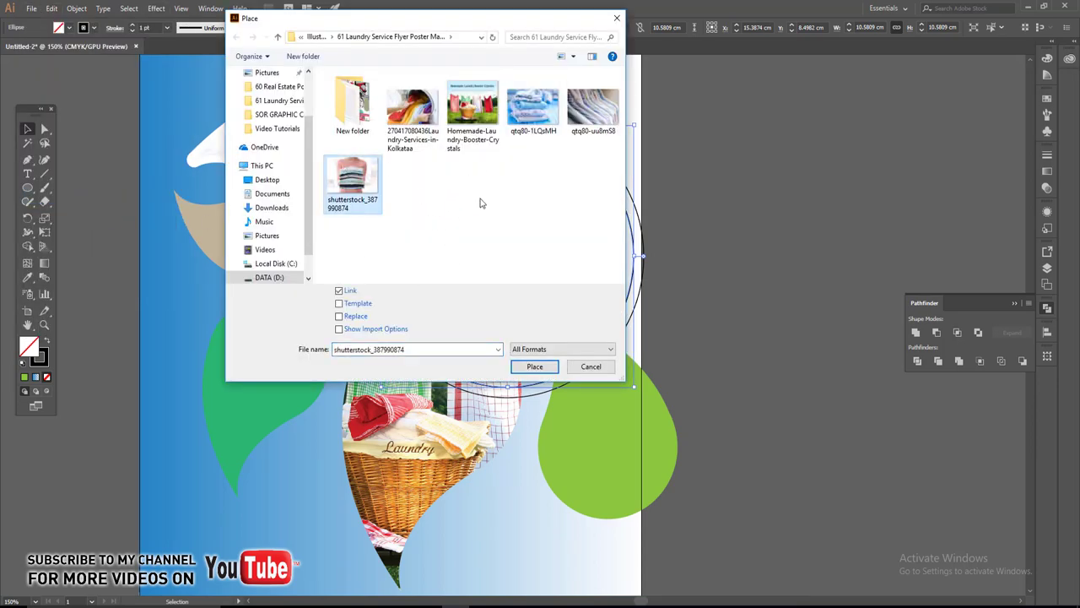
click(548, 366)
click(491, 213)
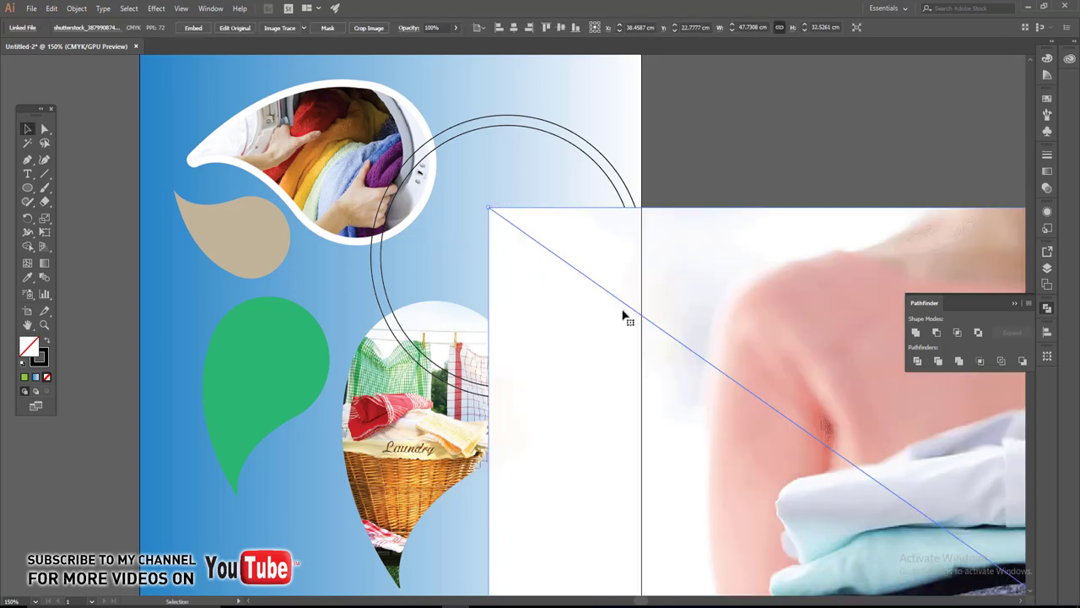
key(ctrl+minus)
key(ctrl+minus)
key(ctrl+minus)
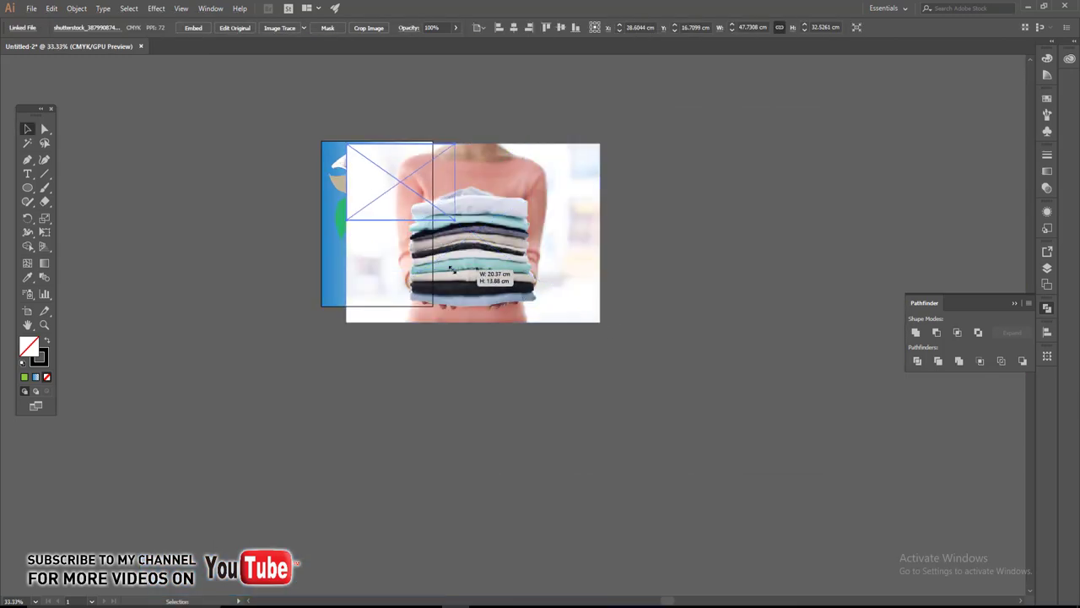
drag(601, 324, 440, 211)
key(ctrl+plus)
drag(436, 163, 442, 195)
right_click(442, 195)
mouse_move(472, 292)
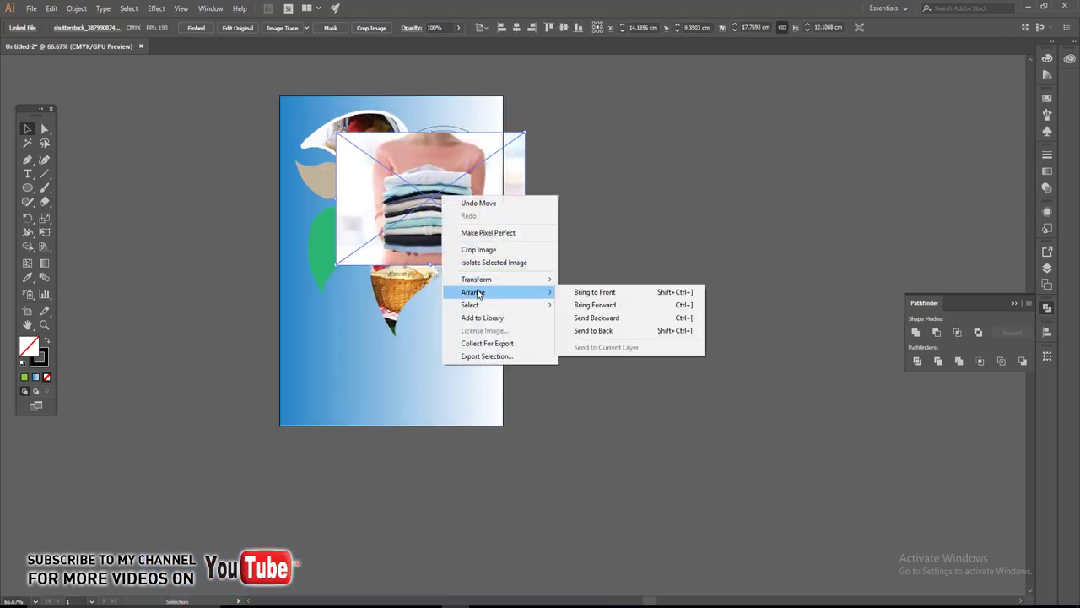
click(591, 330)
Fit the photo over the smaller circle and clip it inside the circle
key(ctrl+plus)
key(ctrl+plus)
drag(570, 136, 607, 104)
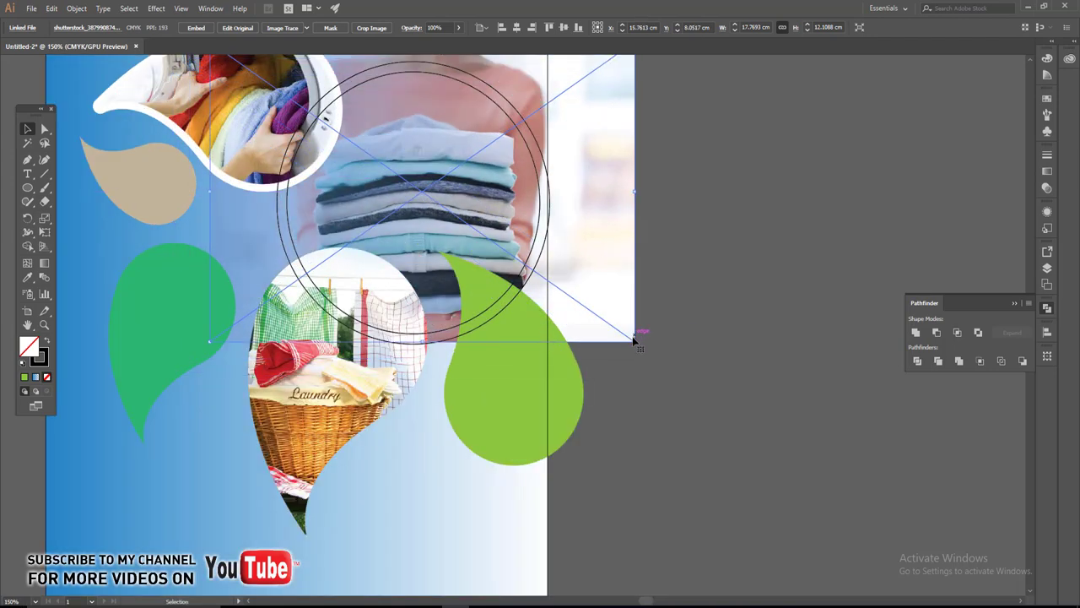
drag(634, 339, 618, 330)
scroll(429, 159, up, 2)
scroll(430, 160, left, 2)
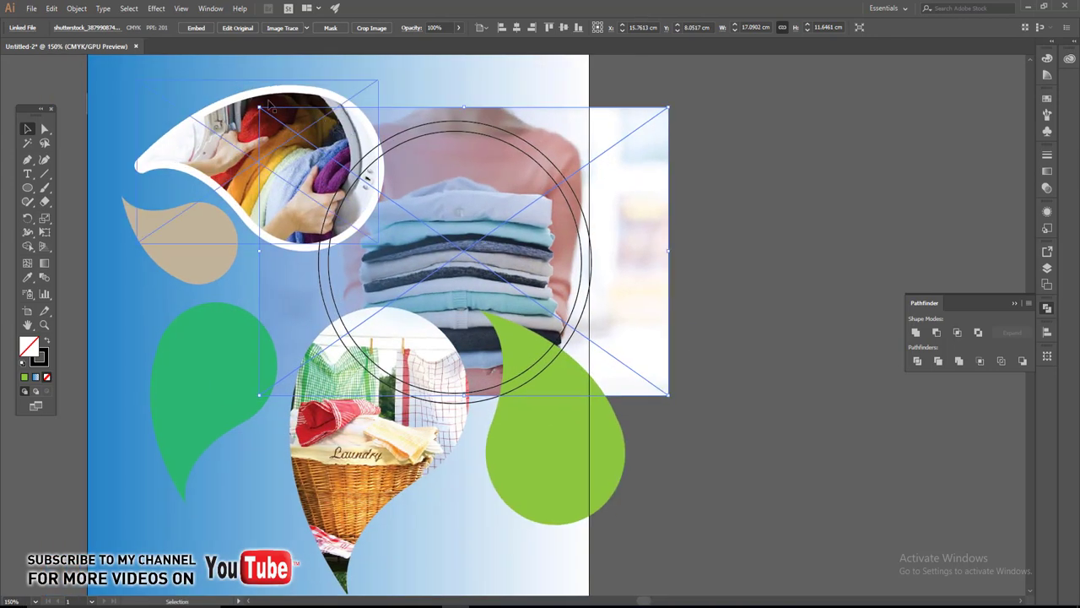
drag(268, 103, 299, 125)
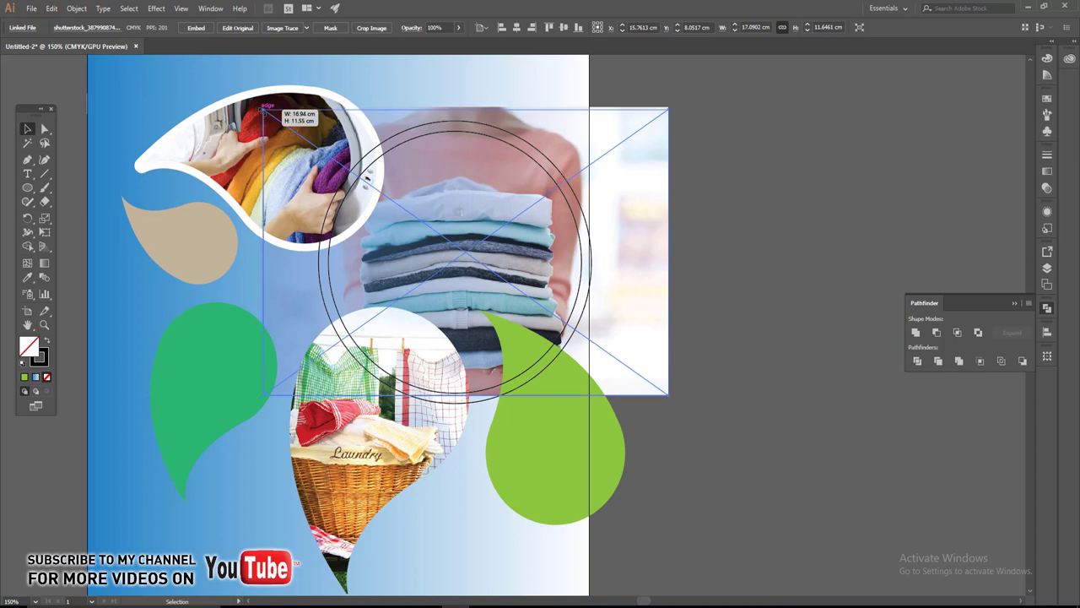
shift+click(438, 135)
right_click(449, 177)
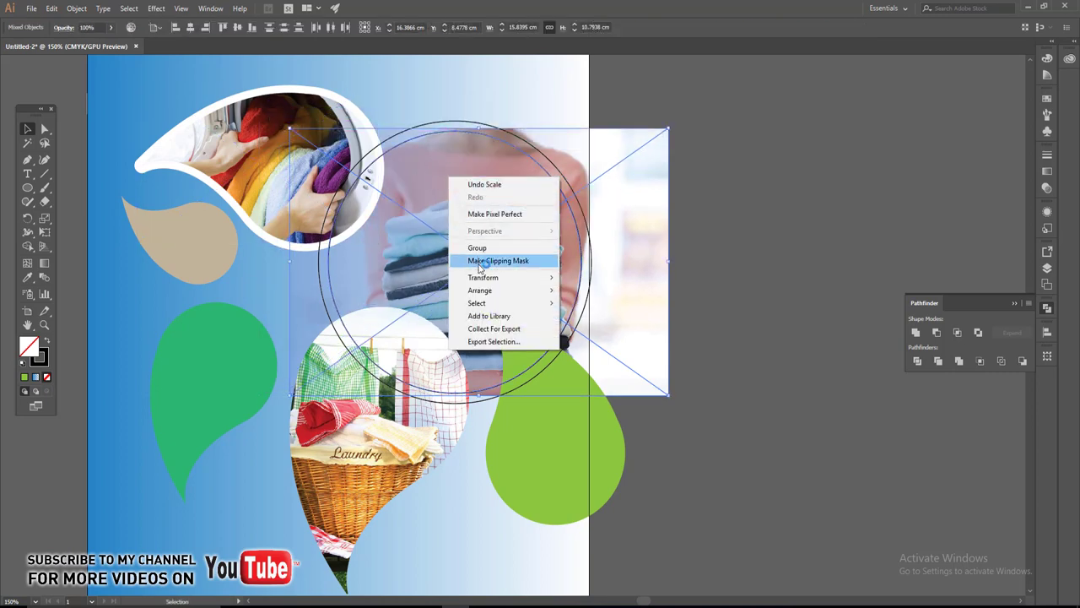
click(479, 267)
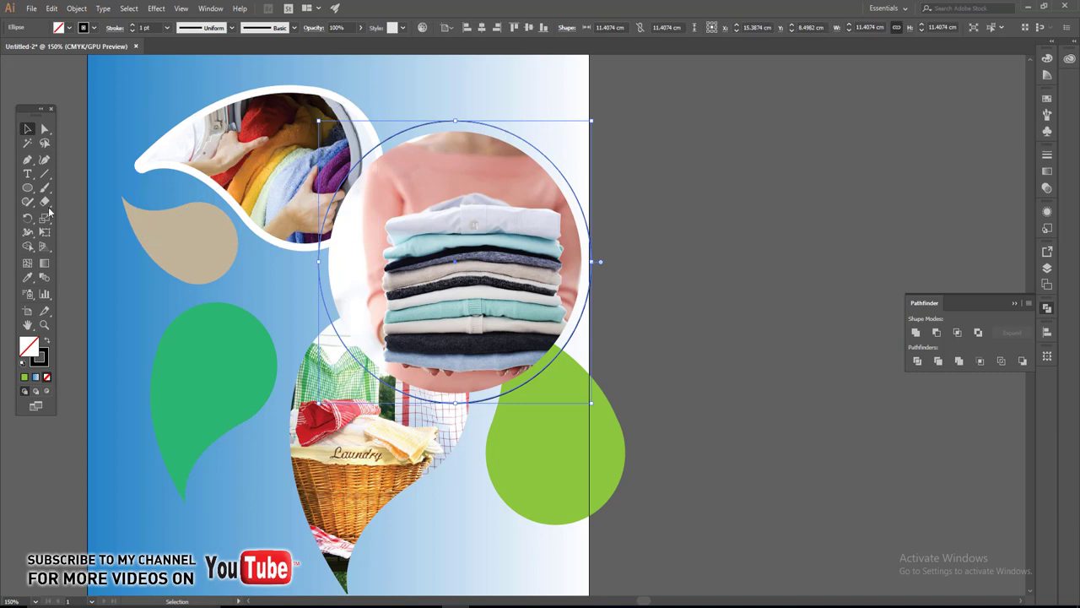
Eyedrop the white border onto the circle frame and bring the top-left teardrop photo to front
click(27, 277)
click(355, 118)
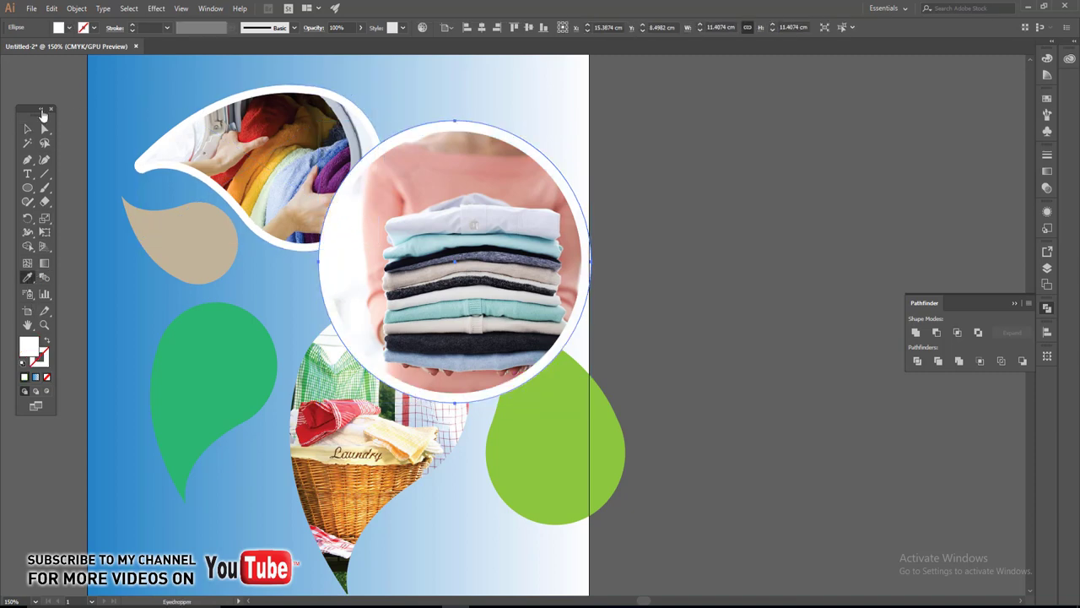
click(26, 130)
click(268, 111)
right_click(268, 110)
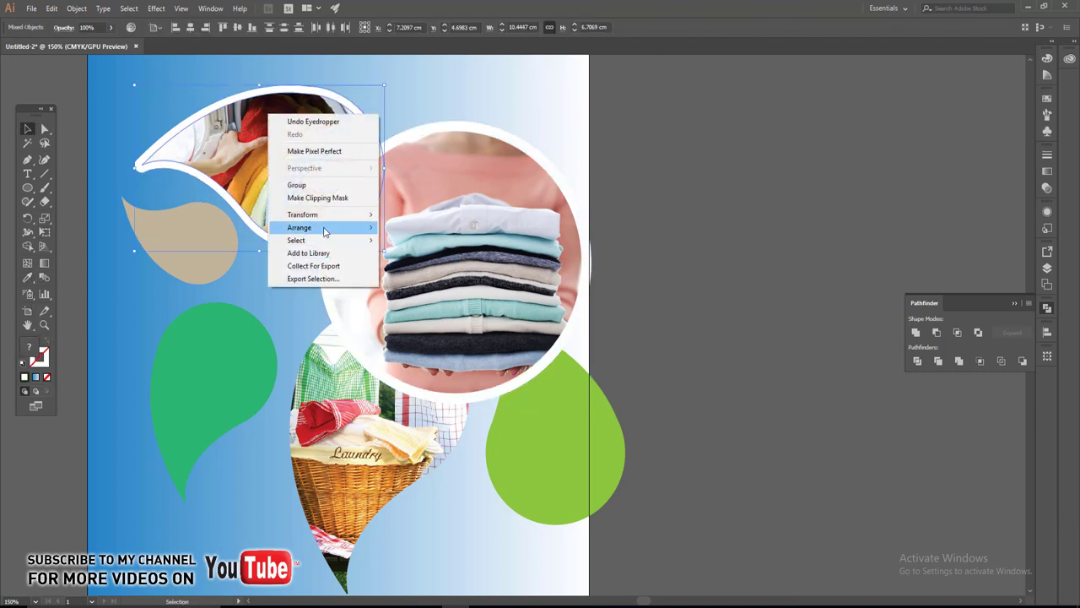
click(433, 234)
scroll(432, 253, down, 3)
Copy the laundry teardrop to the left, release its mask, and delete the copied photo
click(458, 377)
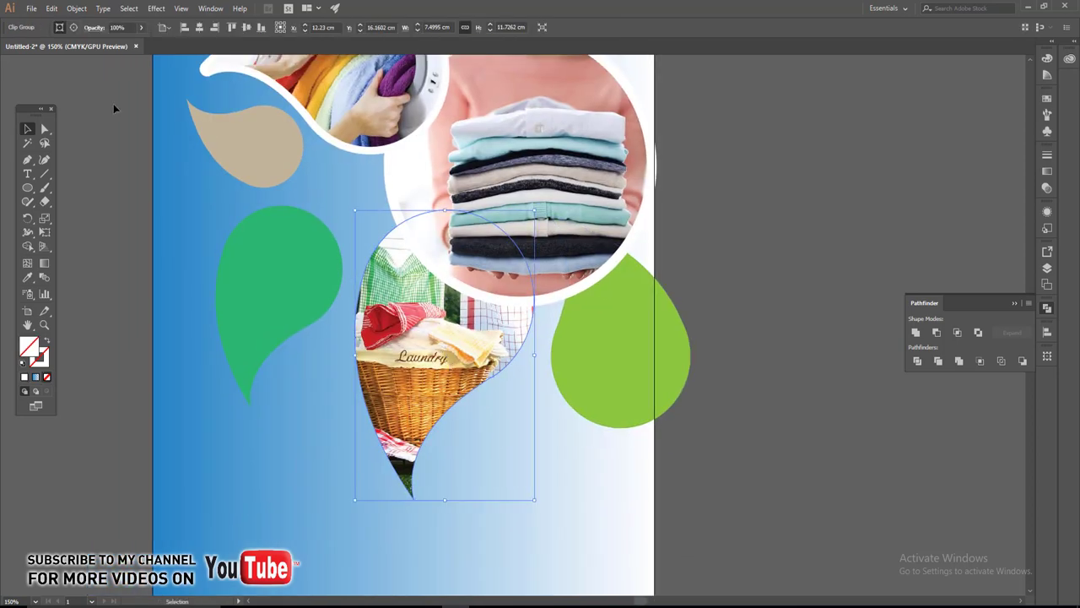
drag(396, 336, 192, 323)
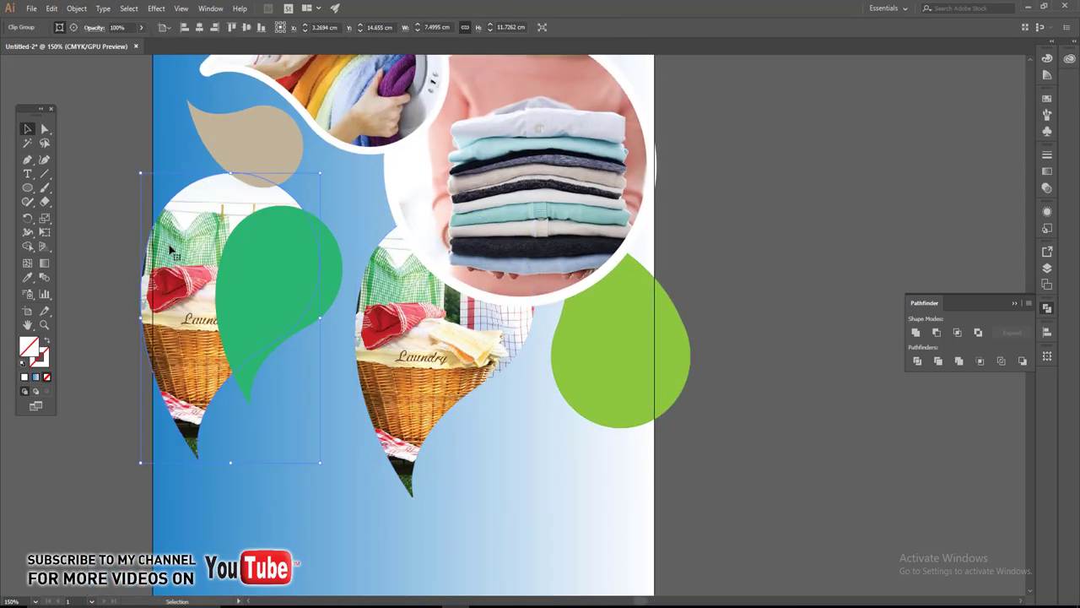
right_click(174, 241)
click(212, 340)
click(323, 423)
key(Delete)
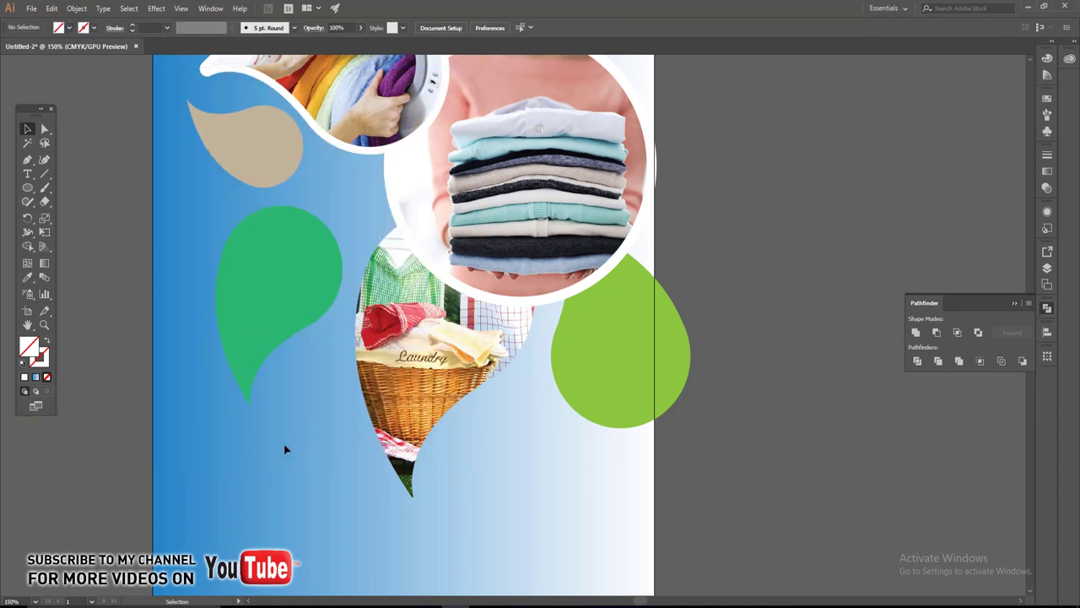
Align the copied outline to the laundry teardrop as key object and give it a 1 pt black stroke
click(246, 465)
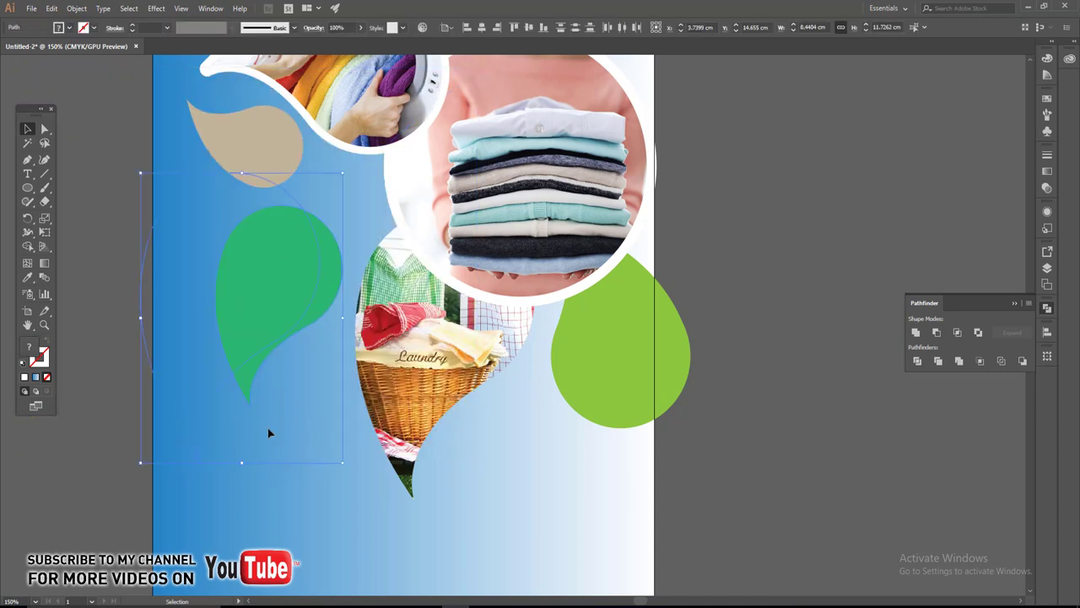
shift+click(430, 382)
click(155, 27)
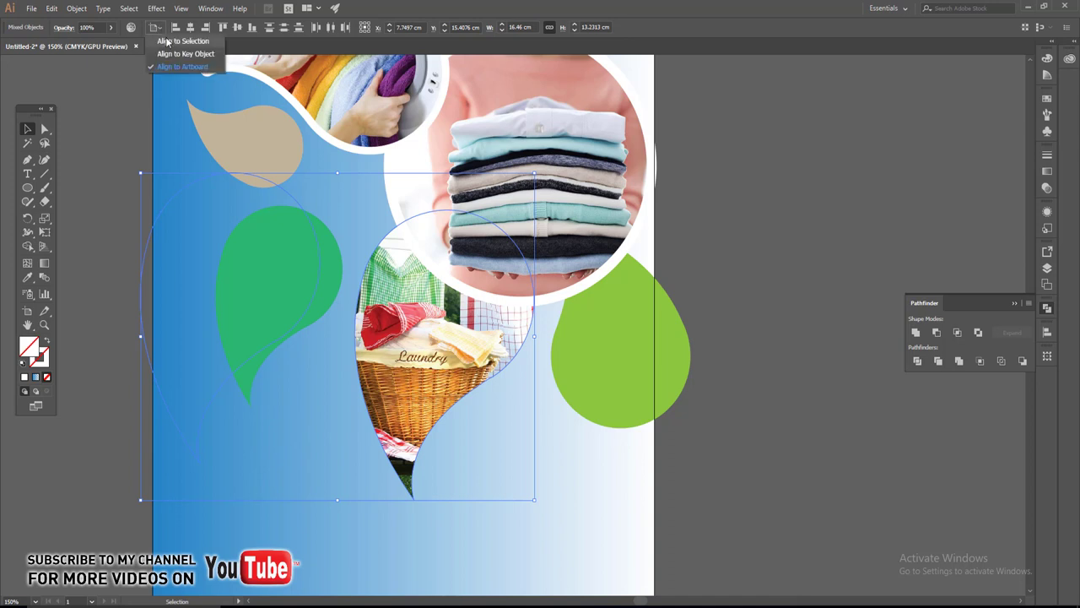
click(182, 53)
click(205, 27)
click(252, 30)
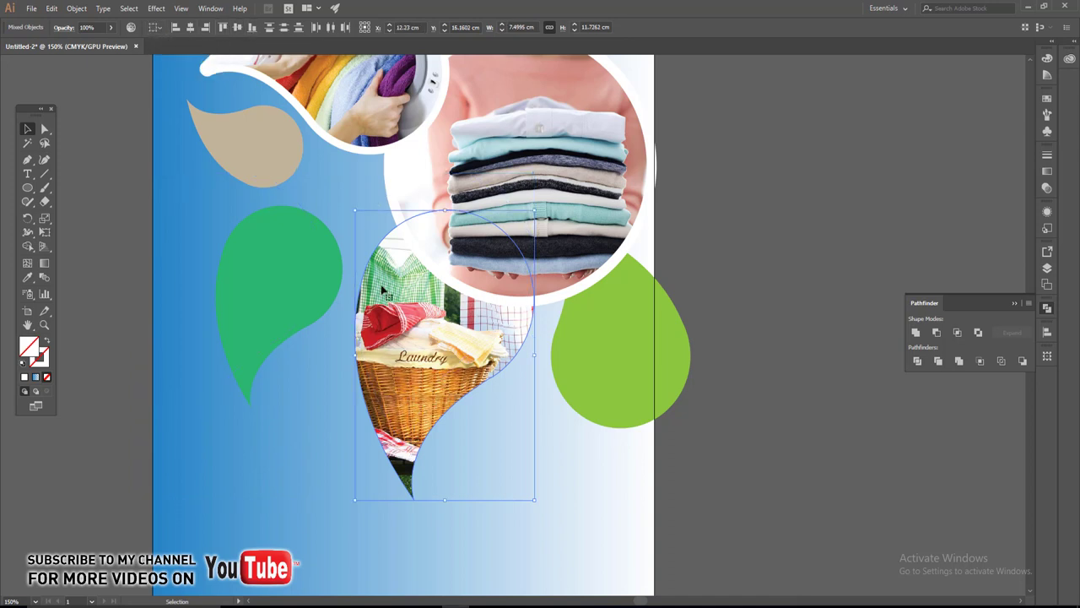
shift+click(477, 436)
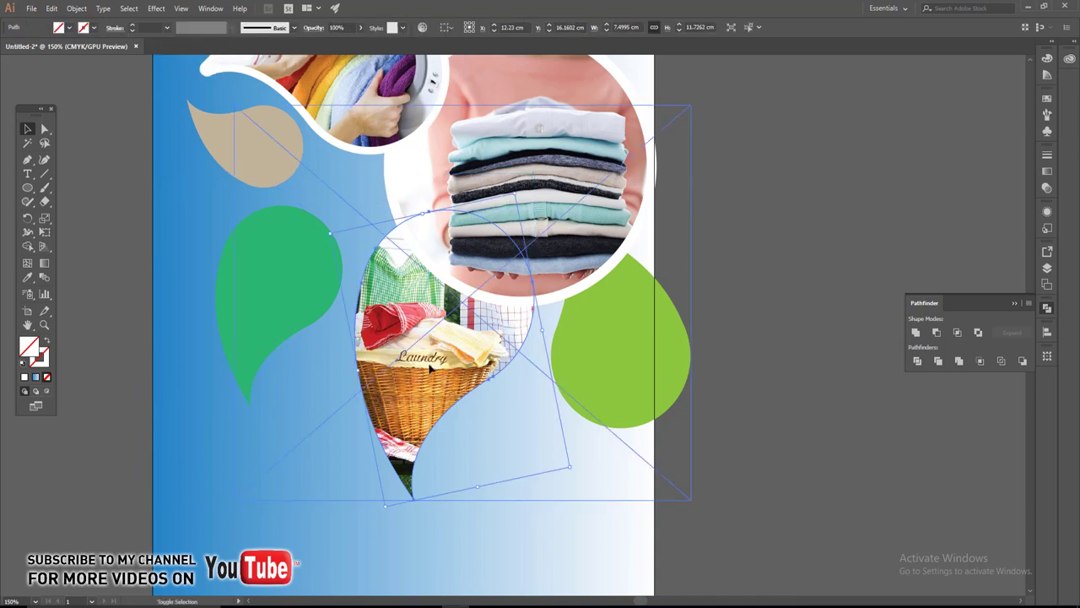
click(135, 25)
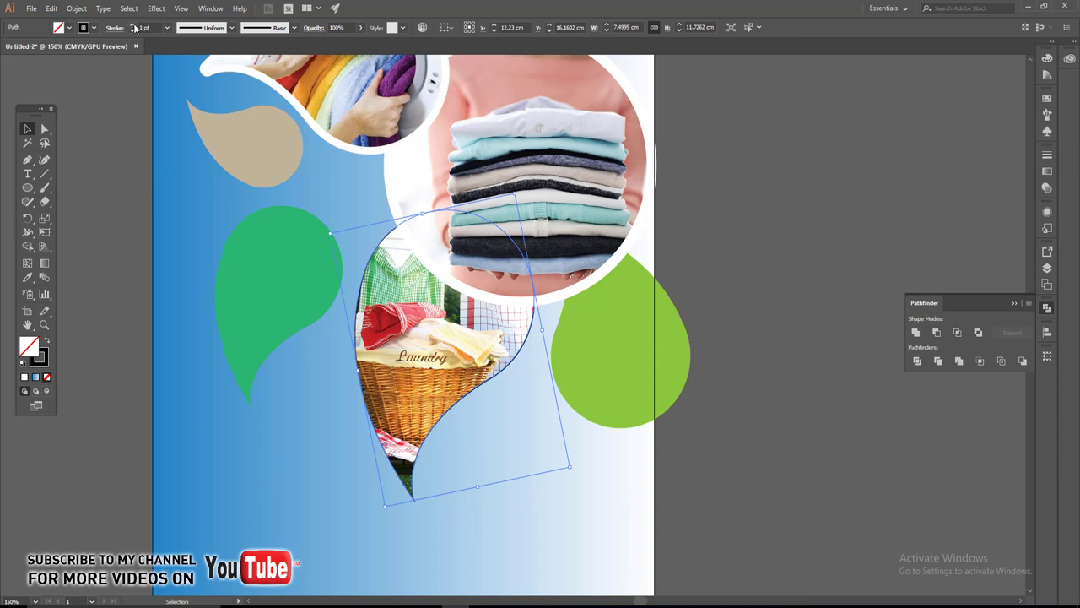
Offset the outline by 0.3 cm into a white border shape with no stroke
click(69, 8)
mouse_move(89, 272)
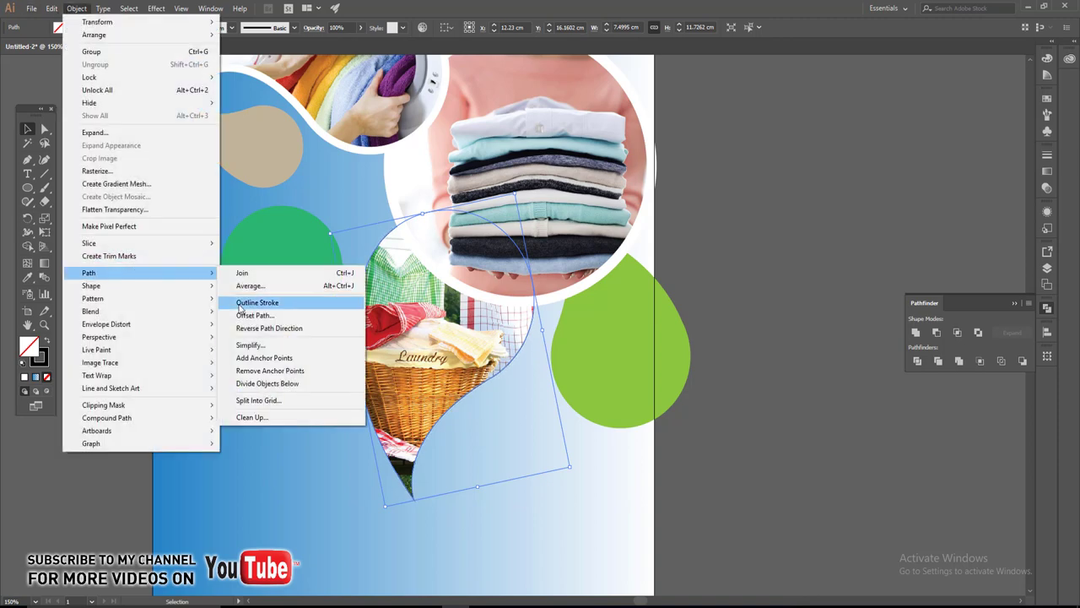
click(247, 316)
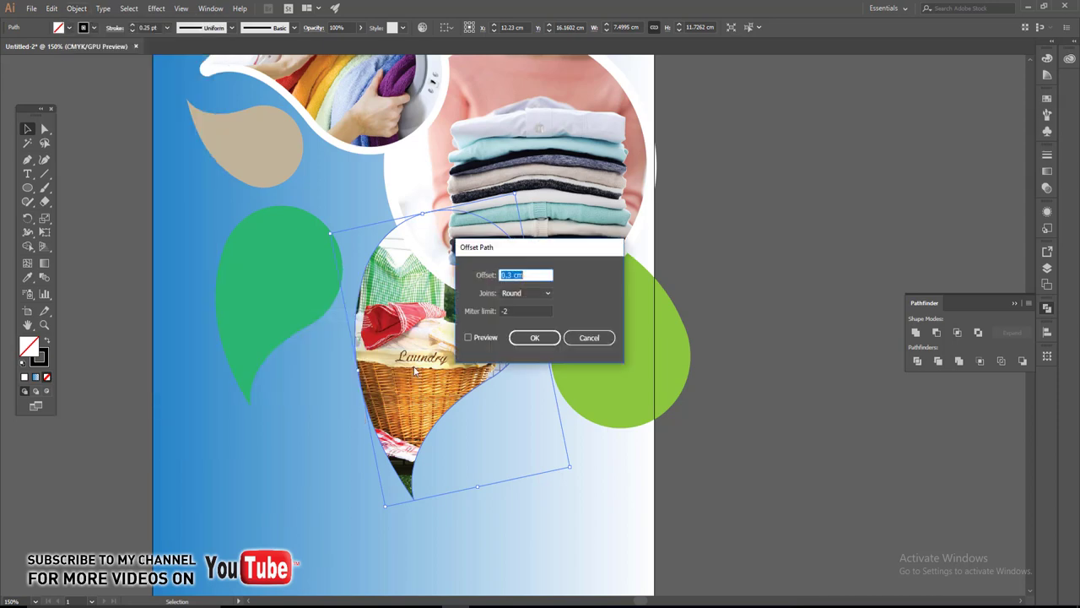
click(532, 338)
click(69, 28)
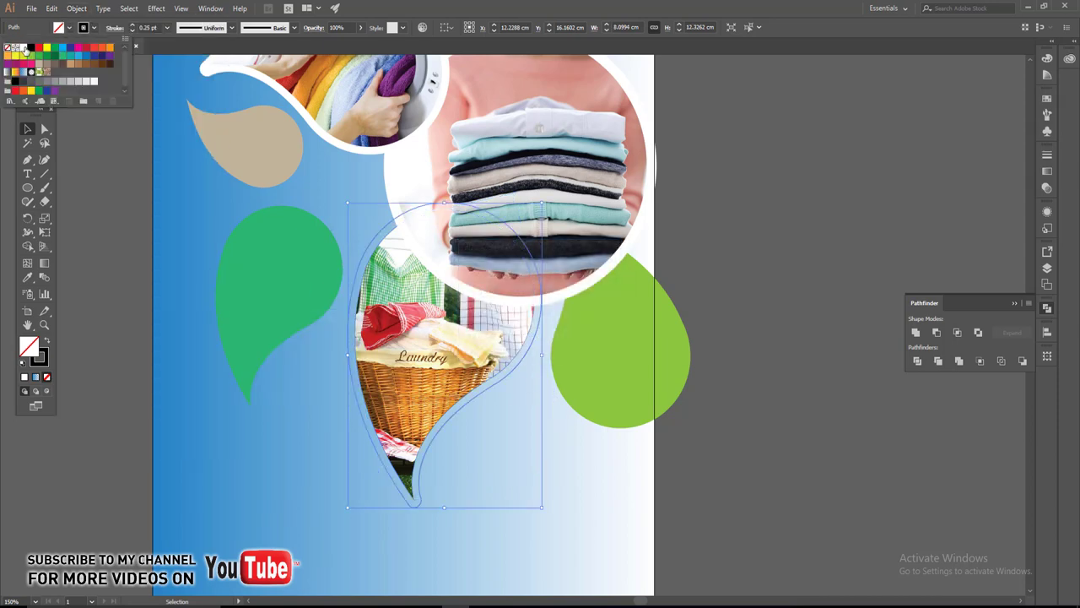
click(24, 49)
click(516, 398)
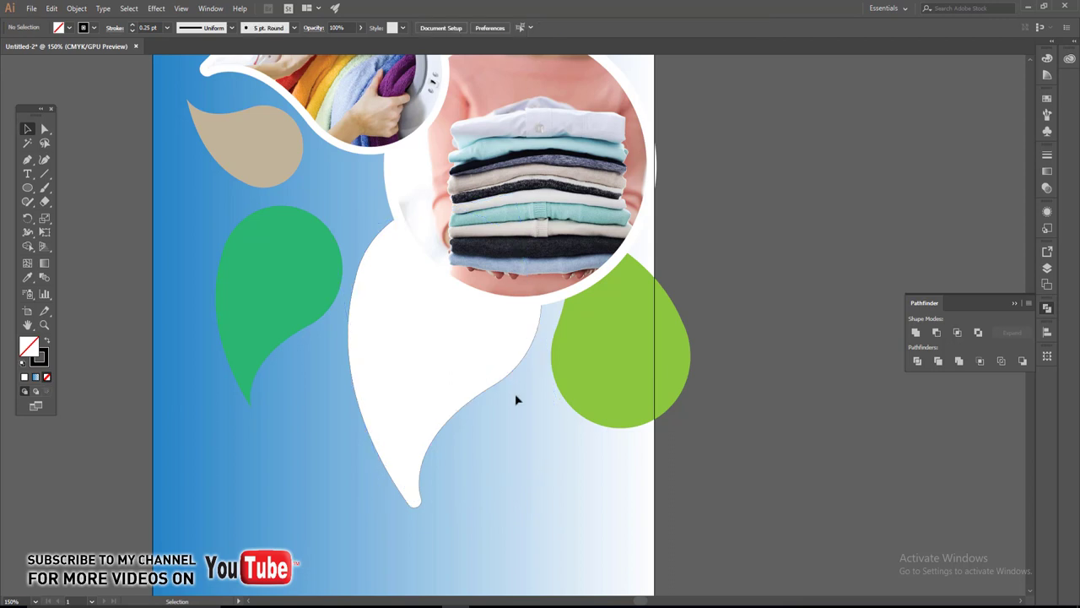
click(509, 374)
click(94, 28)
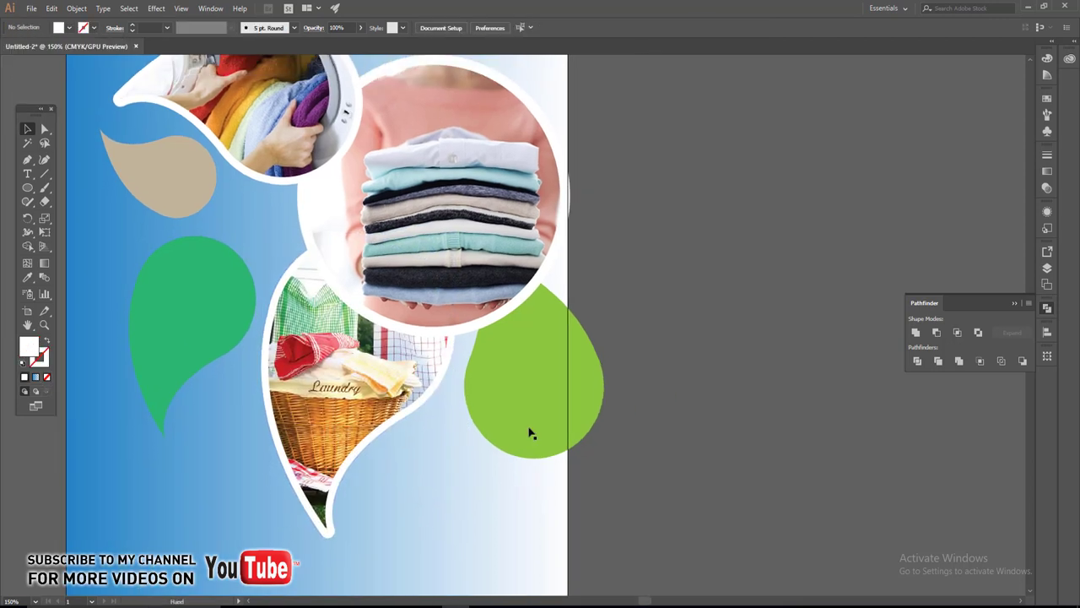
click(531, 433)
Zoom to the whole artboard and shrink the droplet artwork slightly
click(621, 311)
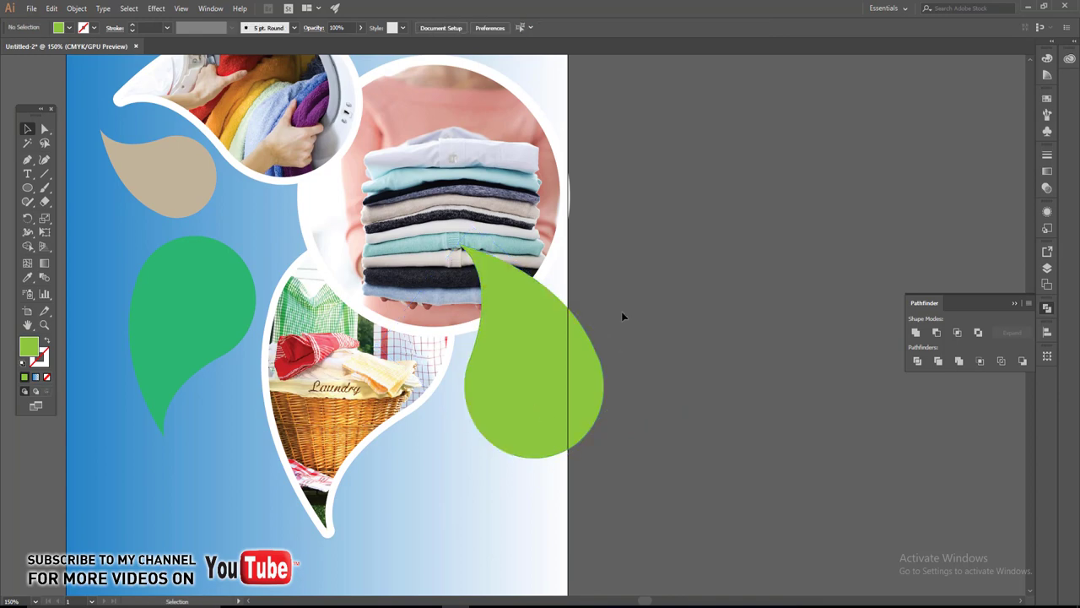
scroll(621, 312, up, 5)
key(ctrl+1)
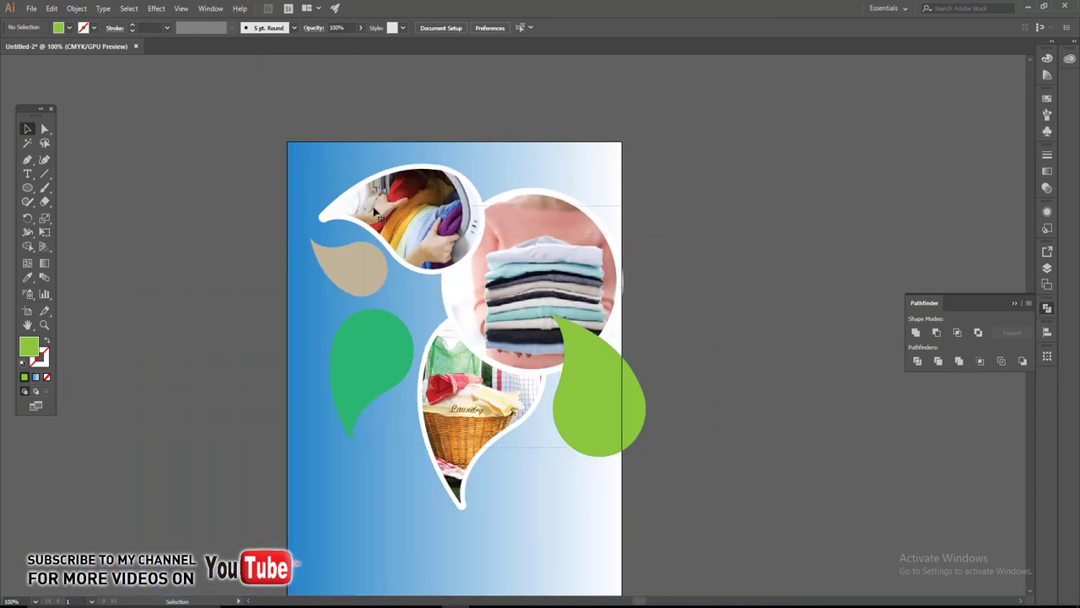
click(378, 216)
drag(643, 166, 622, 180)
click(706, 220)
Copy the green teardrop to the top, rotate it to point right, and enlarge it past the top edge
scroll(641, 288, up, 1)
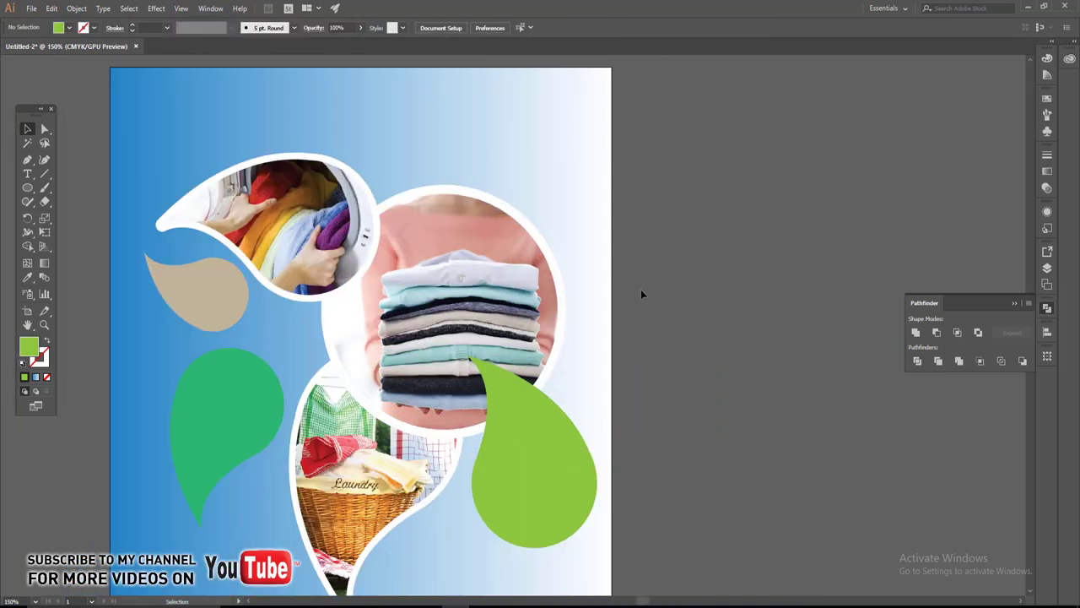
scroll(640, 294, up, 2)
drag(548, 507, 498, 192)
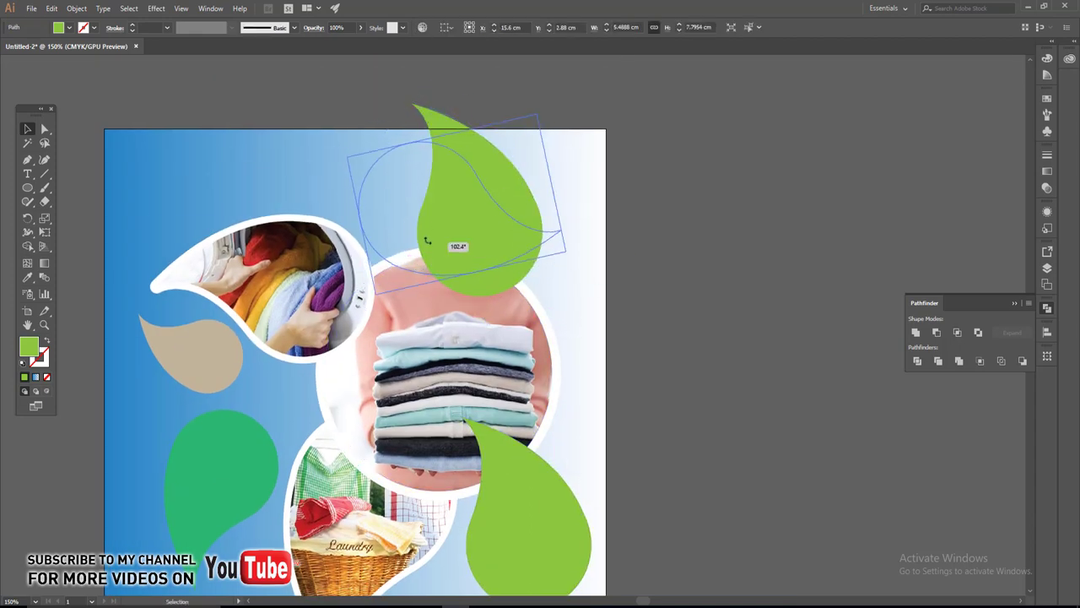
mouse_move(580, 211)
mouse_down()
mouse_move(475, 222)
mouse_move(501, 197)
mouse_up()
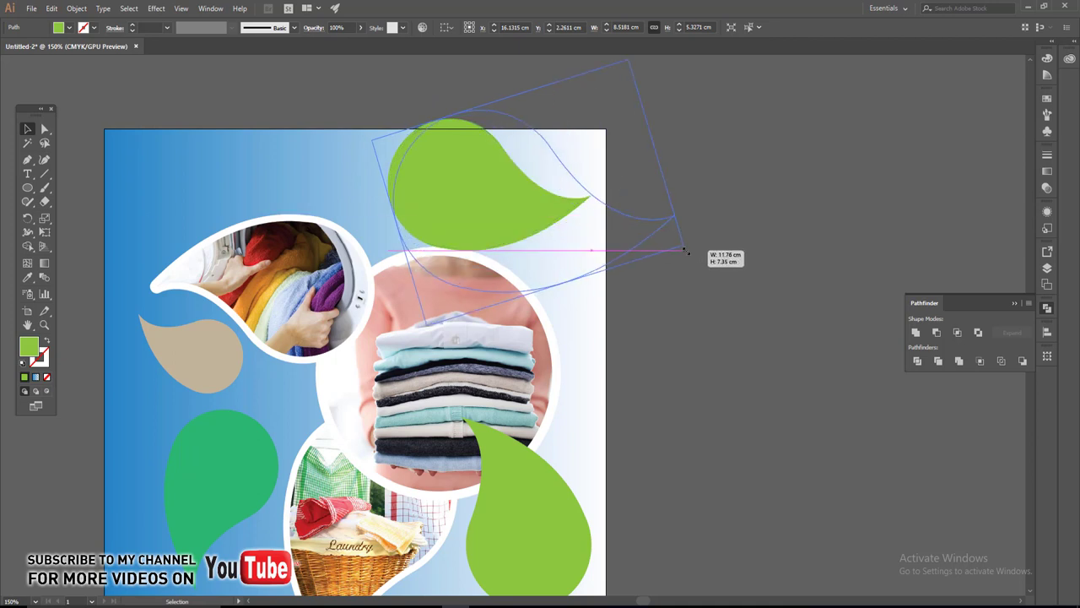
drag(596, 218, 666, 226)
click(691, 253)
drag(558, 276, 581, 278)
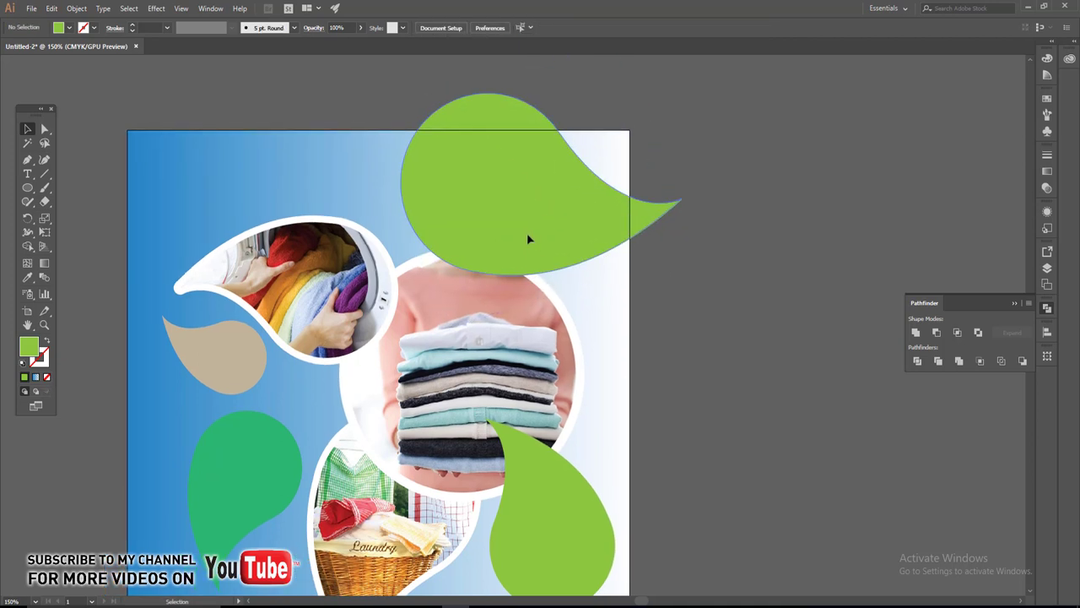
click(540, 263)
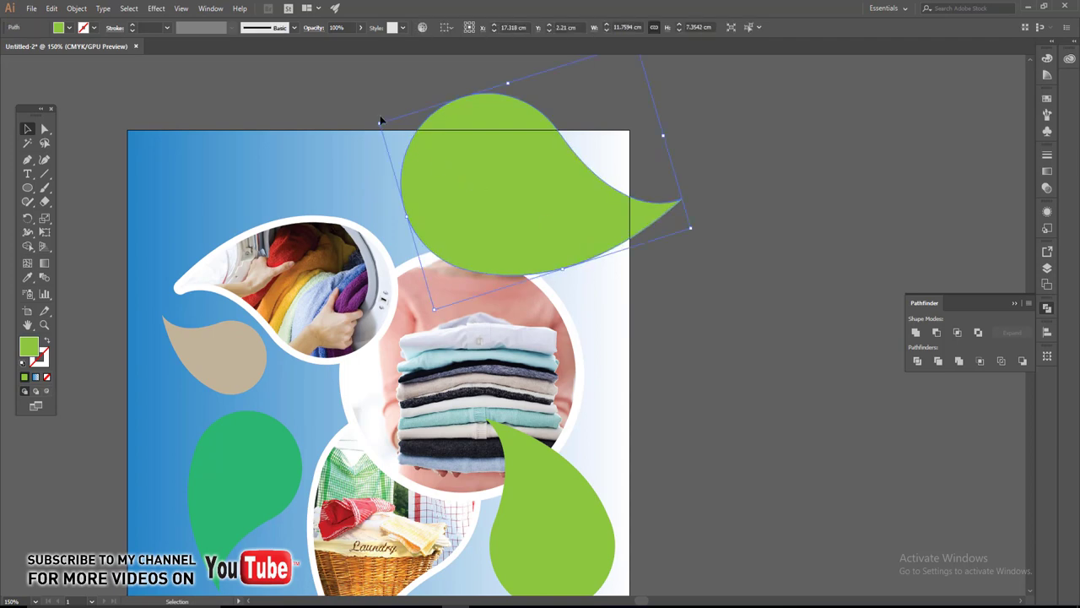
Add a 0.3 cm round offset border around the large green teardrop and fill it white
click(76, 7)
mouse_move(88, 273)
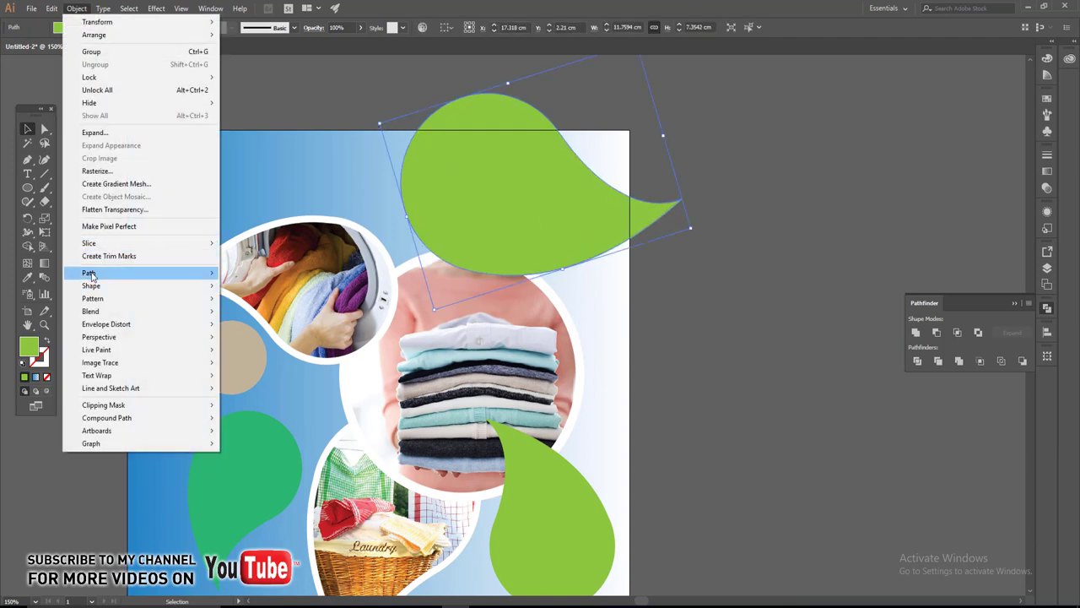
click(253, 315)
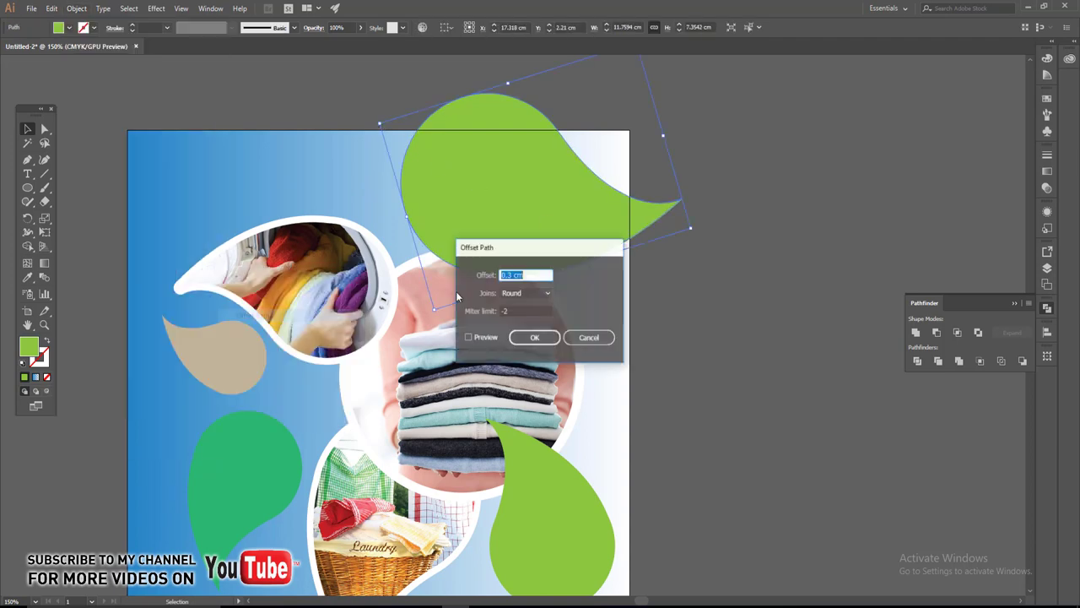
click(540, 335)
click(469, 181)
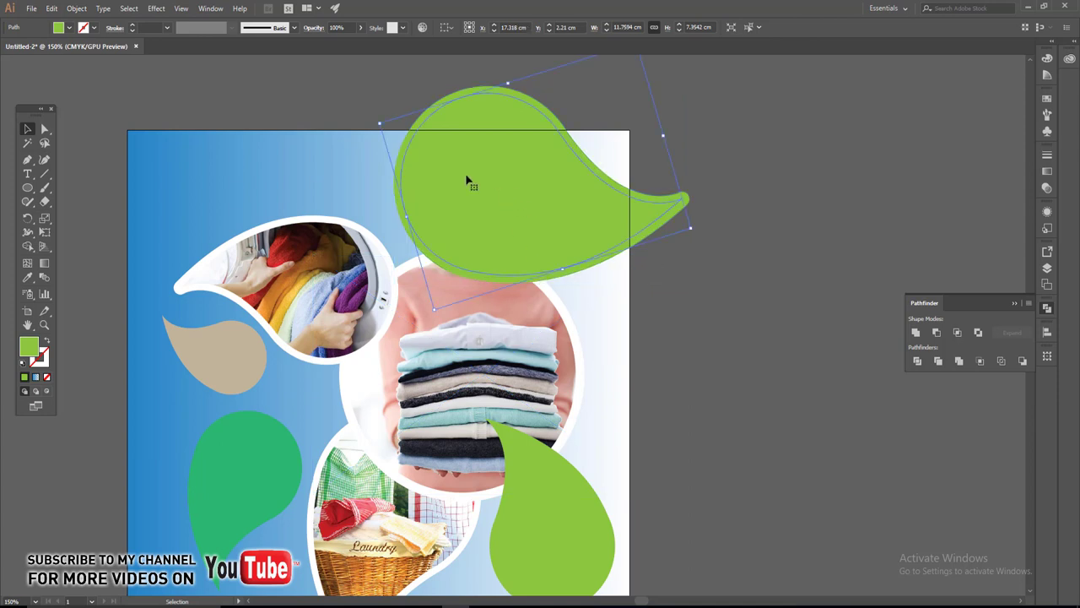
click(465, 96)
click(70, 28)
click(30, 51)
click(183, 116)
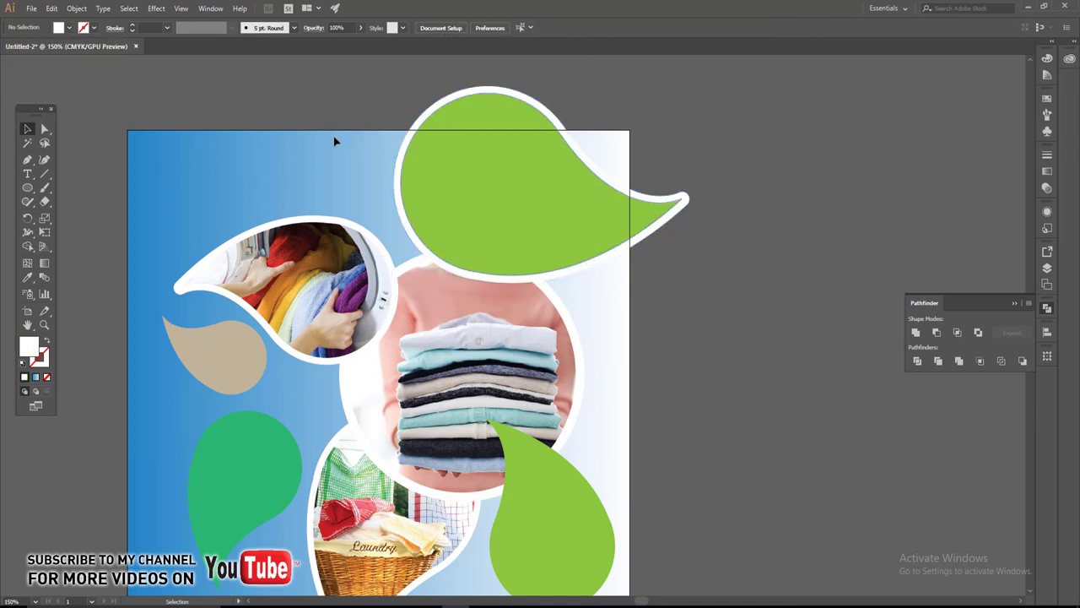
click(31, 7)
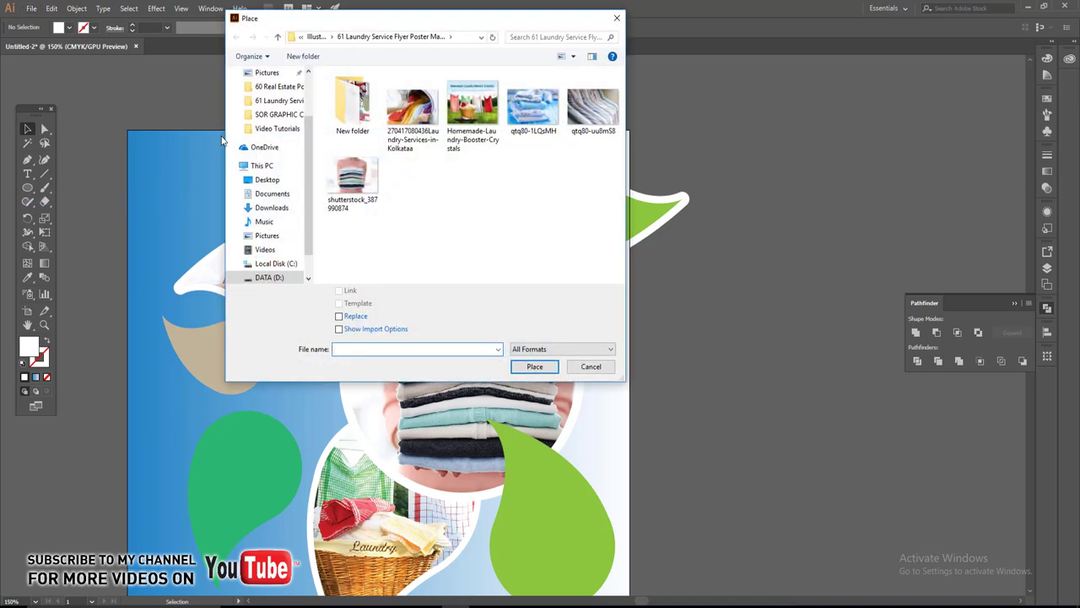
Place the folded-clothes photo, enlarge it, send it behind, and clip it inside the top droplet
click(544, 133)
click(536, 367)
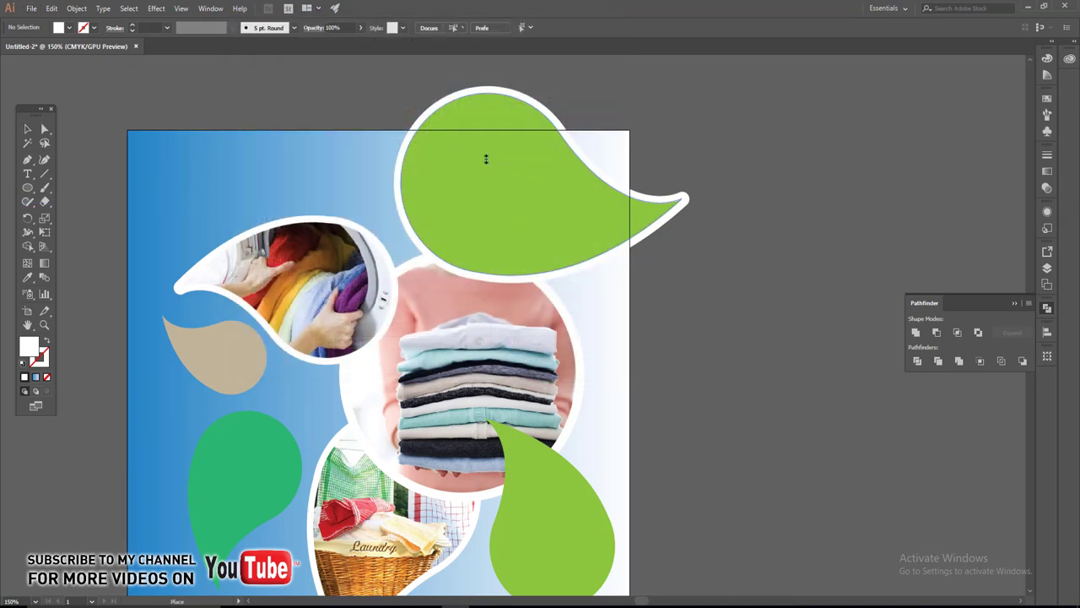
drag(486, 160, 490, 164)
drag(524, 195, 650, 293)
key(ctrl+bracketleft)
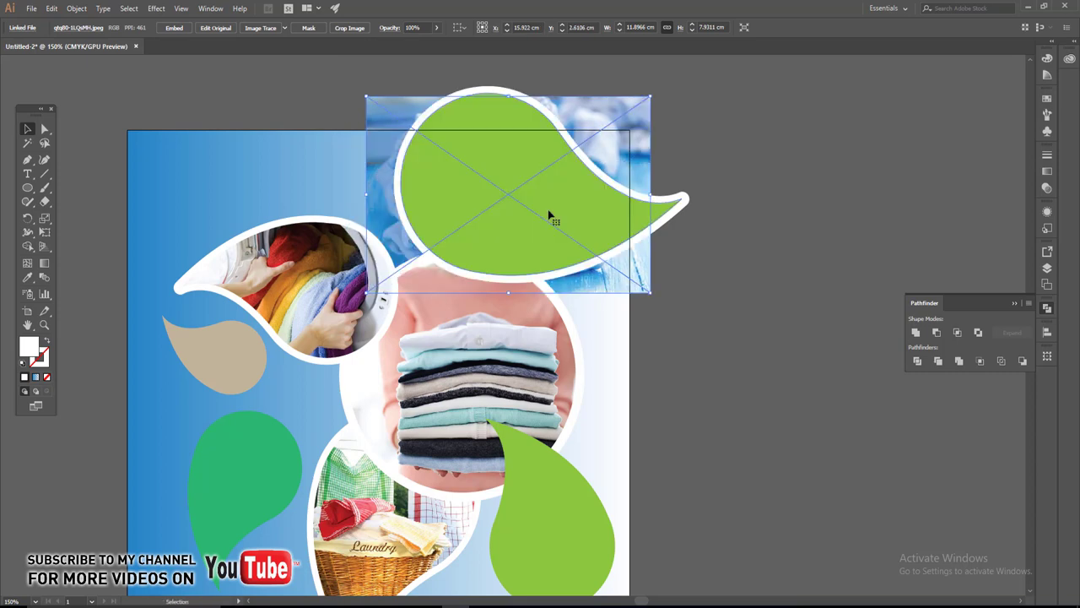
shift+click(468, 164)
right_click(468, 167)
click(518, 244)
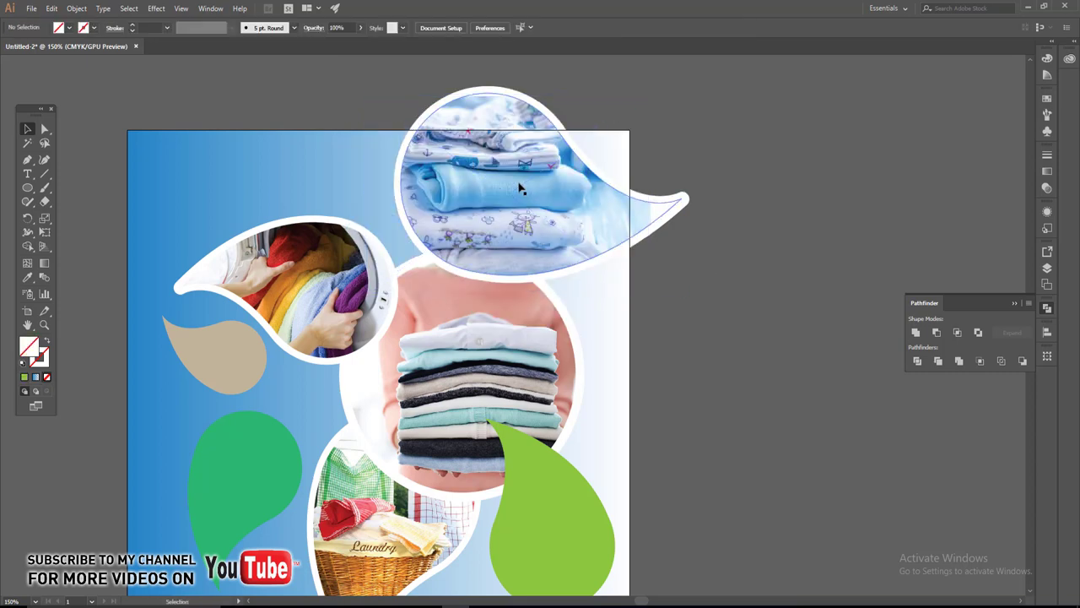
click(681, 265)
Select all the artwork and scale the droplet collage down to fit within the page
scroll(682, 265, down, 1)
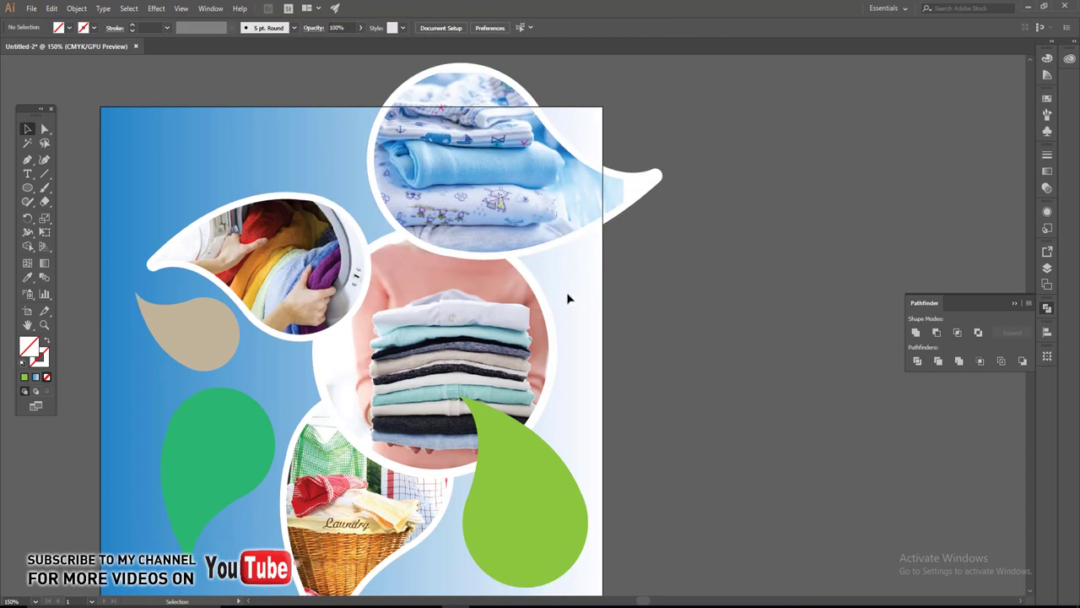
scroll(443, 263, down, 5)
scroll(443, 262, left, 2)
key(ctrl+1)
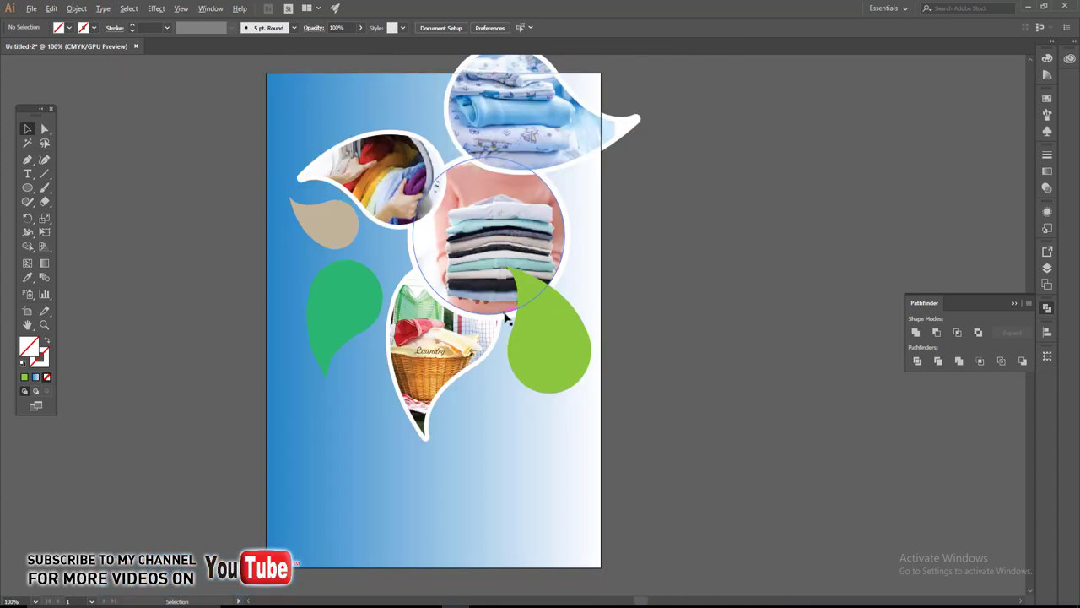
key(ctrl+a)
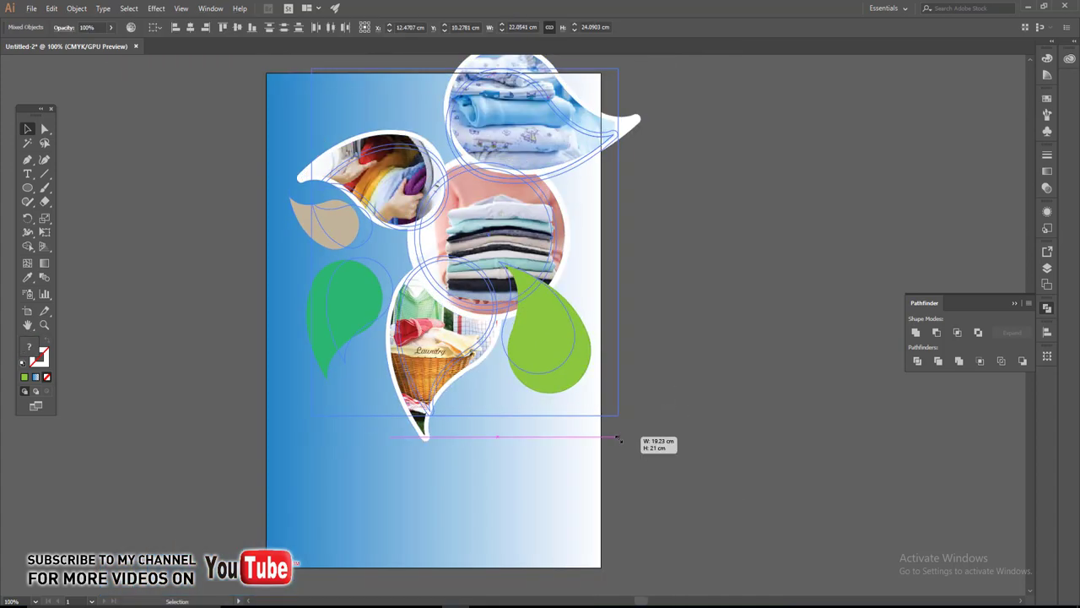
drag(641, 440, 595, 390)
drag(499, 257, 507, 274)
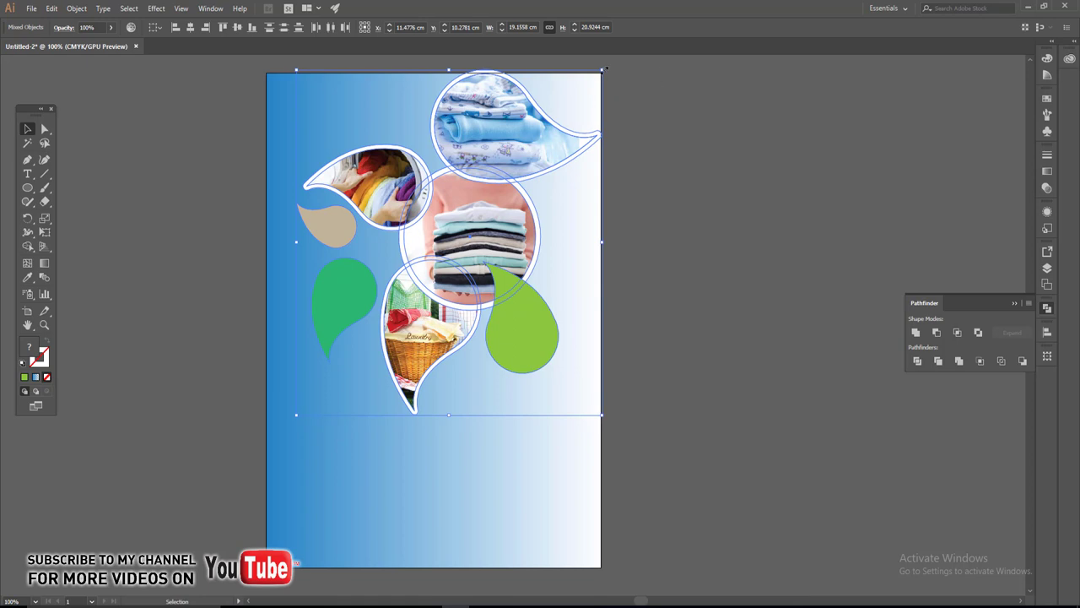
drag(604, 69, 592, 78)
click(670, 279)
key(ctrl+equal)
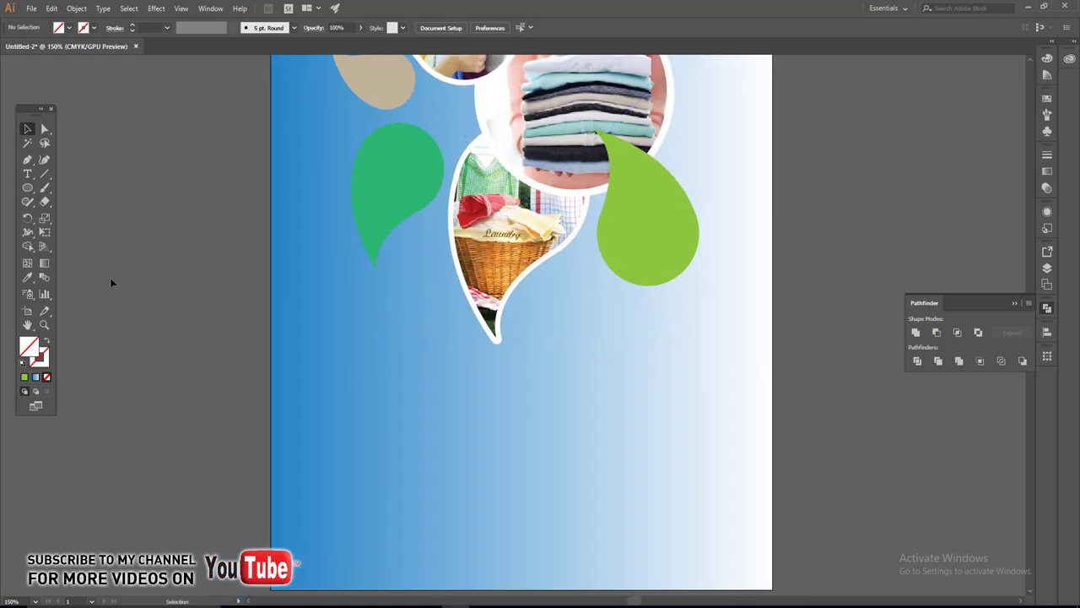
Place the LAUNDRY SERVICE text below the droplets in Bebas Neue Regular and scale it up
click(32, 174)
click(326, 326)
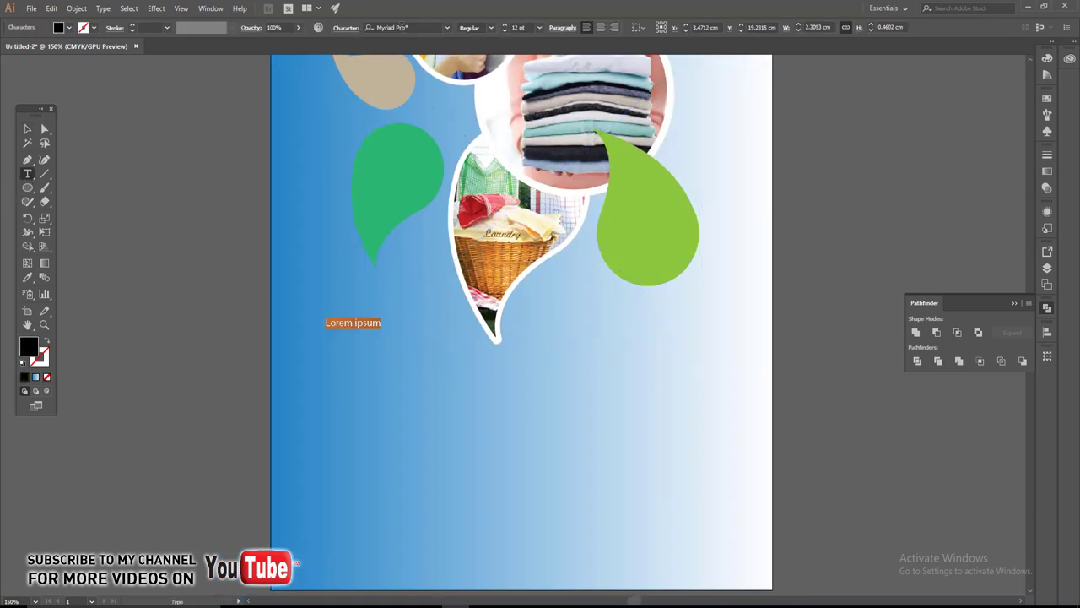
click(398, 26)
text(bebas)
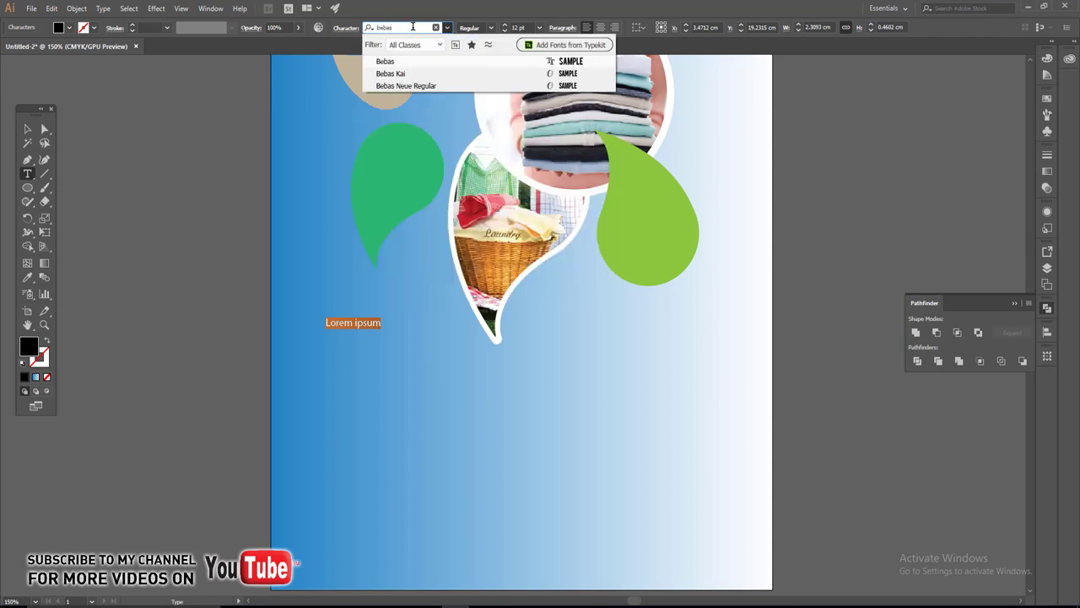
click(403, 85)
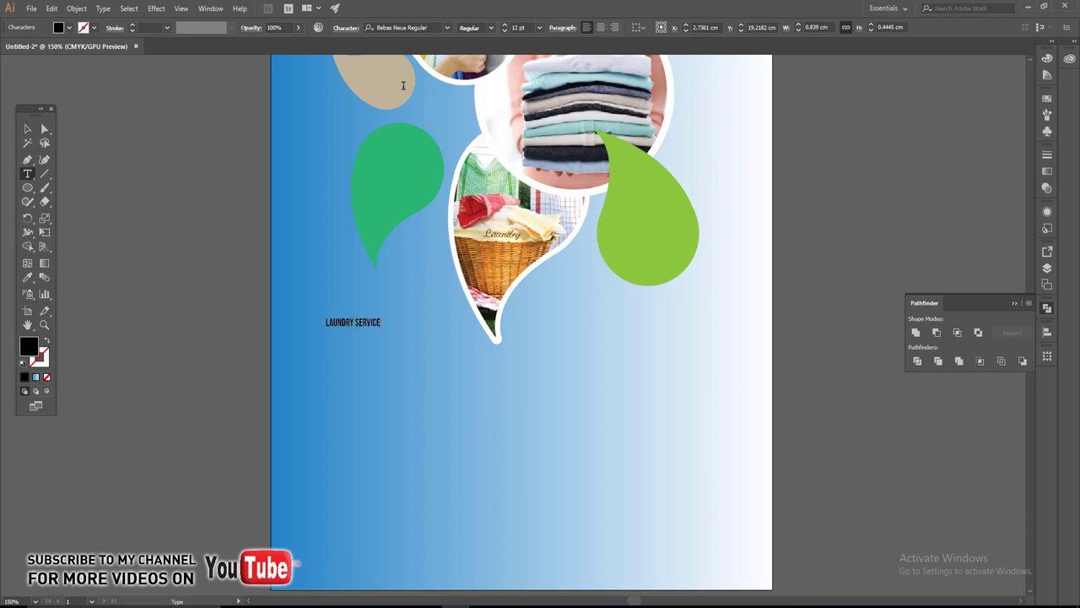
click(27, 129)
mouse_move(381, 328)
mouse_down()
mouse_move(561, 374)
mouse_move(516, 366)
mouse_up()
drag(426, 346, 439, 344)
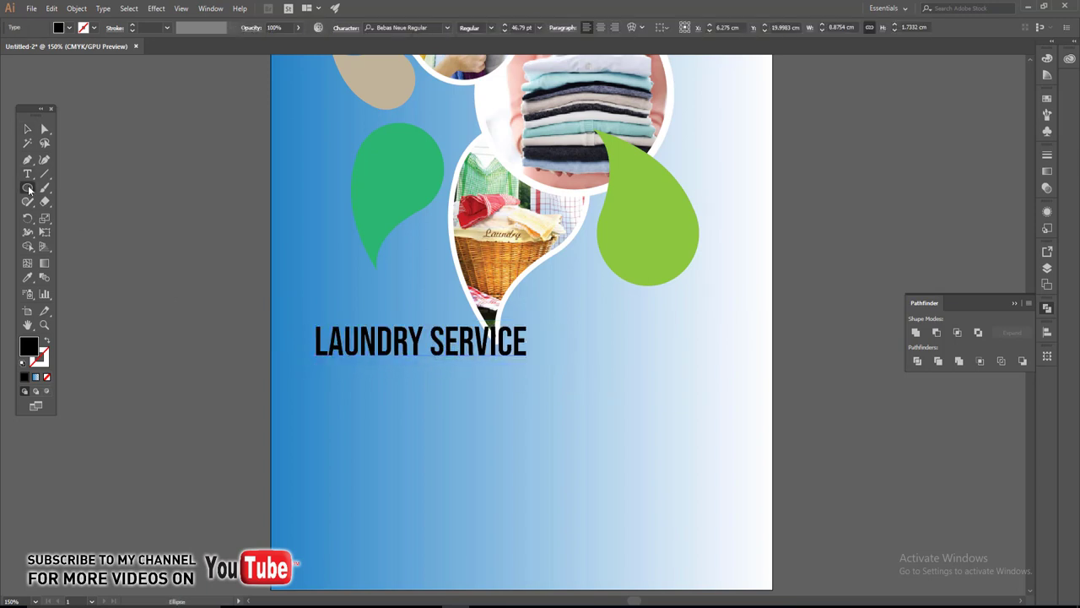
Draw a banner rectangle over the headline and fill it dark grey
drag(26, 188, 81, 187)
drag(299, 322, 540, 362)
click(26, 129)
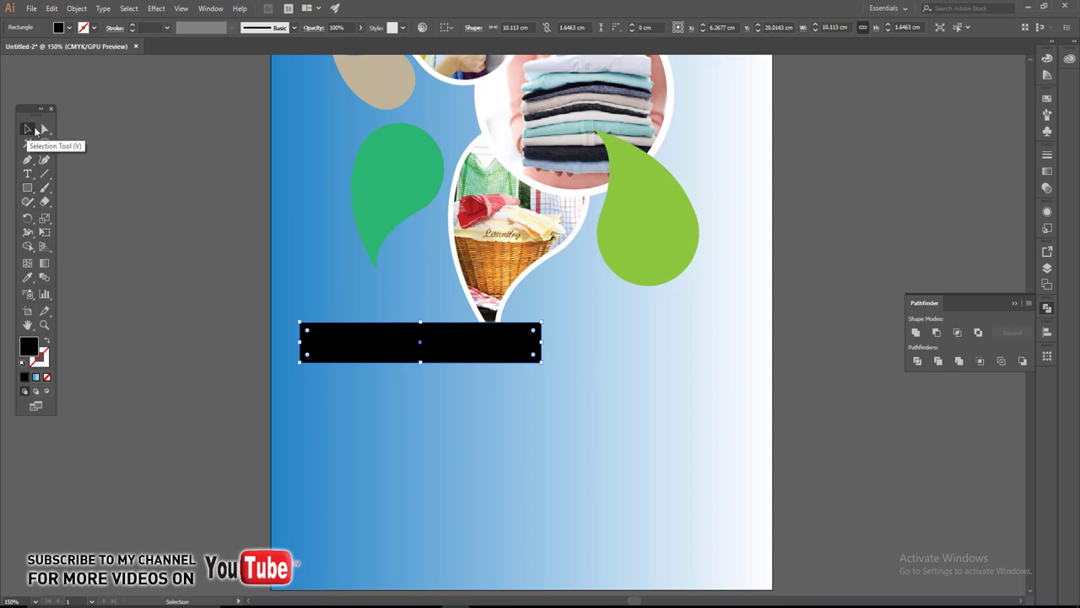
click(69, 28)
click(25, 82)
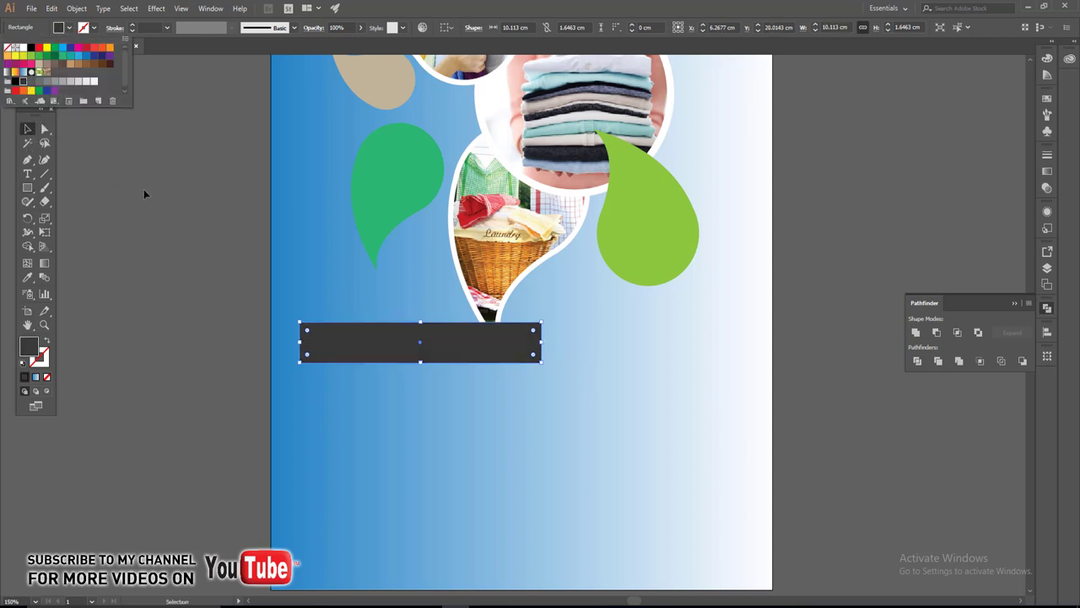
click(371, 412)
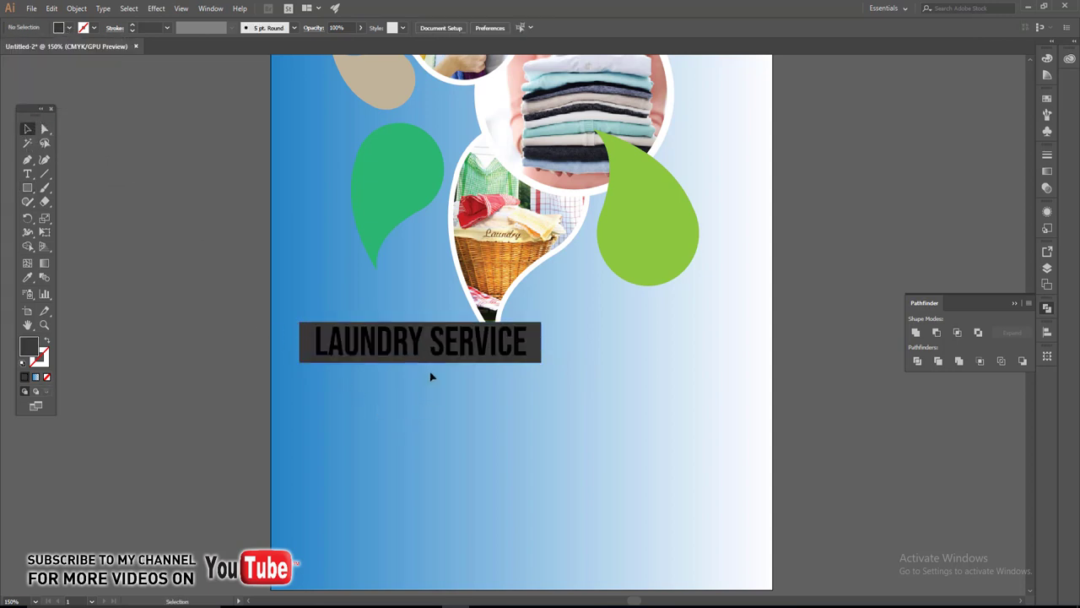
Nudge the headline down inside the banner and make its text white
click(429, 348)
drag(429, 348, 428, 351)
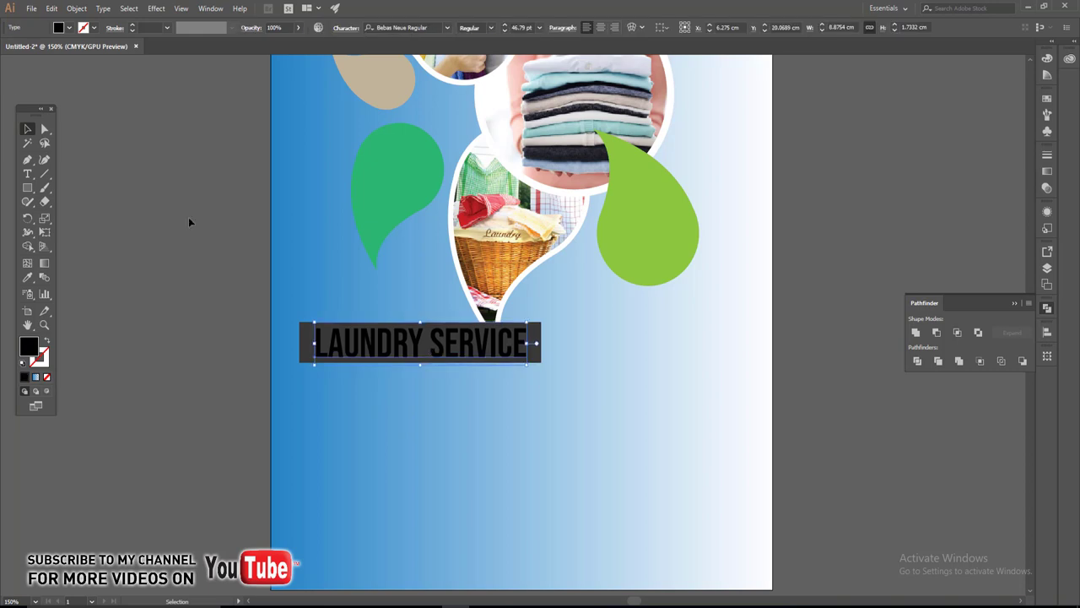
click(70, 28)
click(12, 42)
click(226, 318)
Shift the photo droplet collage slightly left and up above the headline
drag(473, 429, 473, 369)
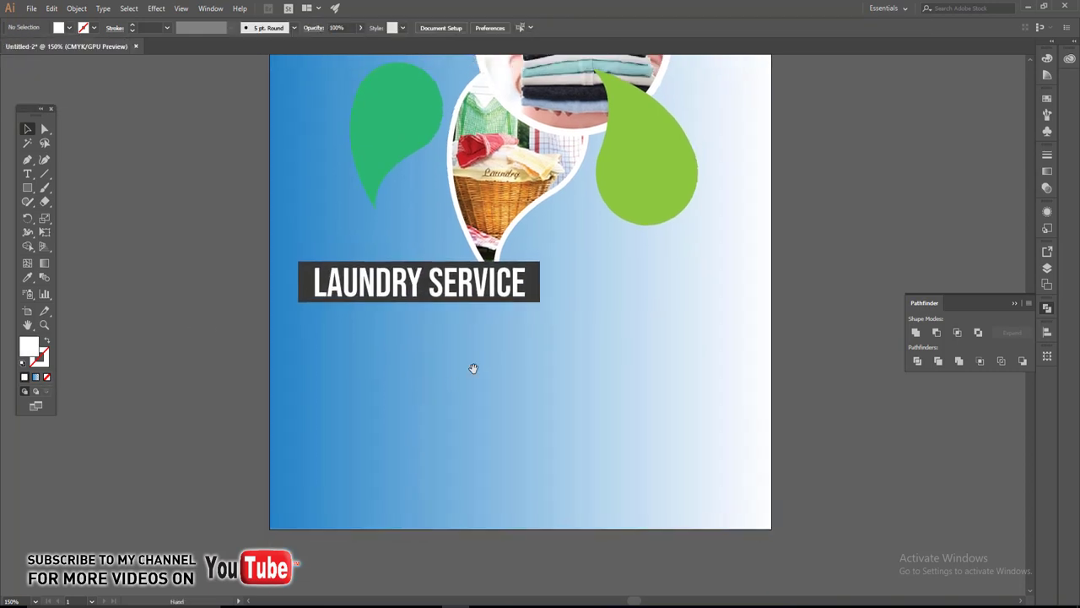
key(ctrl+1)
drag(380, 129, 352, 378)
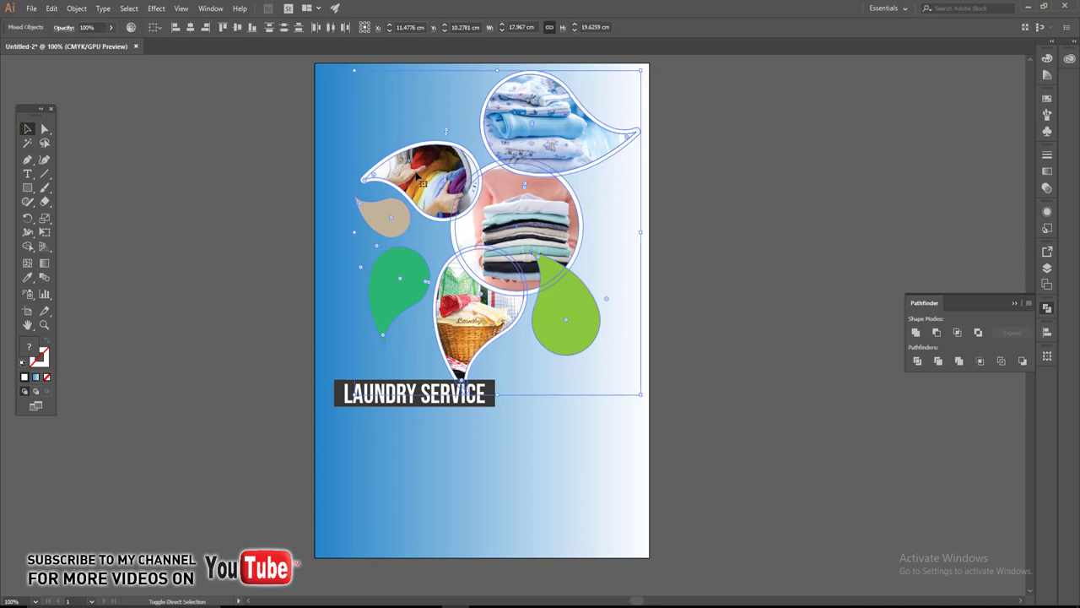
click(556, 411)
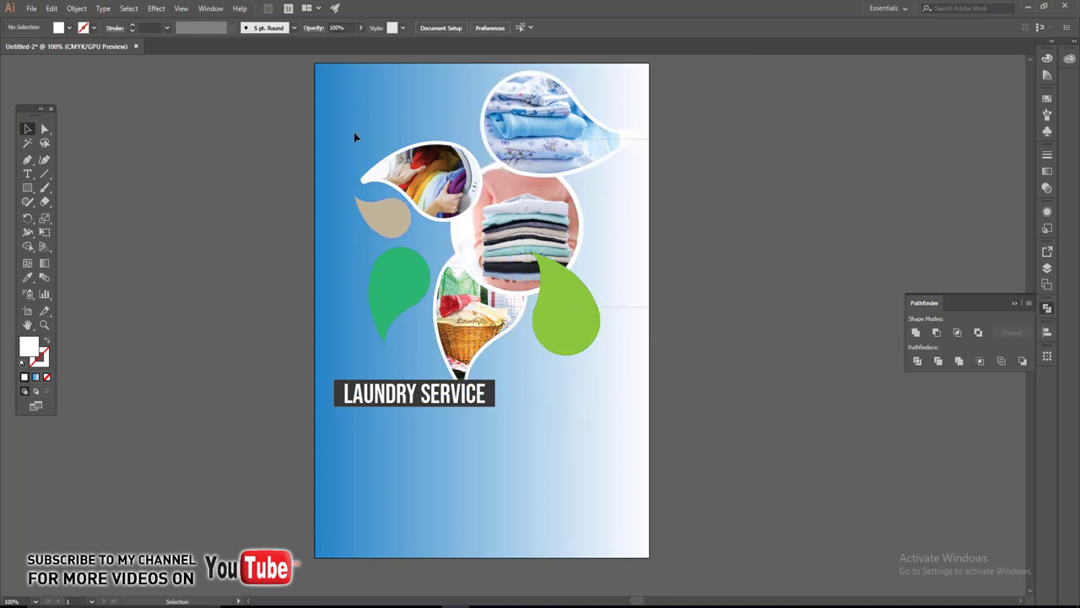
drag(357, 138, 352, 379)
drag(504, 209, 485, 204)
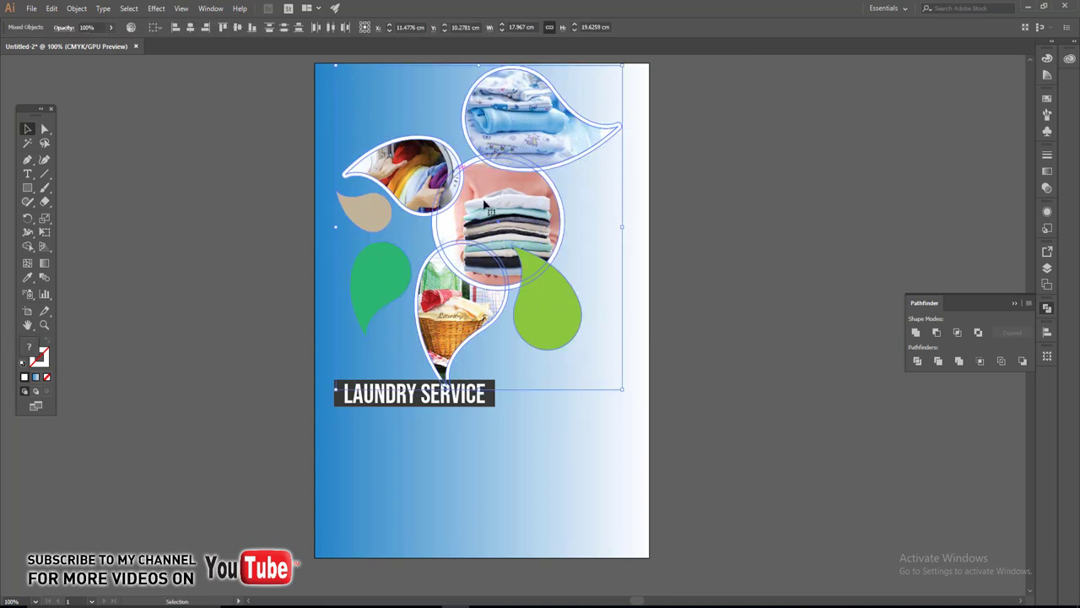
click(548, 428)
drag(519, 488, 533, 378)
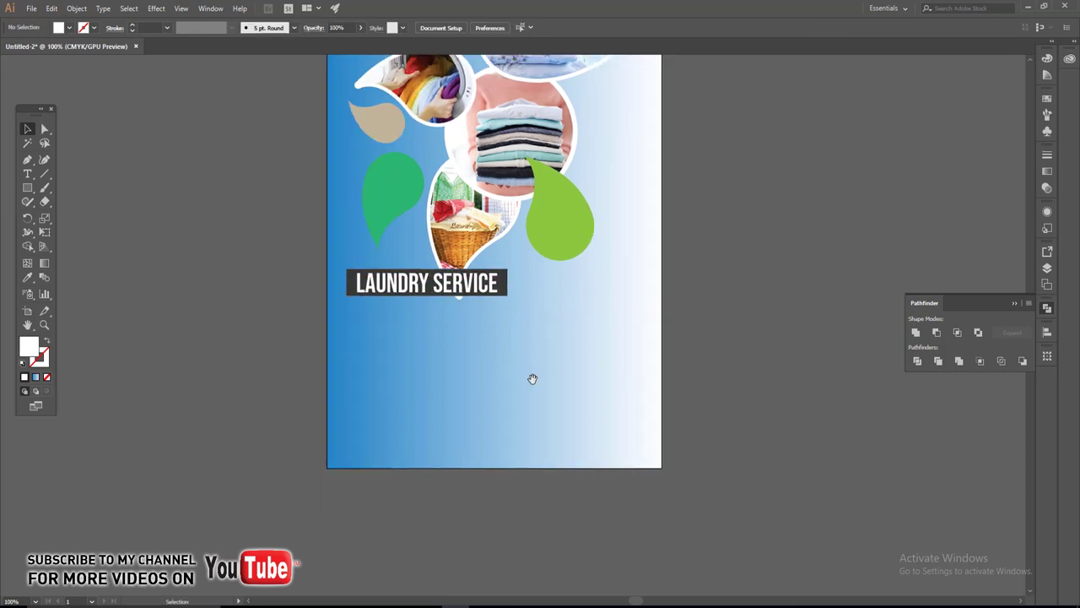
key(ctrl+plus)
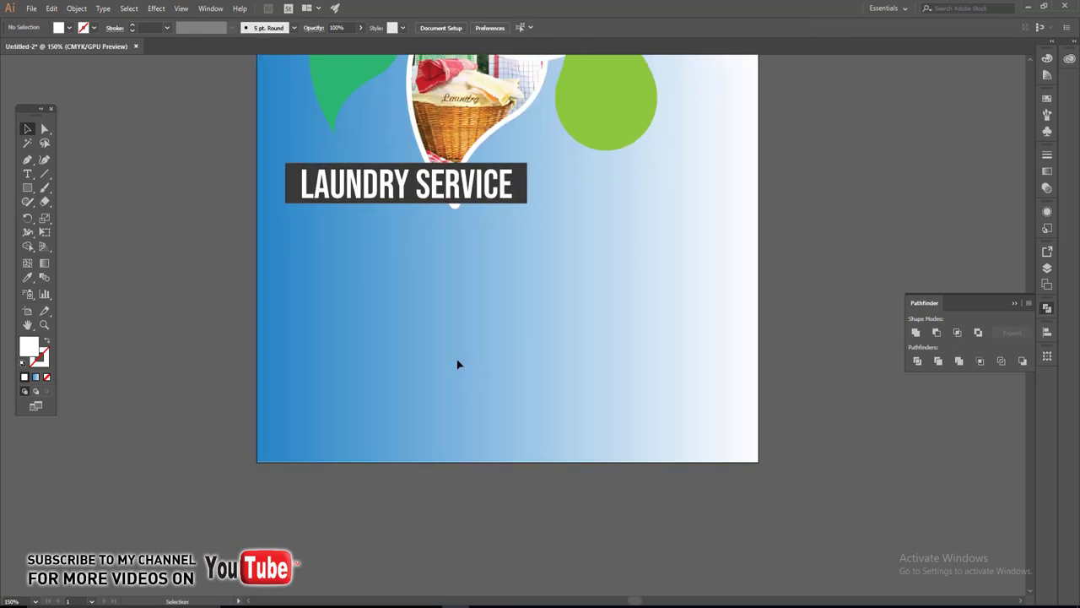
Duplicate the headline banner offset below, retype it 'YOUR CLOTHING OUR CARE!!' and widen its bar
mouse_move(485, 195)
mouse_down()
mouse_move(535, 242)
mouse_move(402, 231)
mouse_up()
key(ctrl+plus)
key(ctrl+plus)
key(ctrl+minus)
key(ctrl+minus)
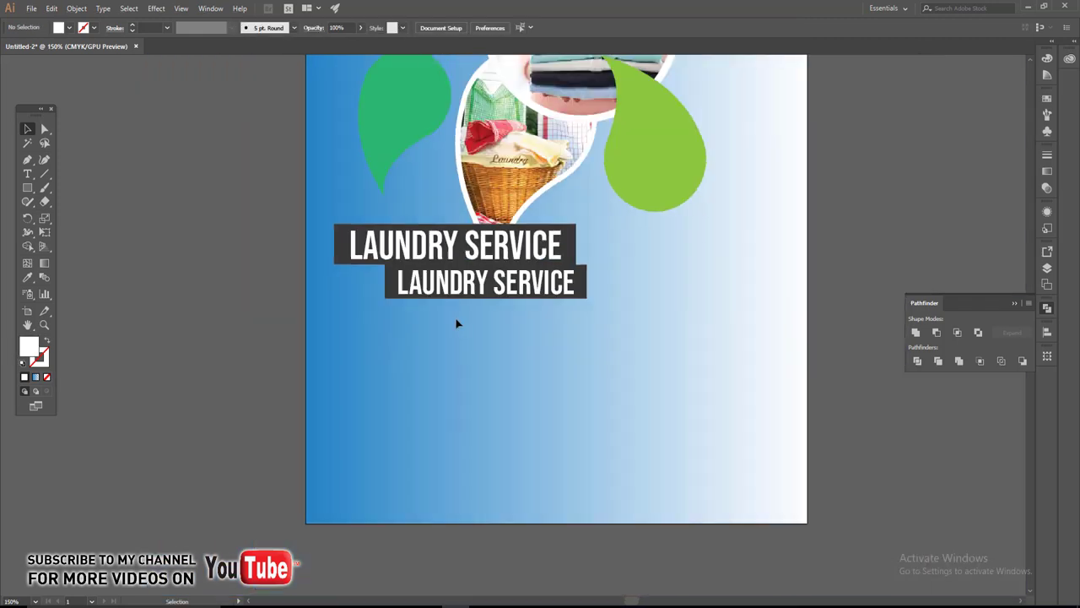
double_click(450, 297)
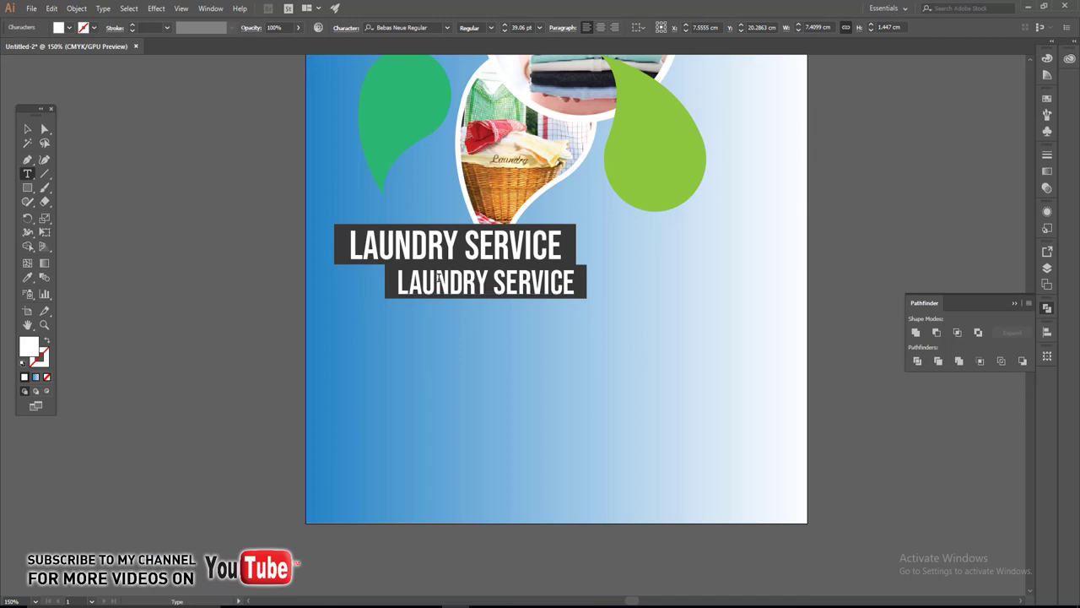
key(ctrl+a)
text(Y)
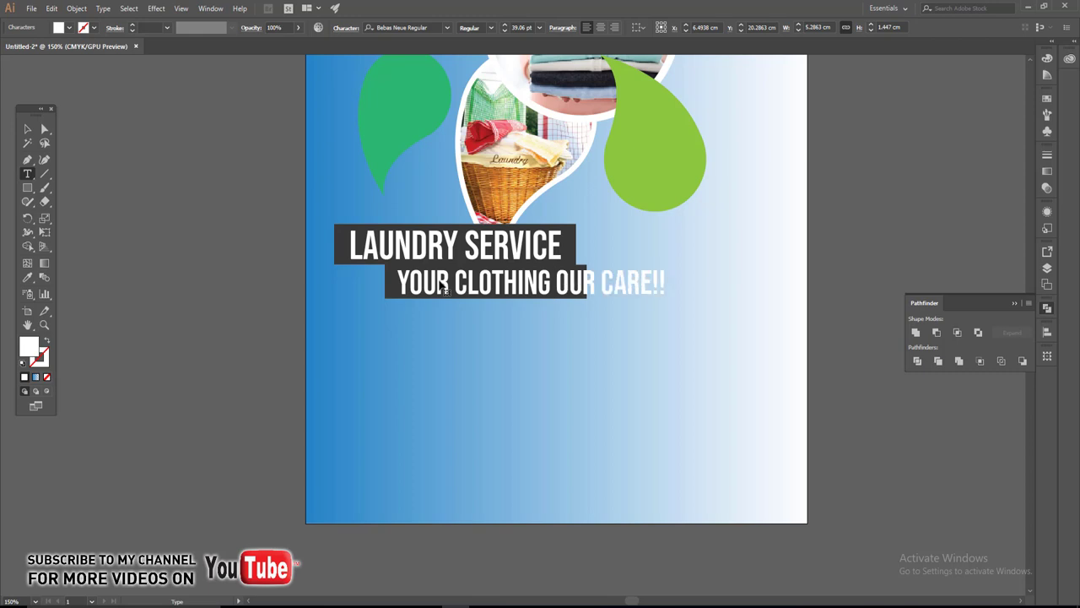
click(28, 129)
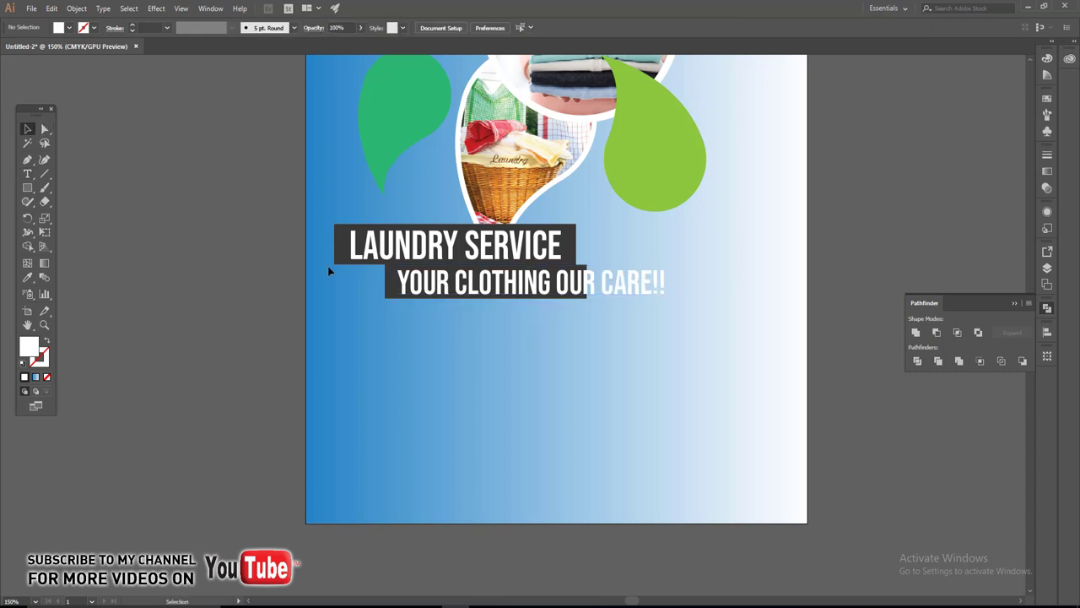
drag(363, 258, 675, 291)
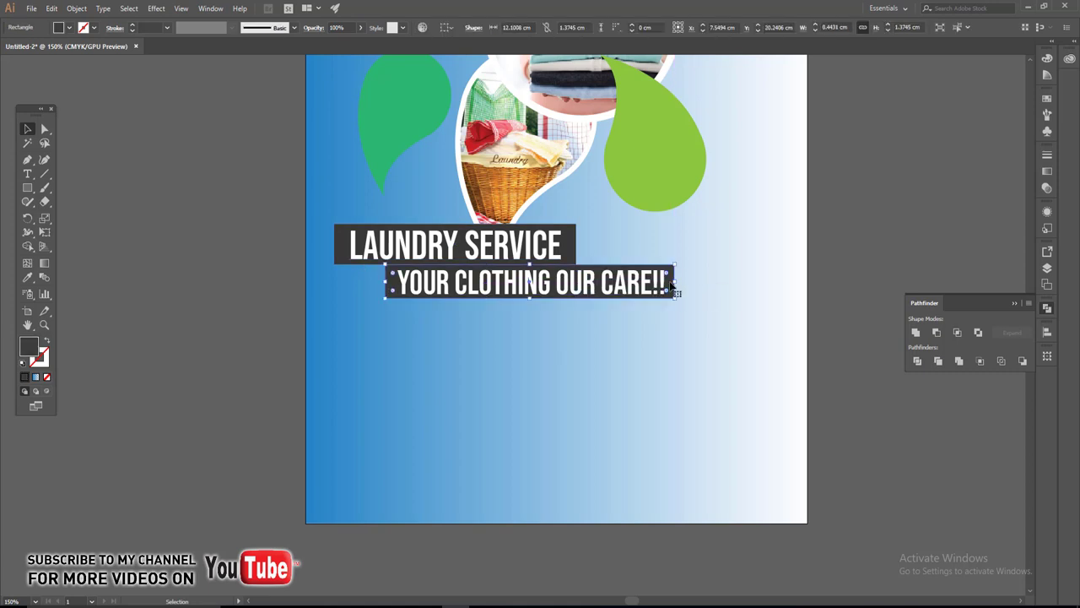
Fill the tagline bar crimson red
click(83, 28)
click(87, 50)
click(602, 329)
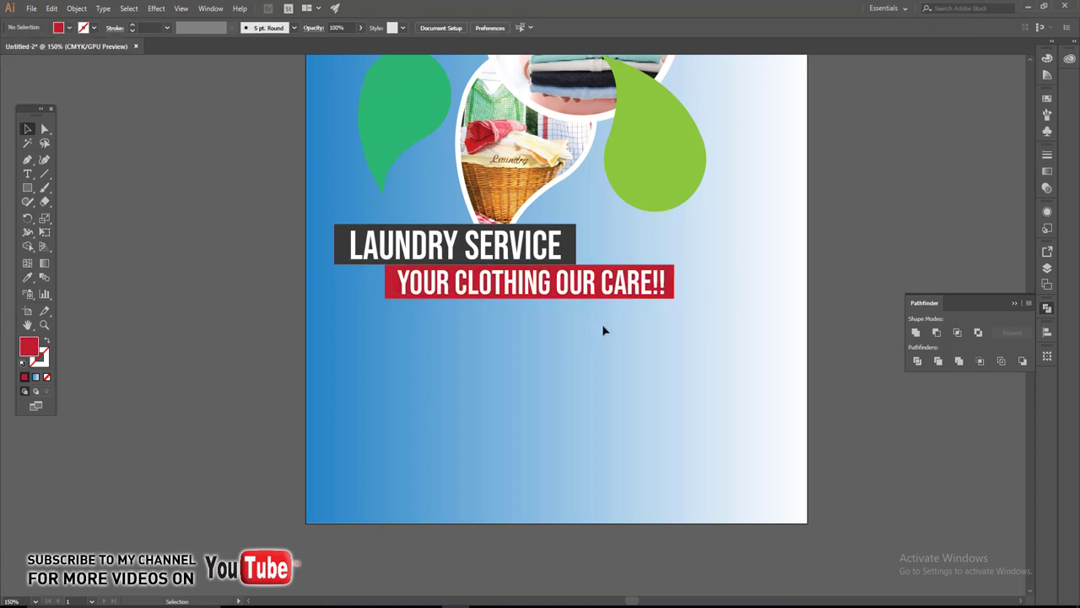
drag(604, 330, 622, 281)
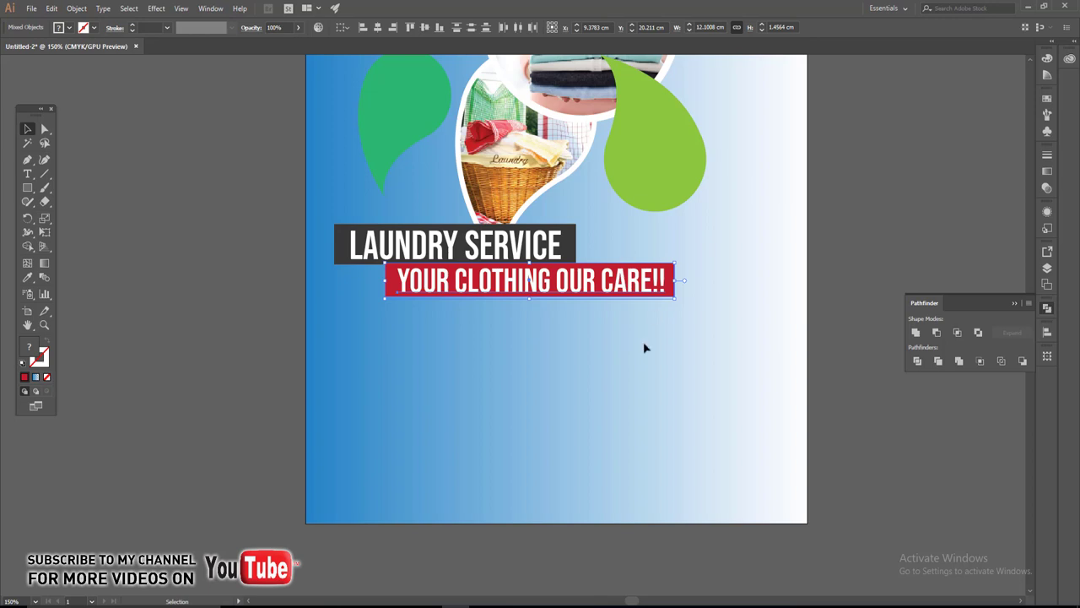
click(644, 348)
Select the red bar with its tagline text and align their centers
scroll(628, 350, down, 1)
scroll(615, 352, up, 1)
scroll(612, 326, up, 1)
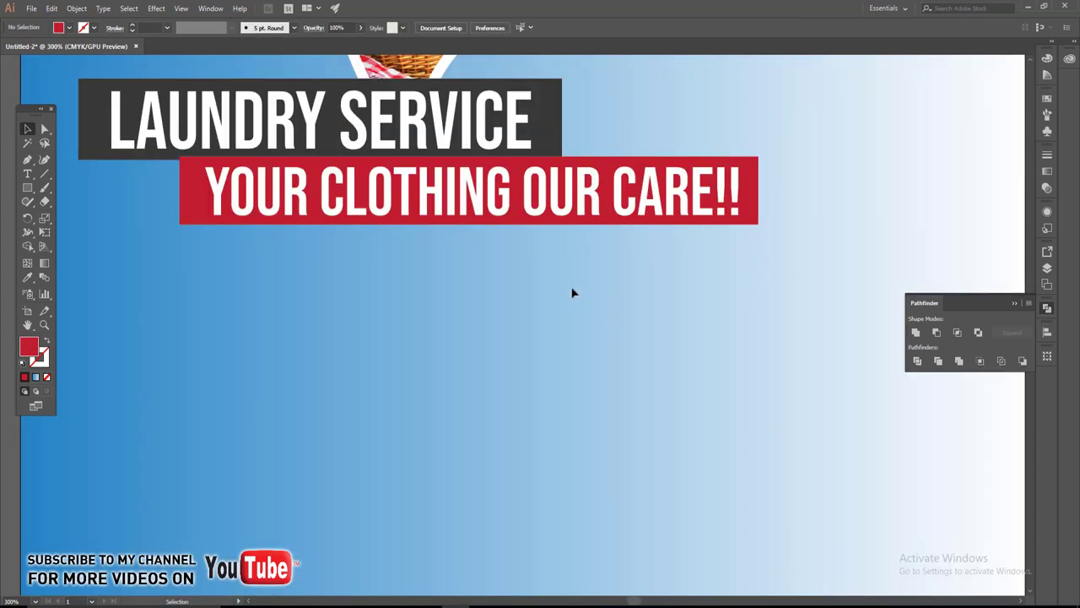
scroll(571, 292, down, 1)
click(345, 239)
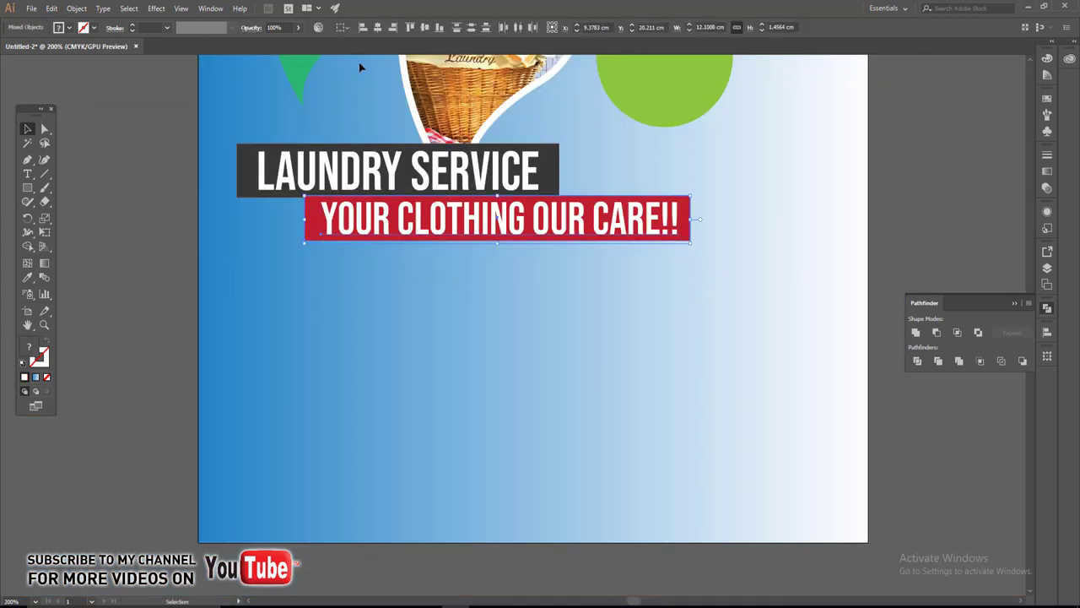
click(377, 27)
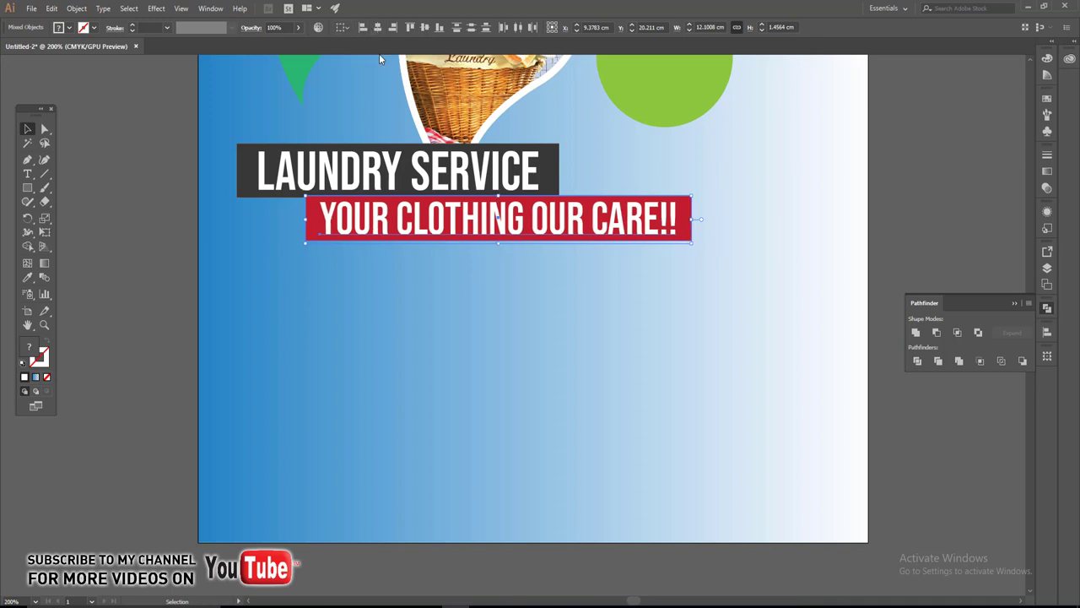
Copy the red banner, paste it in front and move the copy down and right
click(77, 8)
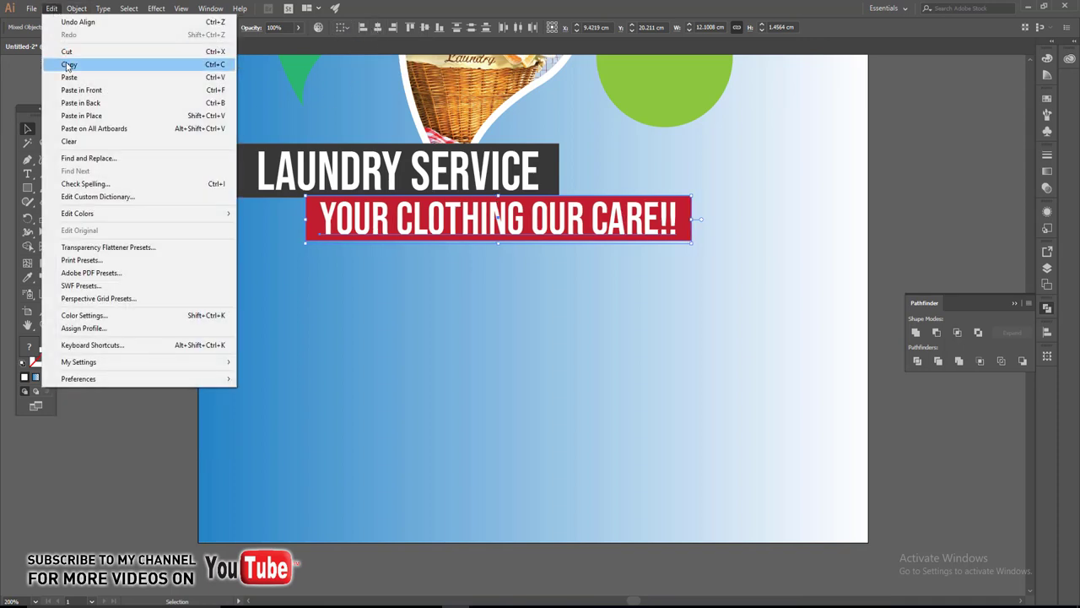
click(59, 64)
click(53, 8)
click(85, 89)
mouse_move(472, 227)
mouse_down()
mouse_move(533, 276)
mouse_move(526, 272)
mouse_up()
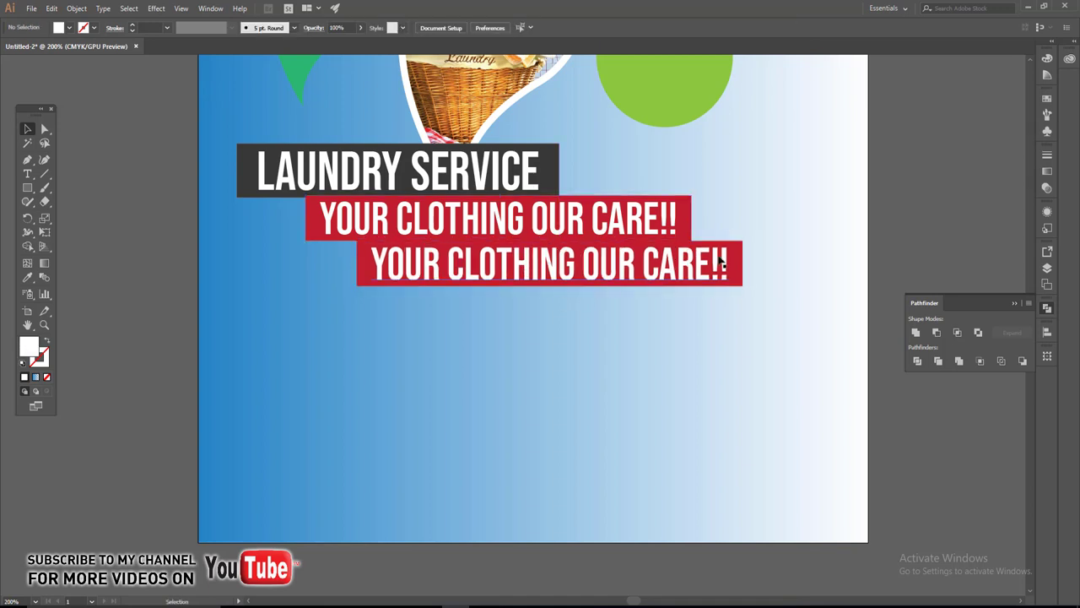
Eyedrop the green droplet onto the lower bar and retype it 'WE OFFER A RELIABLE HOME PICK-UP/DELIVERY SERVICE'
click(27, 277)
click(662, 93)
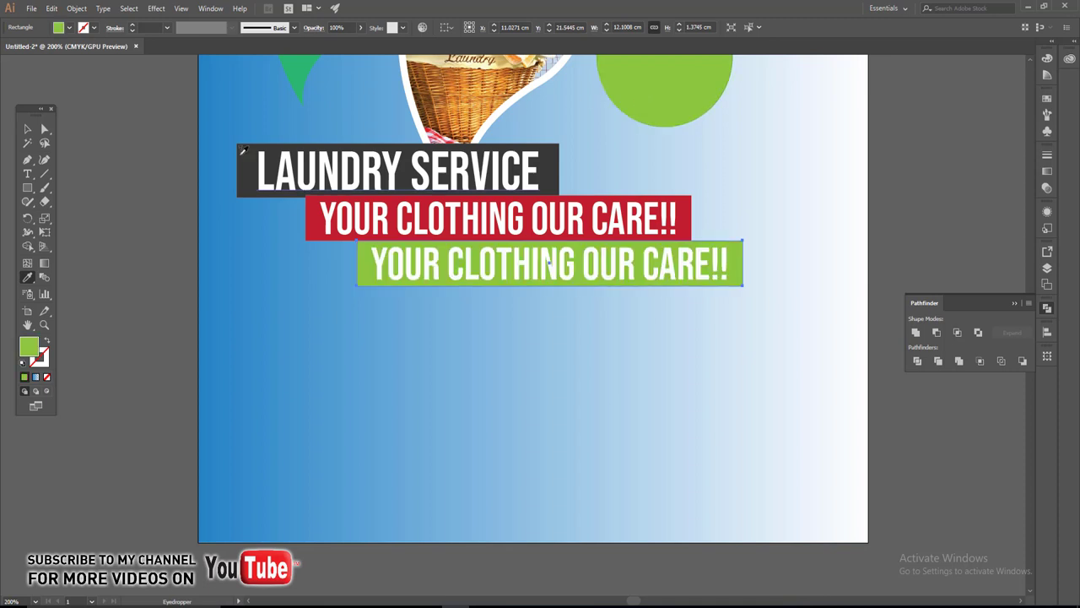
click(36, 129)
triple_click(483, 264)
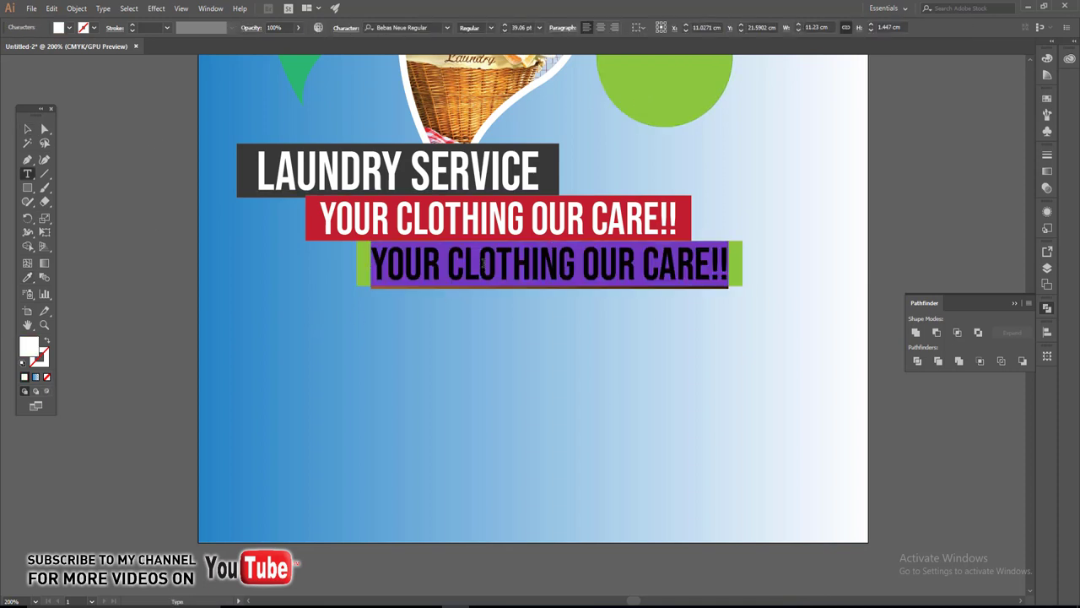
text(WE OFF)
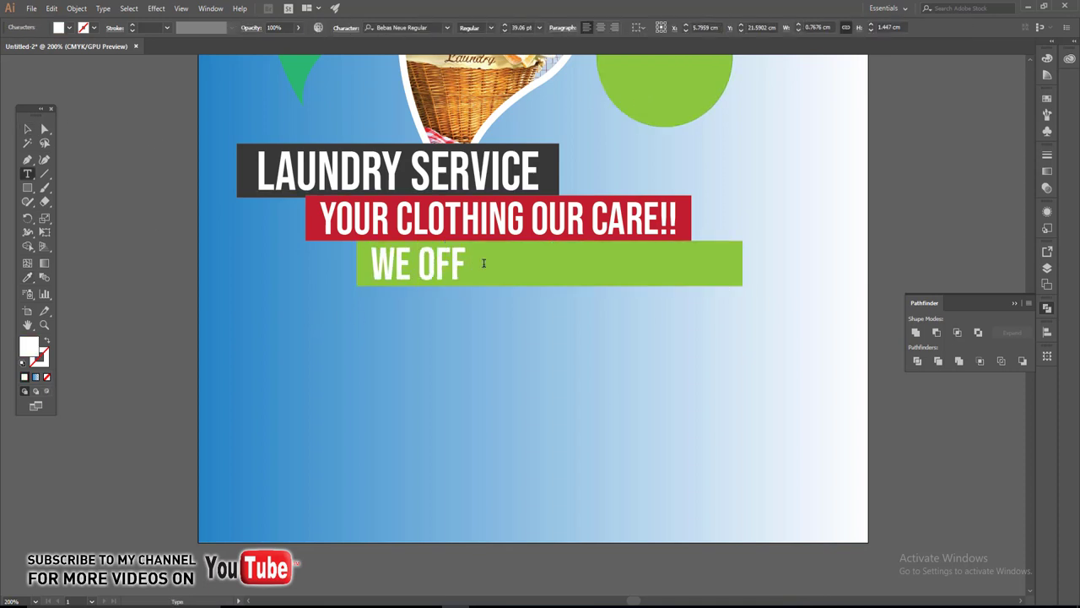
text(ER)
text( A RELIABLE)
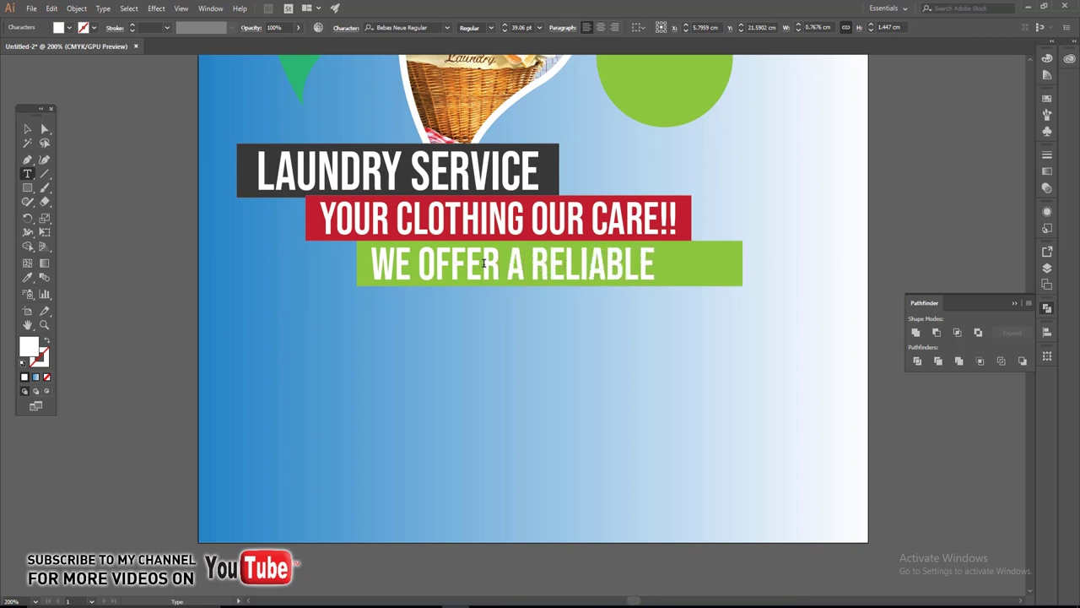
text( HOME PICK-UP)
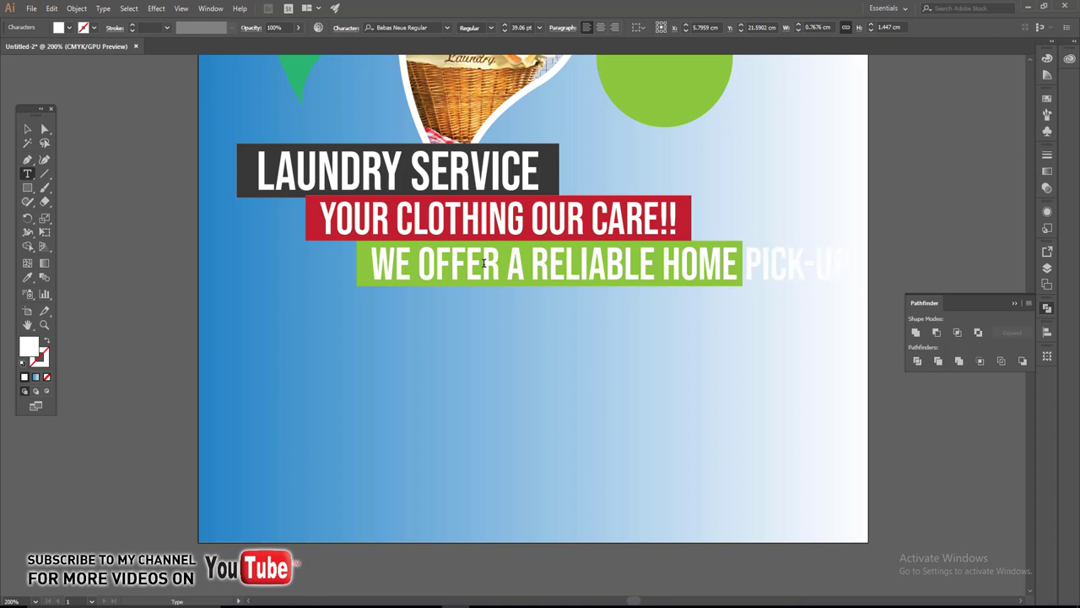
text(/D)
key(BackSpace)
key(BackSpace)
text(/DELI)
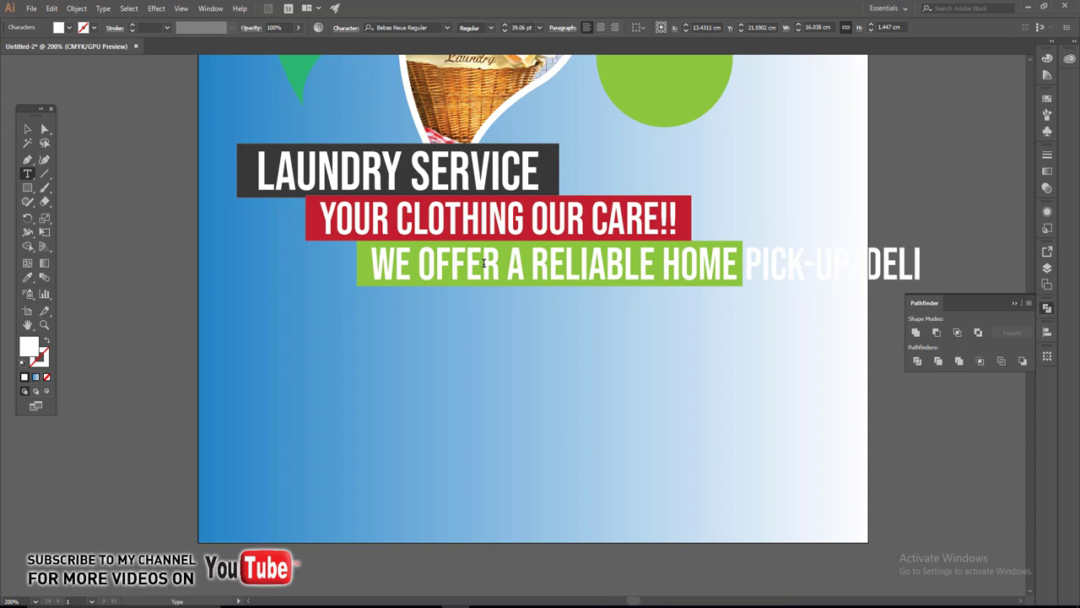
text(VERY SER)
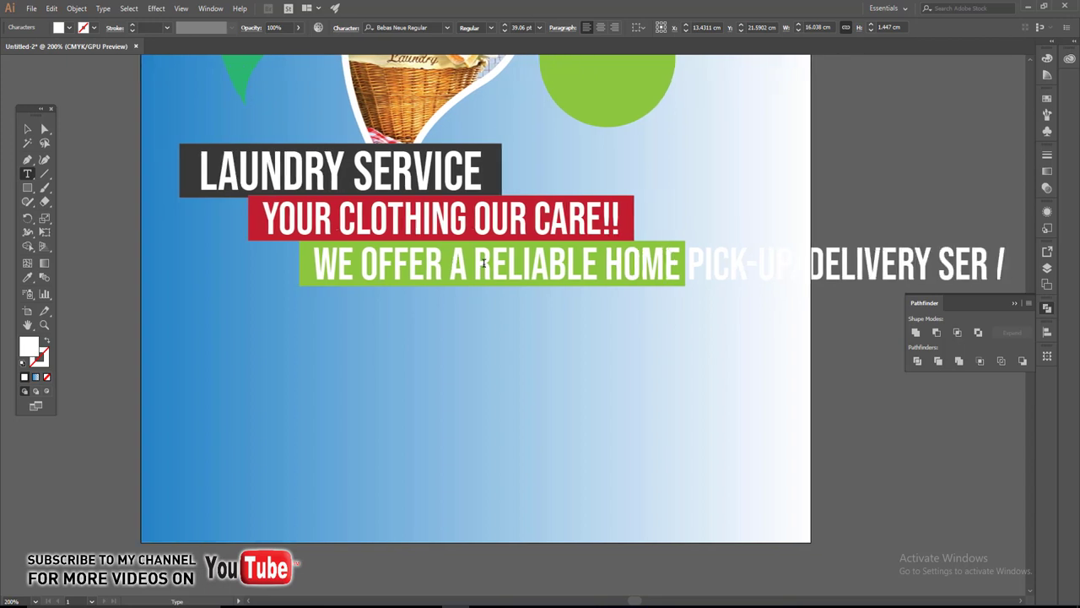
text(VICE)
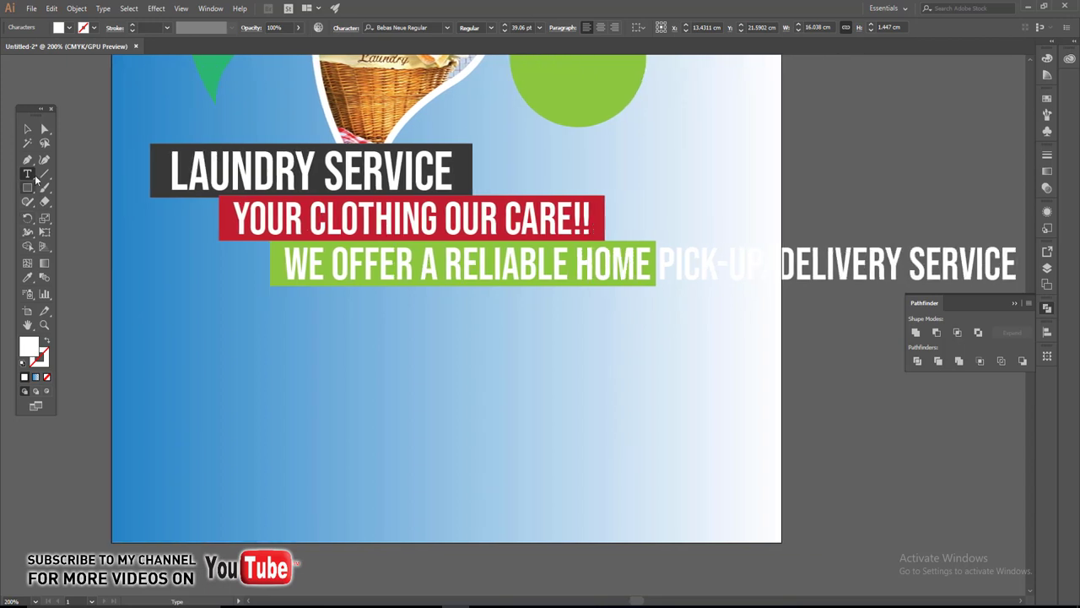
key(Escape)
Scale the offer text to about 25 pt, then shorten the lime bar and stretch it rightward
drag(819, 190, 532, 222)
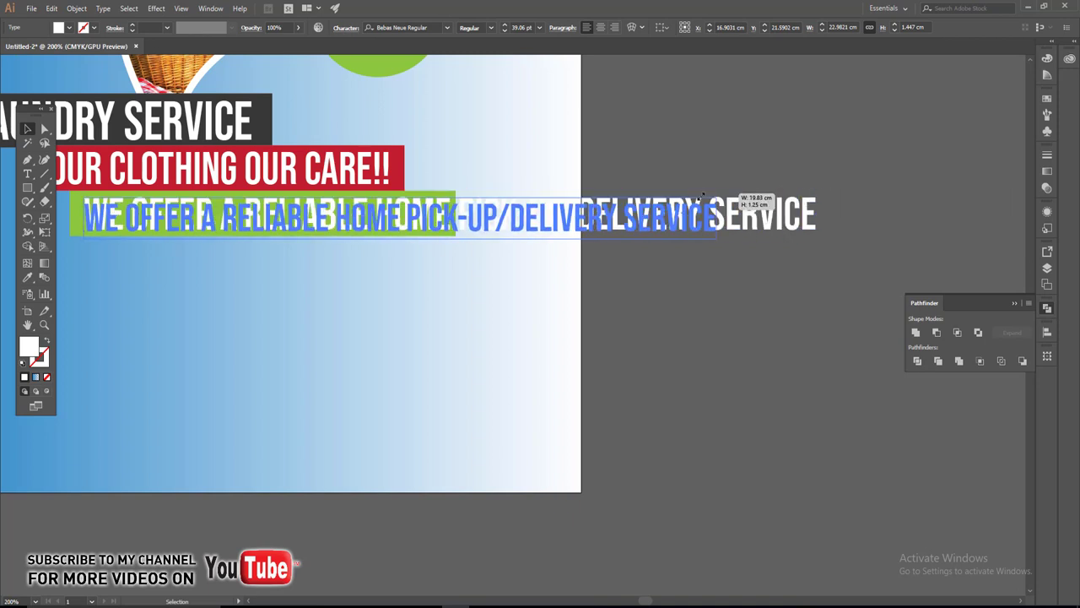
key(shift+Up)
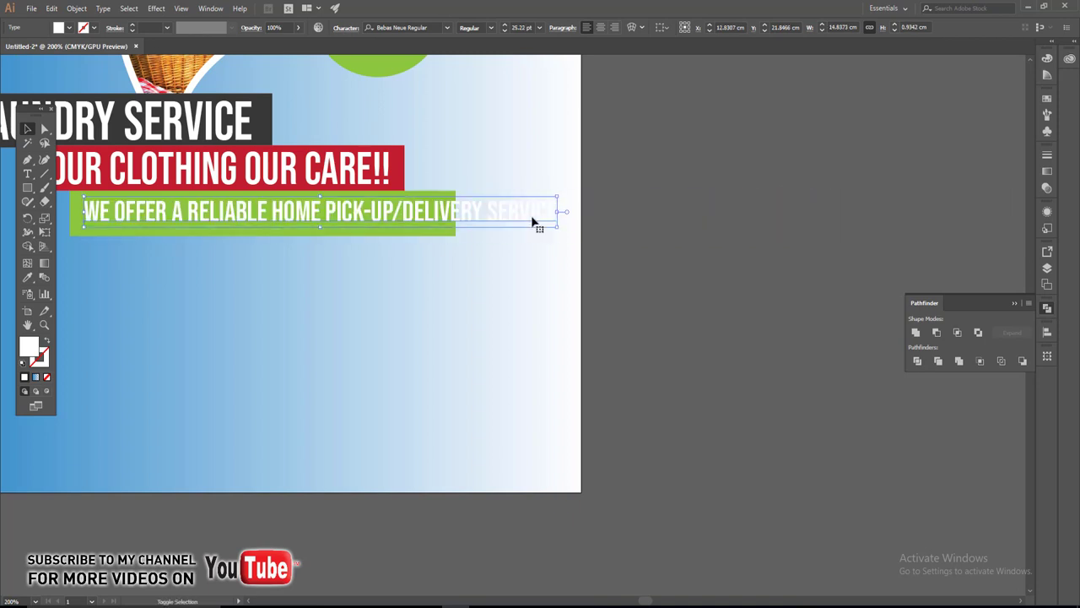
click(415, 231)
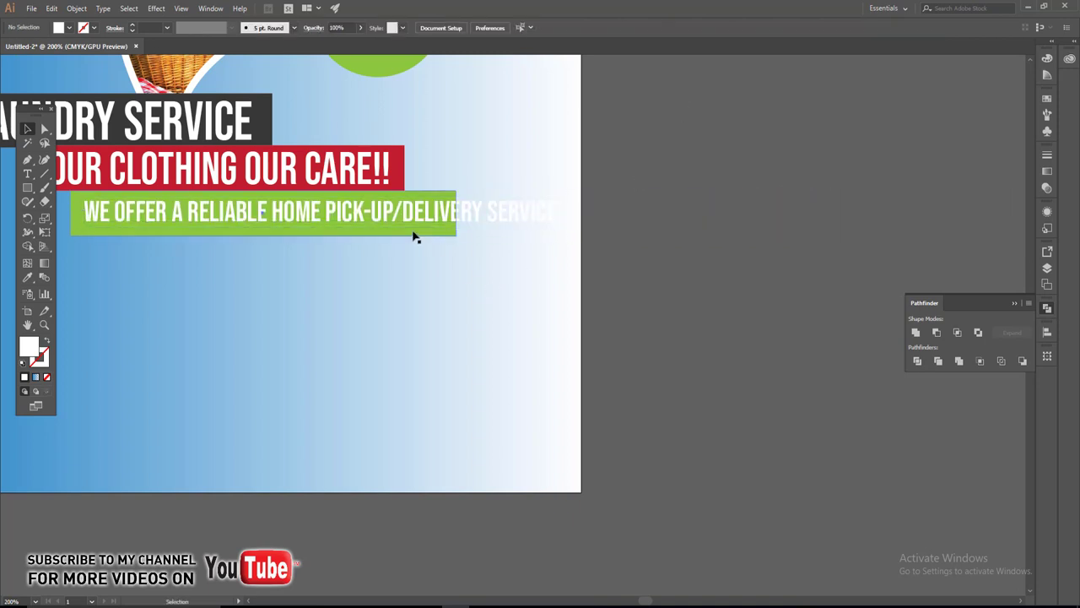
drag(263, 235, 263, 227)
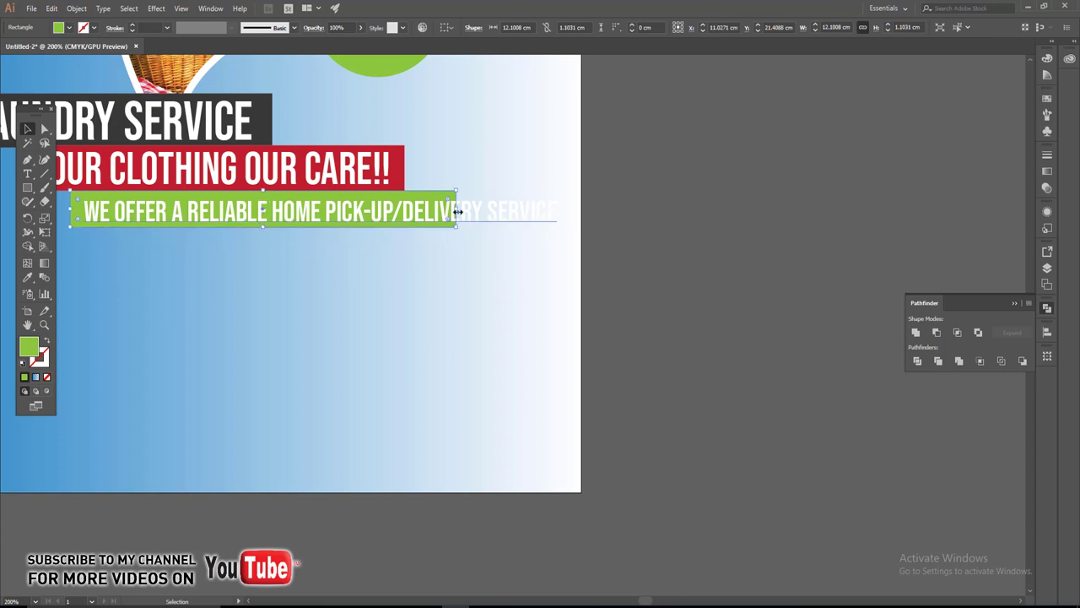
drag(455, 210, 581, 211)
Frame the banners and switch to Direct Selection with the green bar's left end in view
drag(491, 238, 641, 276)
scroll(477, 282, up, 1)
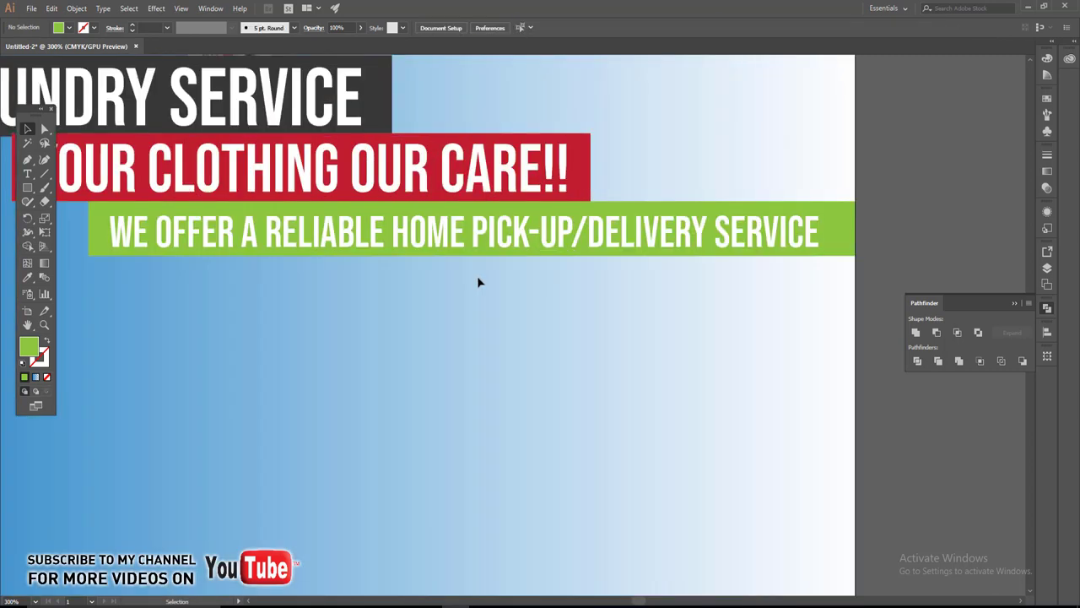
click(475, 248)
key(a)
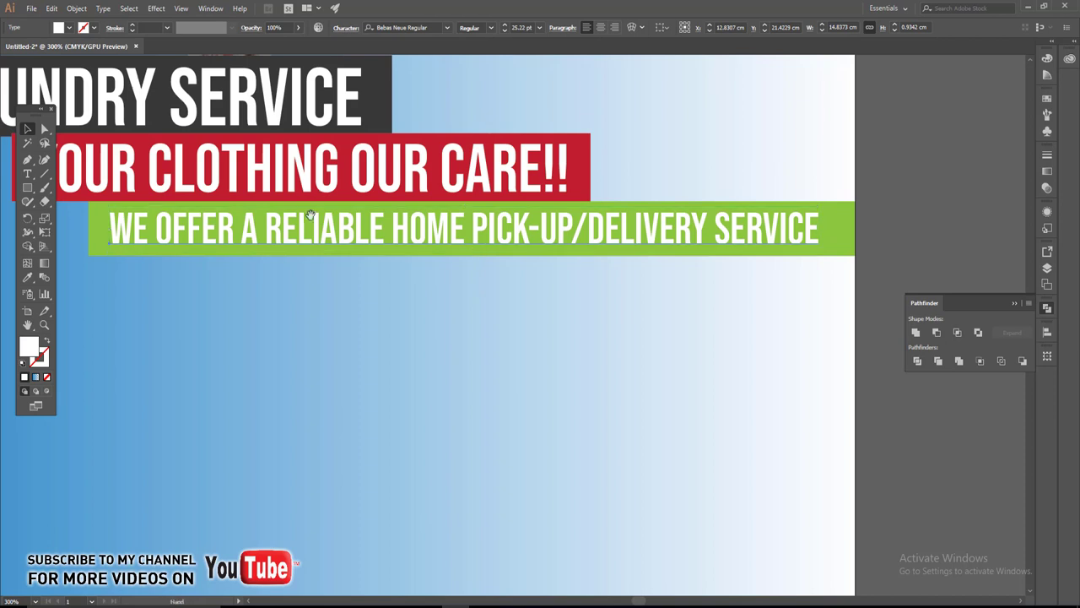
drag(95, 239, 389, 253)
Pull the green bar's bottom-left anchor left so its left end slants diagonally
click(388, 253)
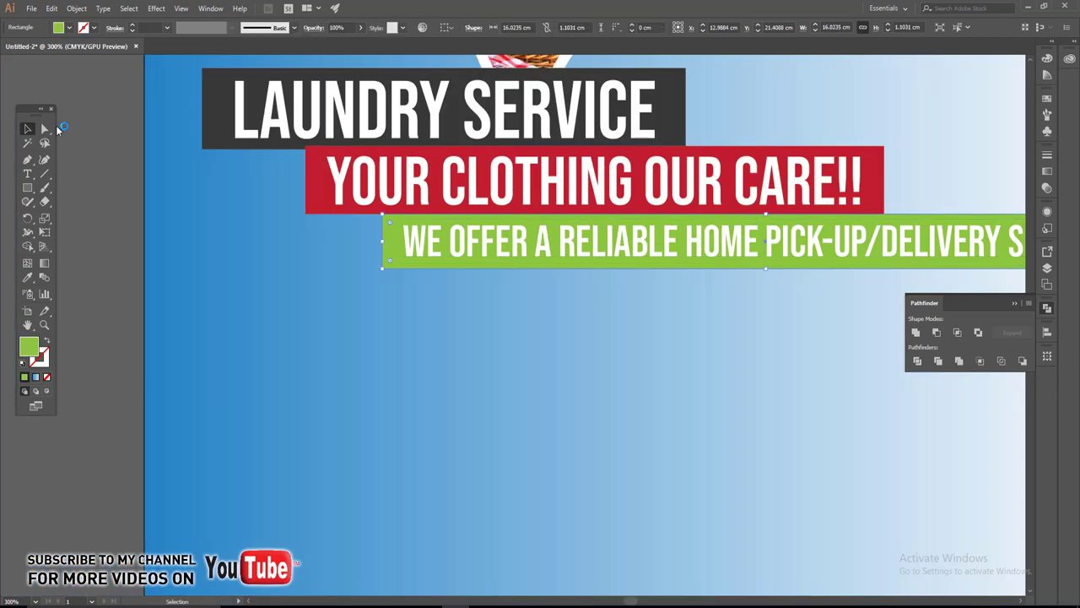
click(382, 268)
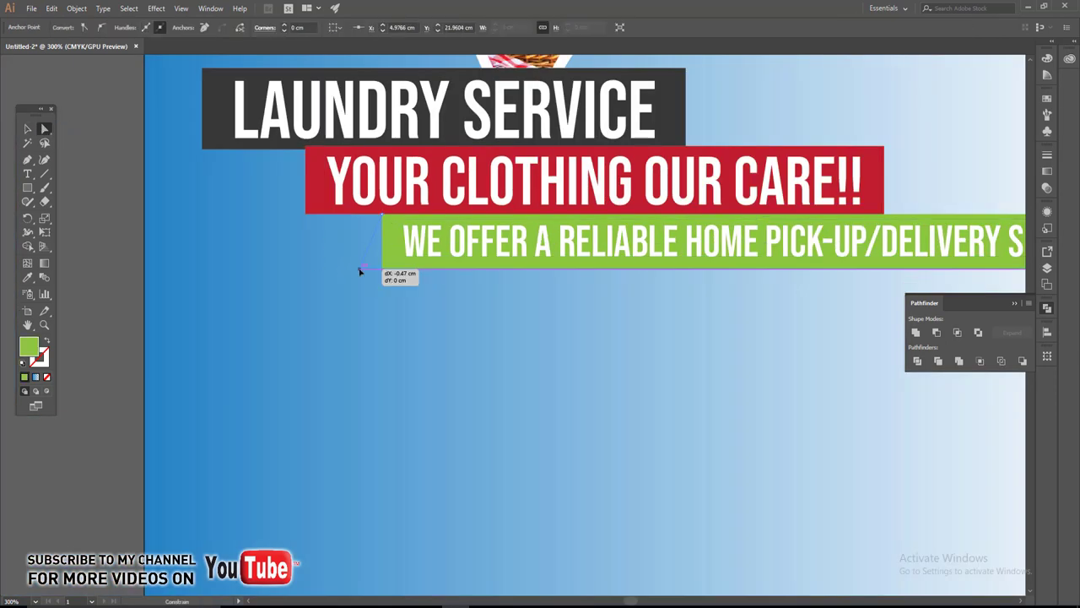
drag(347, 266, 357, 266)
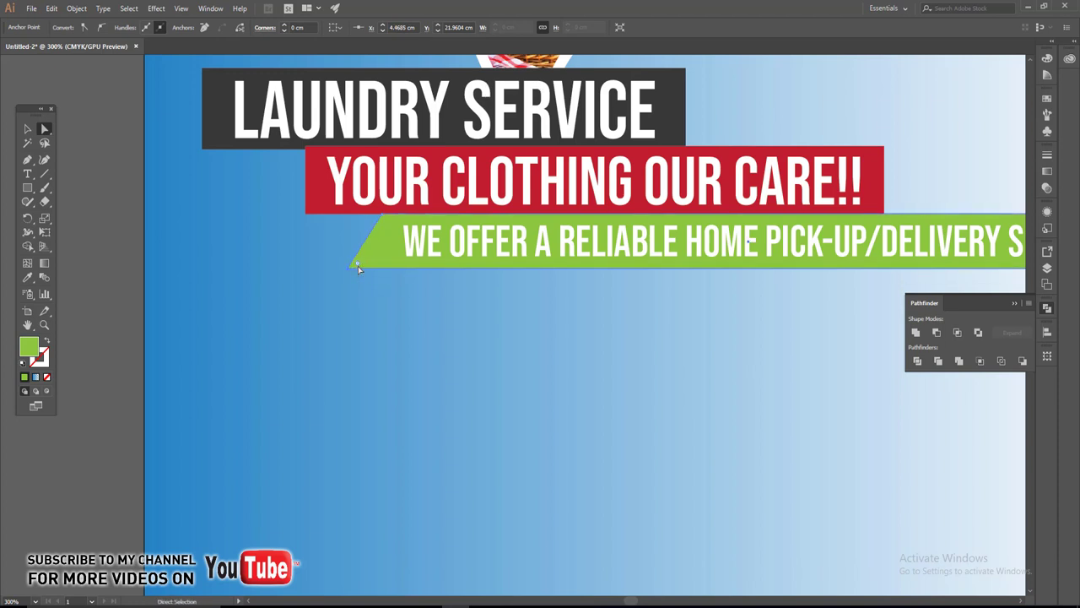
click(27, 128)
click(239, 310)
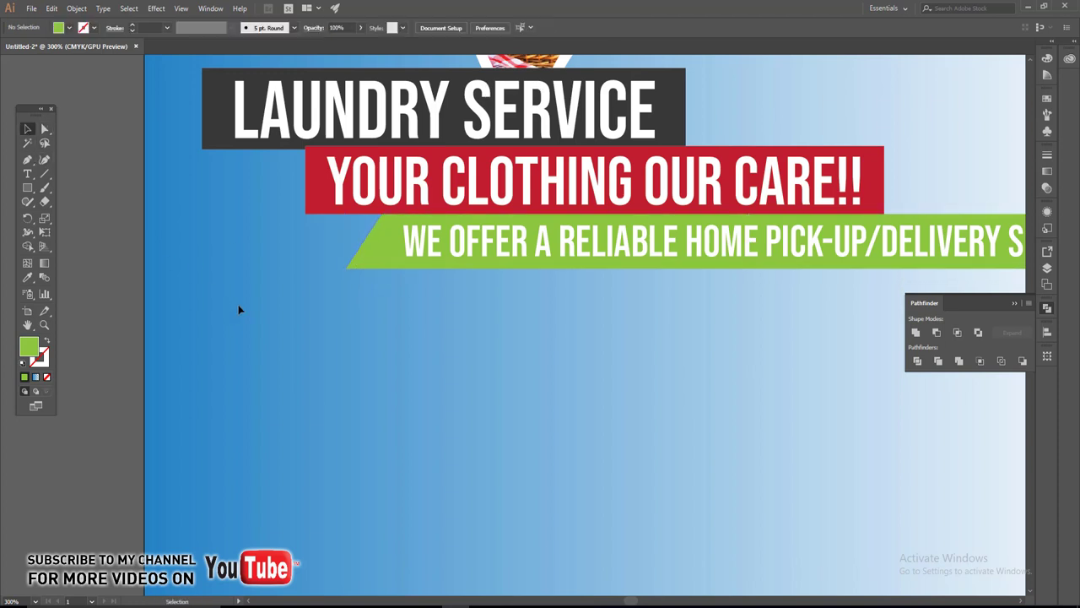
Duplicate the red tagline banner below the green bar and change its text to 'SIGN IN NOW'
drag(445, 199, 462, 344)
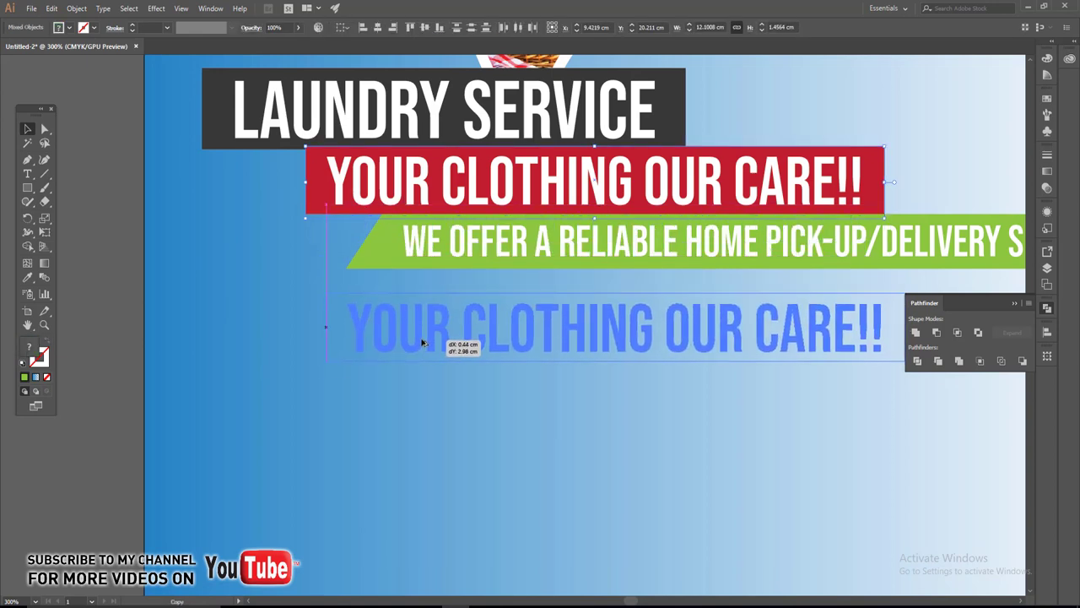
drag(518, 385, 520, 377)
triple_click(530, 309)
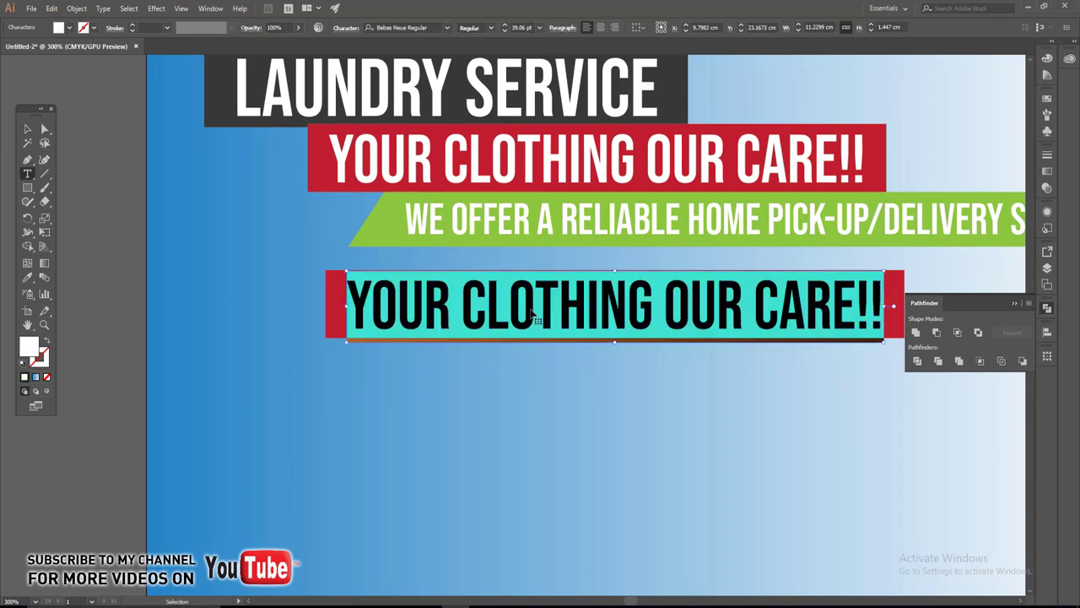
text(SIGN I)
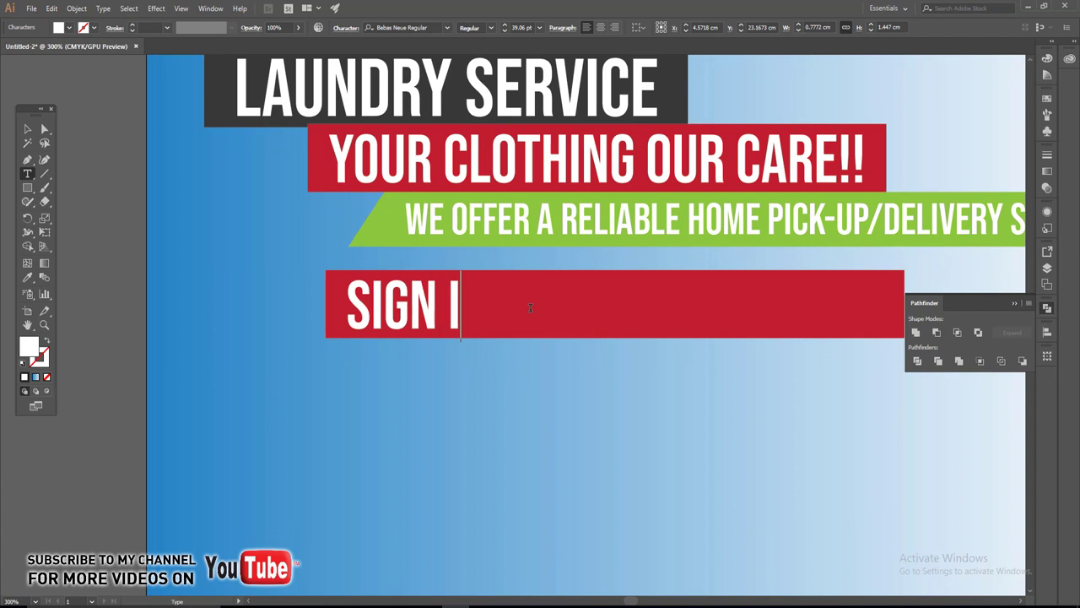
text(N NOW)
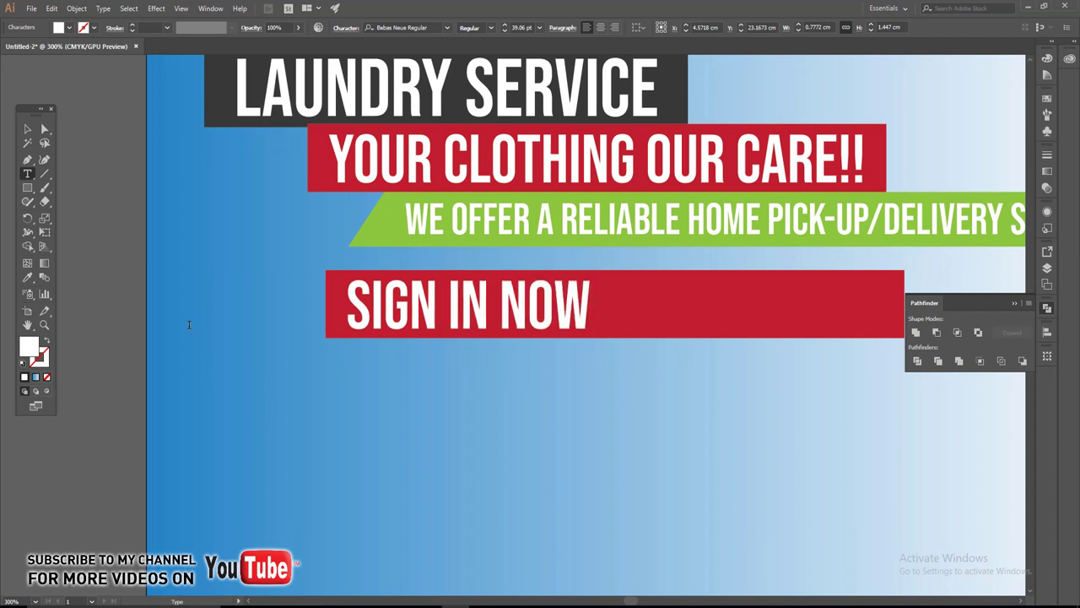
key(Escape)
click(560, 354)
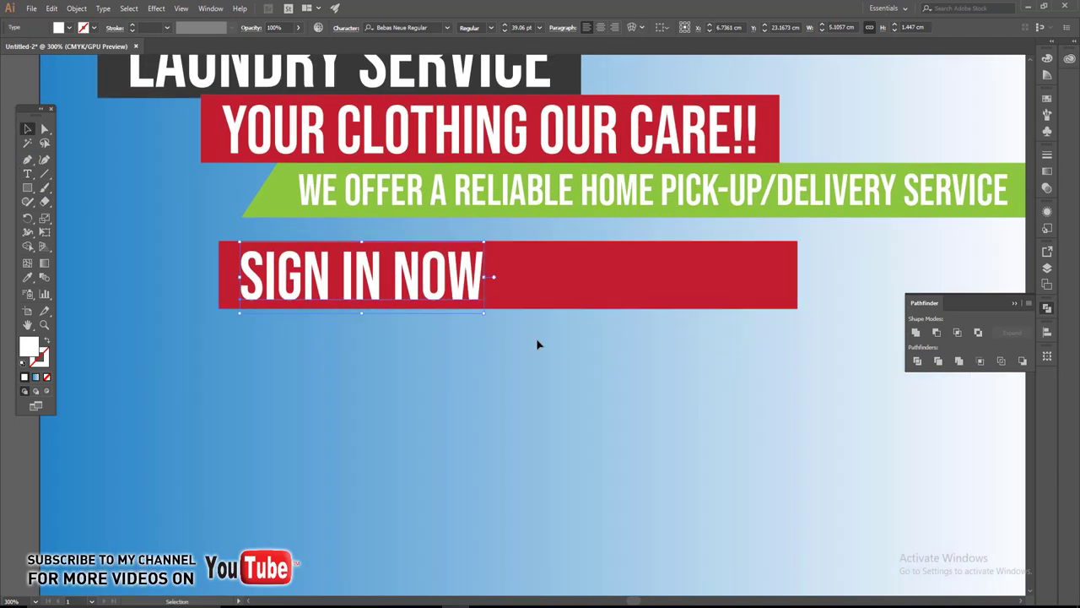
drag(379, 203, 363, 340)
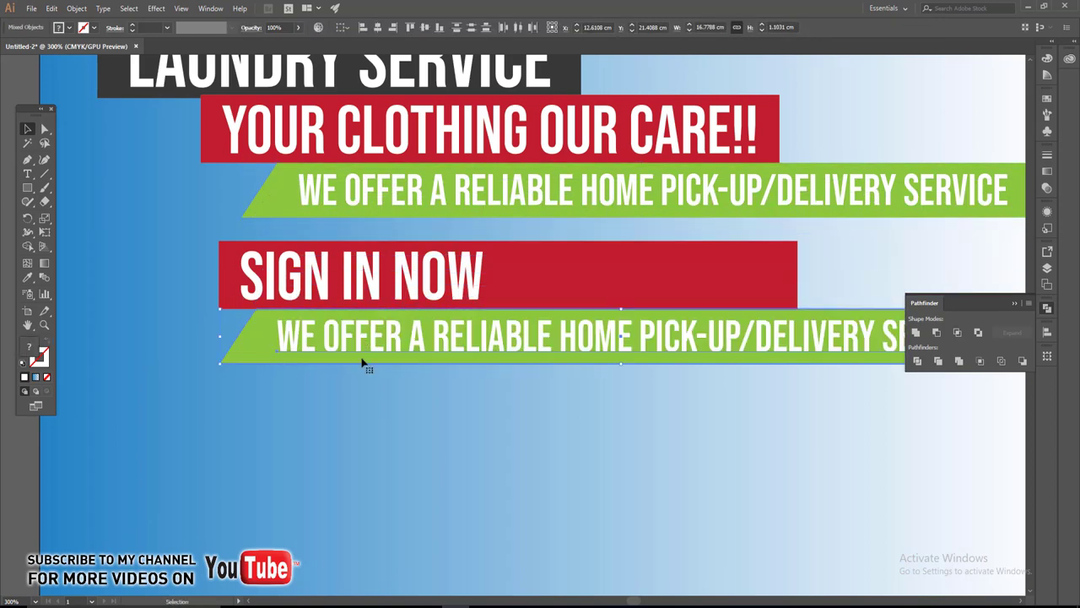
click(430, 367)
double_click(440, 338)
key(ctrl+a)
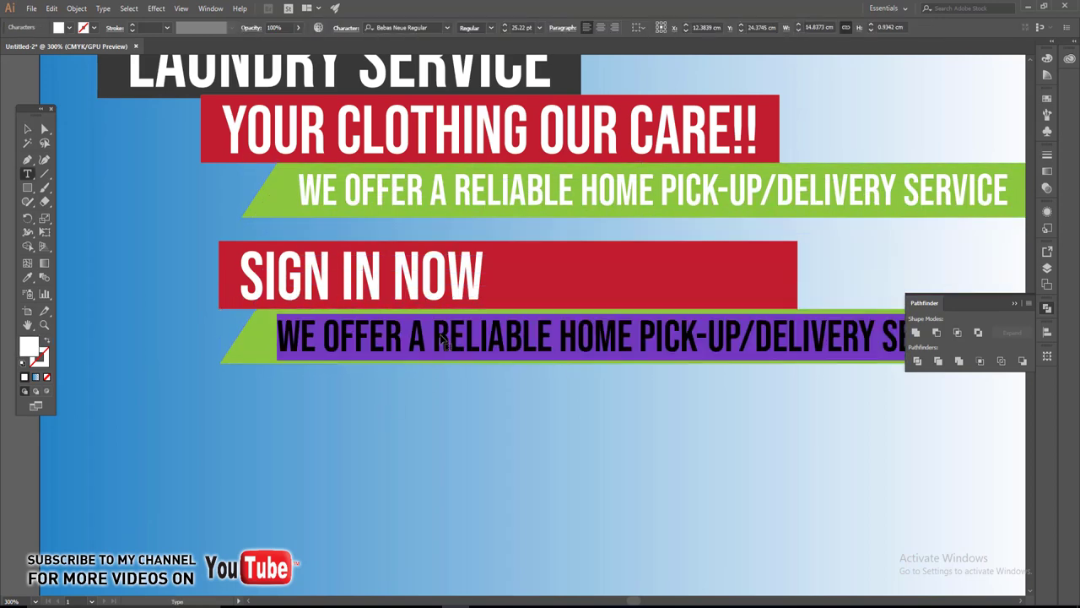
text(WWW.LAUN)
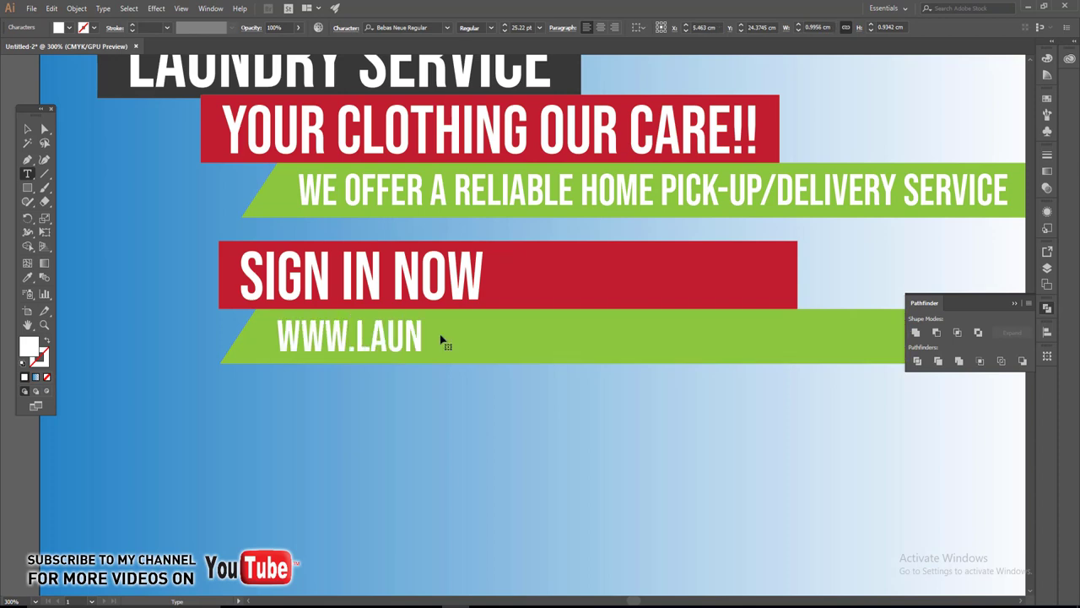
text(DRYSERV)
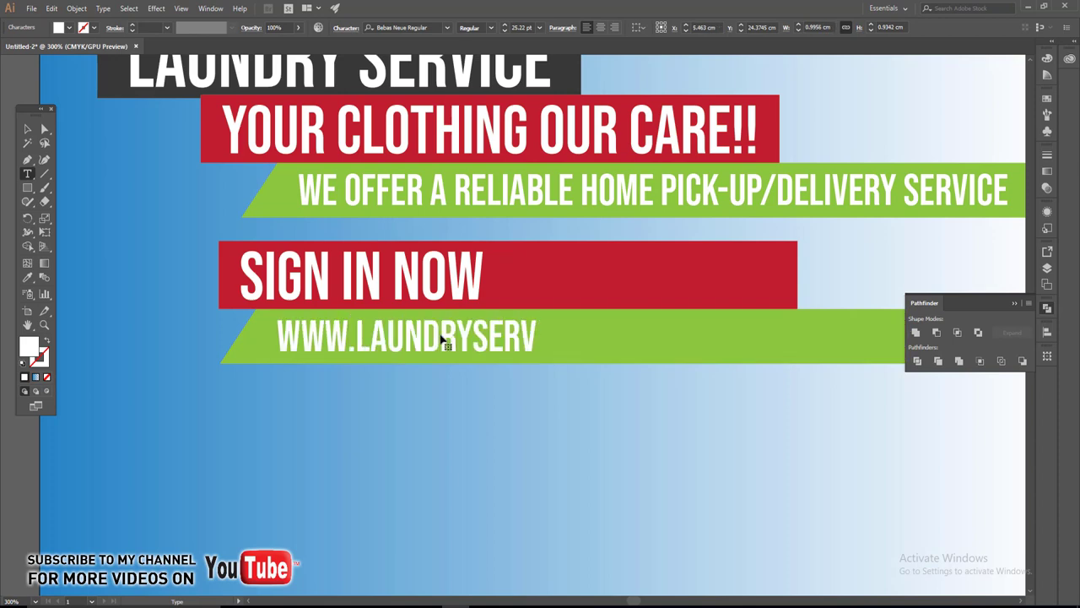
text(ICE.COM)
Set the web address in Signika and trim the green bar from the right
key(ctrl+a)
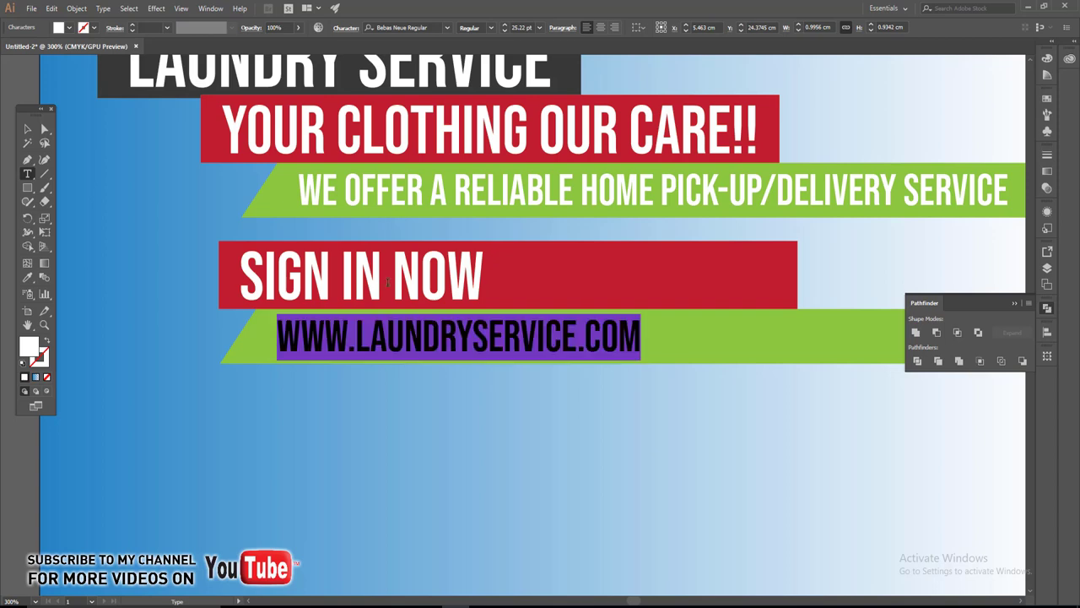
click(403, 28)
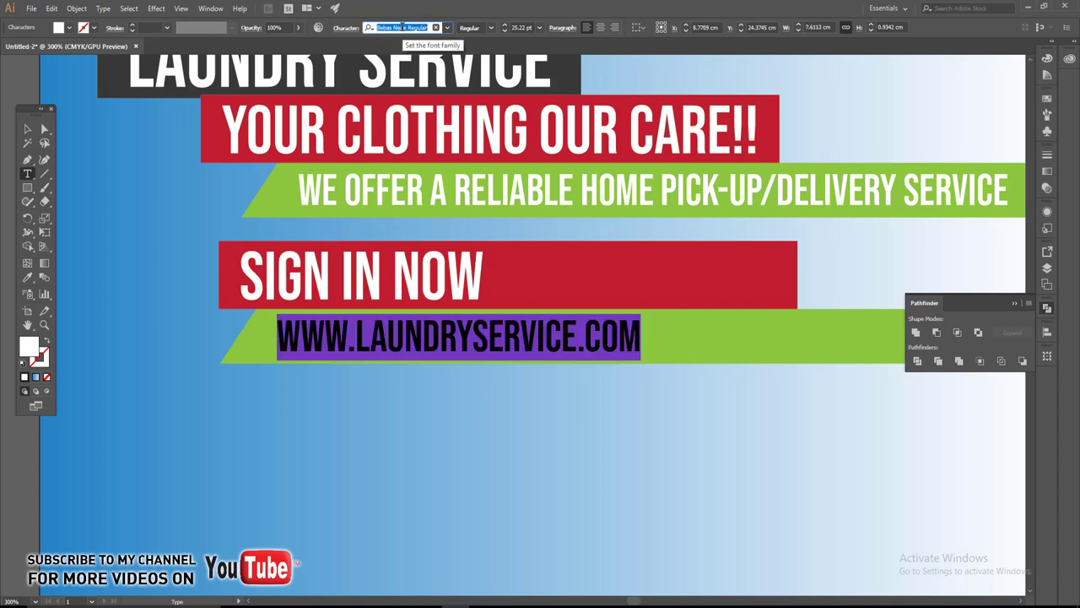
text(si)
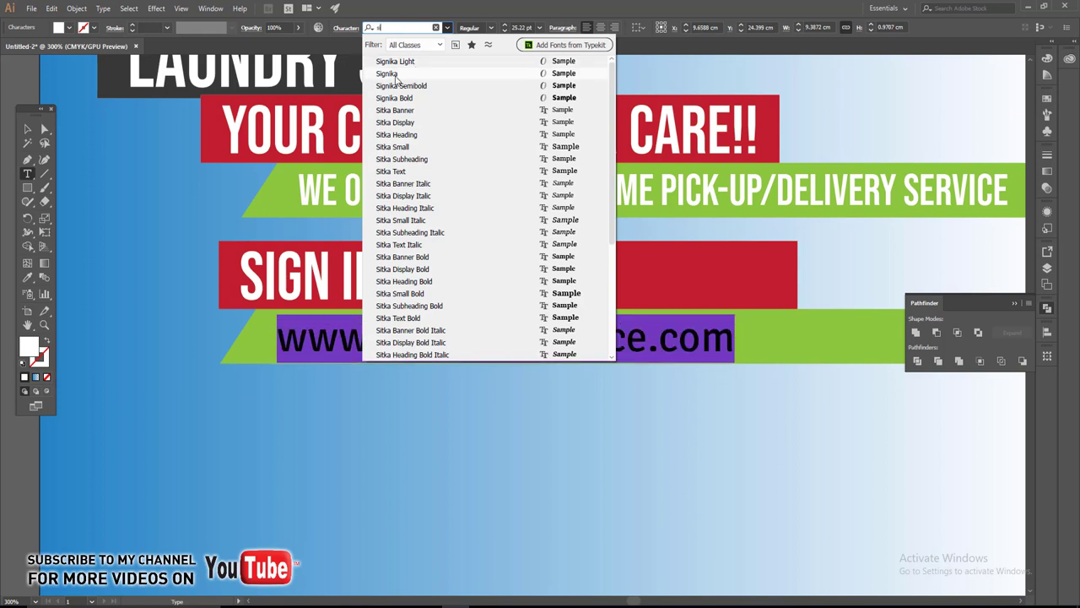
click(393, 74)
click(27, 129)
click(283, 371)
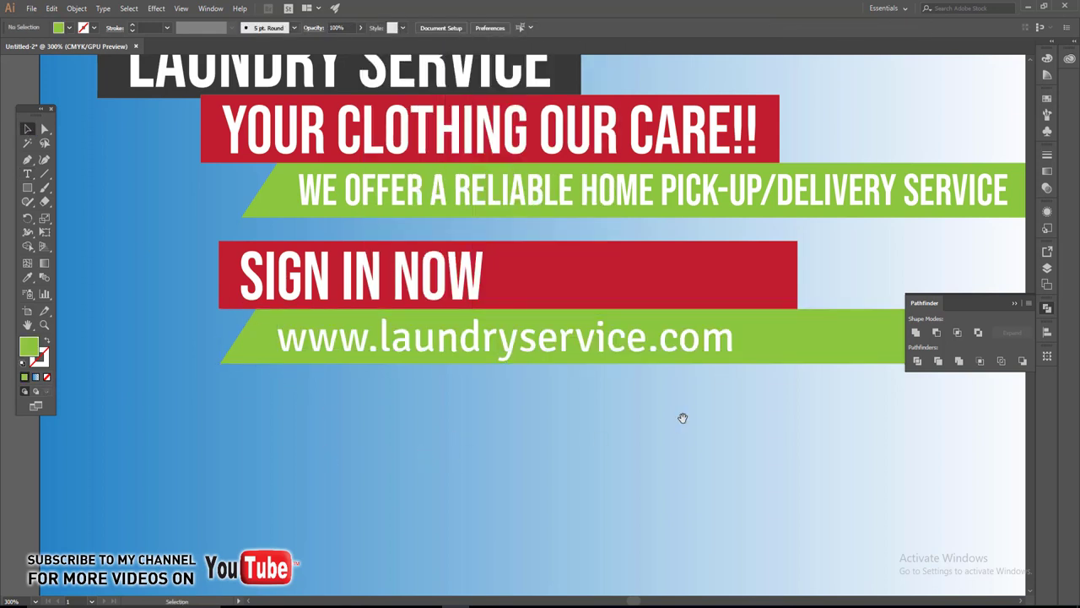
drag(683, 418, 460, 411)
Shorten the address bar to fit its text and slant its right end via the bottom-right anchor
click(763, 344)
mouse_move(794, 329)
mouse_down()
mouse_move(533, 348)
mouse_move(660, 364)
mouse_up()
key(a)
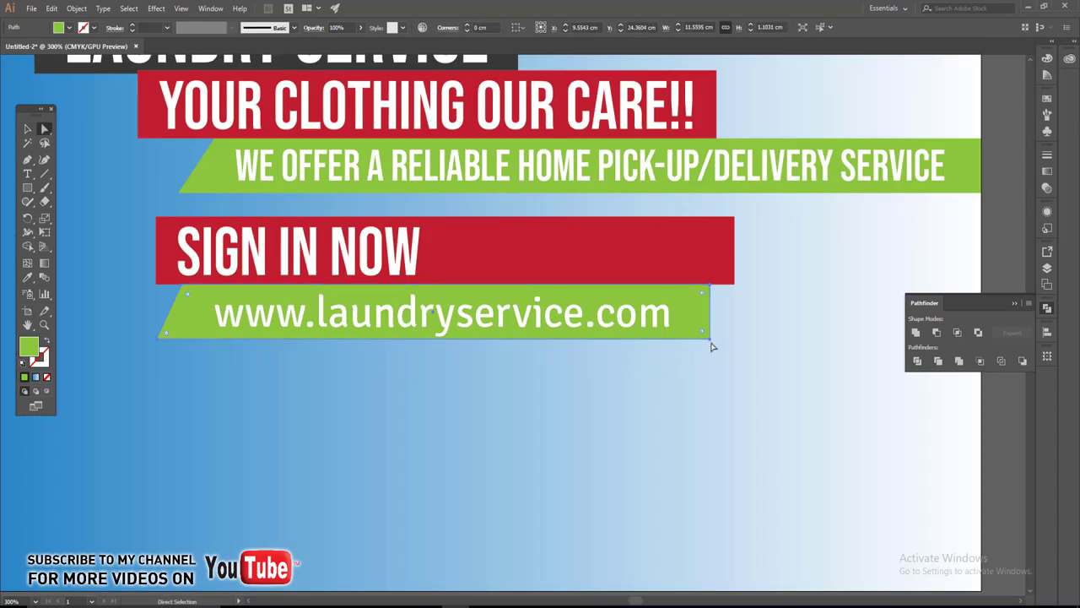
drag(711, 338, 685, 341)
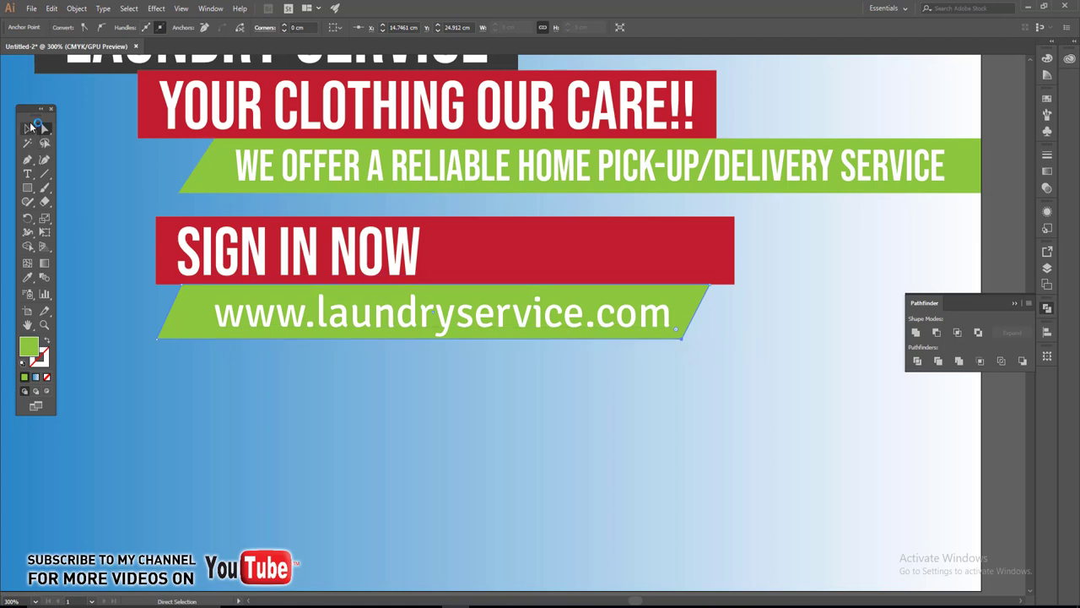
click(27, 128)
click(88, 213)
Select the SIGN IN NOW and address banners together and scale them down slightly
scroll(89, 213, down, 2)
scroll(198, 285, up, 2)
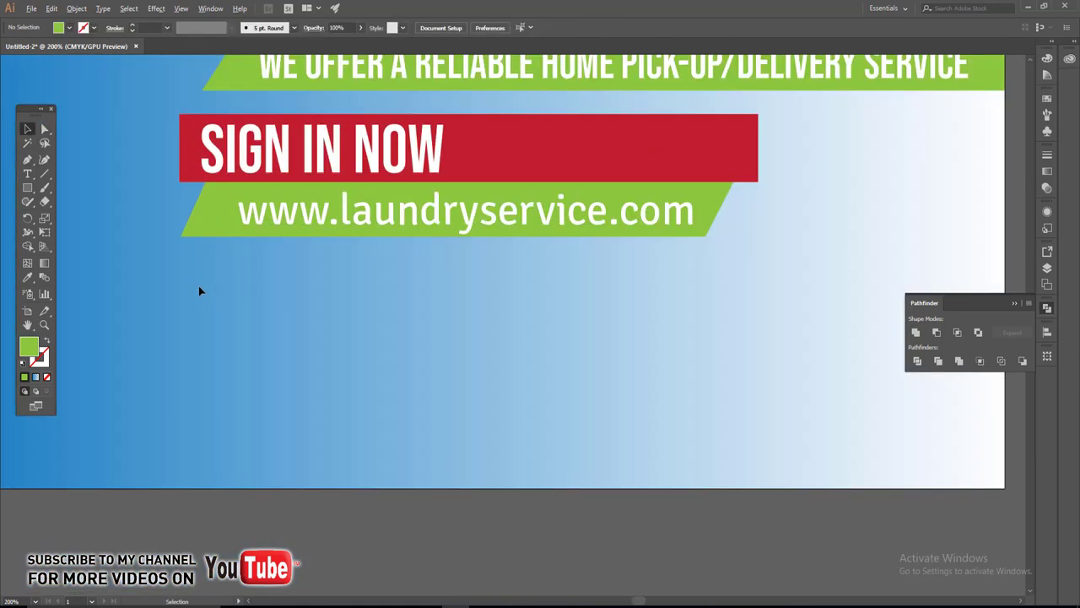
mouse_move(198, 285)
mouse_down()
mouse_move(414, 285)
mouse_move(361, 270)
mouse_move(311, 287)
mouse_up()
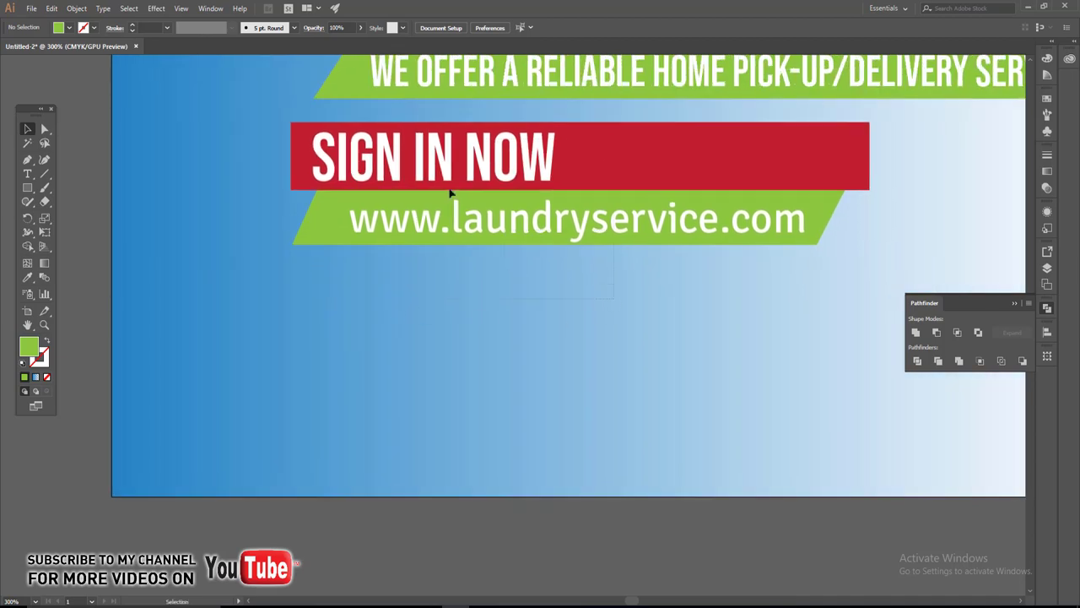
mouse_move(882, 110)
mouse_down()
mouse_move(302, 270)
mouse_move(373, 214)
mouse_up()
click(417, 292)
scroll(416, 293, down, 1)
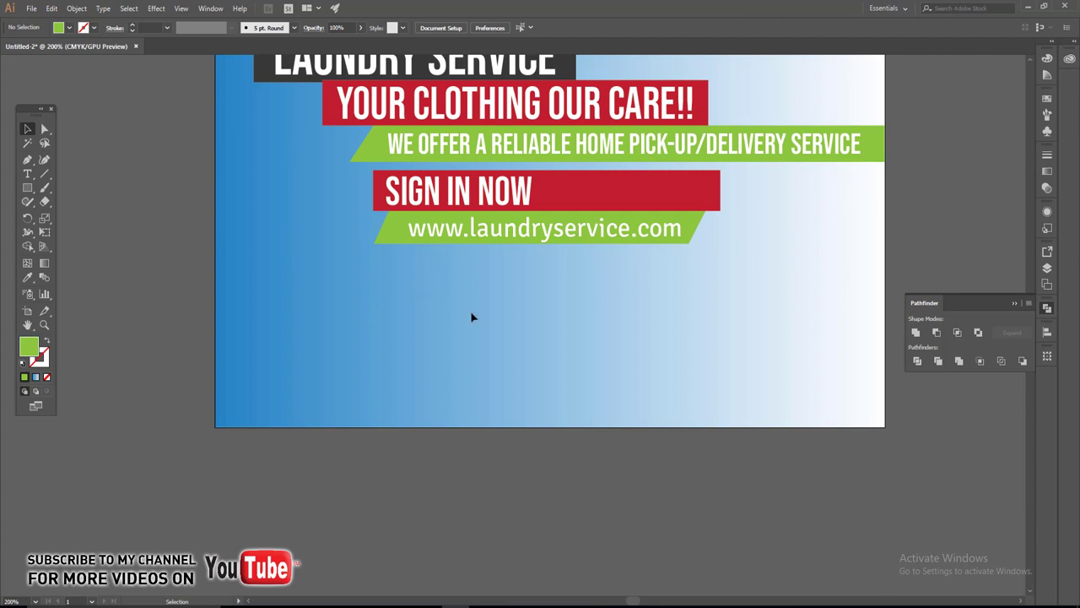
scroll(471, 317, up, 1)
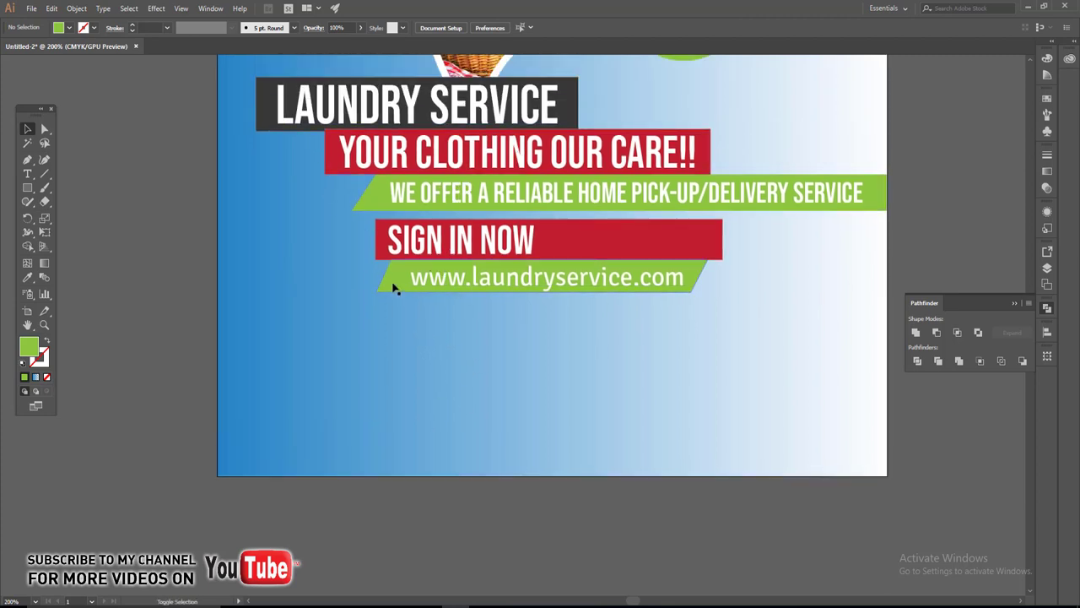
Move the address text below its banner and retype it as 'special offer'
drag(465, 284, 357, 328)
double_click(401, 331)
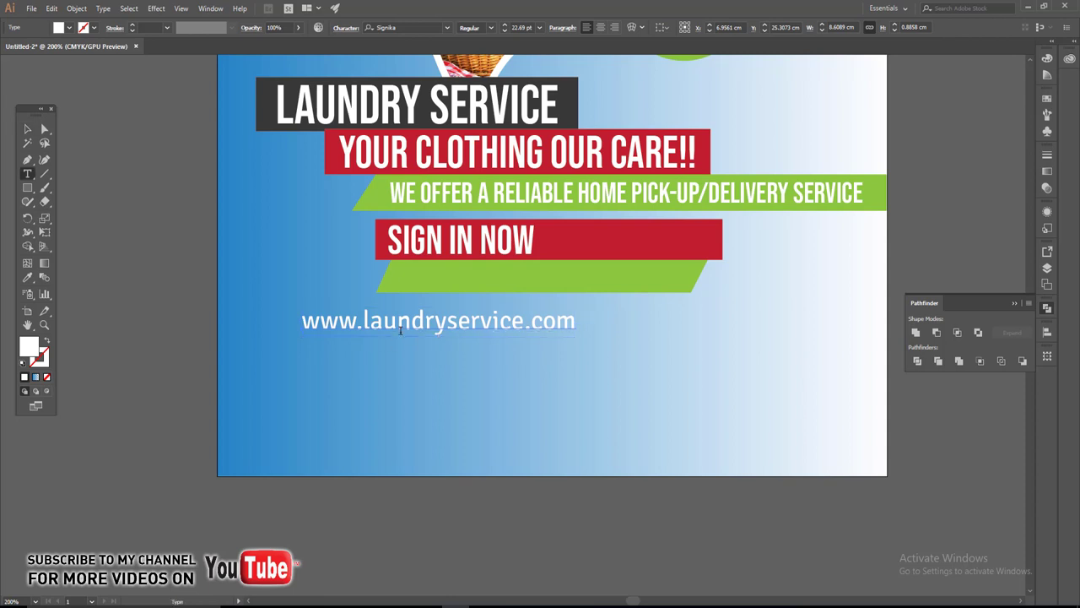
triple_click(400, 331)
text(special offer)
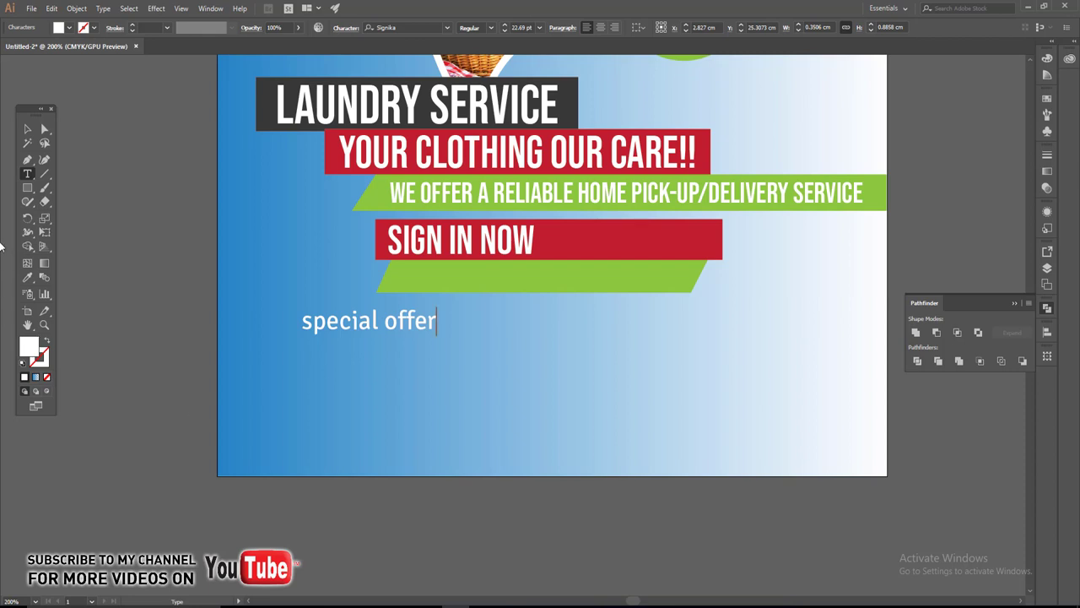
click(27, 129)
Copy the tagline headline below 'special offer' and retype it '15% OFF ALL SERVICE'
drag(378, 149, 327, 360)
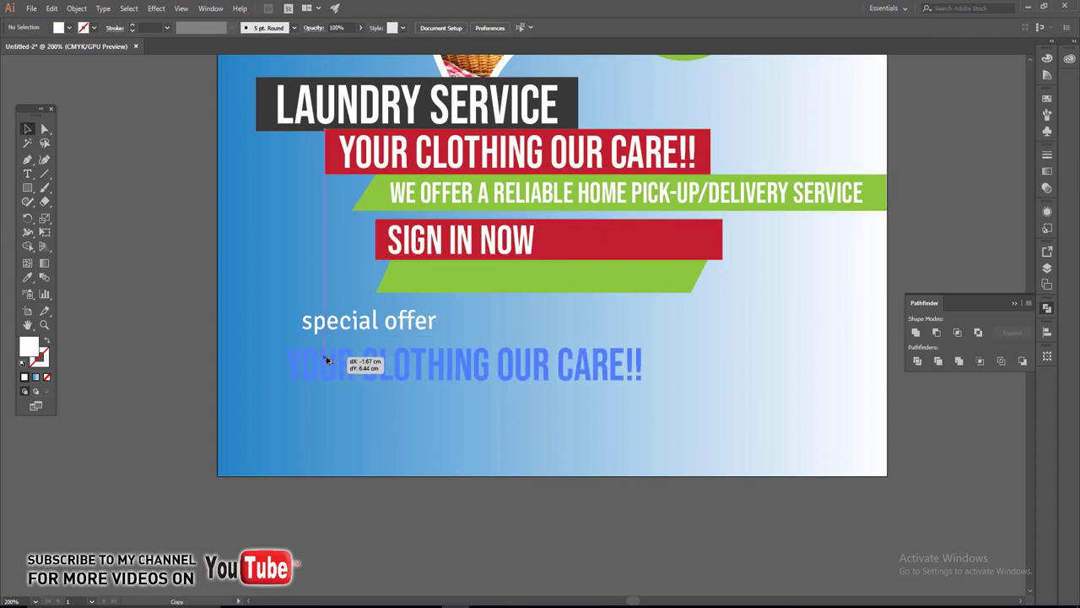
key(t)
triple_click(342, 371)
text(15)
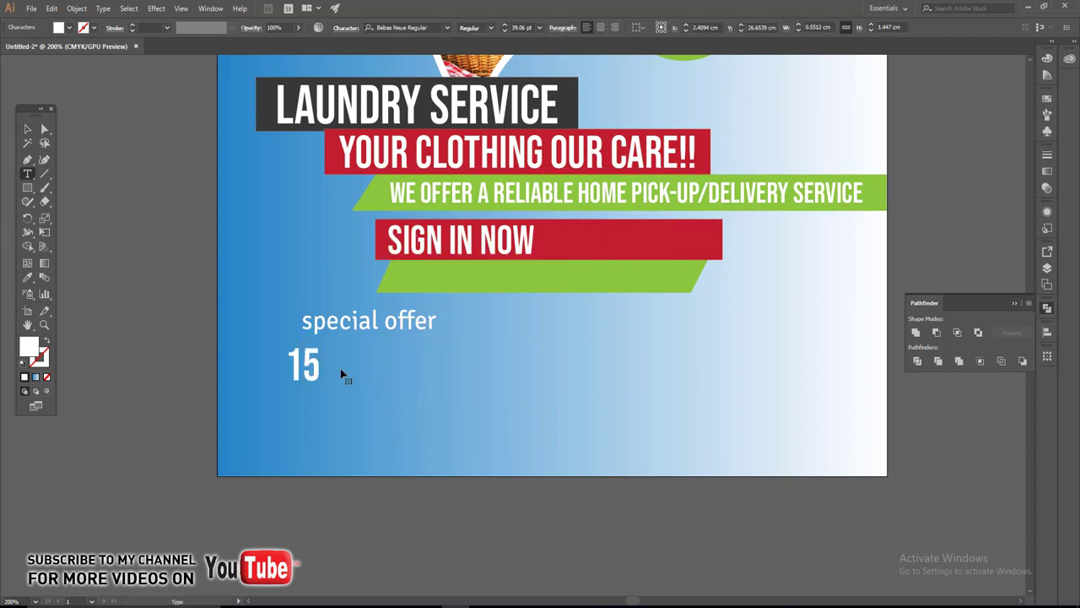
text(%)
text( OFF ALL SER)
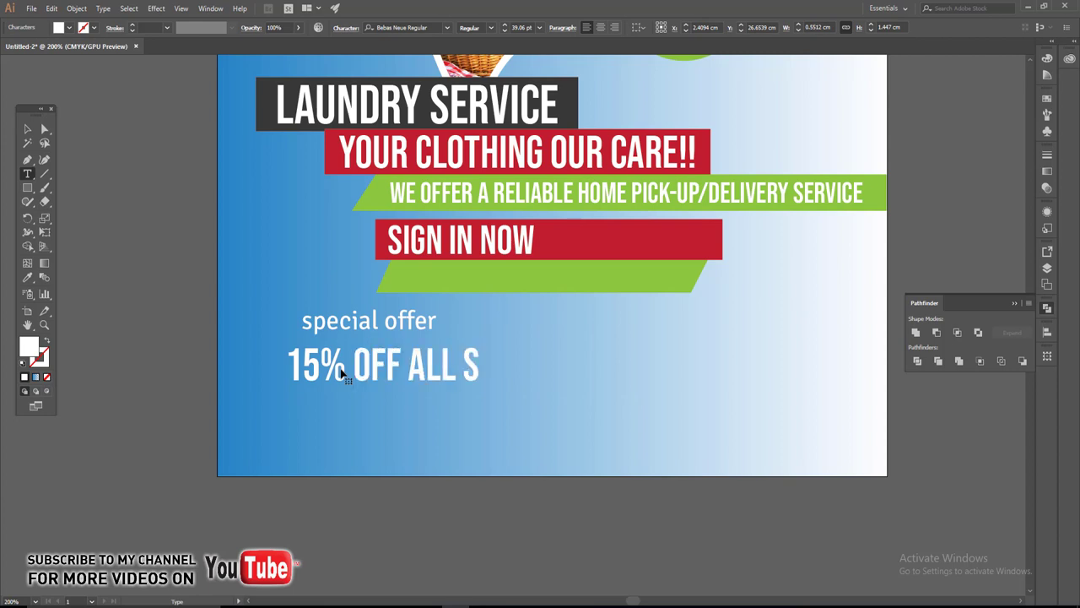
text(VICE)
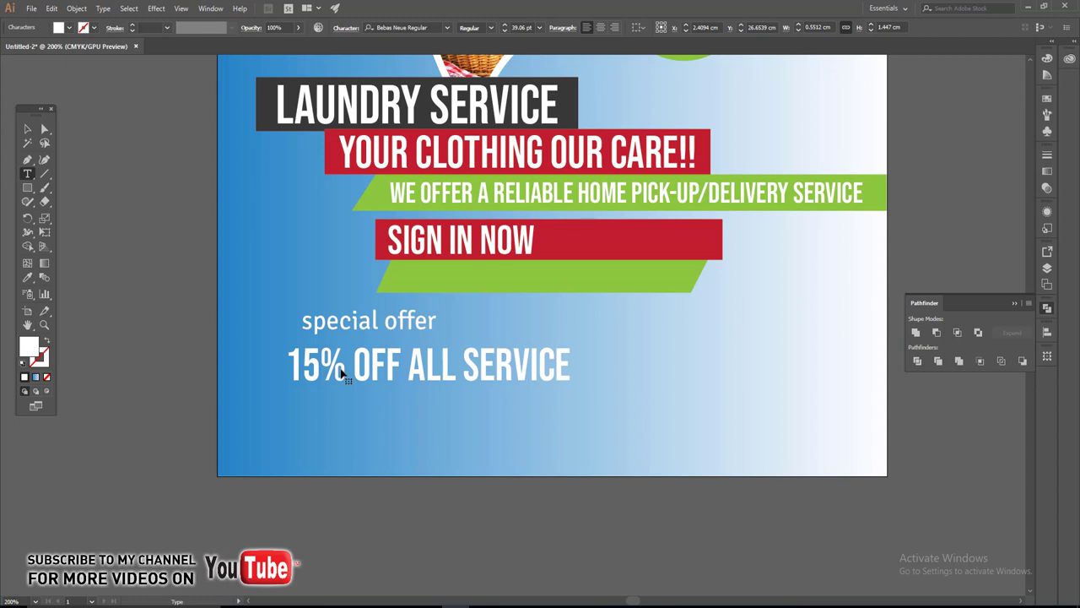
click(27, 129)
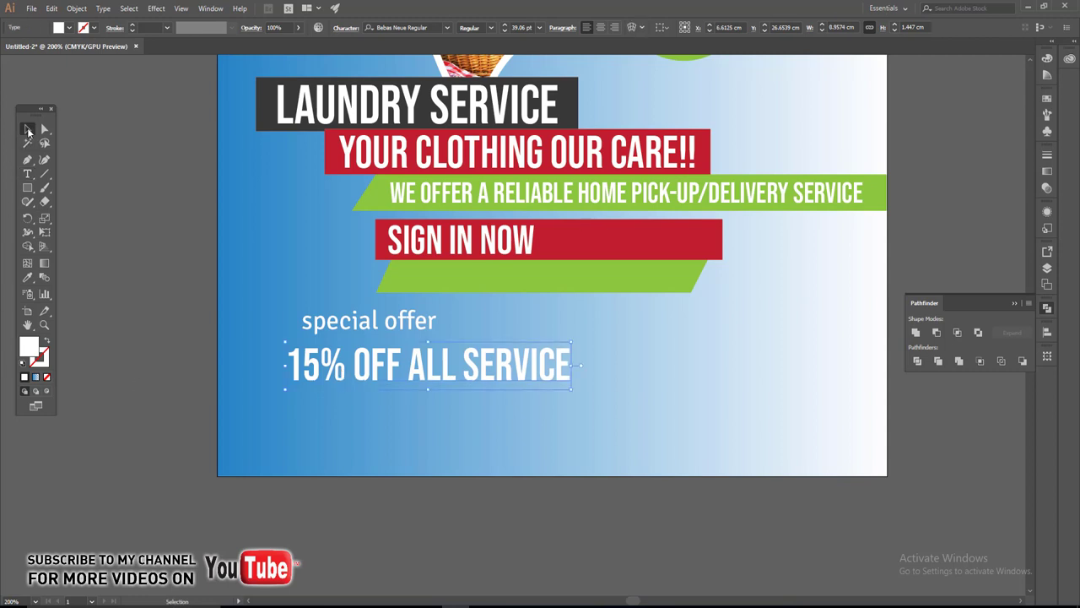
Shrink the 15% OFF line under 'special offer' and copy a lime bar behind 'special offer'
drag(573, 389, 396, 361)
key(ctrl+plus)
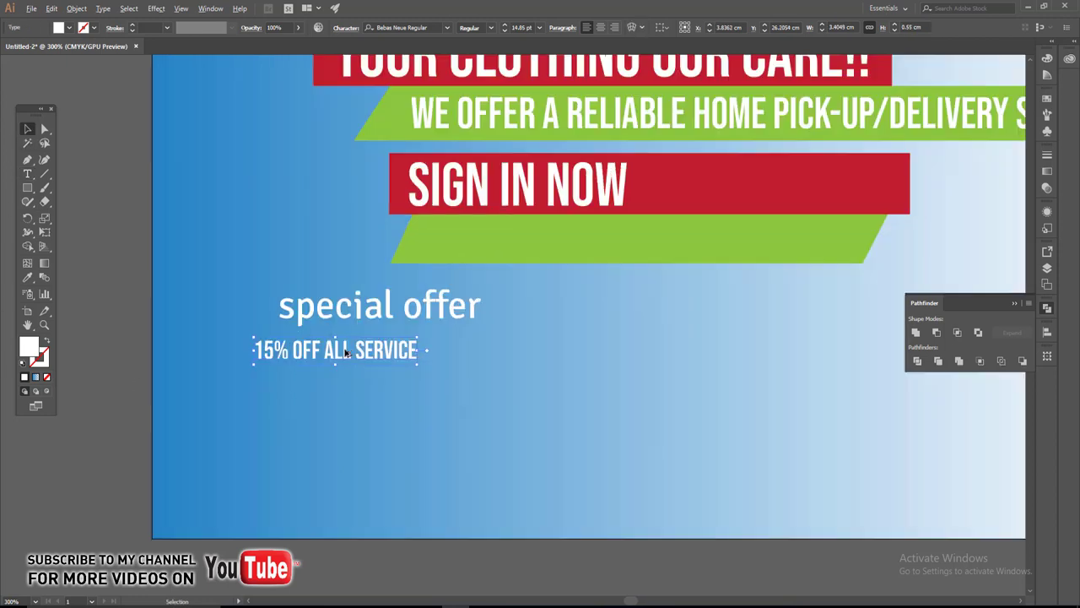
key(ctrl+plus)
key(ctrl+plus)
mouse_move(506, 314)
mouse_down()
mouse_move(554, 293)
mouse_move(650, 349)
mouse_up()
click(632, 357)
key(ctrl+minus)
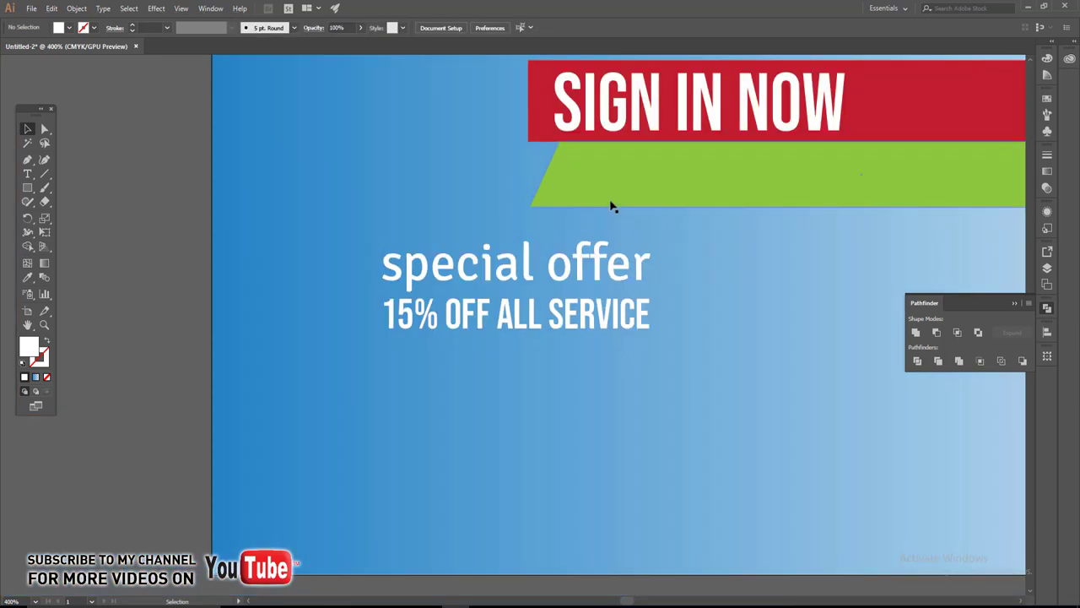
mouse_move(610, 205)
mouse_down()
mouse_move(447, 290)
mouse_move(592, 260)
mouse_up()
key(ctrl+minus)
key(ctrl+minus)
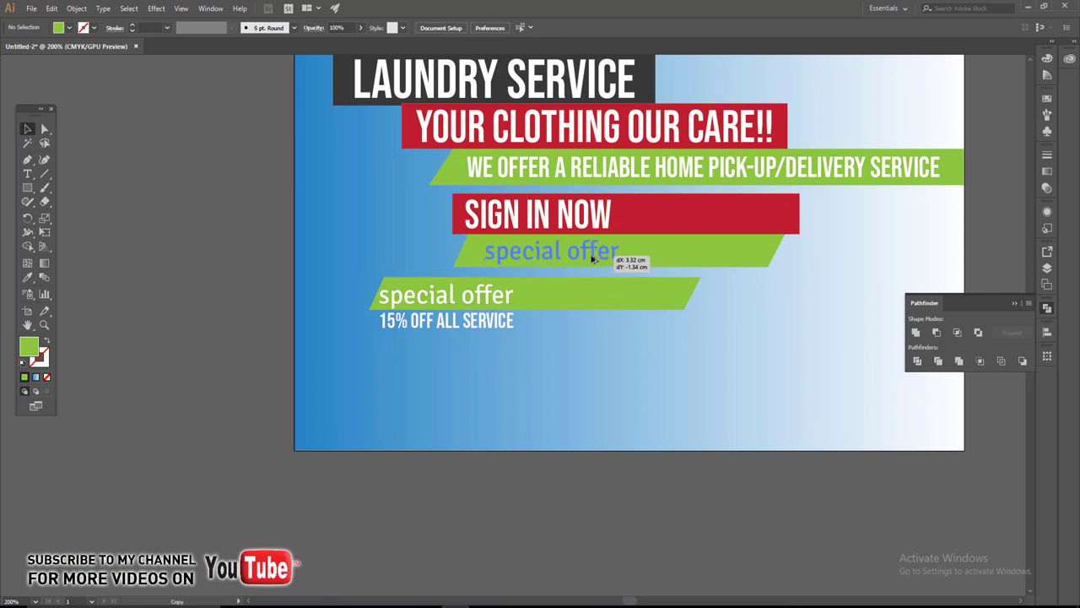
Retype the copied text on the upper green banner as the web address
double_click(540, 252)
key(ctrl+a)
text(ww)
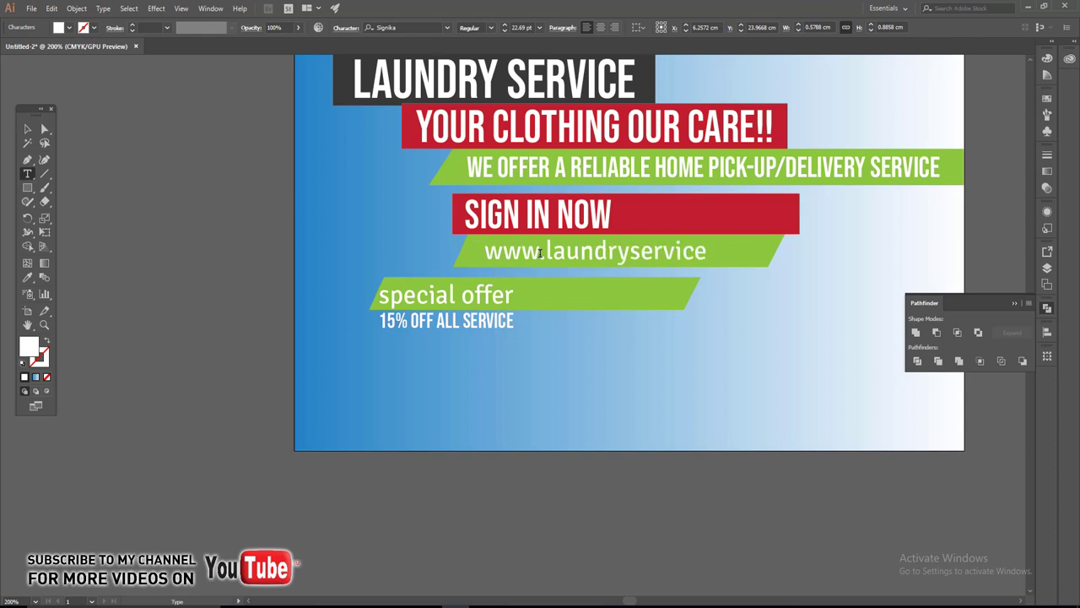
text(.com)
click(27, 129)
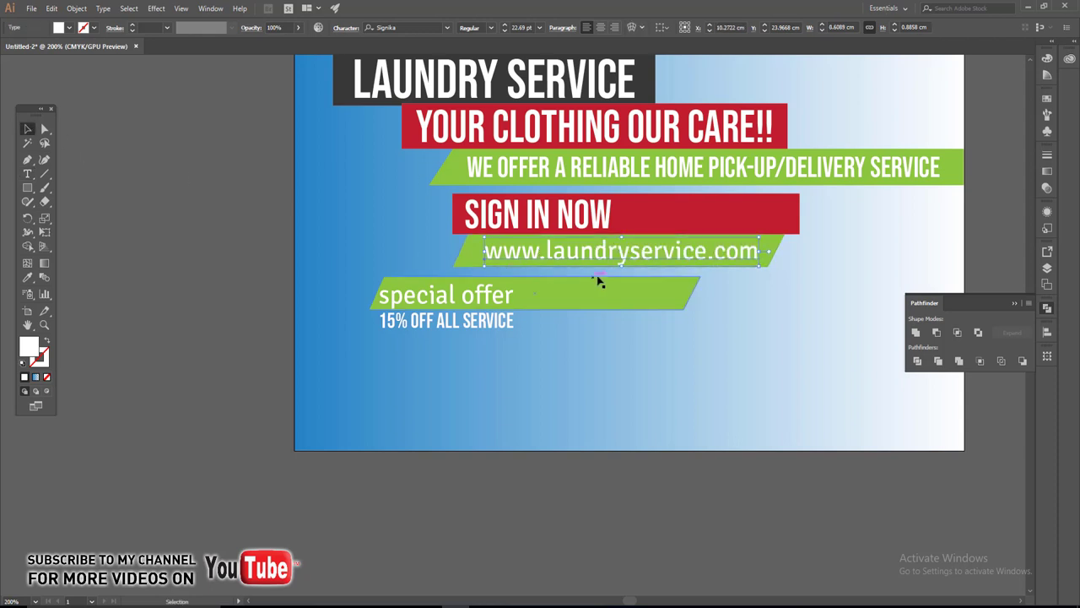
Shorten the special offer banner and give it the LAUNDRY SERVICE dark grey fill
click(494, 282)
click(45, 129)
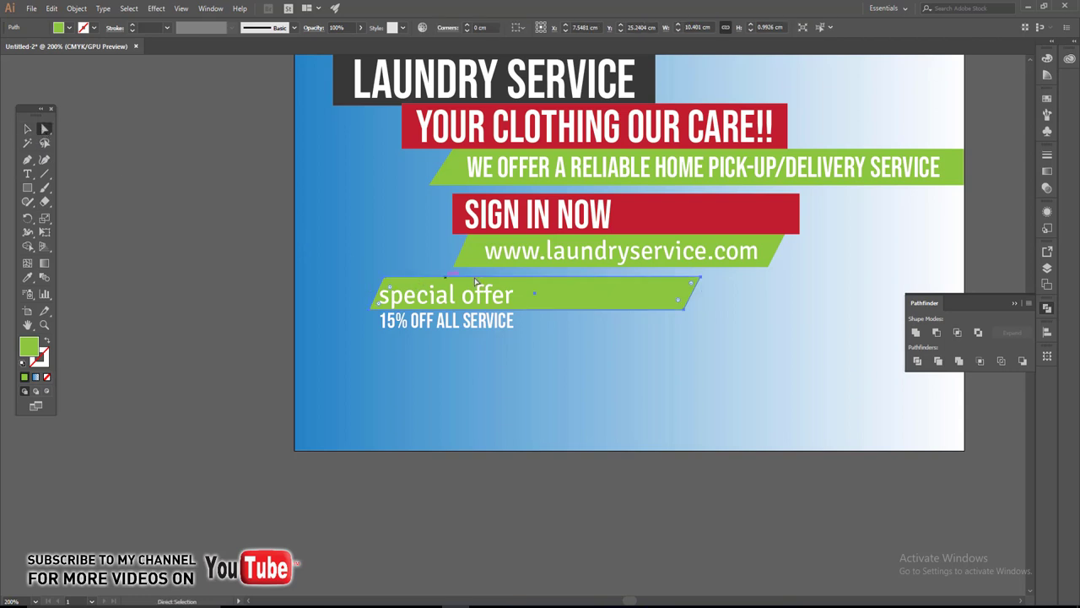
drag(699, 279, 534, 291)
key(v)
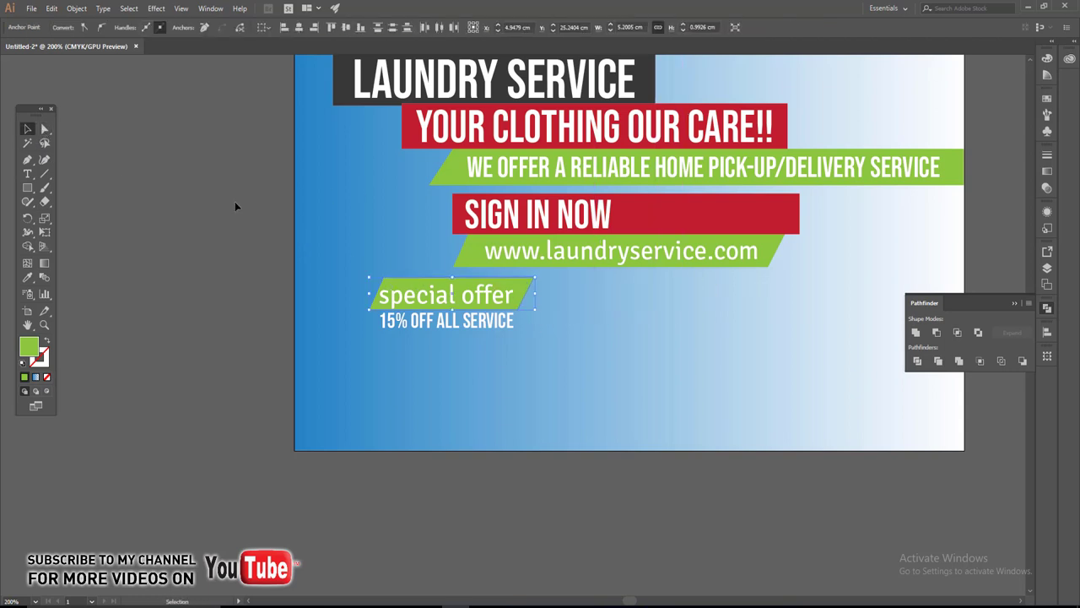
click(26, 276)
click(590, 84)
click(27, 128)
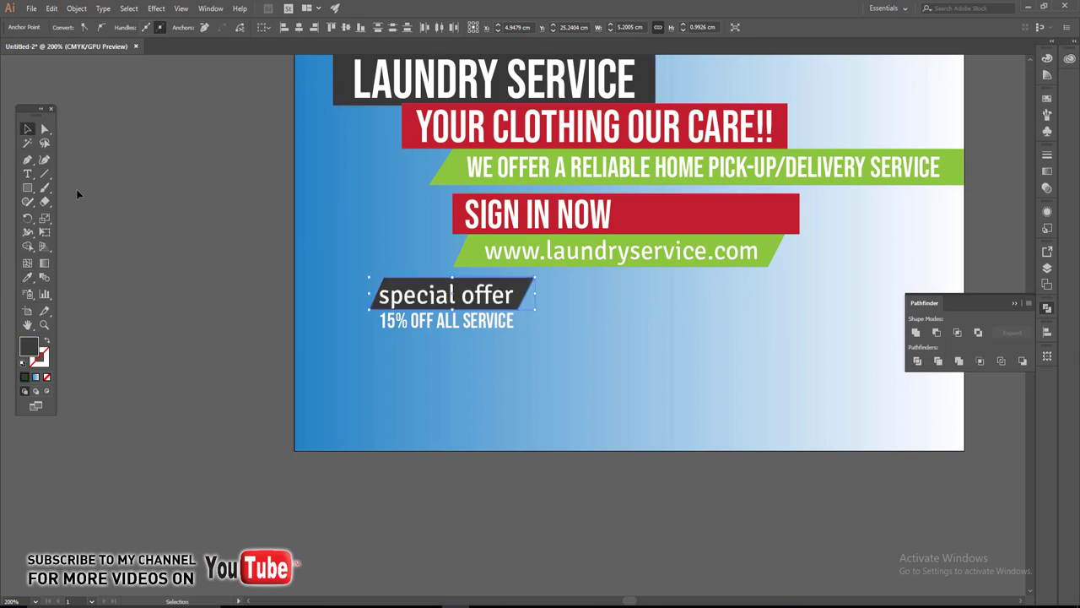
click(76, 189)
Make the '15% OFF ALL SERVICE' text the banners' red
scroll(77, 196, down, 2)
click(426, 286)
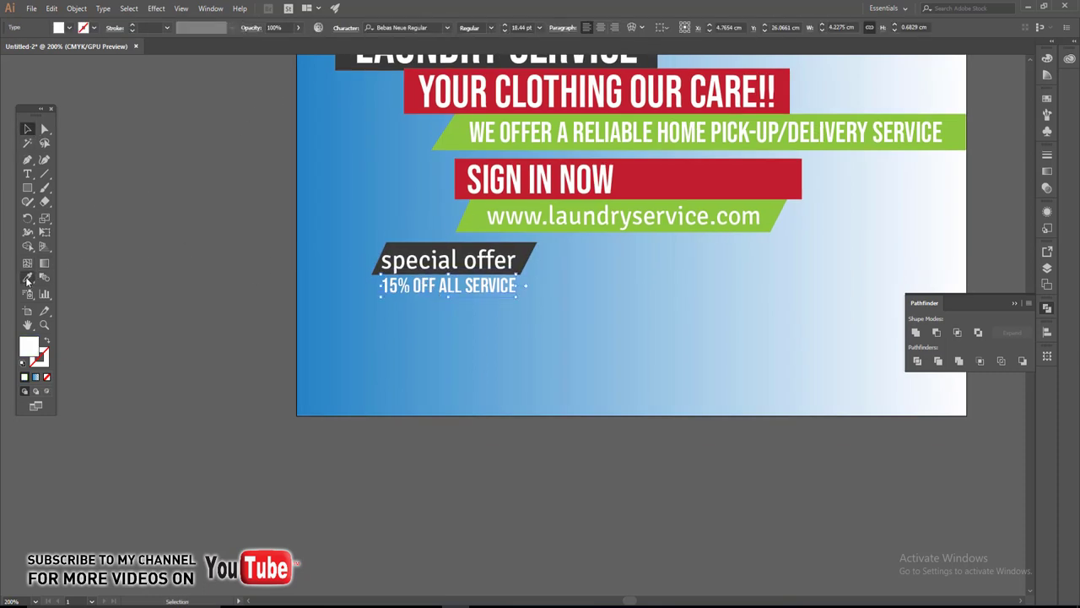
click(27, 278)
click(655, 174)
click(27, 128)
click(330, 317)
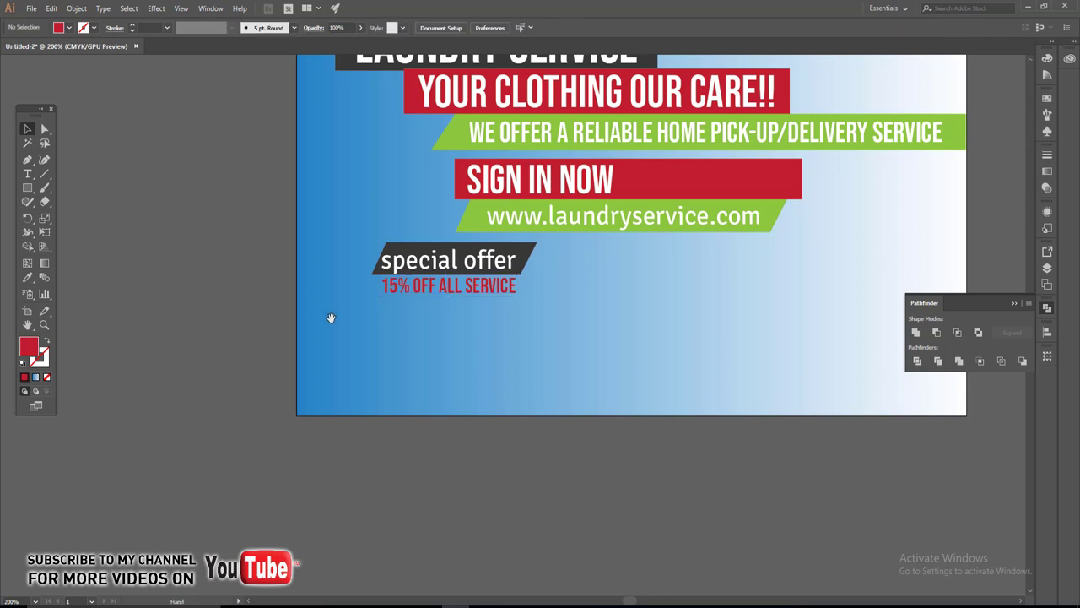
scroll(332, 292, down, 3)
scroll(393, 234, up, 1)
drag(393, 234, 431, 267)
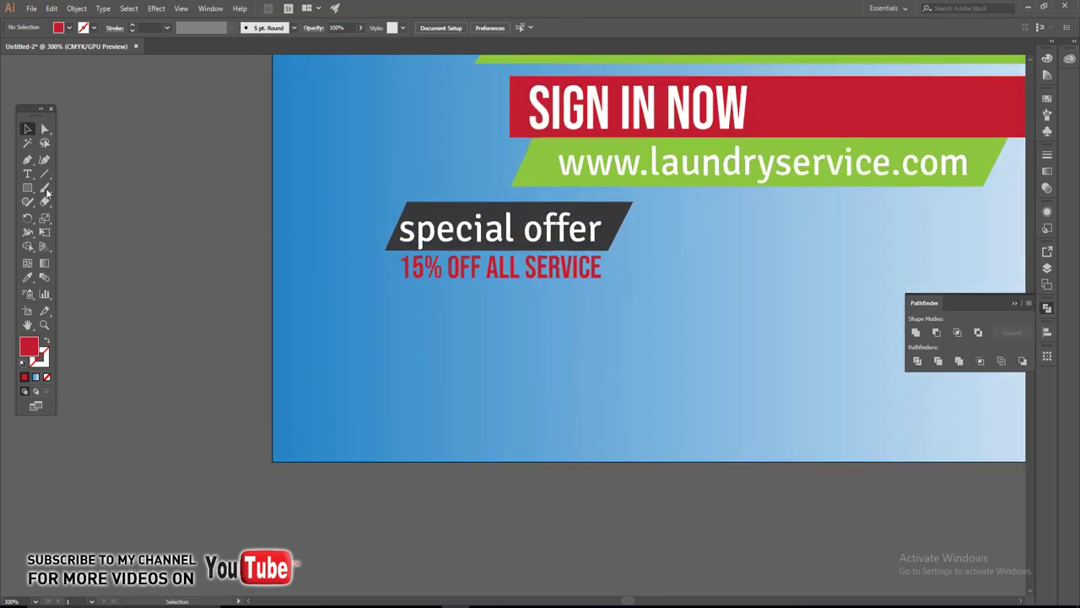
Draw a red rectangle at the flyer's left edge, slant its right side and widen it
click(27, 188)
mouse_move(274, 205)
mouse_down()
mouse_move(374, 276)
mouse_move(348, 280)
mouse_up()
click(45, 128)
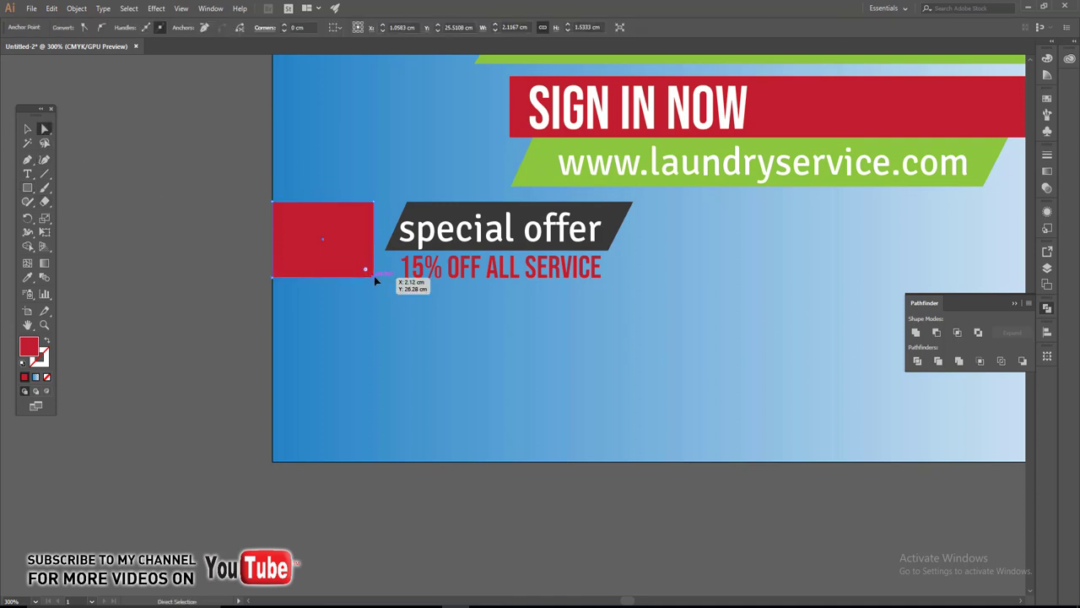
key(v)
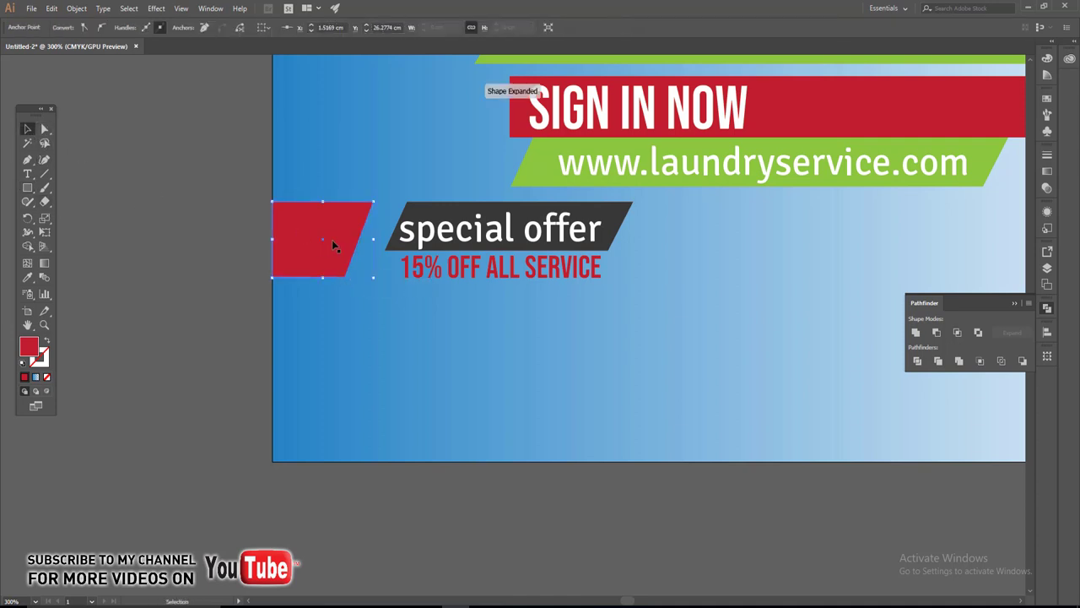
drag(372, 242, 388, 241)
click(399, 331)
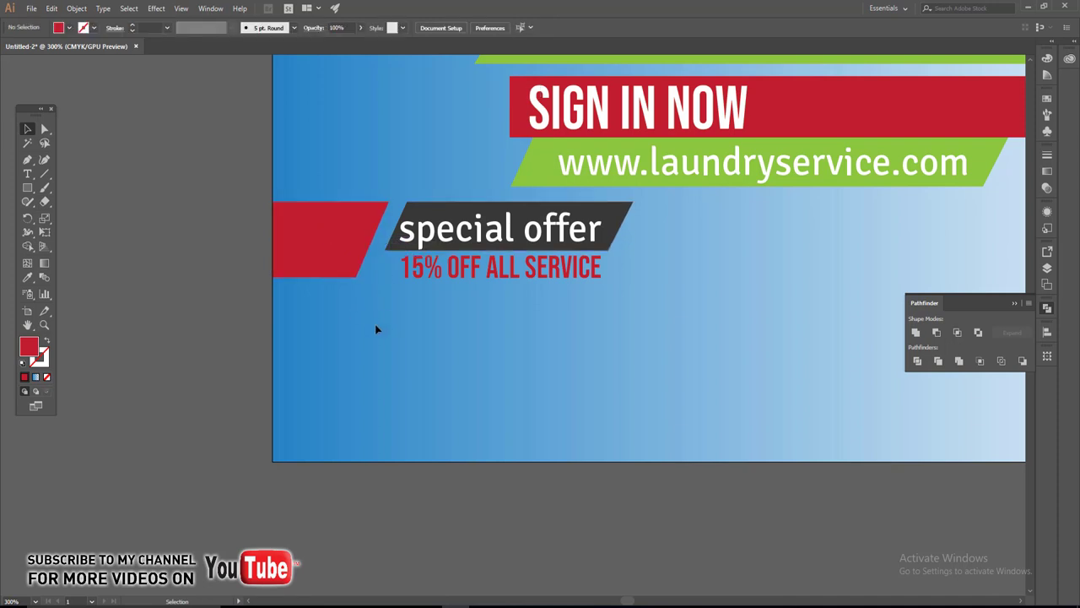
Move the red shape to the right and reflect it both horizontally and vertically
scroll(376, 329, right, 2)
scroll(422, 313, right, 2)
drag(244, 233, 586, 239)
right_click(583, 214)
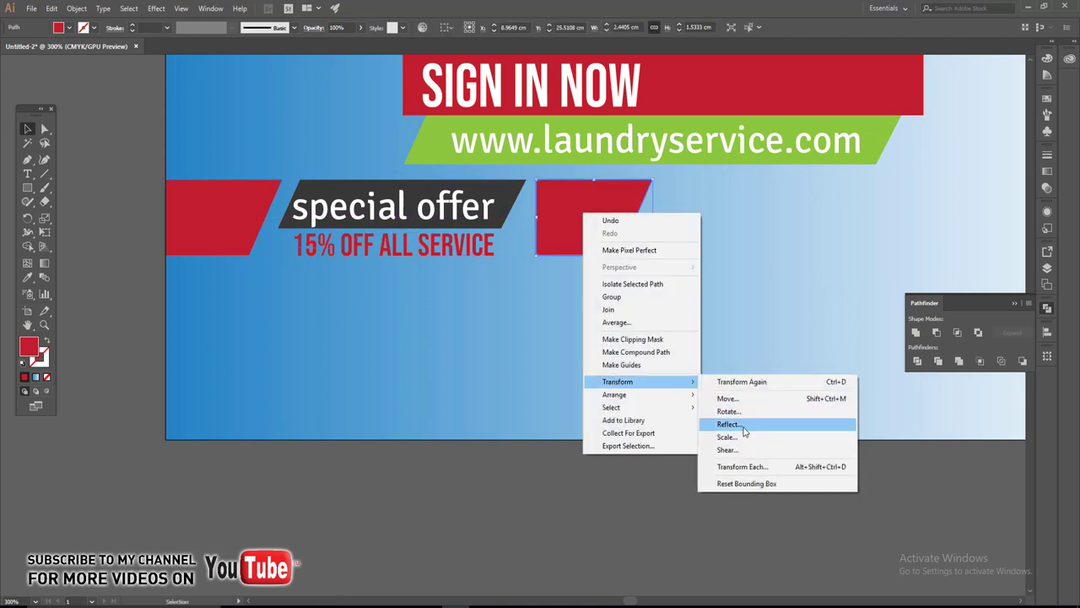
click(729, 423)
click(481, 265)
click(541, 383)
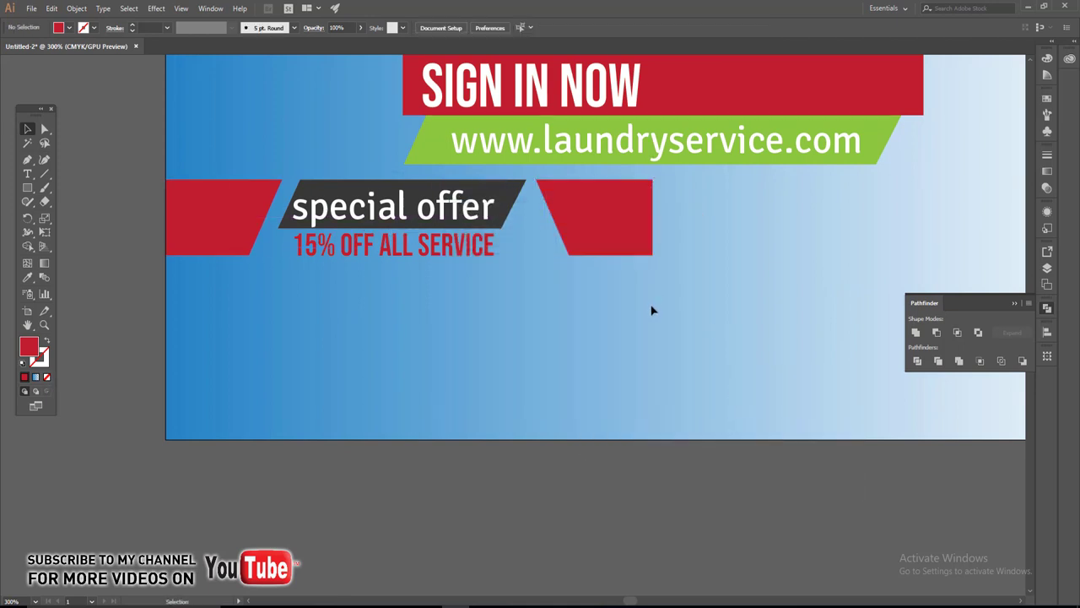
right_click(602, 209)
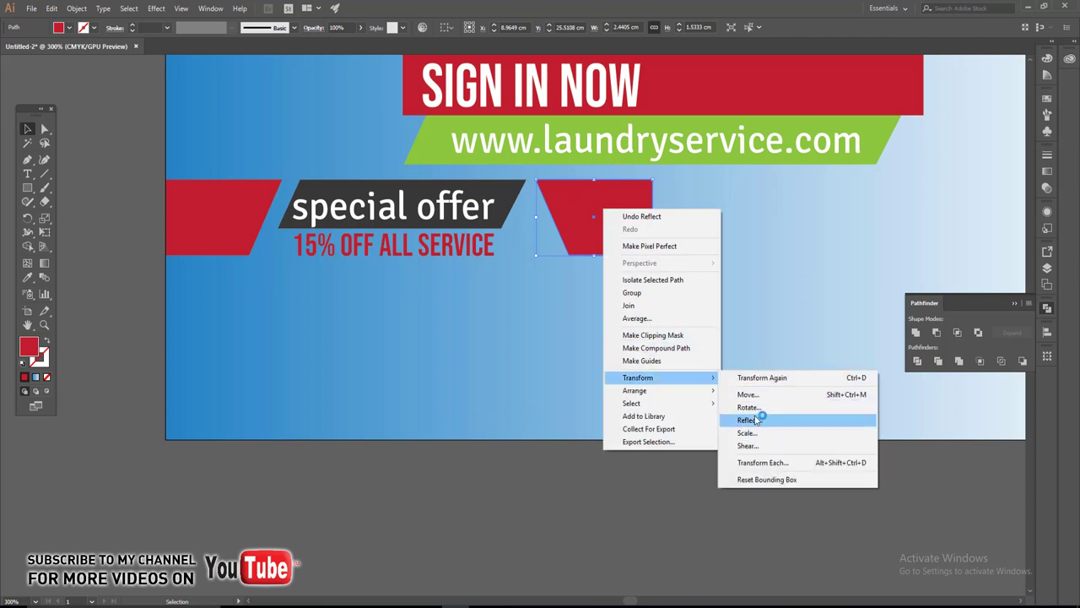
click(743, 418)
click(542, 383)
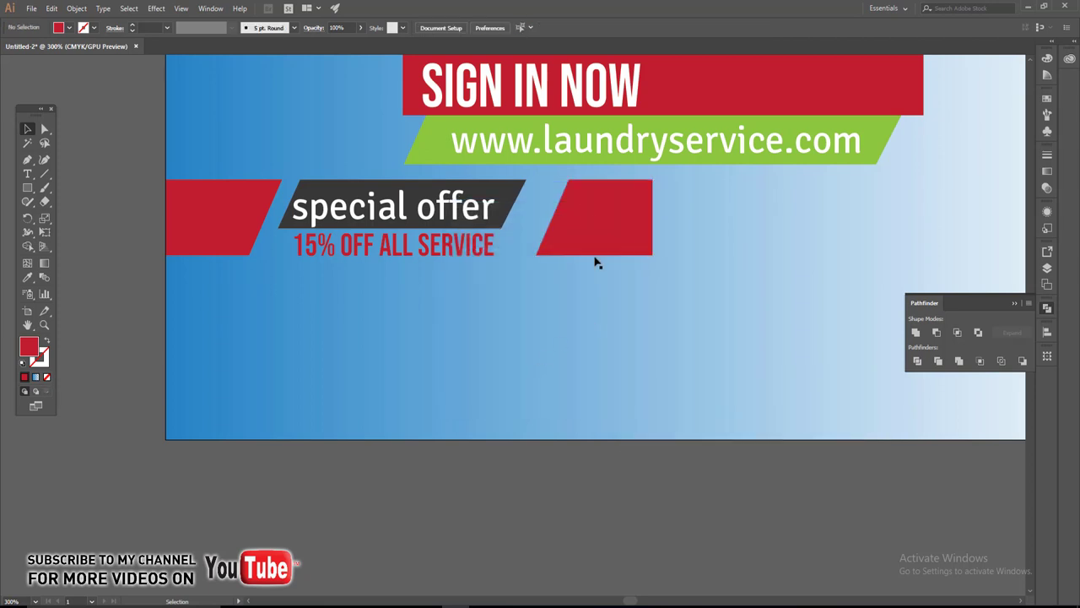
Place the mirrored shape beside the dark banner and stretch its right edge into a long bar
drag(599, 253, 577, 255)
drag(681, 262, 507, 282)
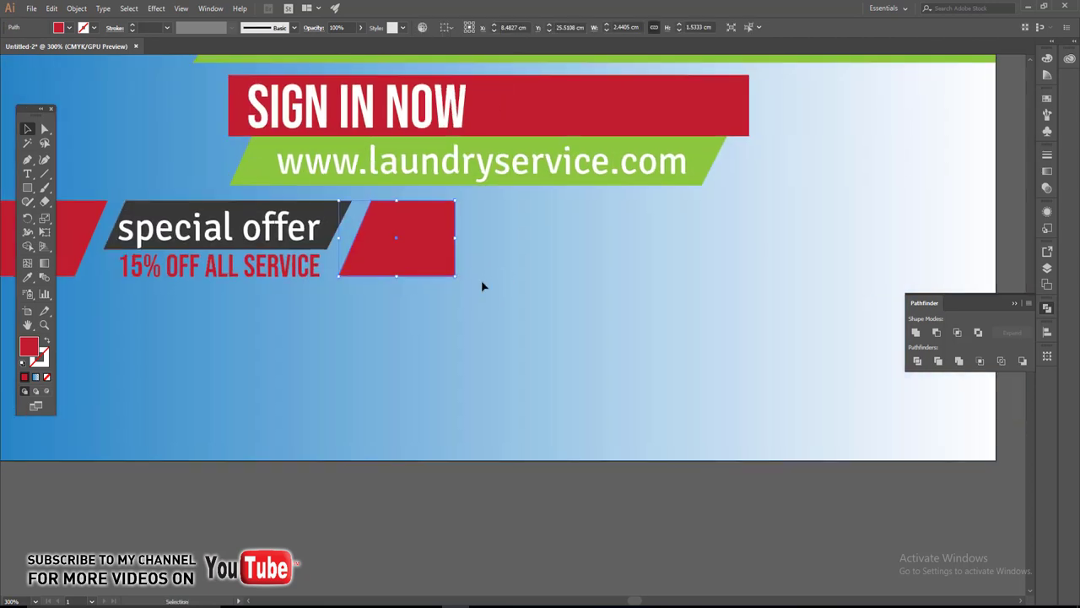
key(a)
drag(447, 268, 579, 281)
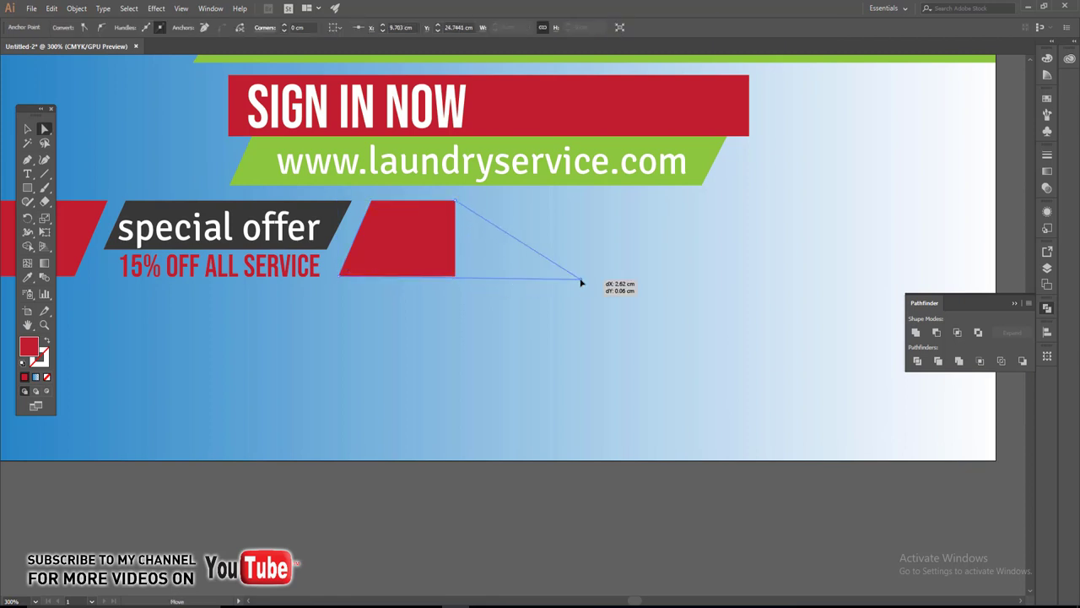
key(ctrl+z)
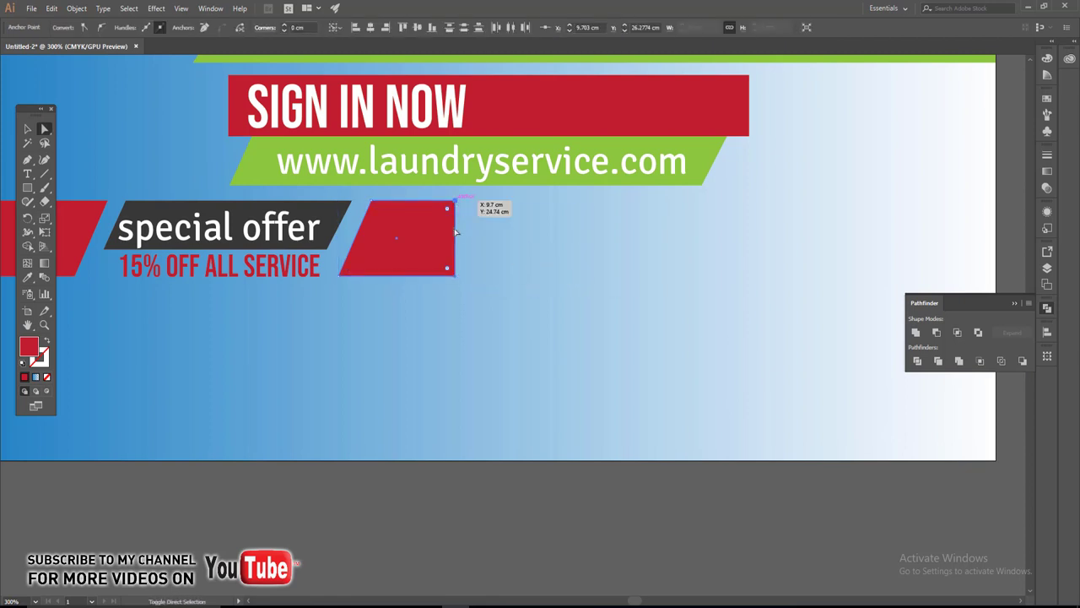
drag(455, 276, 863, 275)
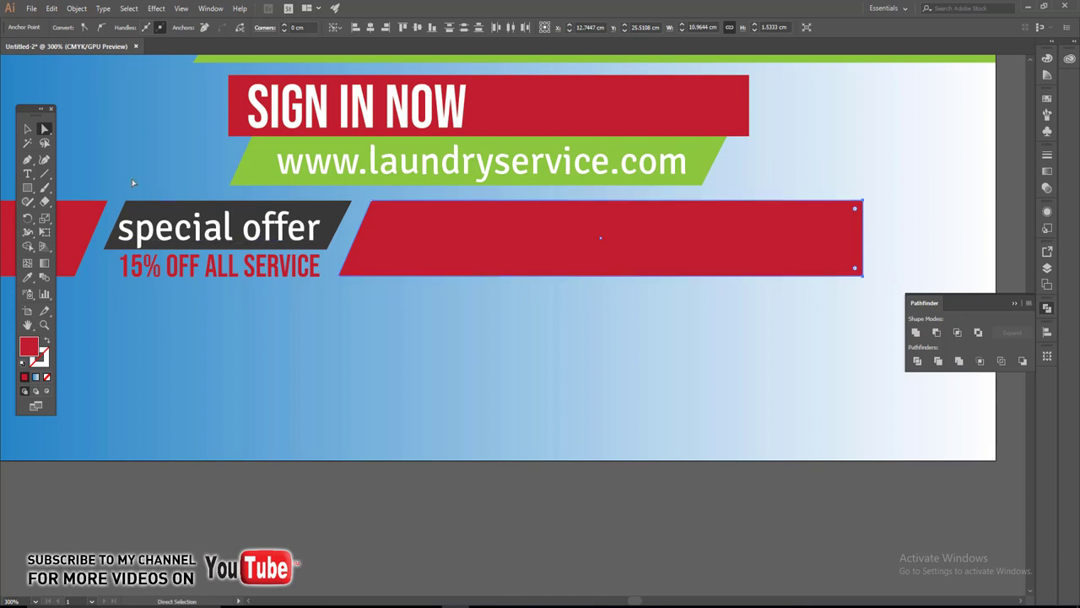
key(v)
click(264, 340)
drag(264, 340, 265, 315)
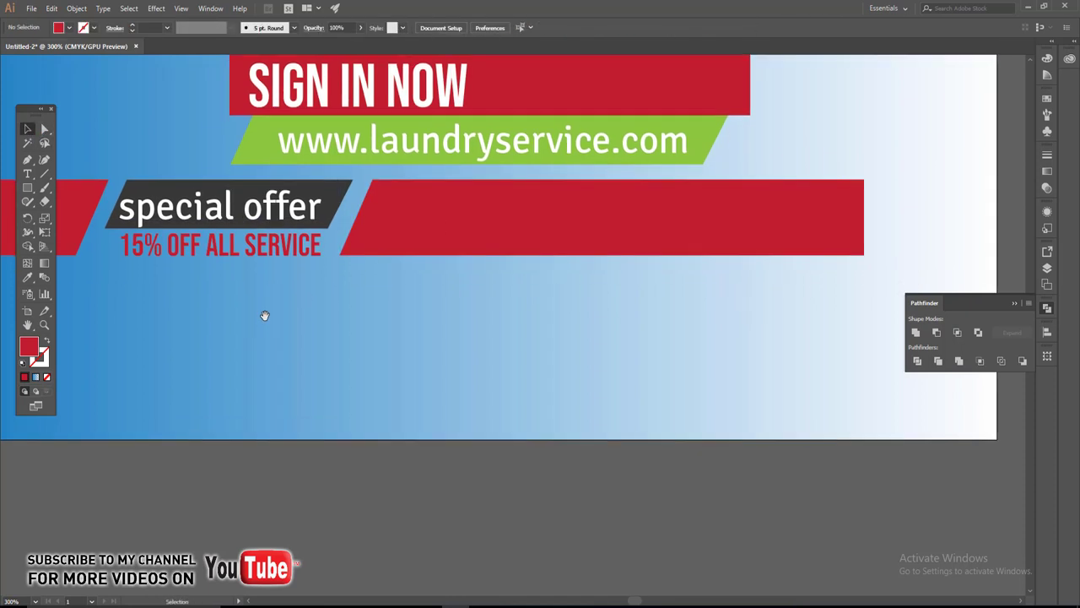
Copy the 'special offer' text onto the long red bar and retype it as 'call us for more information'
drag(288, 235, 557, 235)
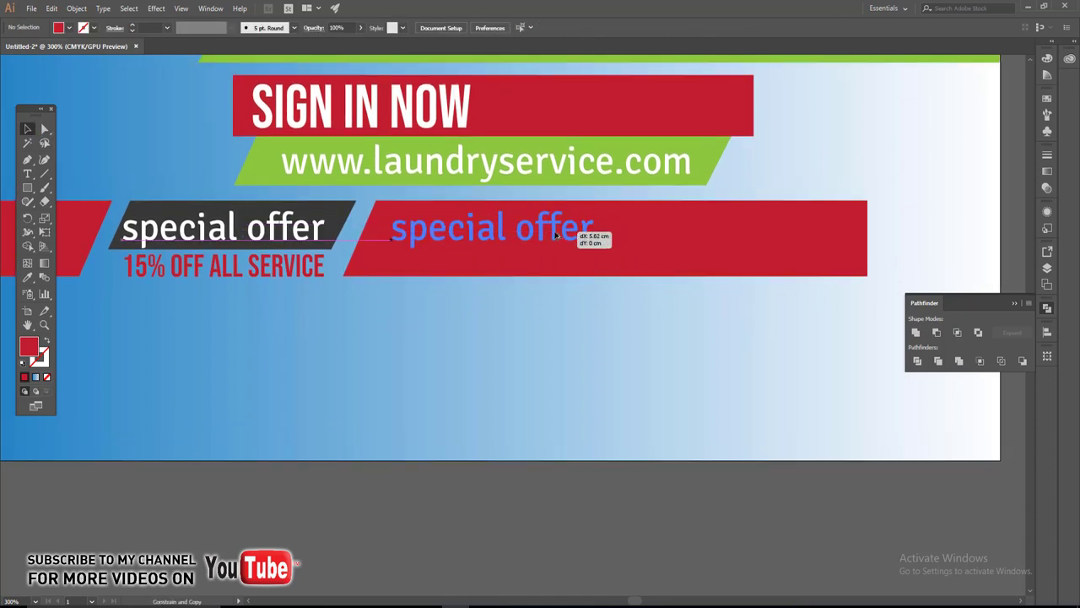
double_click(532, 240)
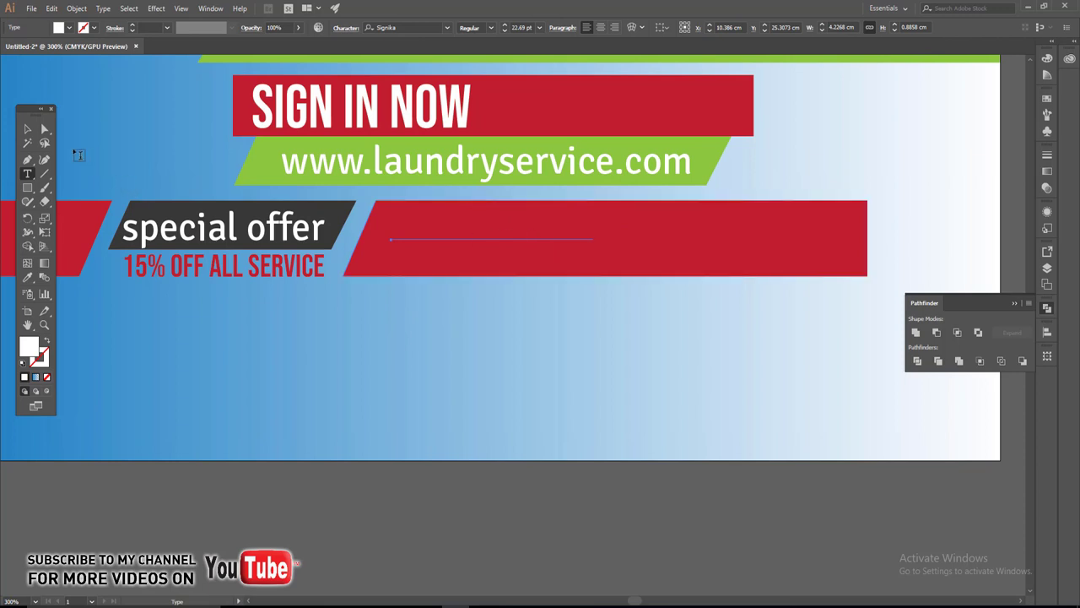
click(27, 130)
click(462, 227)
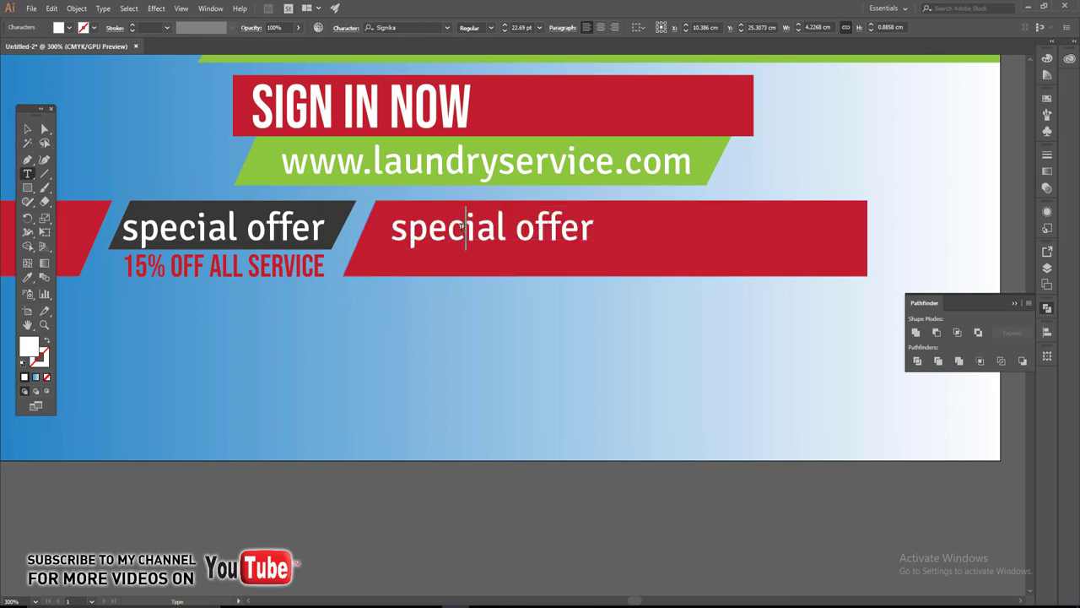
key(ctrl+a)
text(call)
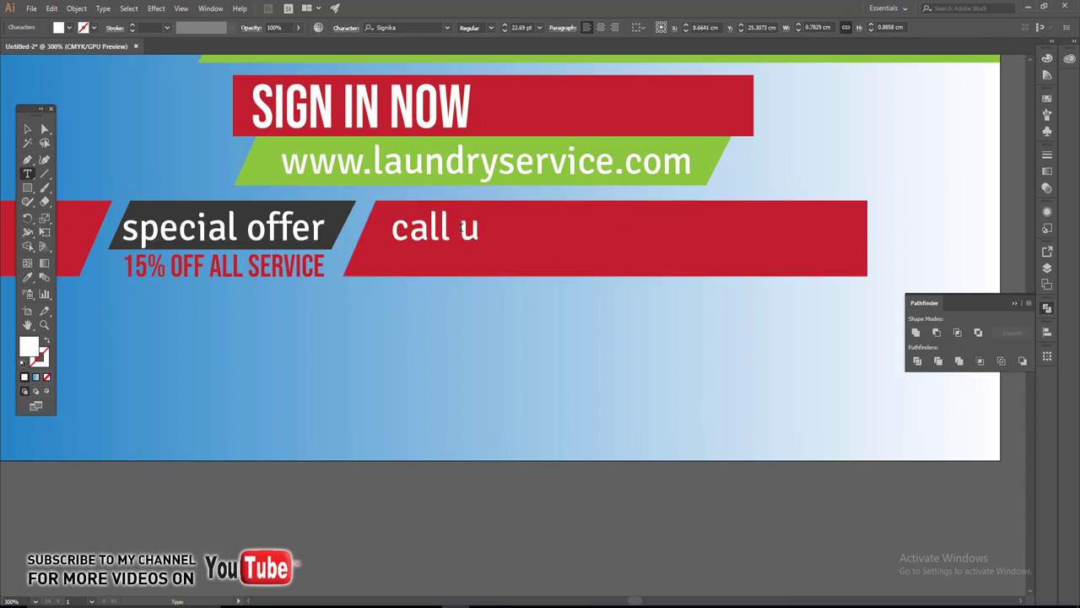
text(r more)
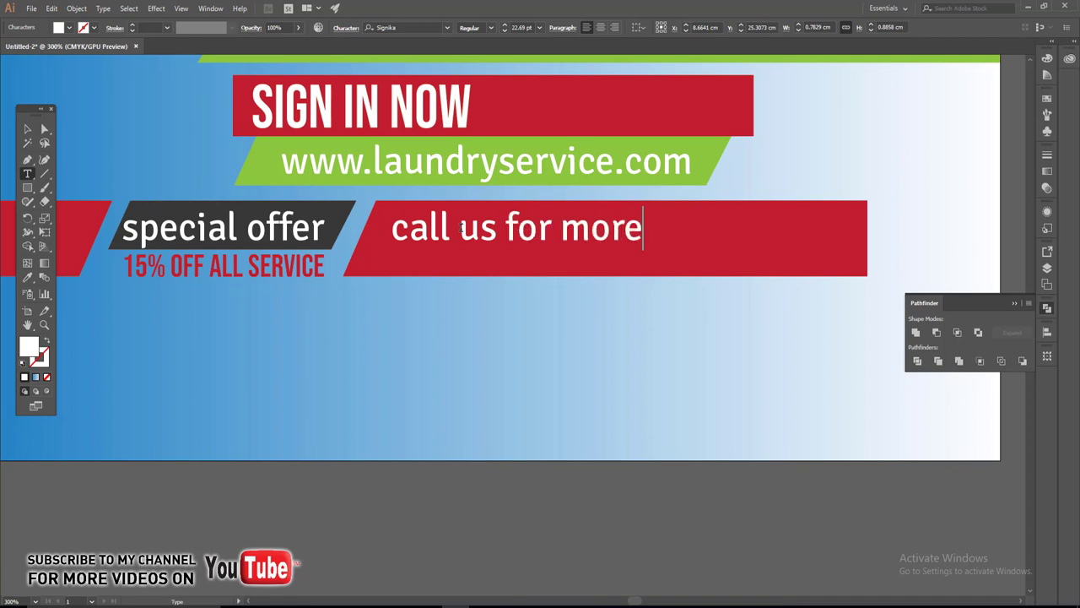
text( in)
text(for)
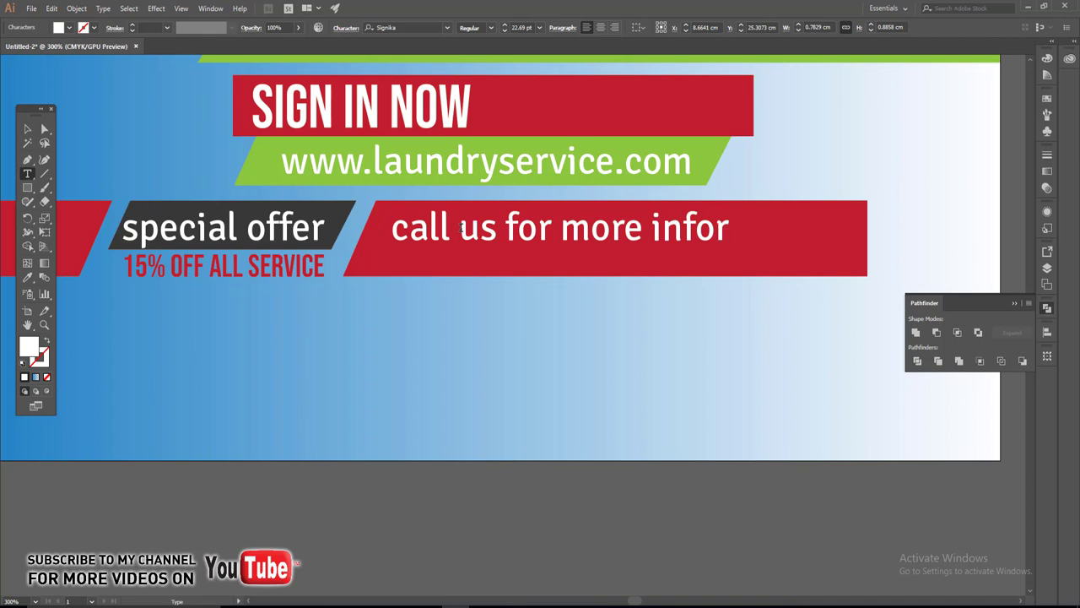
text(am)
key(BackSpace)
key(BackSpace)
text(mnti)
key(BackSpace)
key(BackSpace)
key(BackSpace)
text(ation)
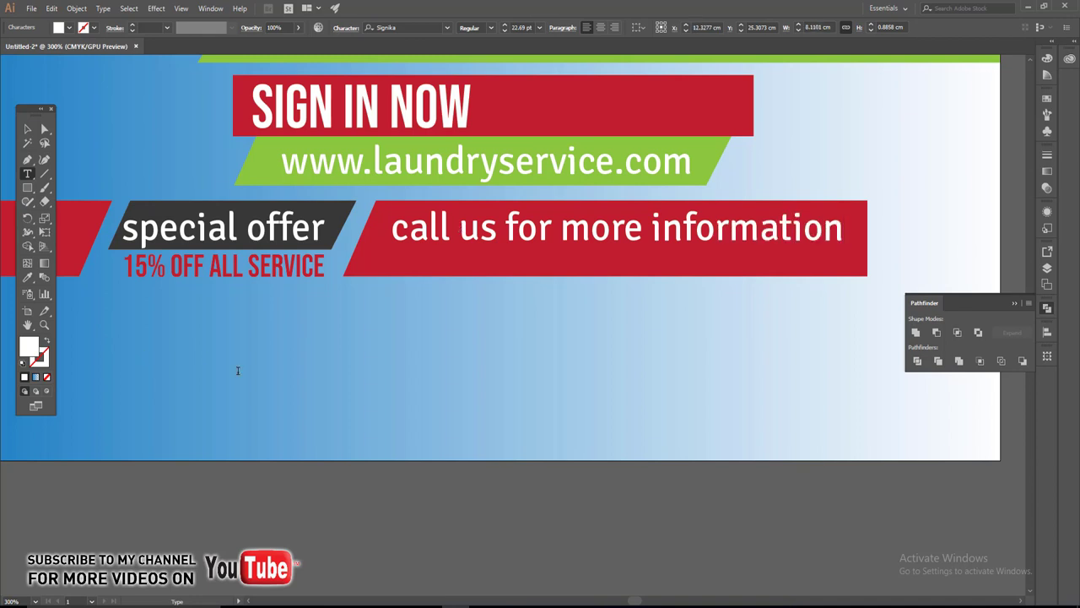
key(Escape)
Copy the '15% OFF ALL SERVICE' line and retype it as the flyer's phone number
drag(607, 307, 540, 325)
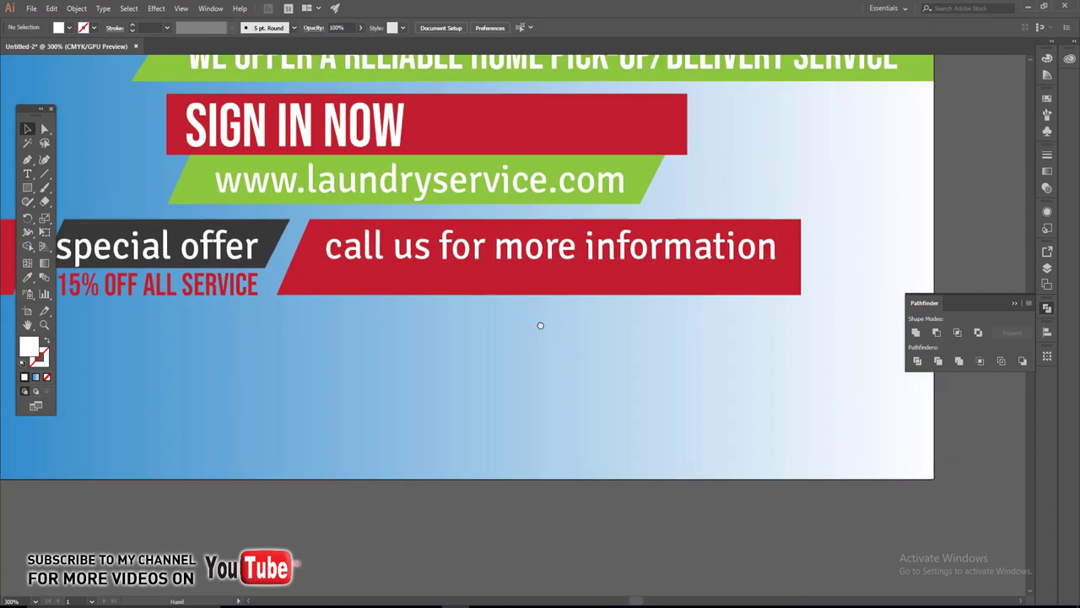
mouse_move(236, 291)
mouse_down()
mouse_move(530, 302)
mouse_move(513, 297)
mouse_up()
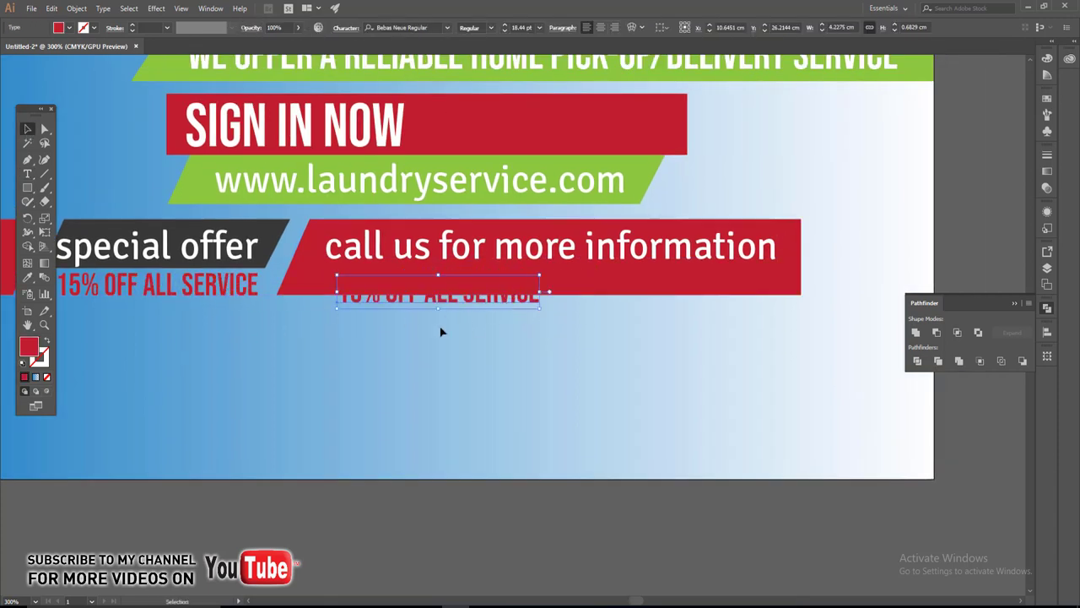
double_click(452, 297)
key(ctrl+a)
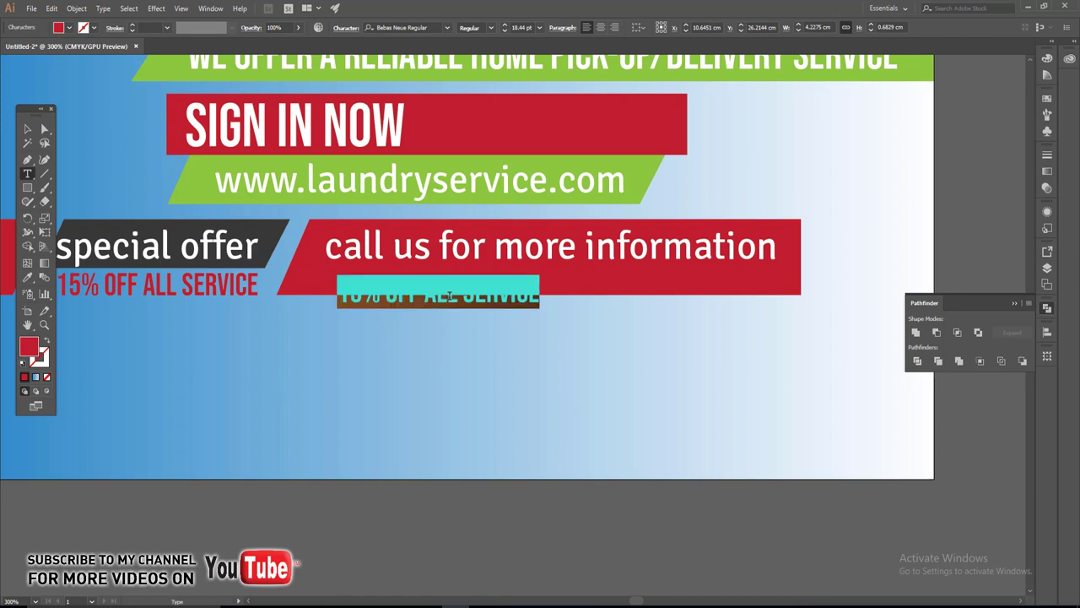
text(%88 123 456 789)
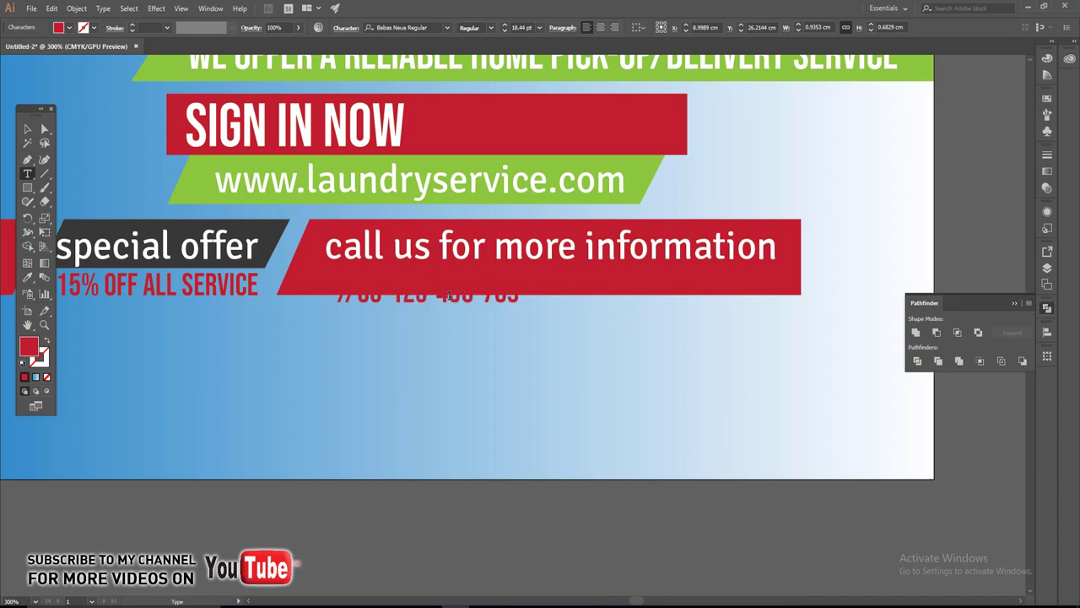
click(27, 129)
Move the phone number up into the red banner and fill it white
click(306, 287)
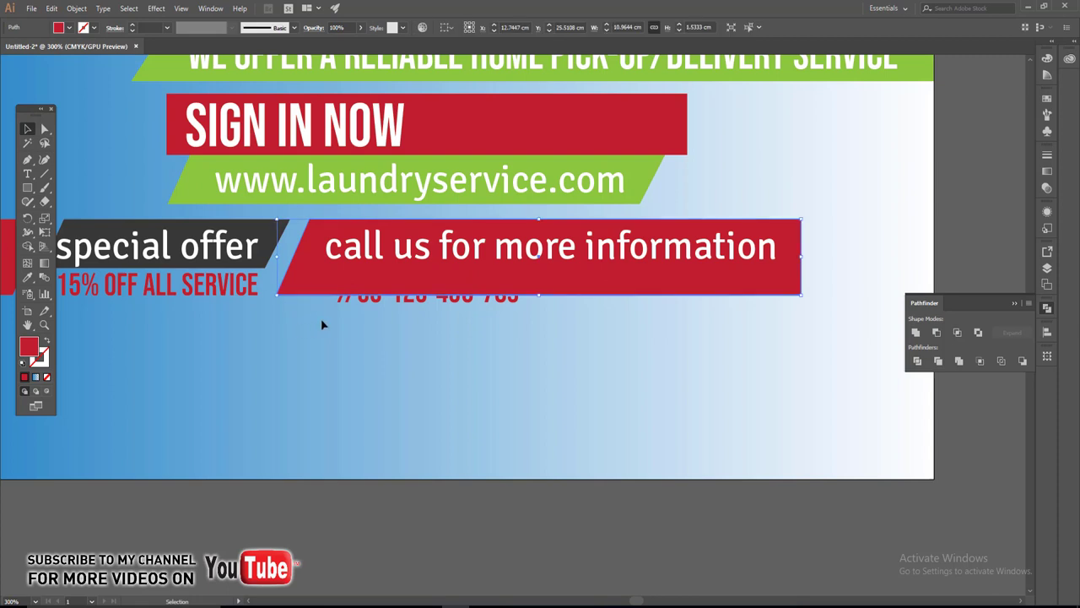
drag(482, 297, 481, 277)
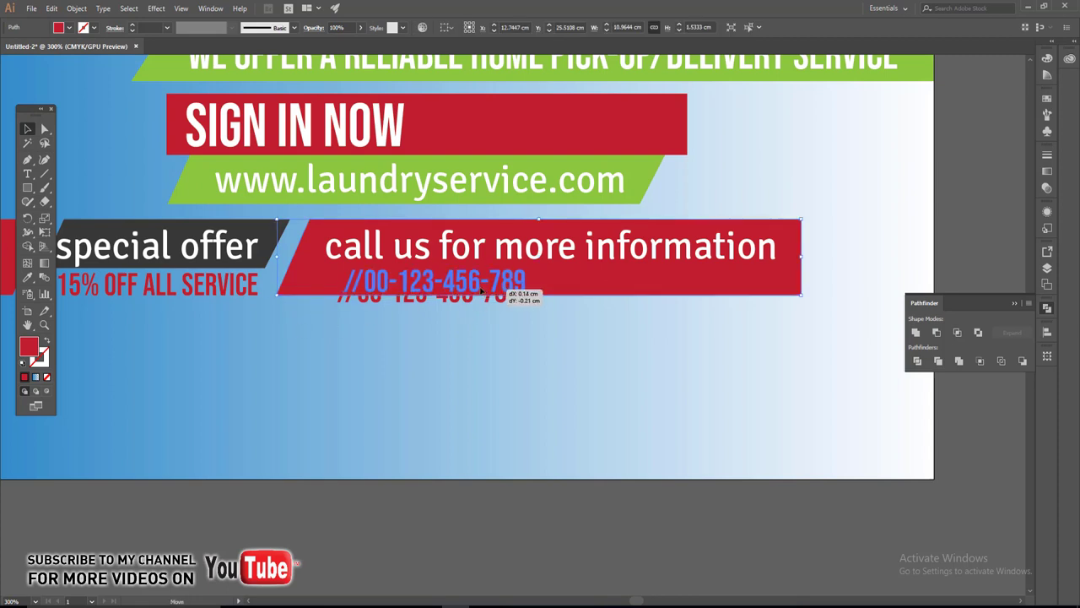
click(70, 28)
click(28, 51)
click(348, 318)
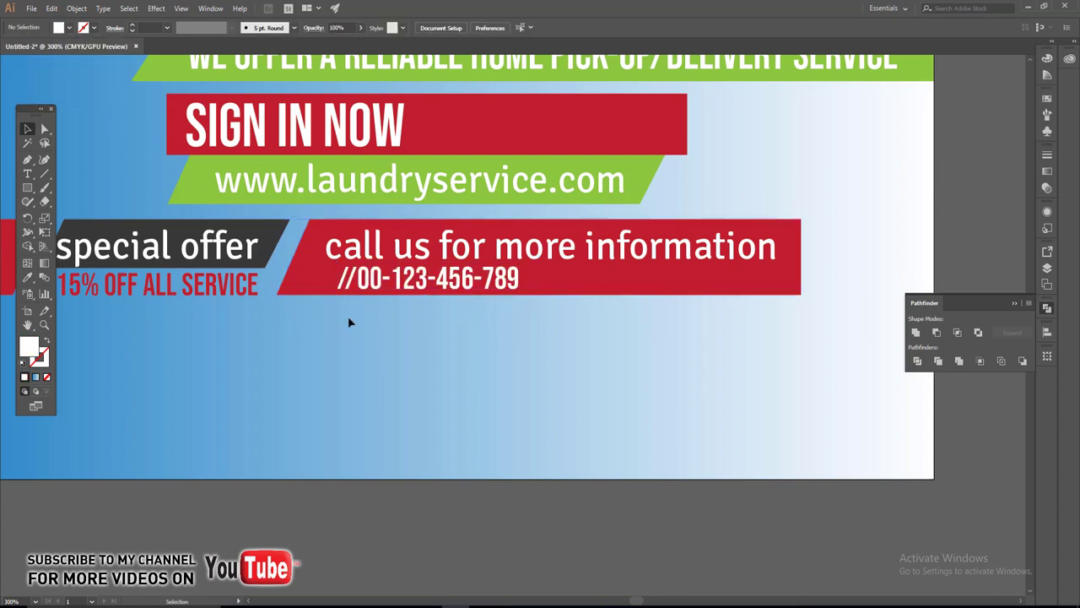
Delete 'formation' so the banner text reads 'call us for more in'
click(550, 238)
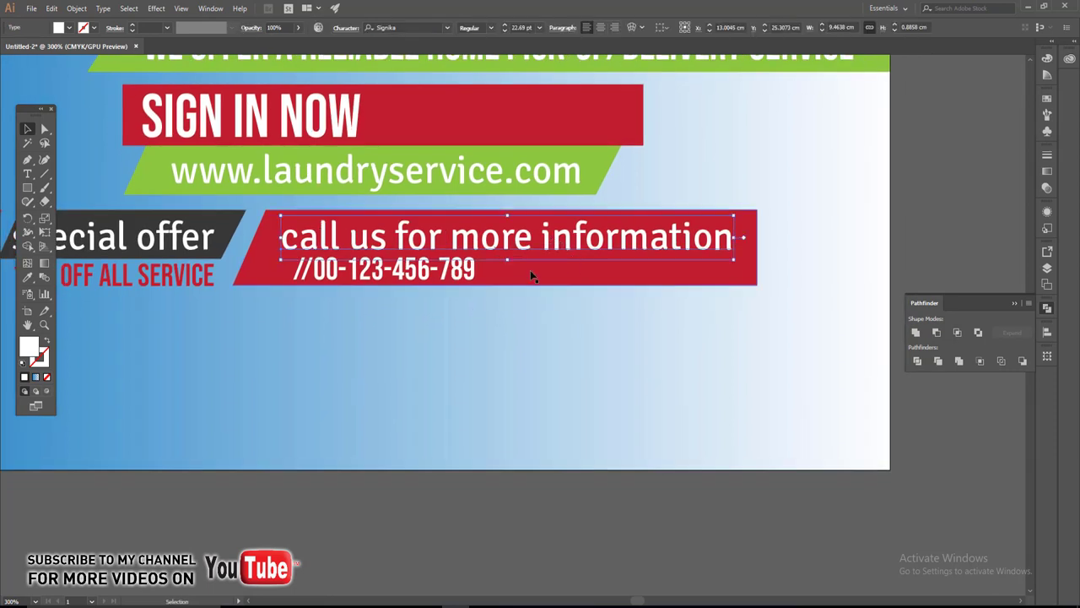
key(t)
drag(572, 237, 817, 232)
key(BackSpace)
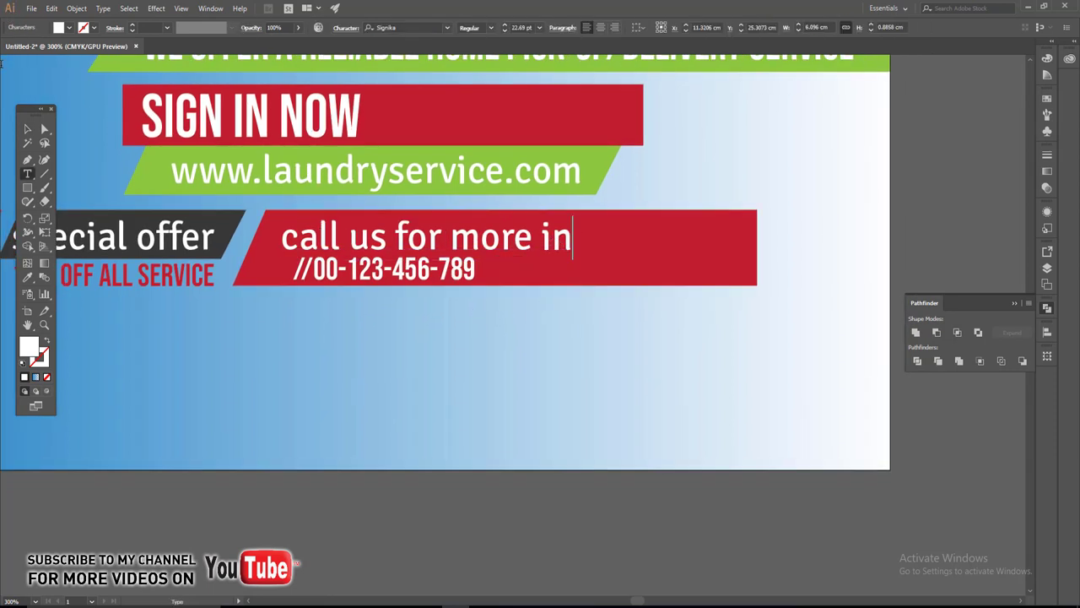
key(Escape)
Pull the red banner's right corners left into a slanted end and nudge the phone number right
key(a)
click(757, 286)
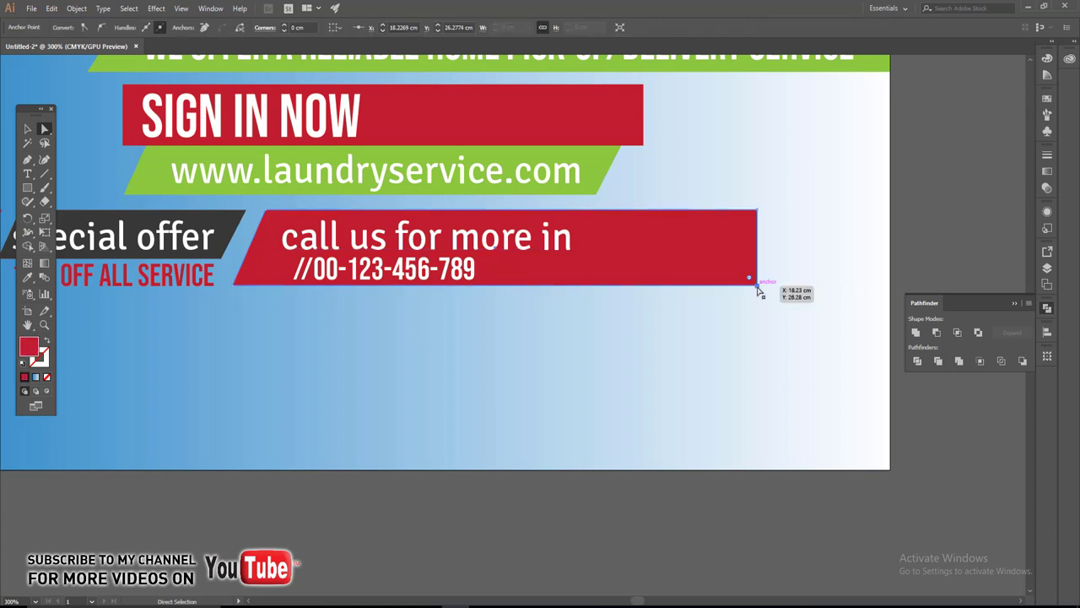
drag(758, 286, 572, 287)
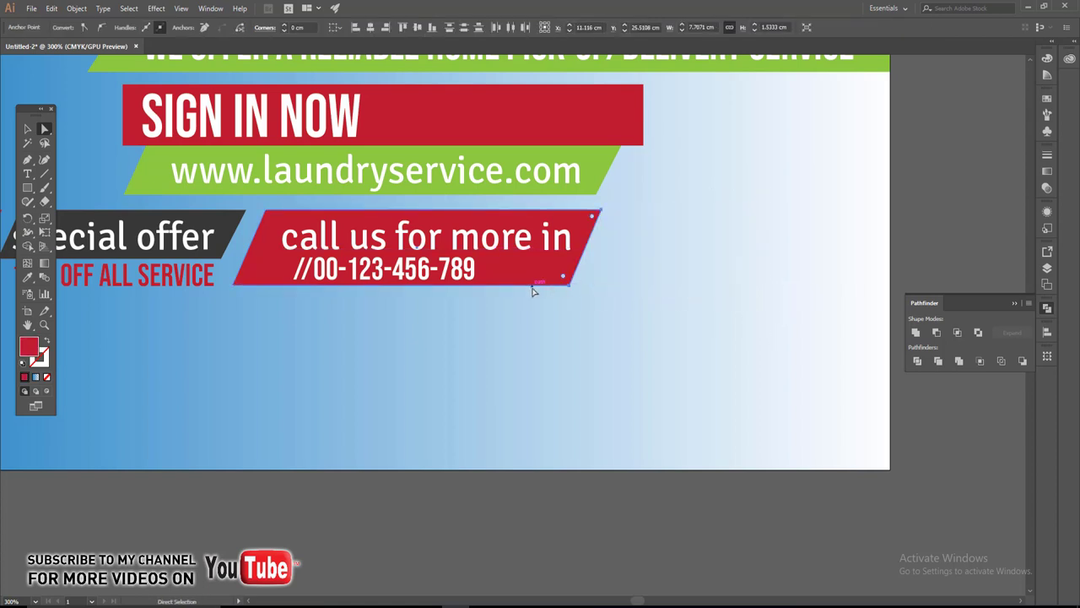
key(v)
scroll(477, 292, up, 1)
drag(464, 268, 505, 271)
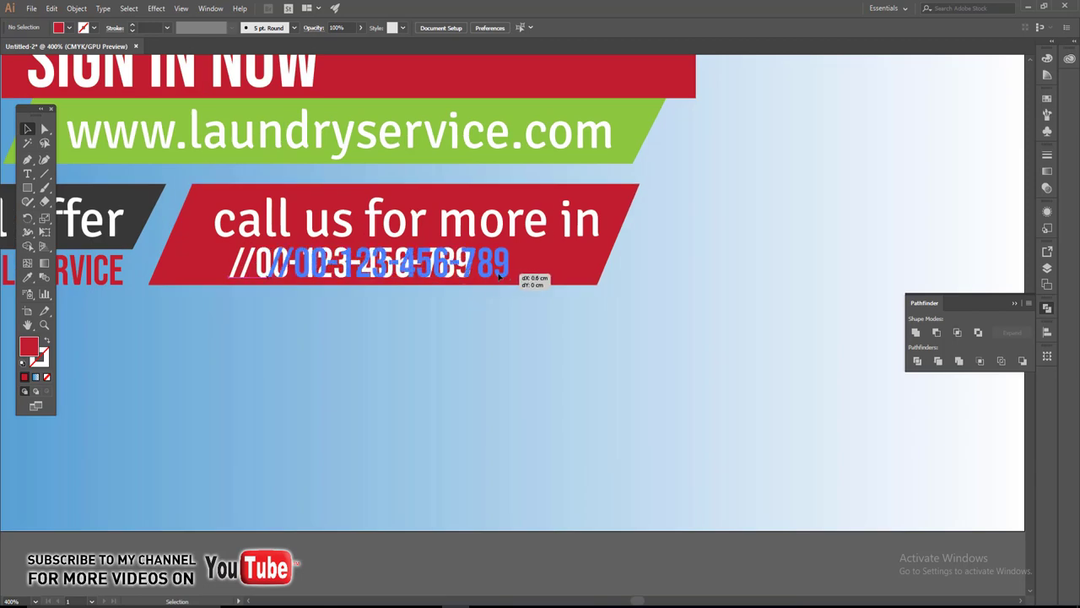
click(499, 346)
Check the '15% OFF ALL SERVICE' line and expand Layer 1 in the Layers panel
scroll(500, 347, down, 3)
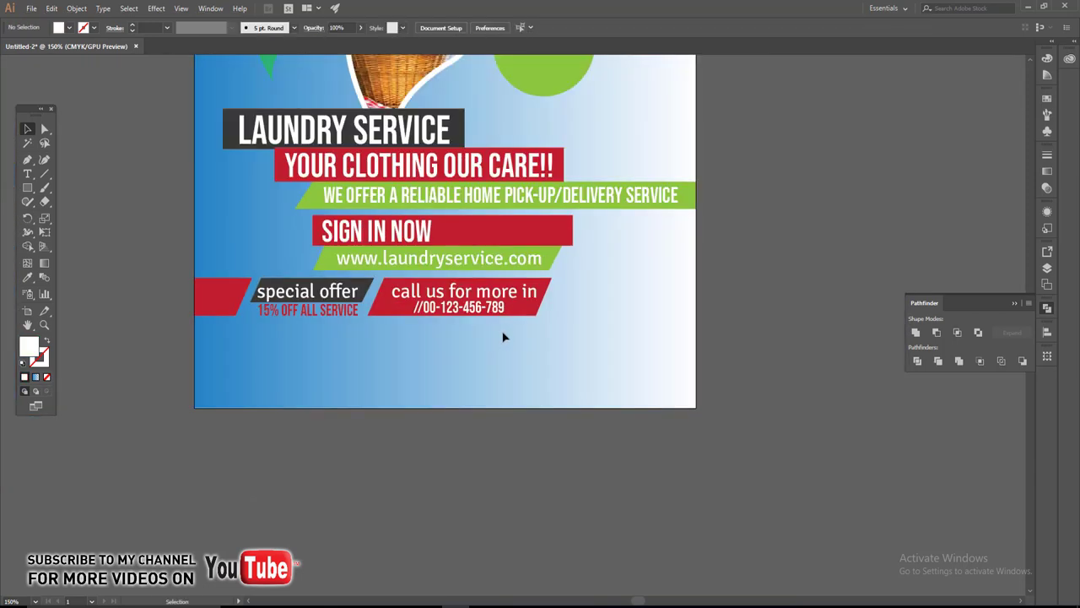
scroll(454, 338, up, 2)
scroll(400, 349, up, 2)
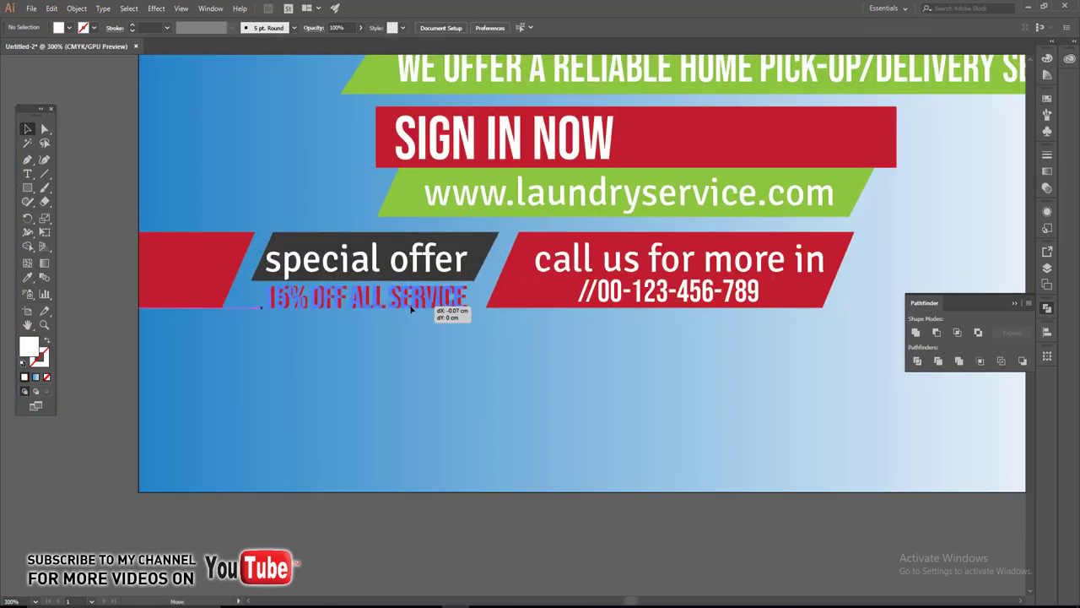
click(448, 300)
click(428, 349)
click(1048, 268)
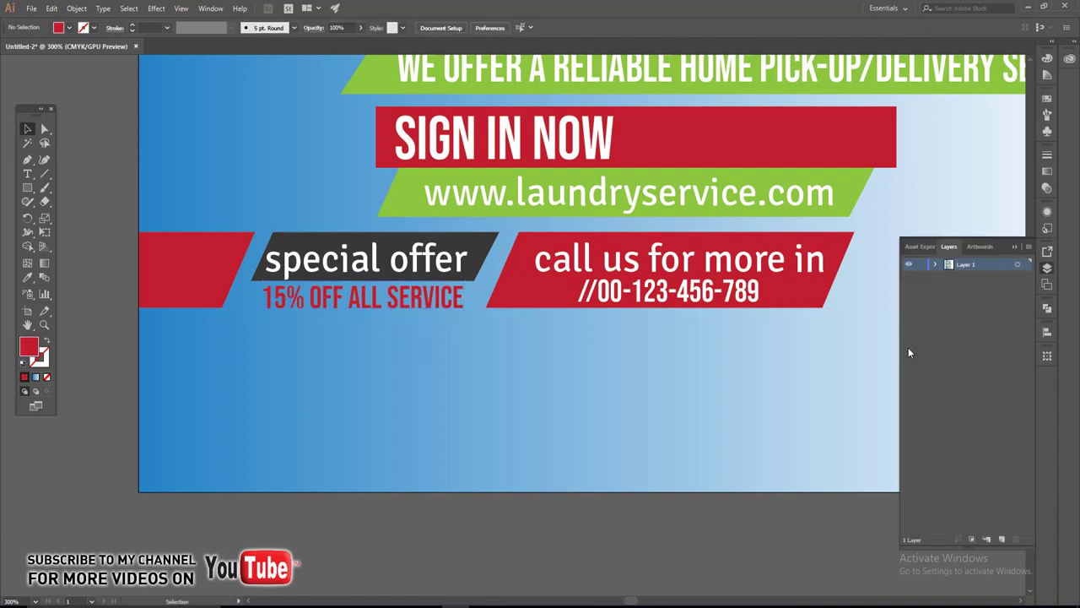
click(934, 265)
Set the background rectangle's gradient to Radial and reverse it so the edges are blue
click(624, 436)
key(ctrl+0)
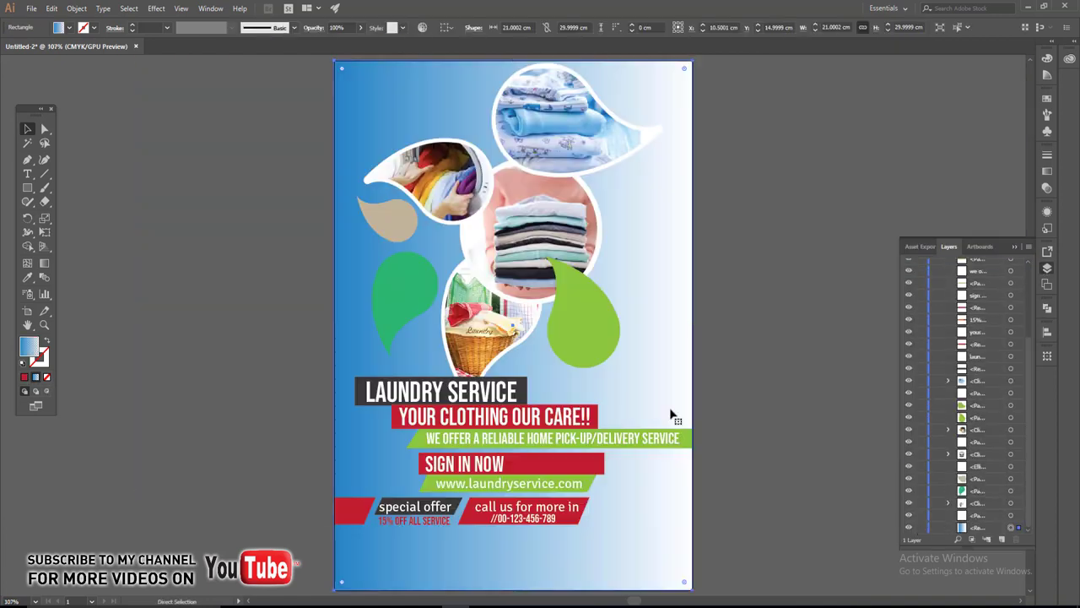
key(v)
click(1047, 172)
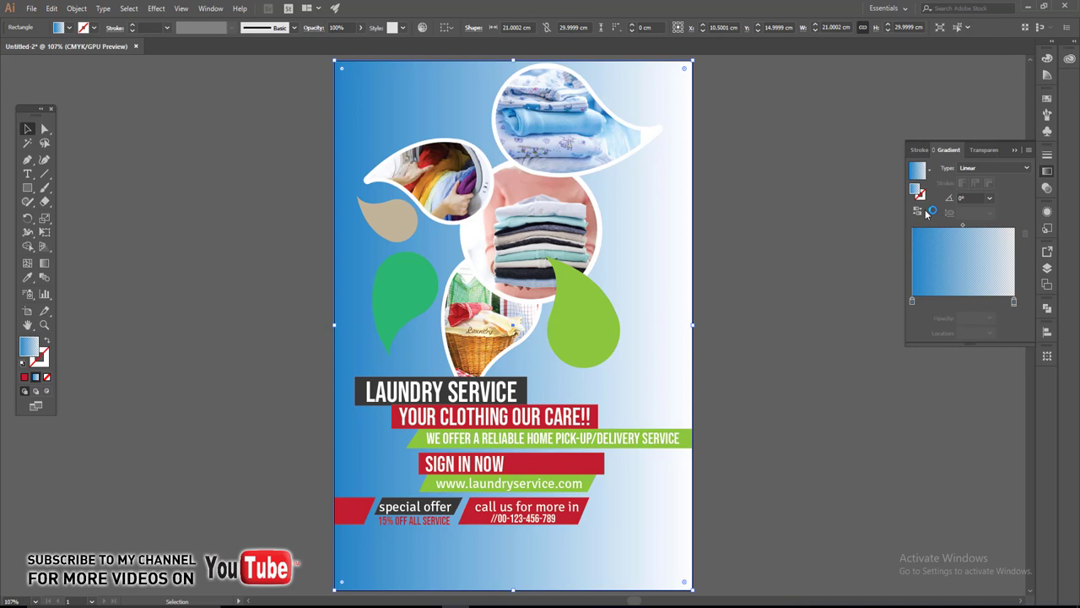
click(974, 169)
click(966, 181)
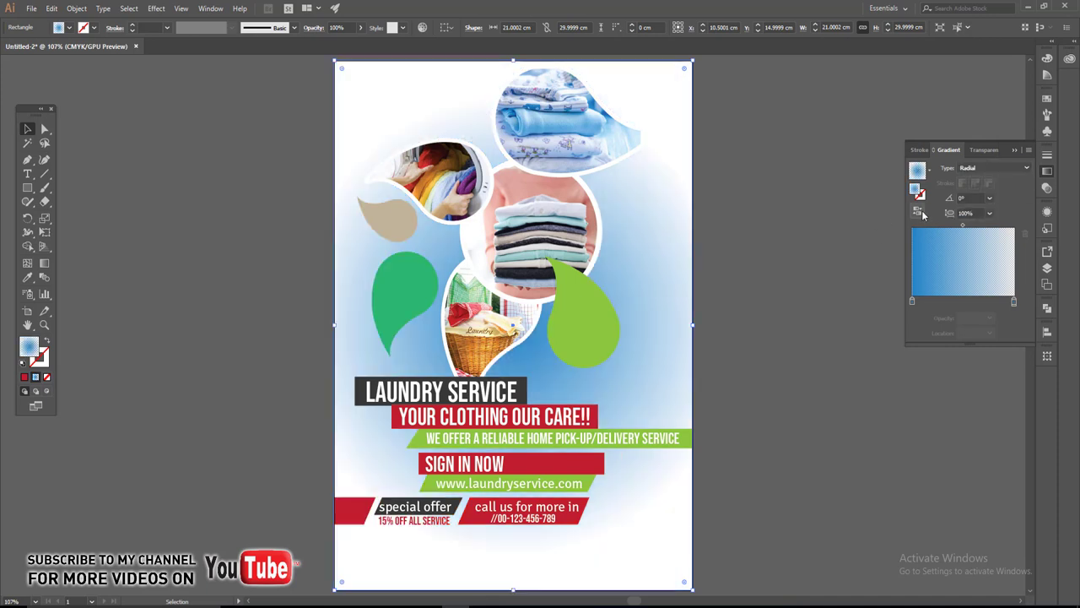
click(917, 211)
scroll(612, 253, down, 1)
drag(612, 254, 591, 249)
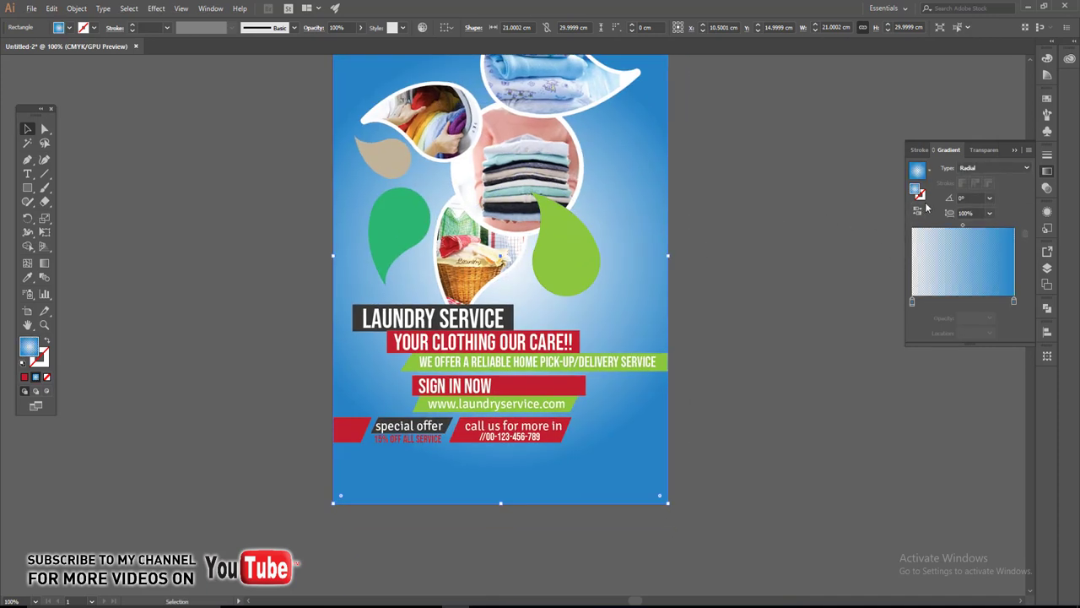
Widen the radial gradient across the background with the Gradient tool, then deselect
click(44, 262)
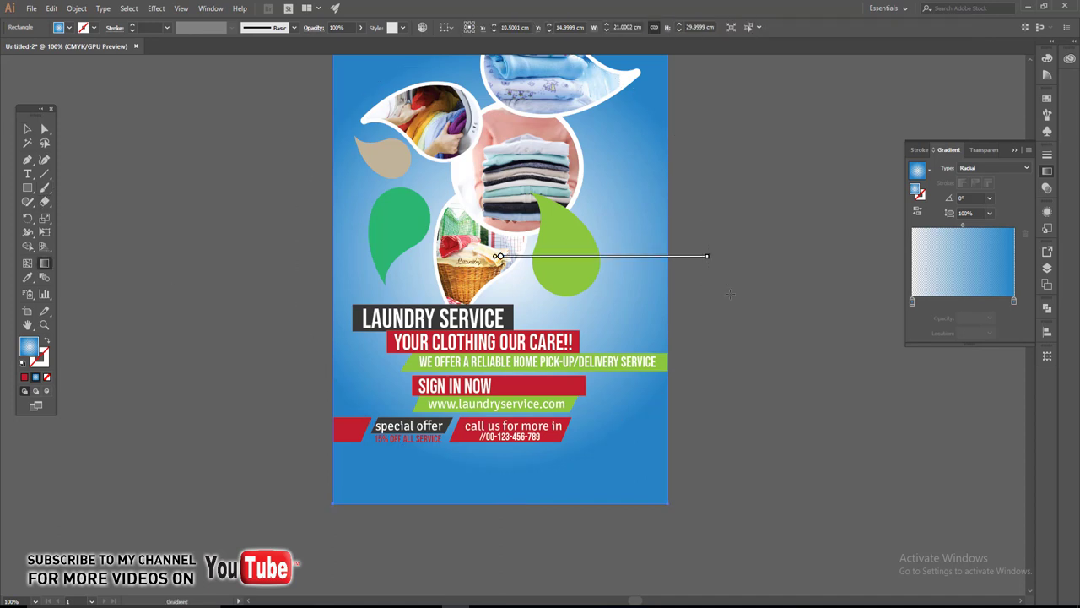
drag(708, 259, 781, 258)
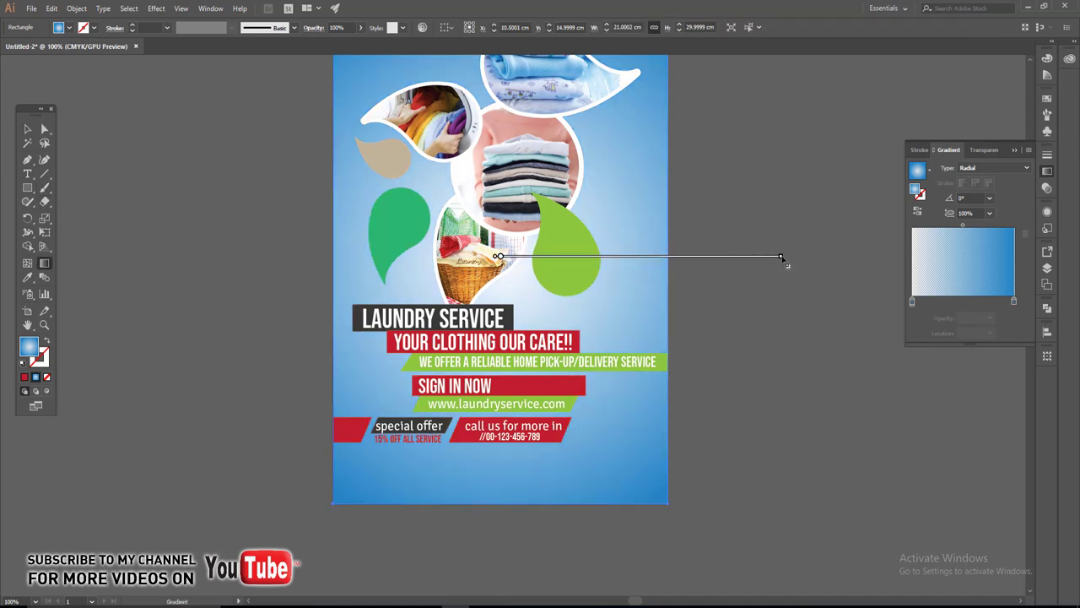
key(ctrl+shift+a)
key(v)
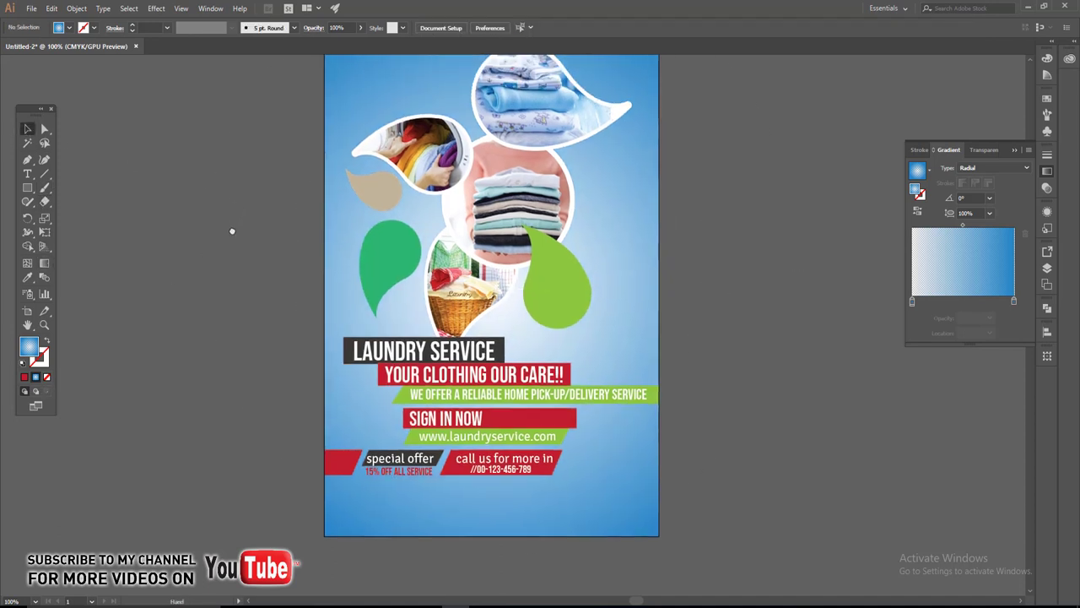
scroll(211, 186, up, 2)
click(28, 187)
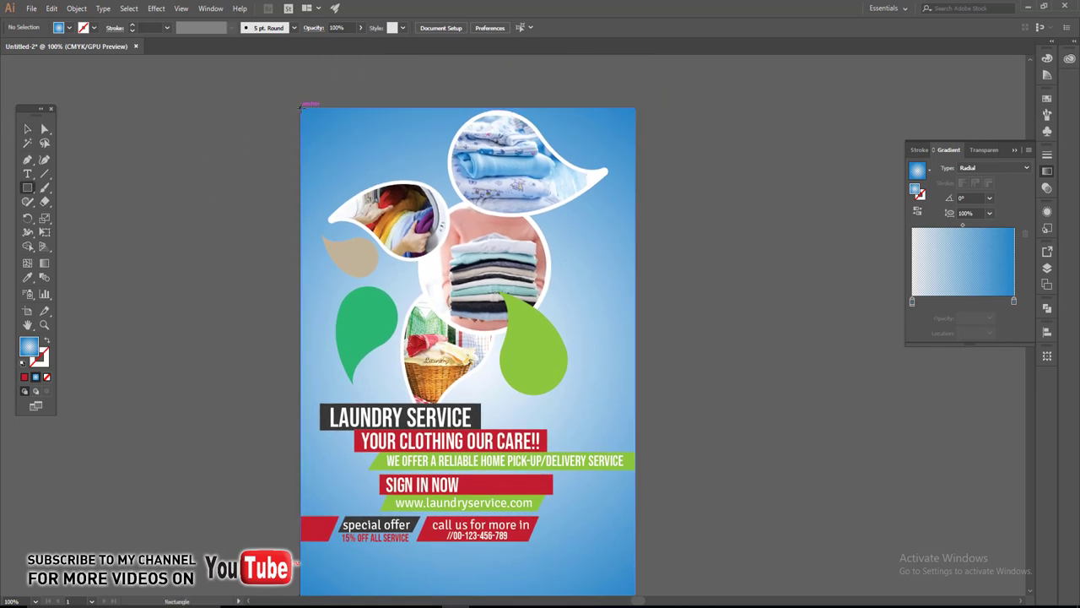
Draw a rectangle over the upper-left area and delete its bottom-right anchor to make a triangle
drag(301, 108, 549, 384)
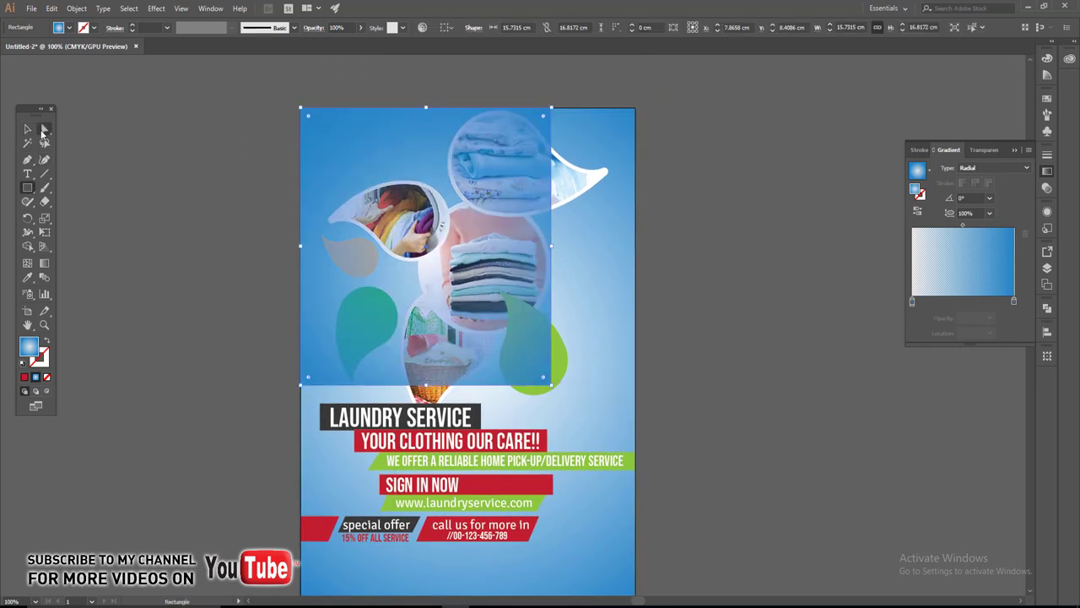
click(26, 159)
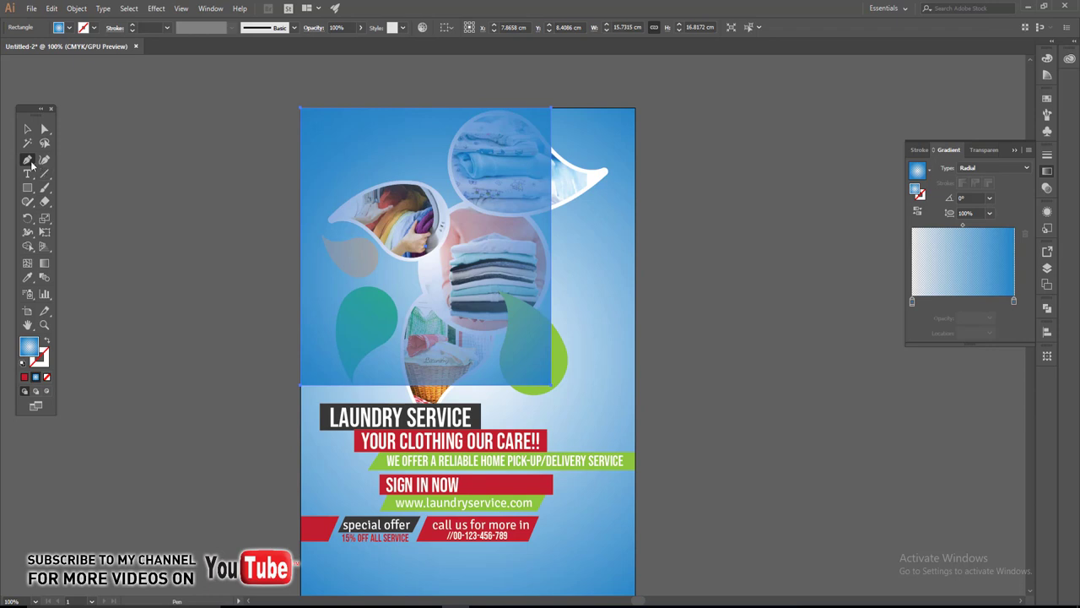
drag(28, 161, 84, 188)
click(553, 389)
click(27, 128)
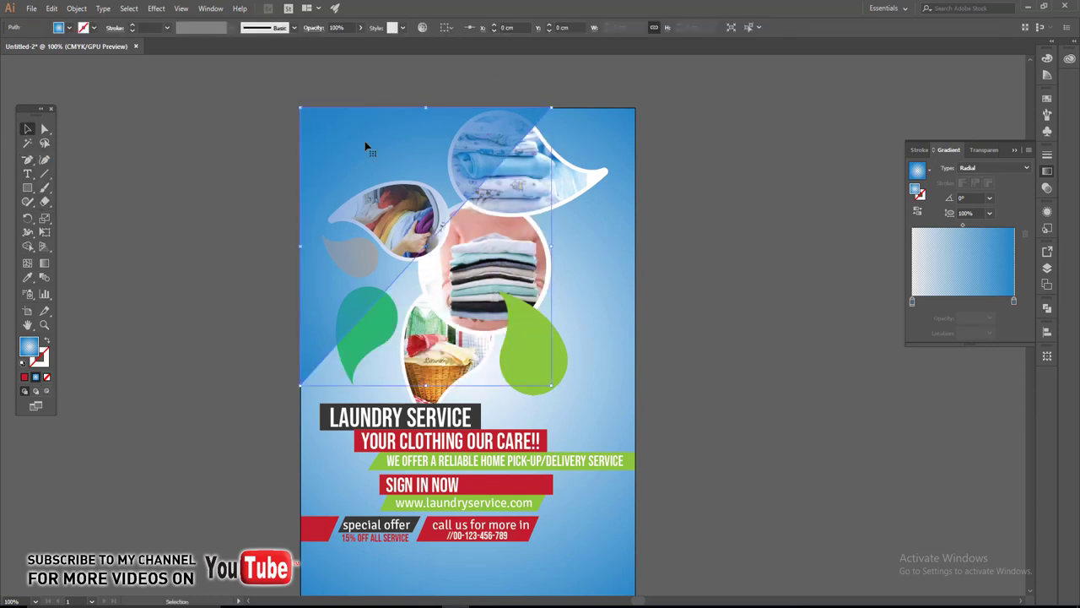
Fill the triangle, send it behind the photos and droplets, and lower its opacity to 8%
click(70, 27)
click(30, 47)
click(23, 47)
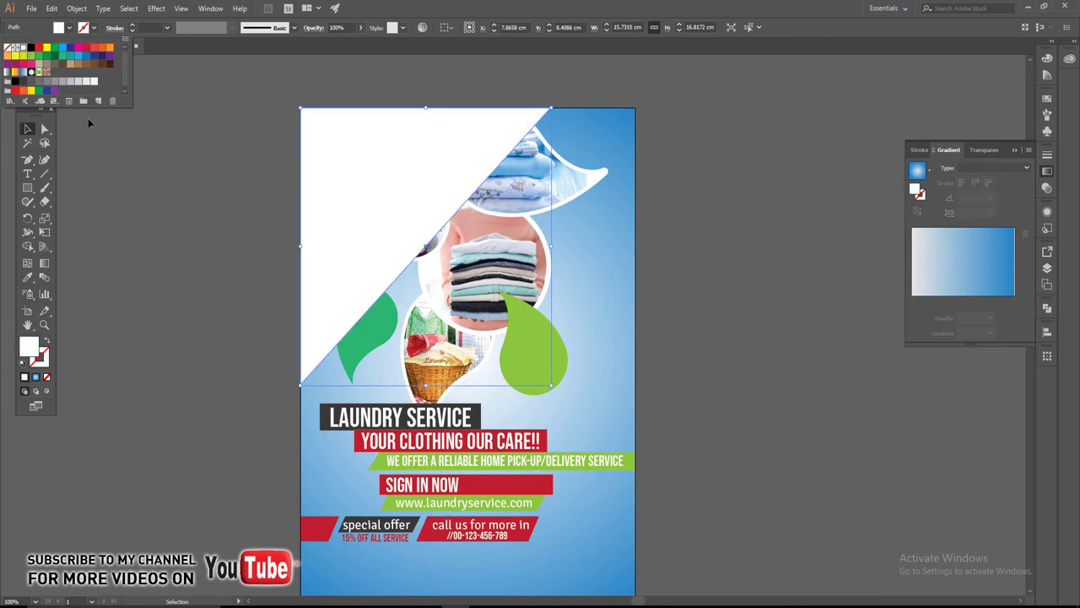
key(ctrl+shift+[)
key(ctrl+])
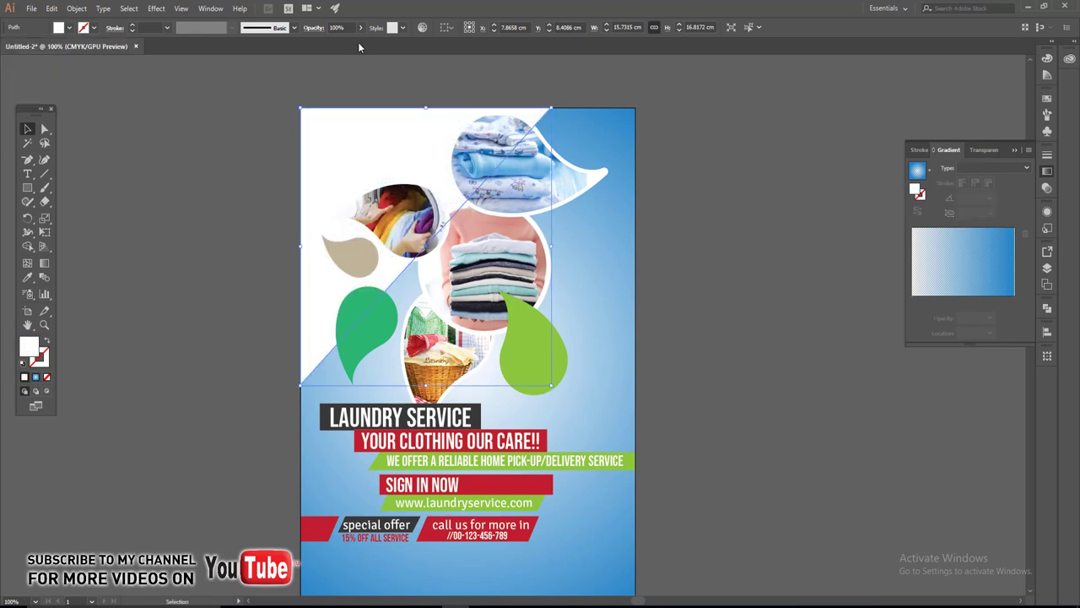
click(360, 27)
drag(348, 43, 326, 45)
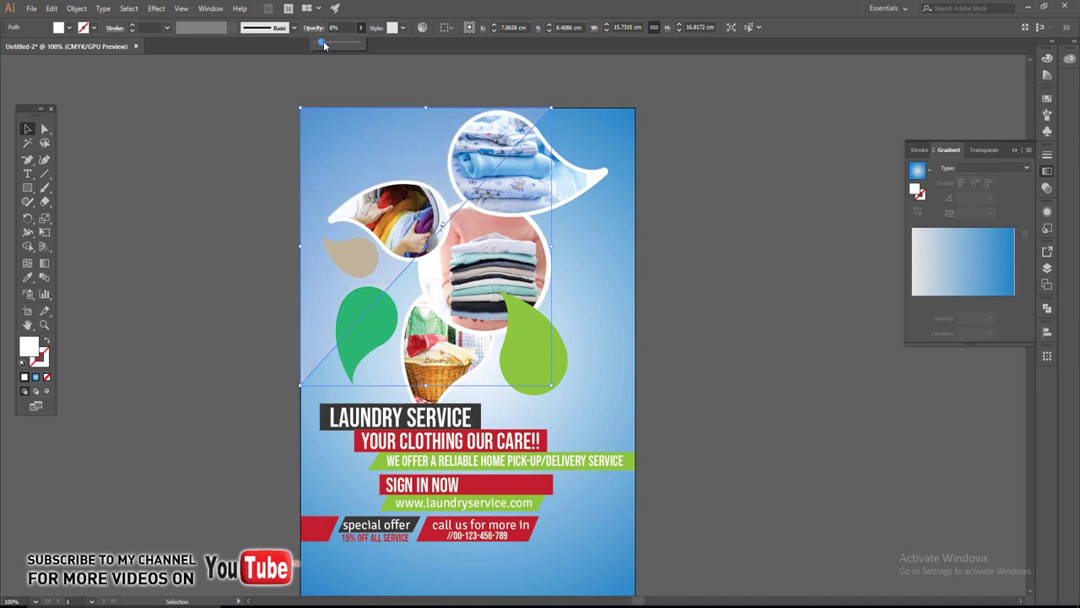
Change the triangle's fill to dark navy and deselect it
click(69, 28)
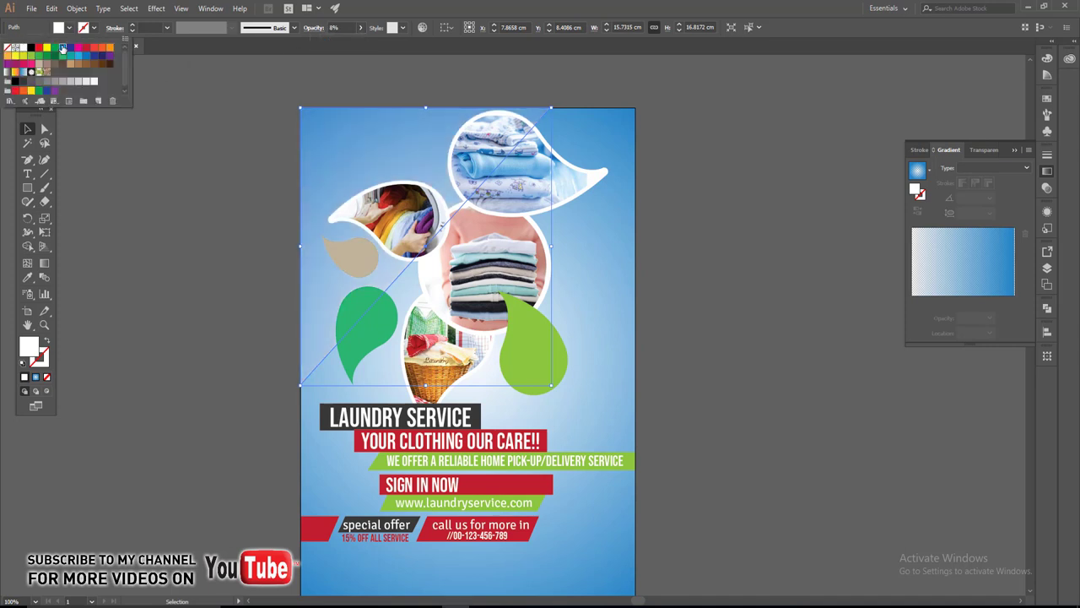
click(63, 48)
click(70, 49)
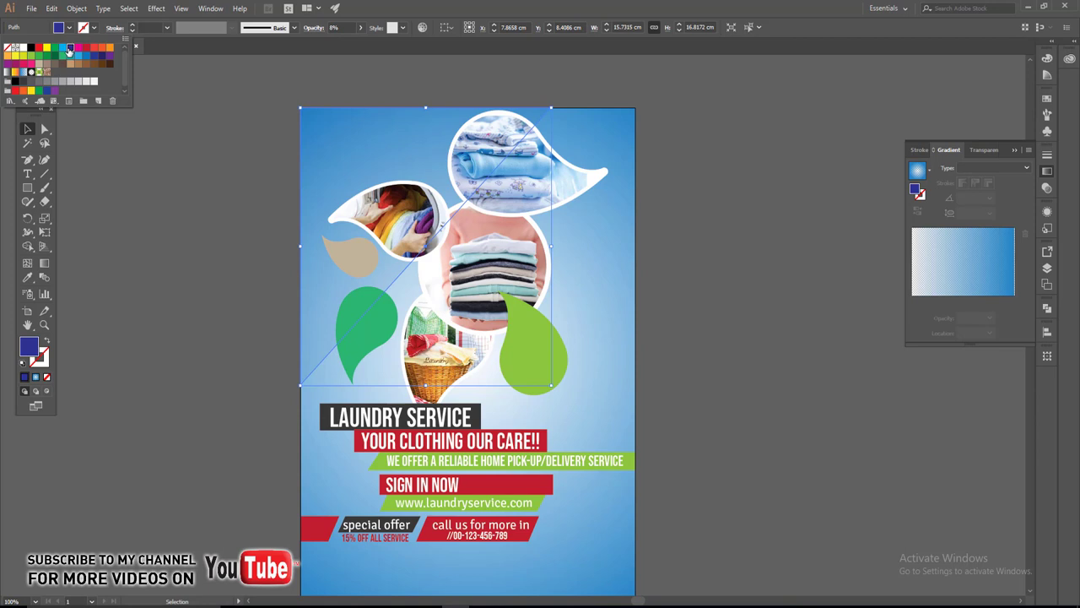
click(100, 166)
drag(210, 251, 164, 180)
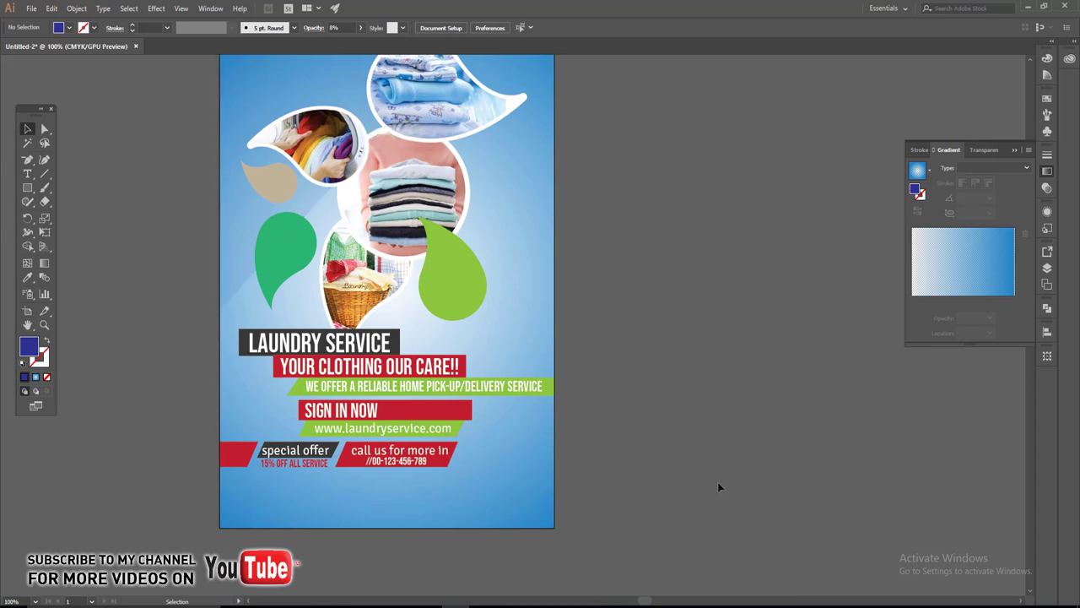
Scale up the bottom special offer and phone banner group proportionally
scroll(428, 483, up, 1)
click(428, 482)
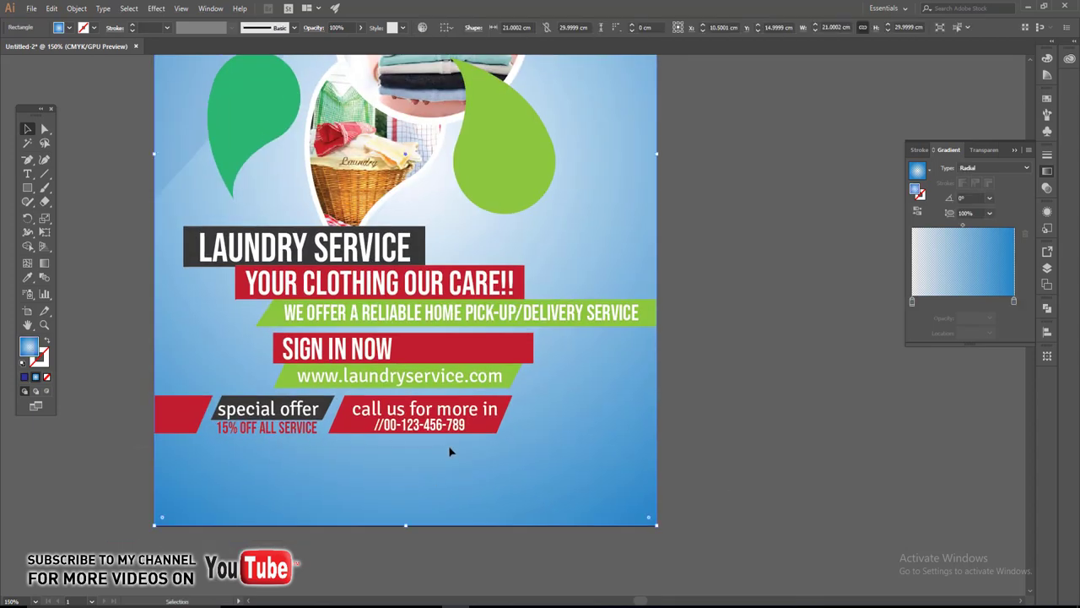
click(490, 443)
drag(511, 435, 574, 455)
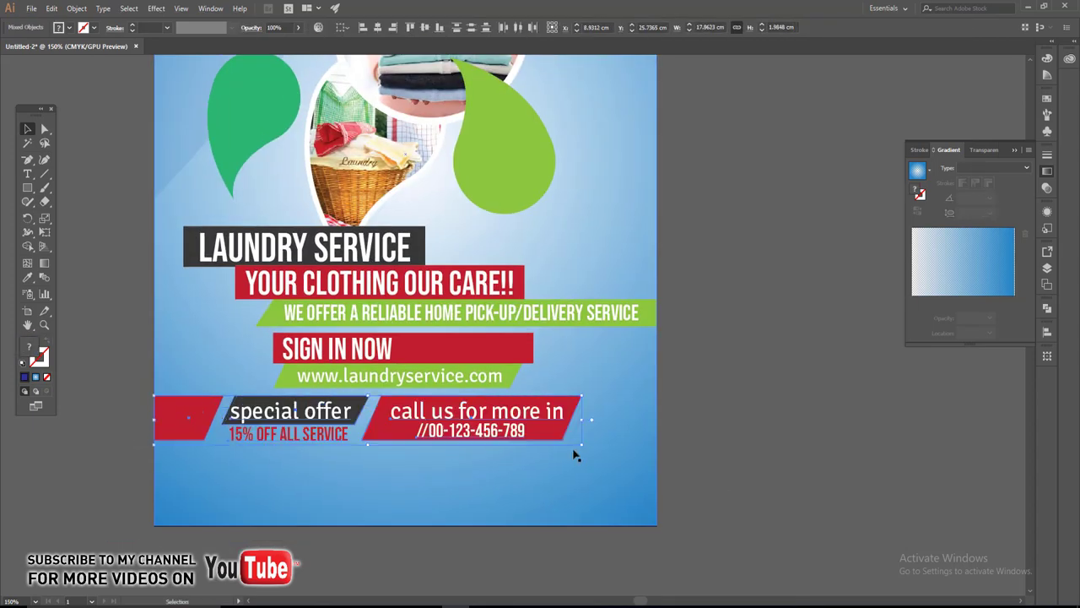
click(708, 409)
scroll(533, 371, up, 1)
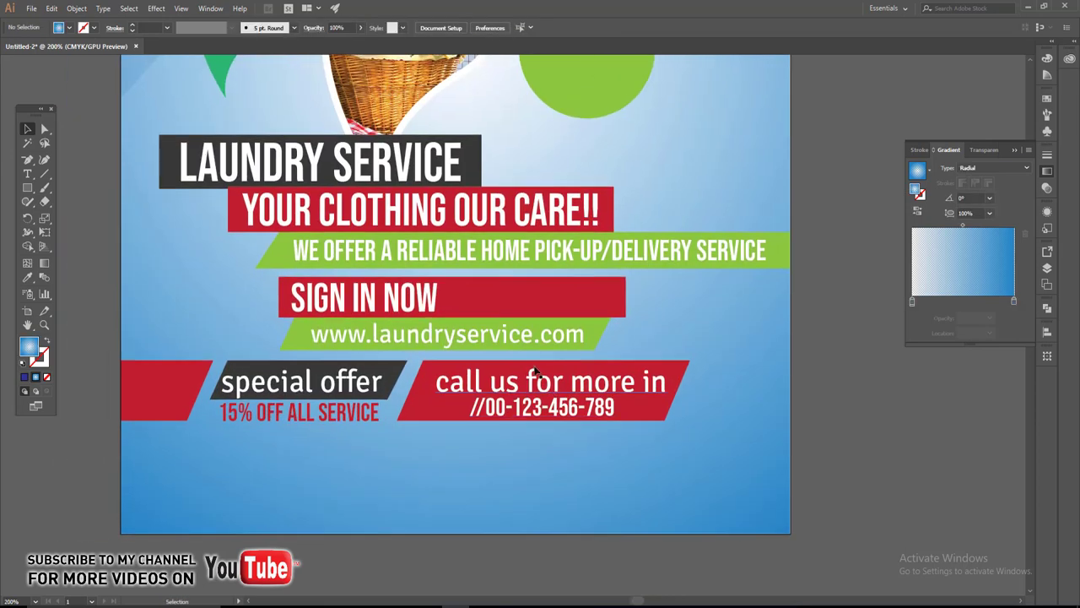
click(525, 342)
drag(587, 348, 498, 346)
click(462, 460)
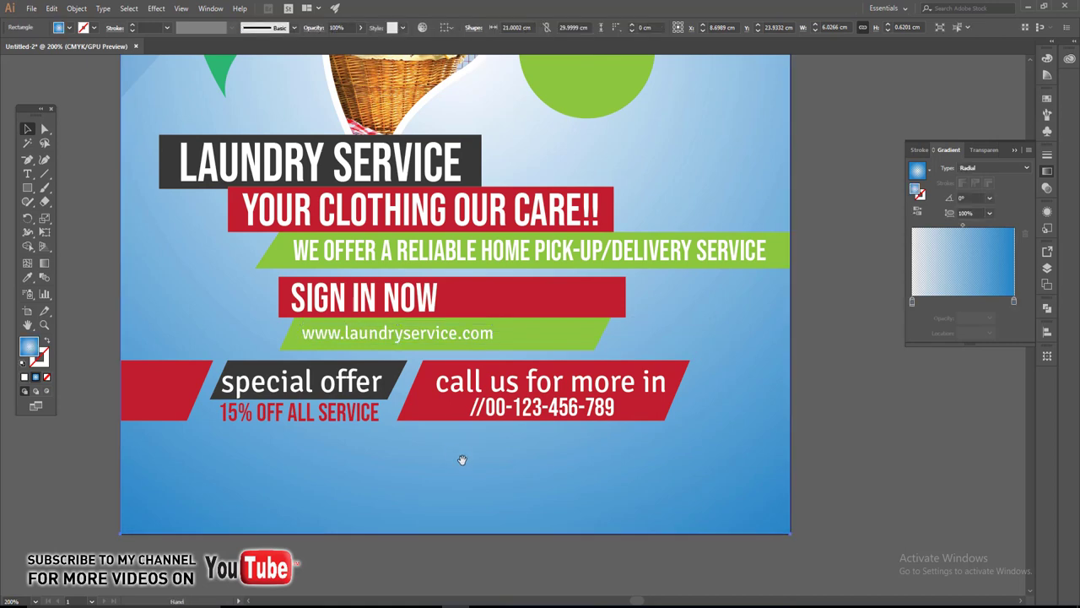
drag(463, 460, 480, 417)
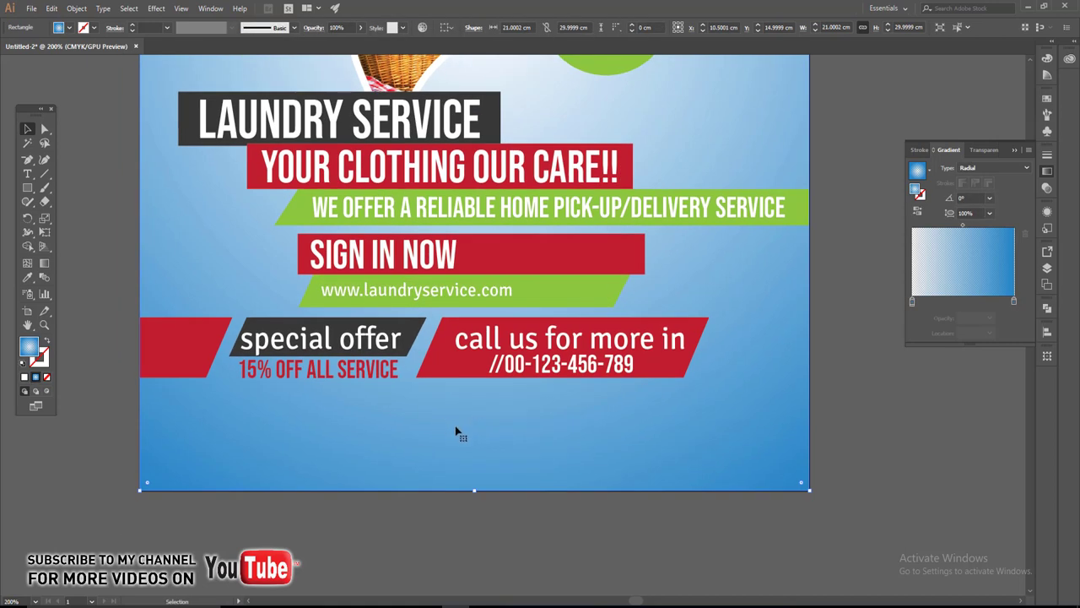
scroll(418, 440, up, 1)
scroll(434, 434, up, 1)
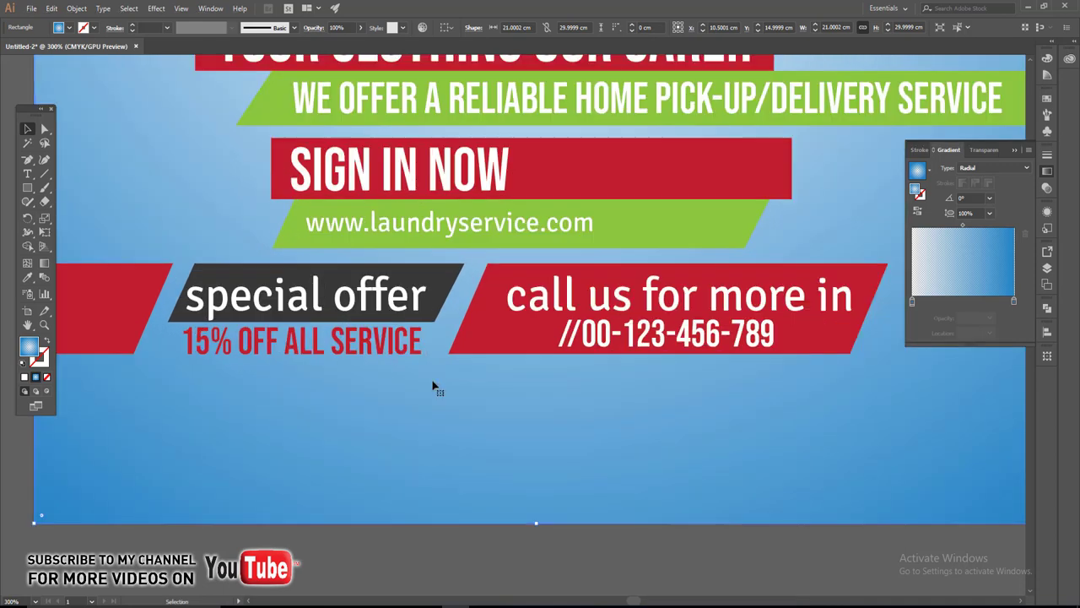
scroll(433, 372, up, 1)
click(397, 355)
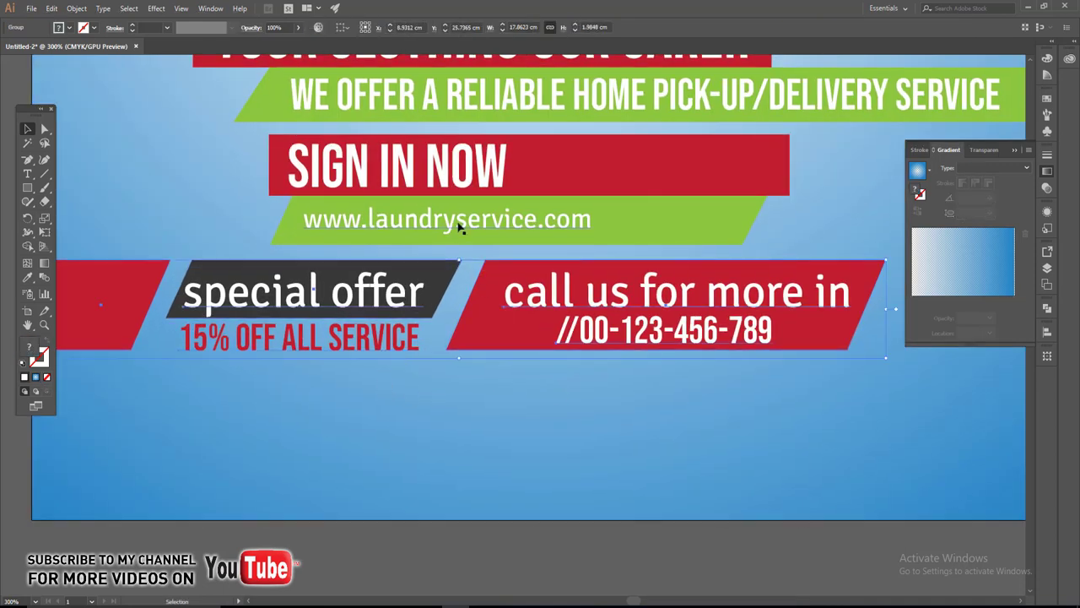
Copy the URL text below the banners and begin retyping it as the e-mail address
alt+drag(460, 228, 472, 412)
double_click(460, 409)
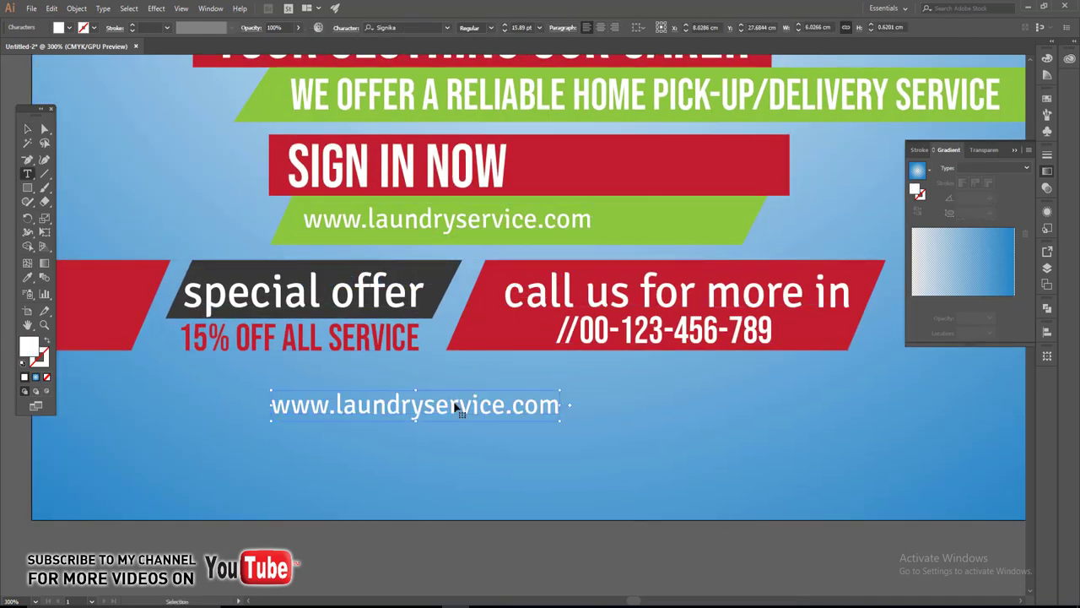
key(ctrl+a)
text(if)
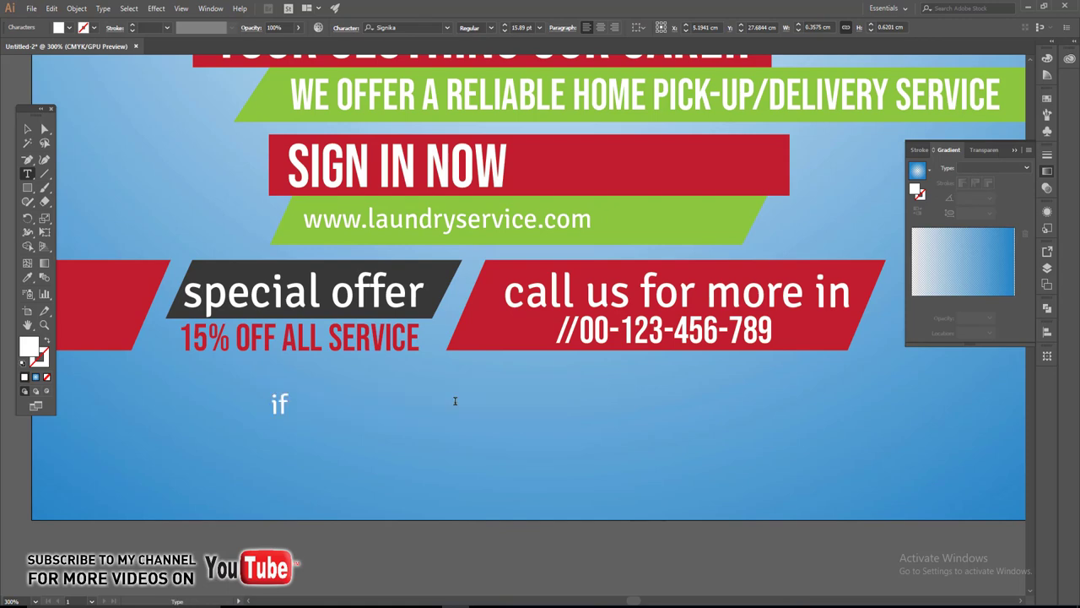
text(of@webna)
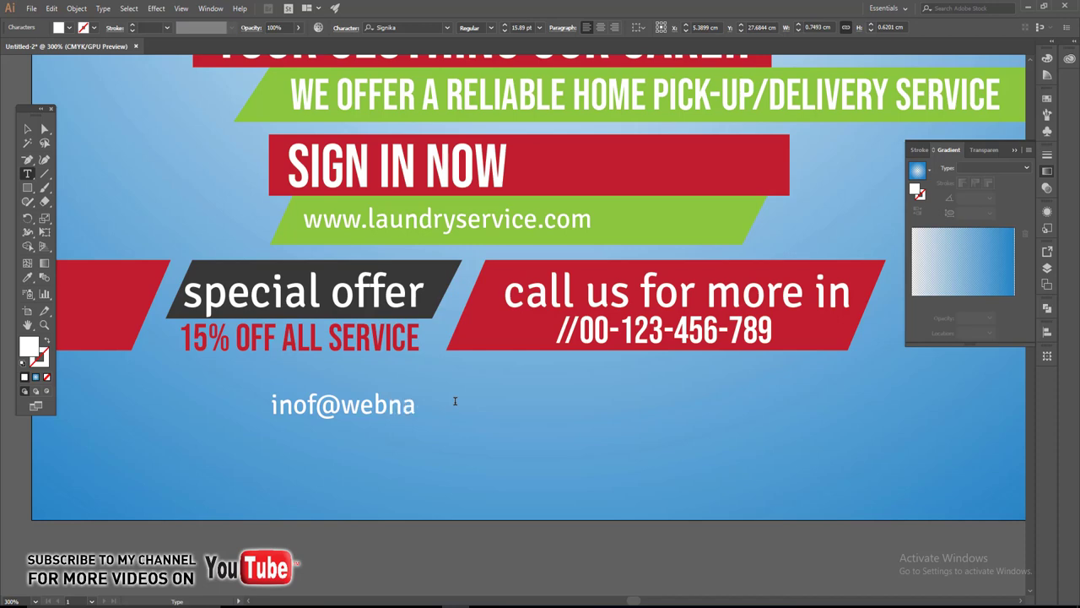
text(me.com)
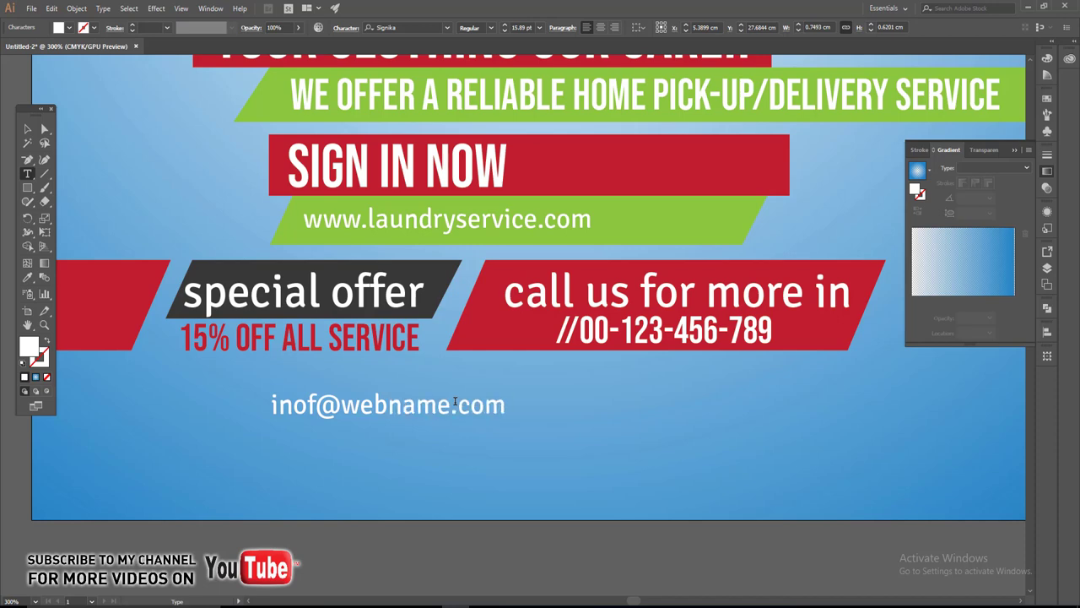
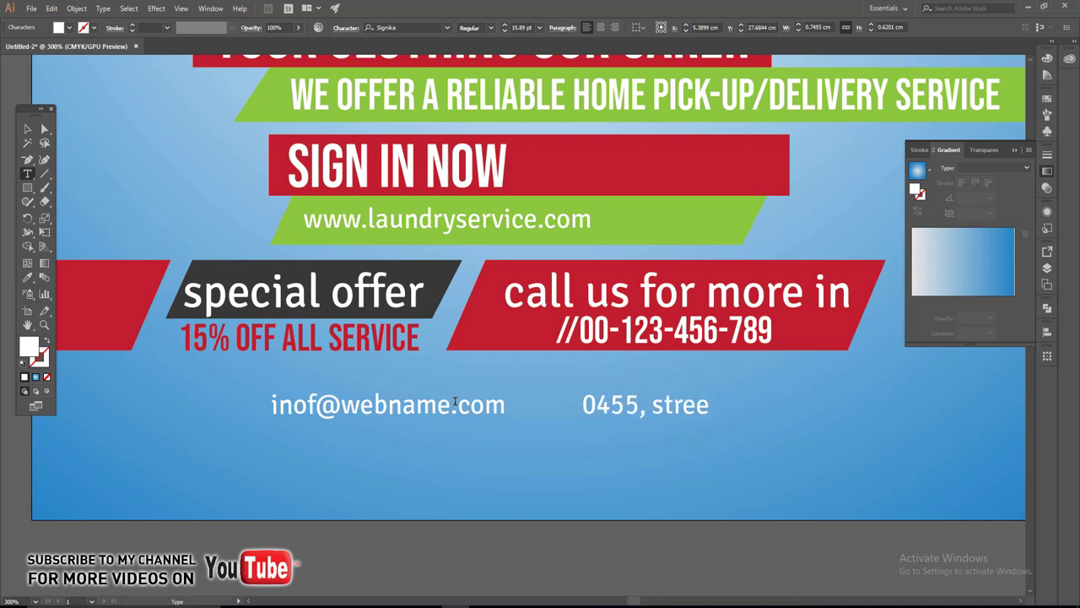
Complete the address as '0455, street name, city name, country' and shift both contact lines left
text(name, city)
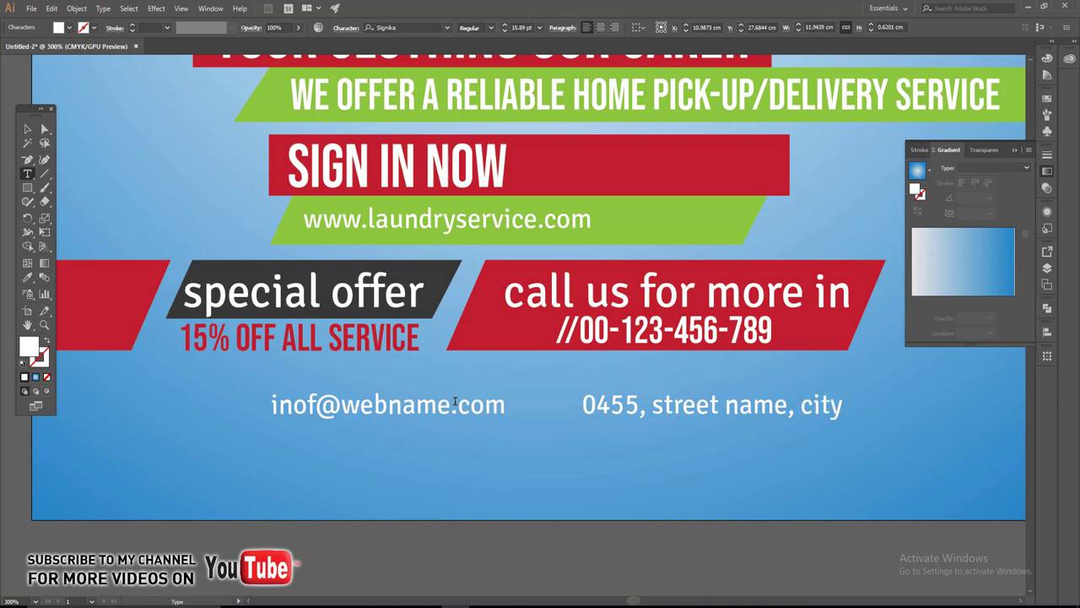
text( name, country)
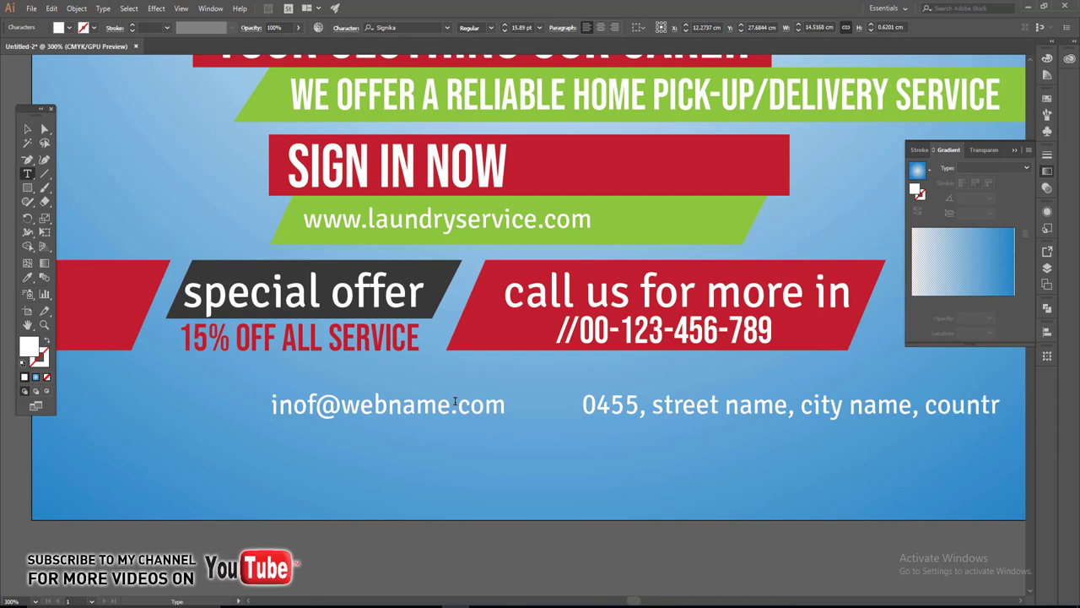
click(27, 129)
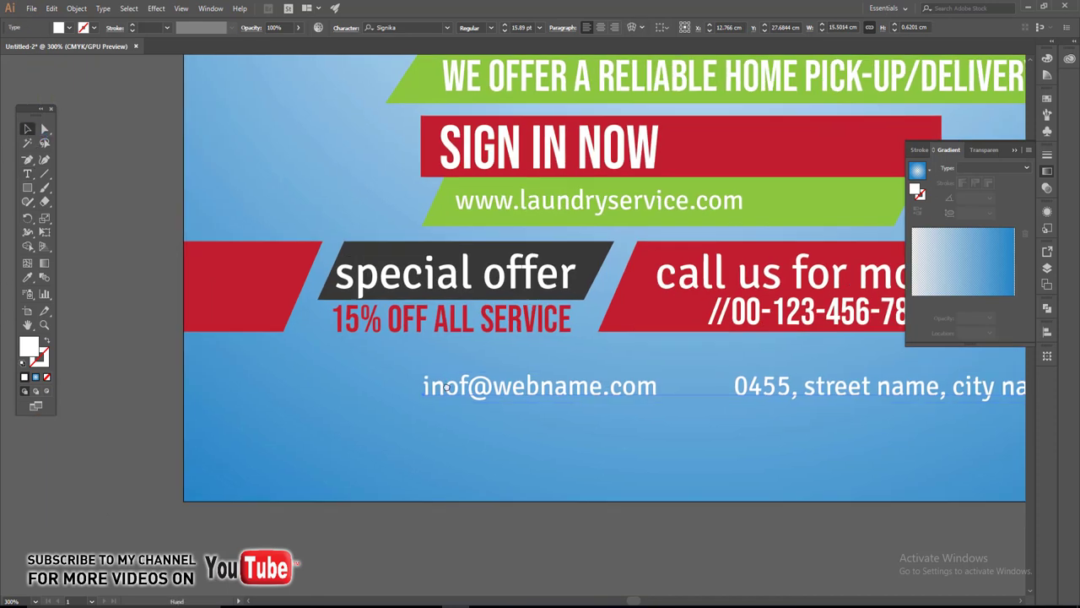
drag(467, 407, 297, 407)
key(ctrl+minus)
key(ctrl+minus)
key(ctrl+plus)
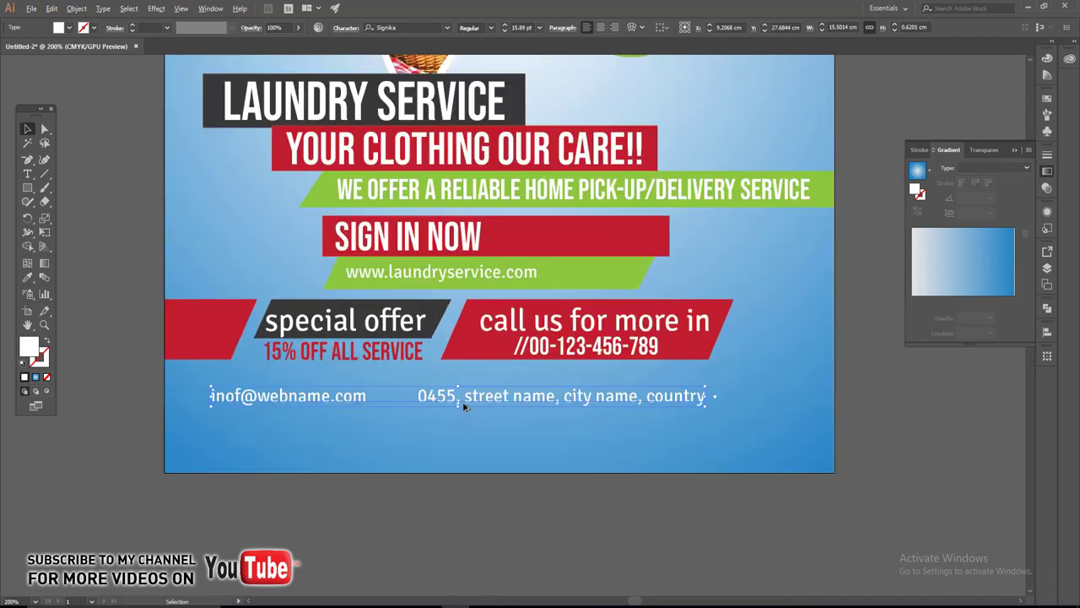
Copy the QR code from Icon.ai onto the flyer and enlarge it to about 2.55 cm on the banner
click(521, 482)
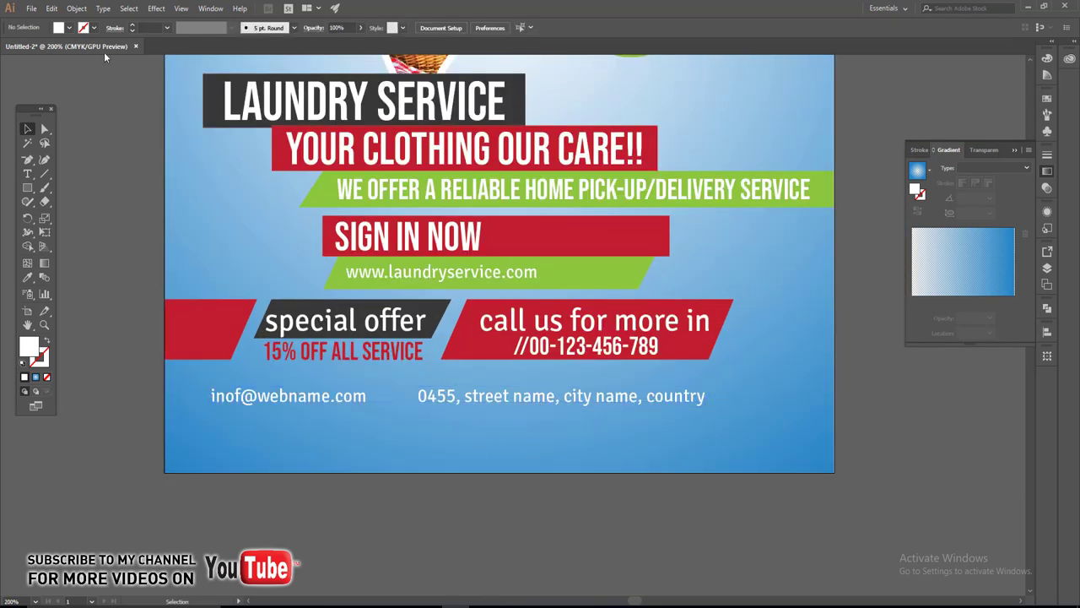
click(31, 8)
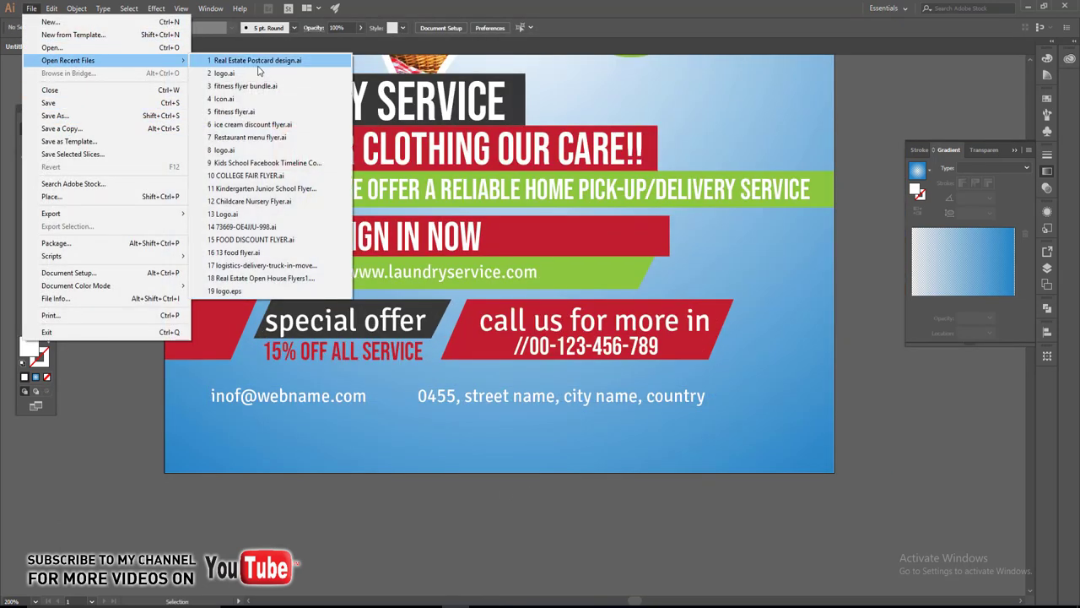
click(242, 96)
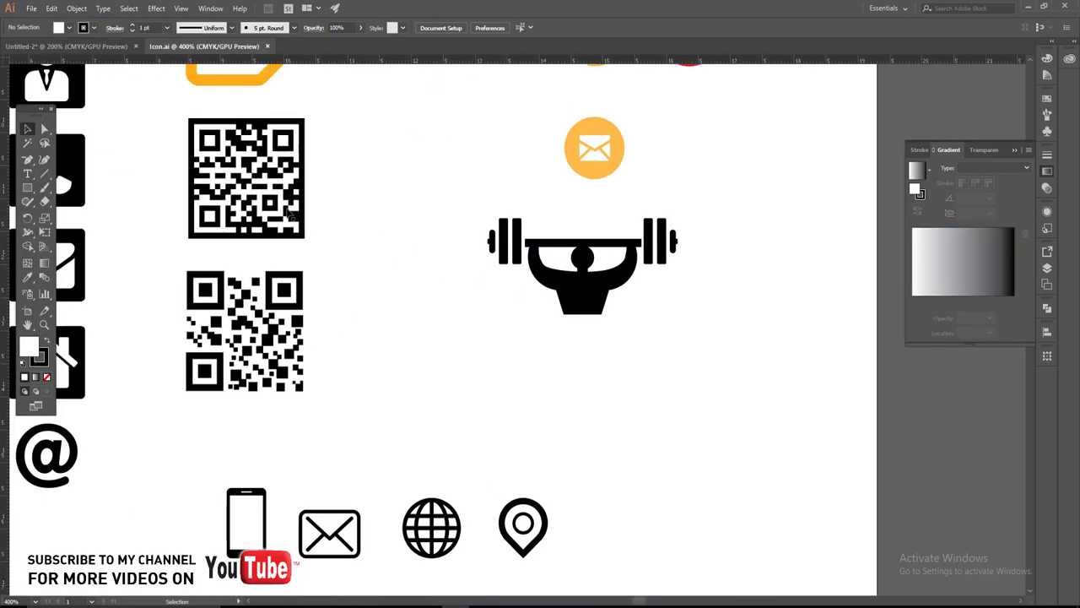
mouse_move(236, 136)
mouse_down()
mouse_move(176, 84)
mouse_move(574, 239)
mouse_move(619, 221)
mouse_up()
scroll(574, 254, up, 4)
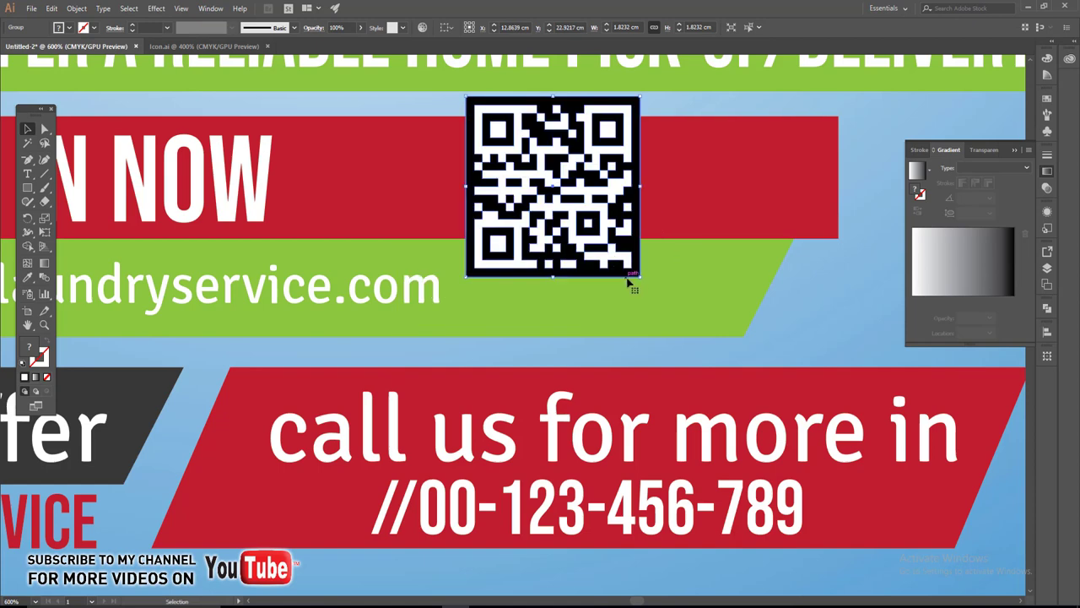
drag(639, 277, 708, 366)
scroll(633, 329, down, 1)
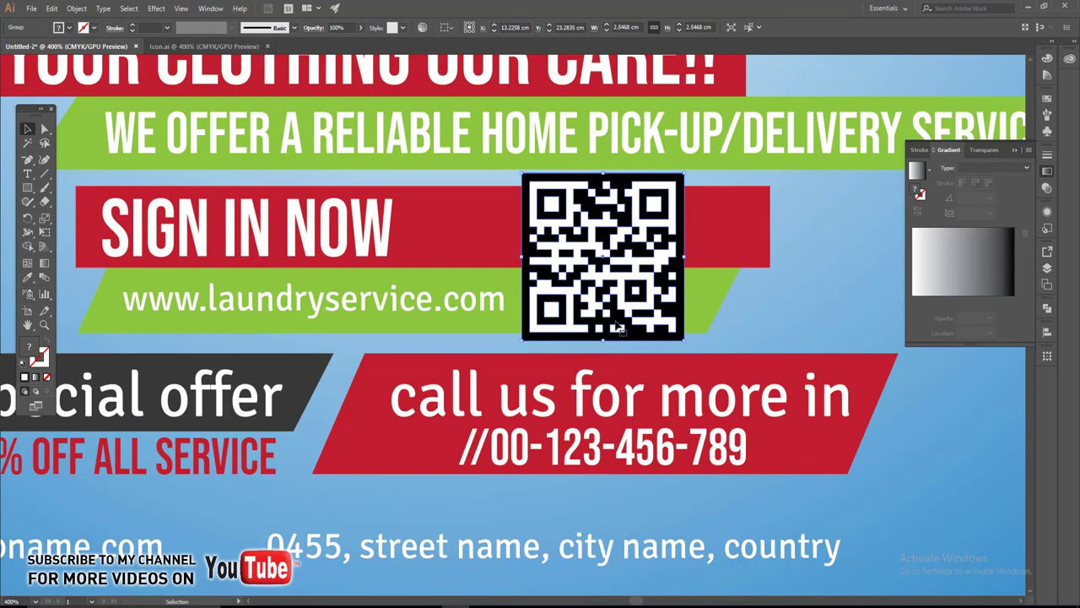
Move the SIGN IN NOW text to the right
click(694, 344)
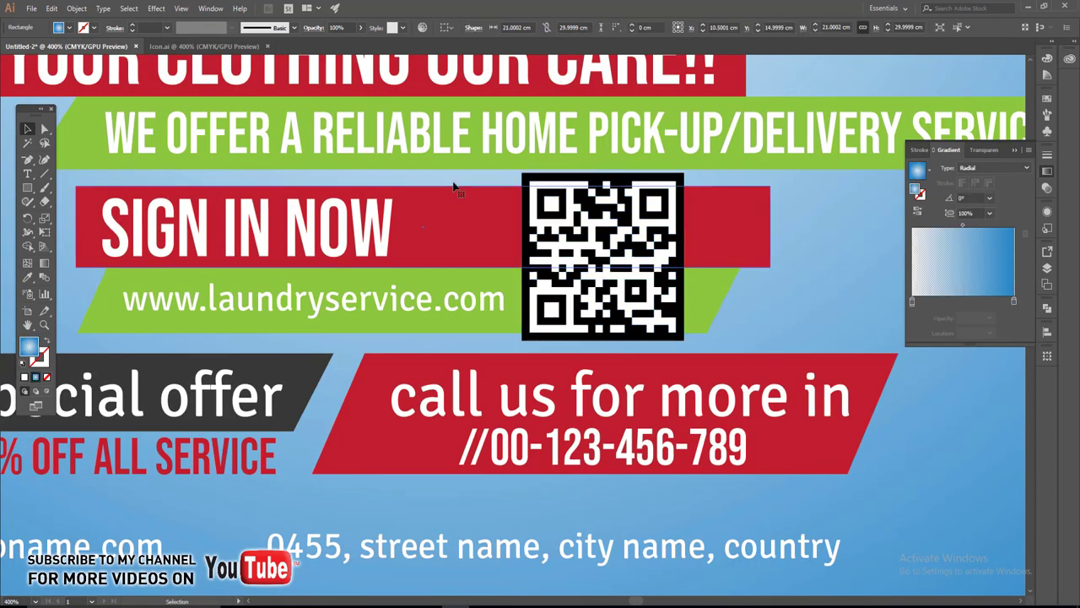
click(477, 162)
click(92, 140)
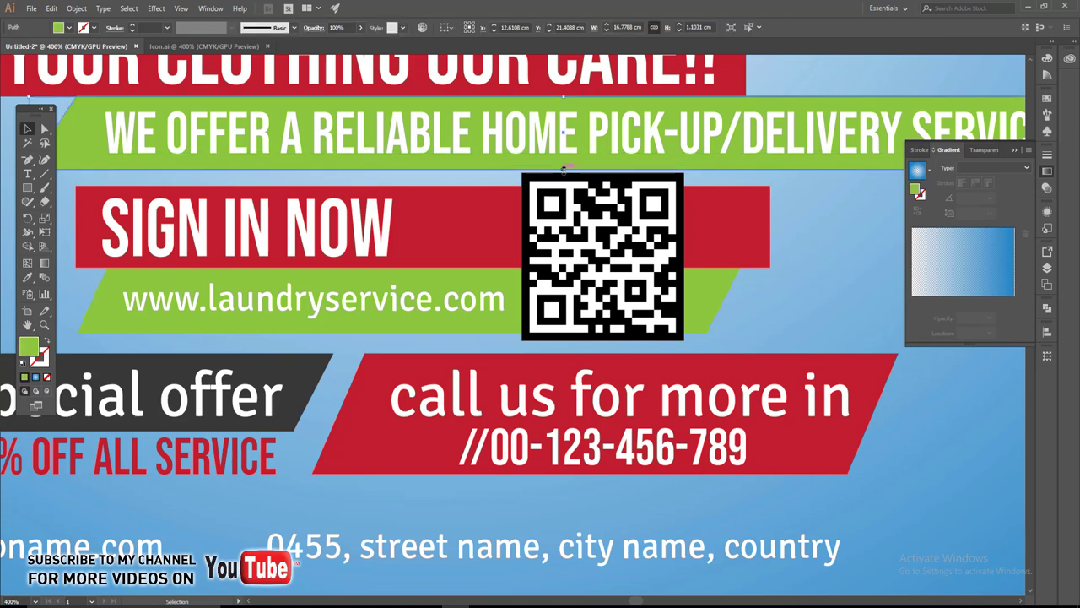
drag(371, 234, 441, 239)
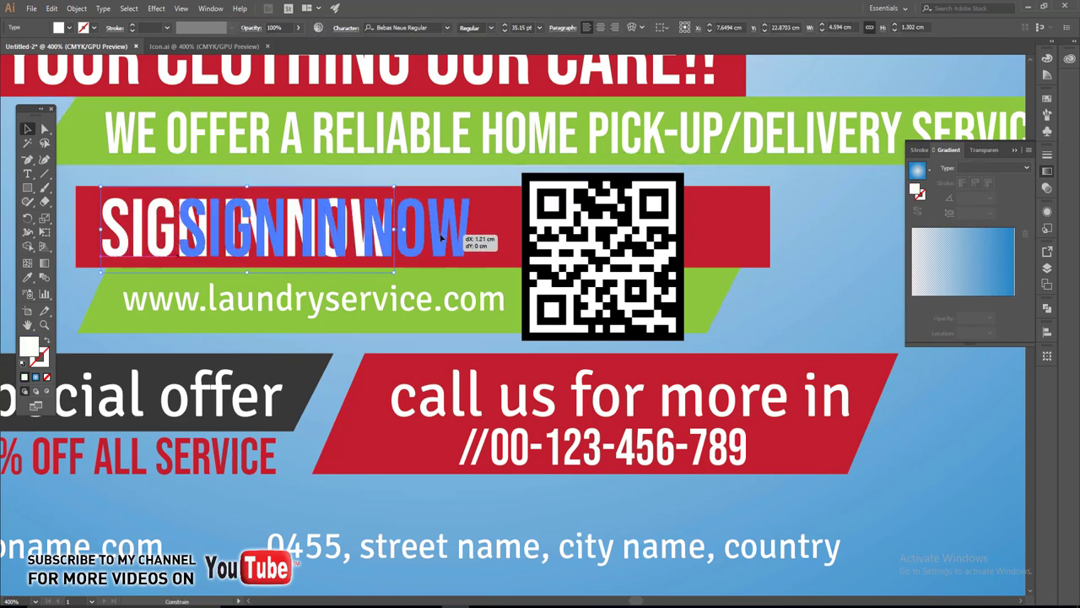
Shorten the red banner from the left and drag its corner anchors so both ends slant
click(118, 224)
drag(77, 228, 156, 245)
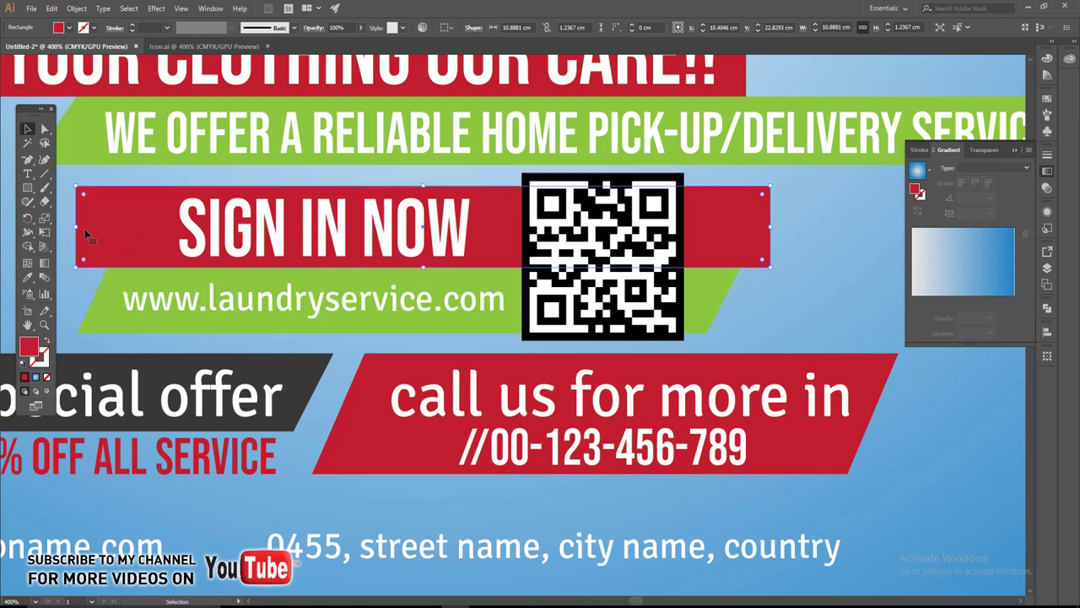
click(45, 129)
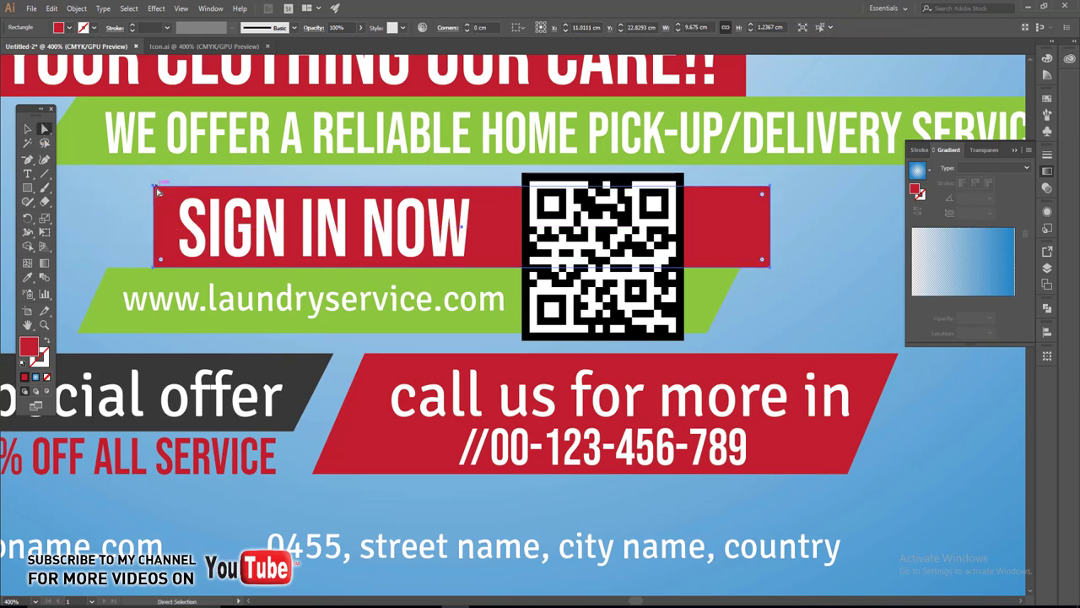
drag(157, 192, 121, 186)
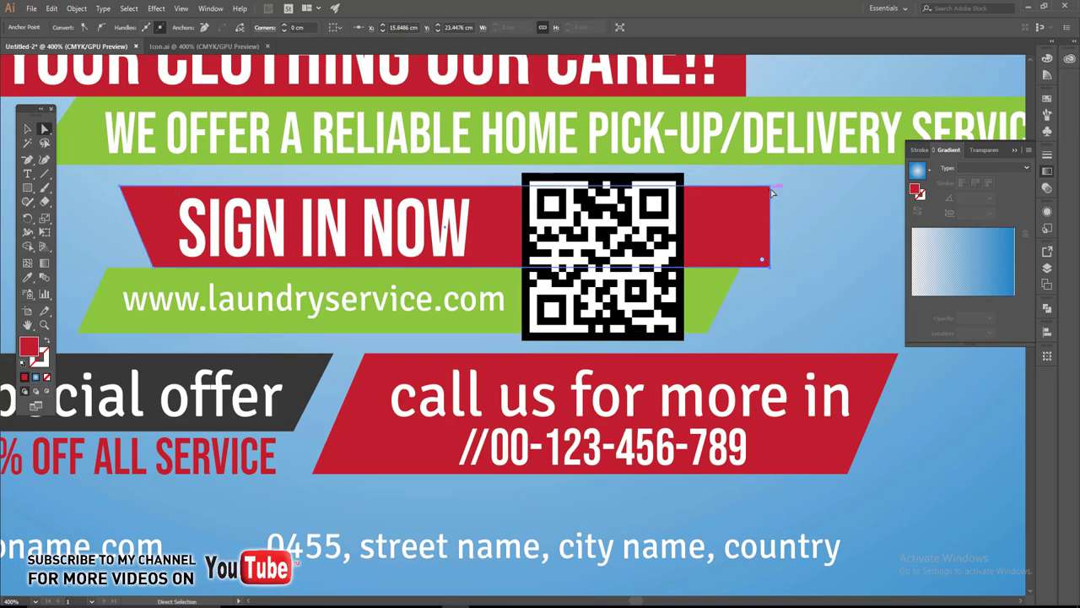
drag(770, 187, 701, 187)
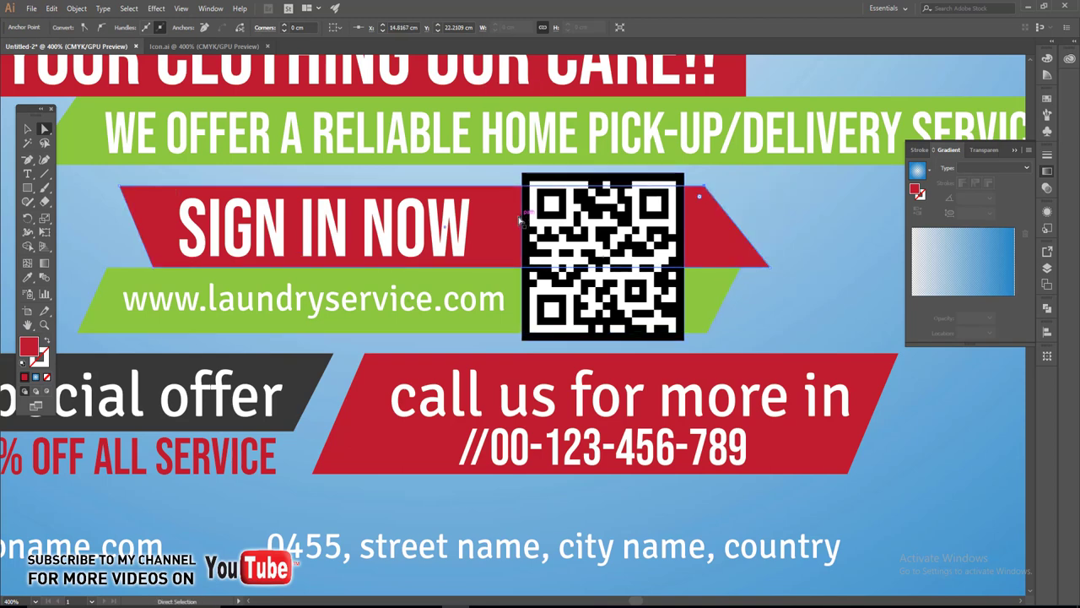
click(27, 129)
click(747, 307)
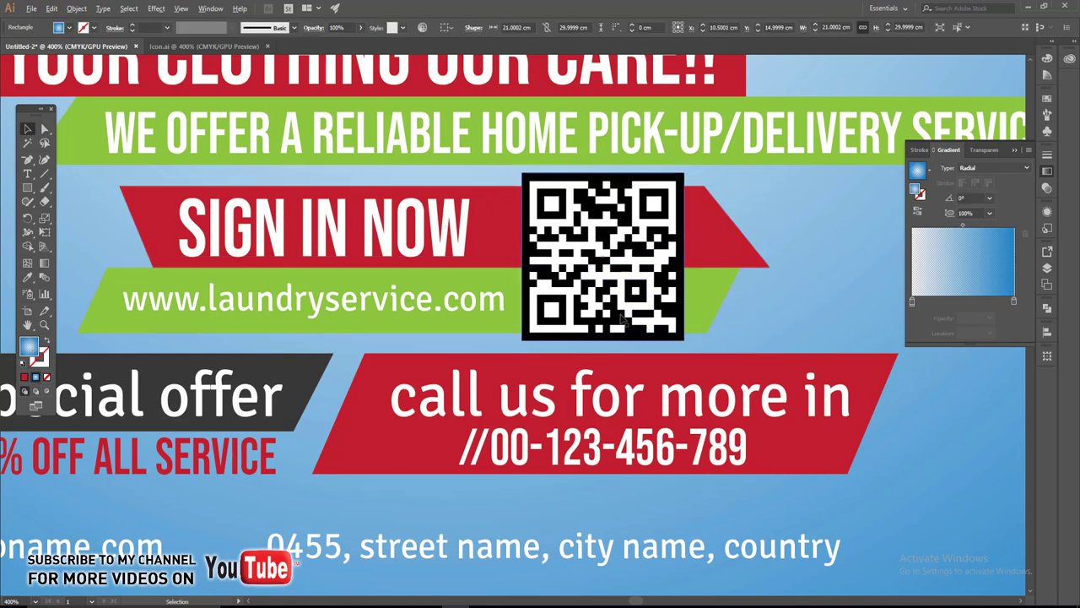
key(ctrl+minus)
key(ctrl+minus)
Enlarge the email and address line and move it slightly lower
click(535, 402)
drag(716, 411, 810, 426)
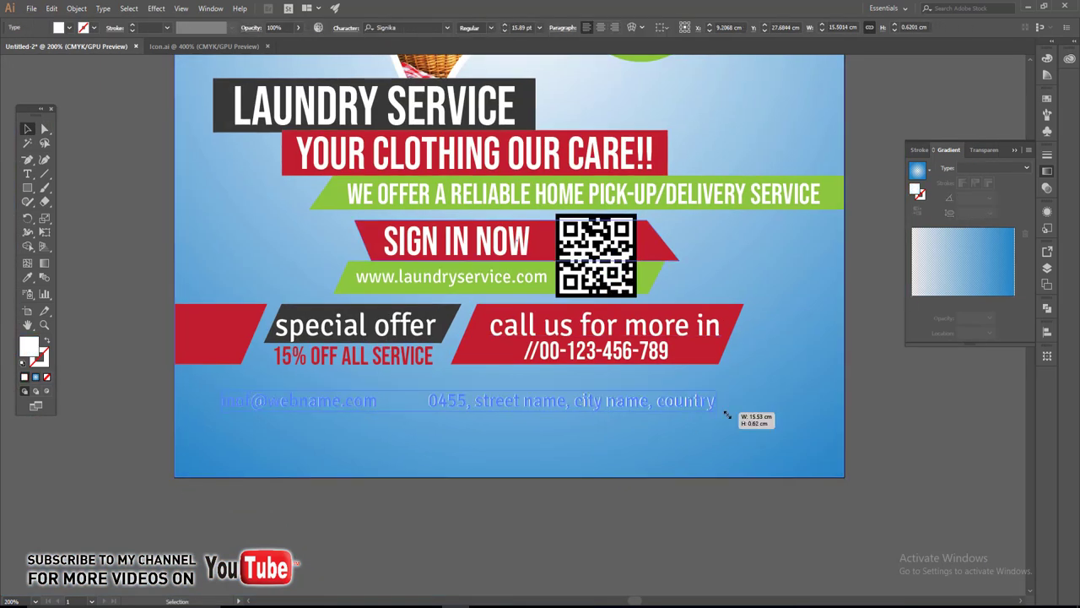
drag(728, 415, 727, 425)
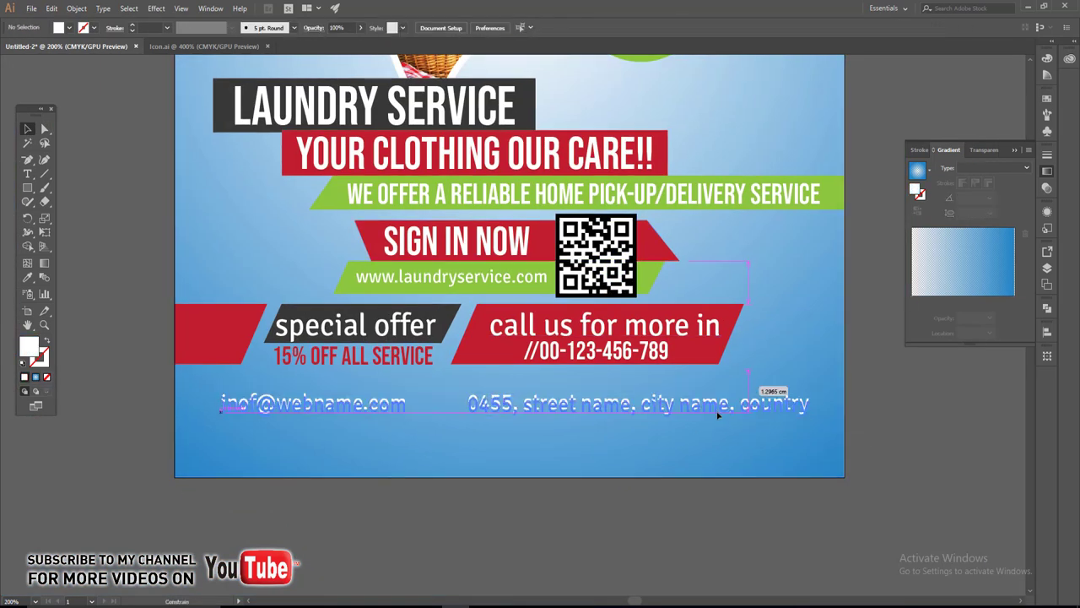
Lock the blue background in the Layers panel
click(751, 356)
click(1047, 269)
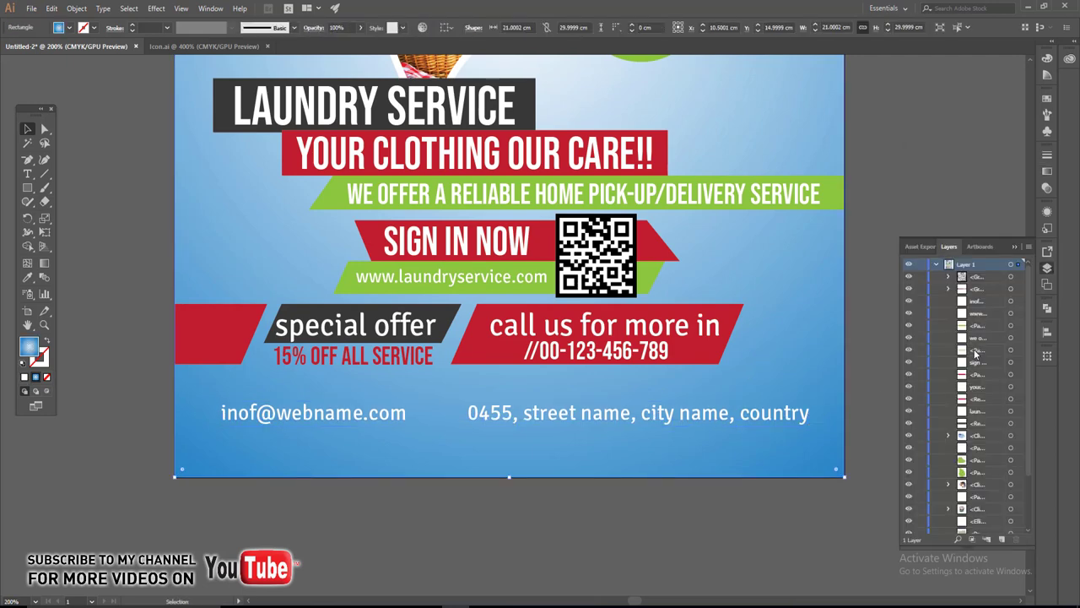
click(921, 528)
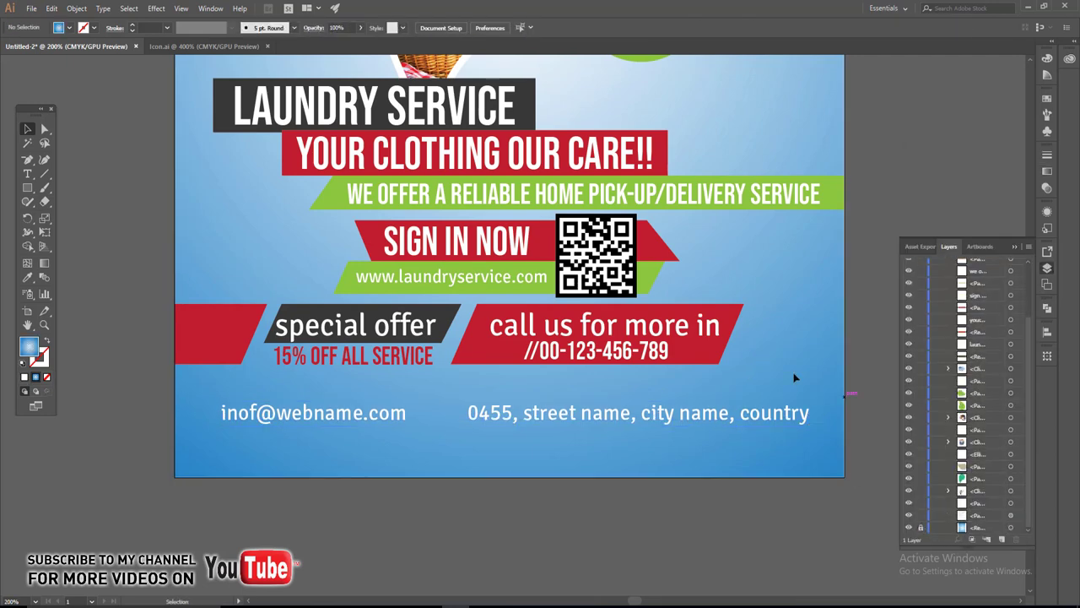
Enlarge the red offer band and the SIGN IN NOW/QR group to 11.70 cm wide, nudged lower
click(318, 352)
drag(744, 367, 748, 385)
scroll(734, 270, up, 2)
click(648, 363)
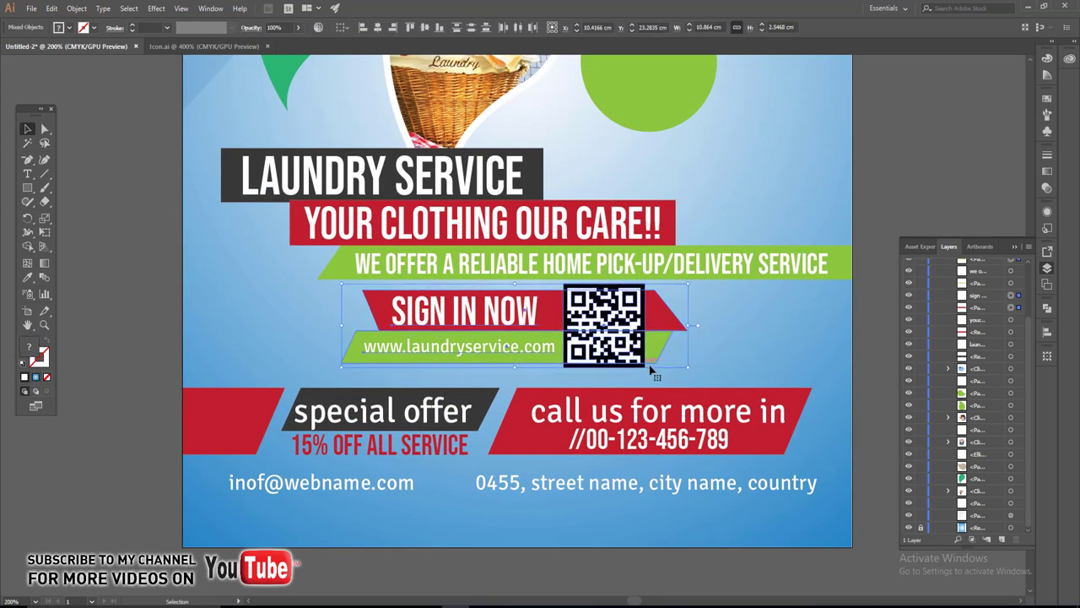
drag(689, 368, 723, 379)
drag(716, 316, 716, 323)
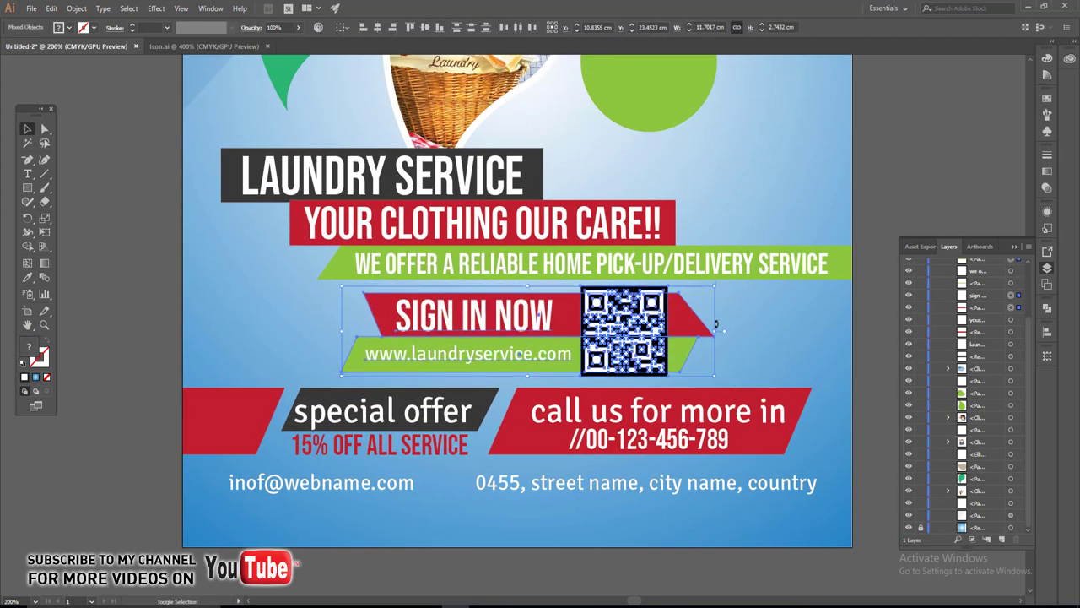
scroll(622, 369, down, 4)
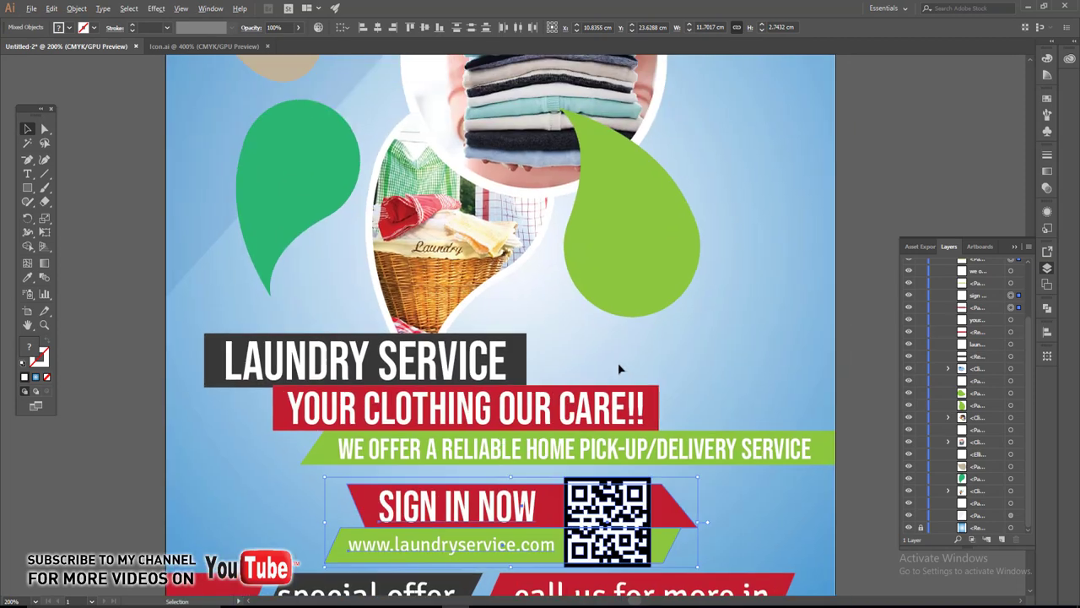
Scale up the leaf-shaped clothes photo from its corner to about 8.65 cm wide
scroll(590, 352, up, 2)
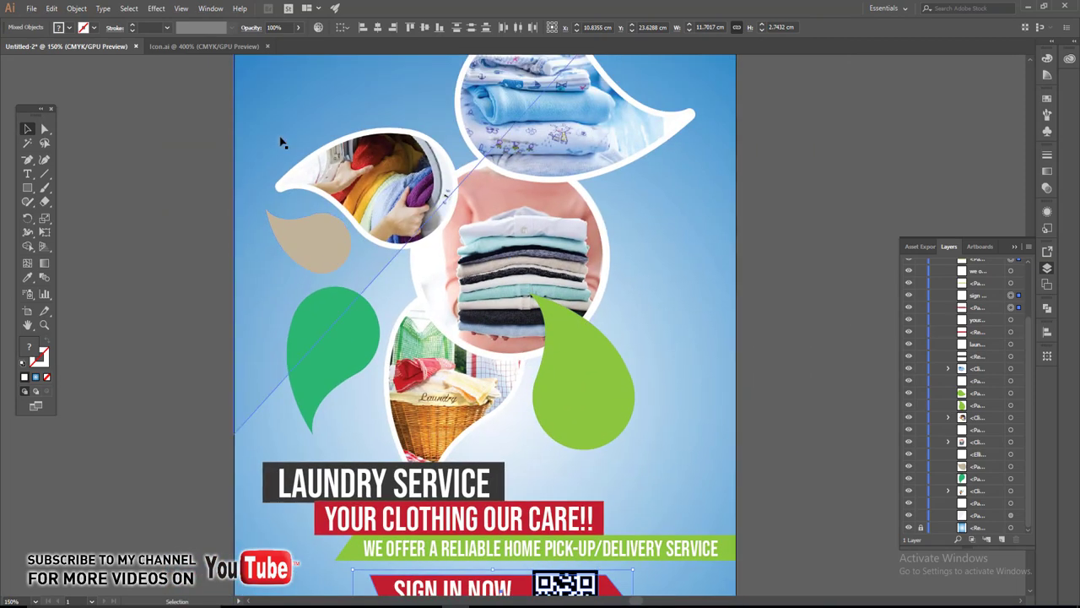
click(345, 181)
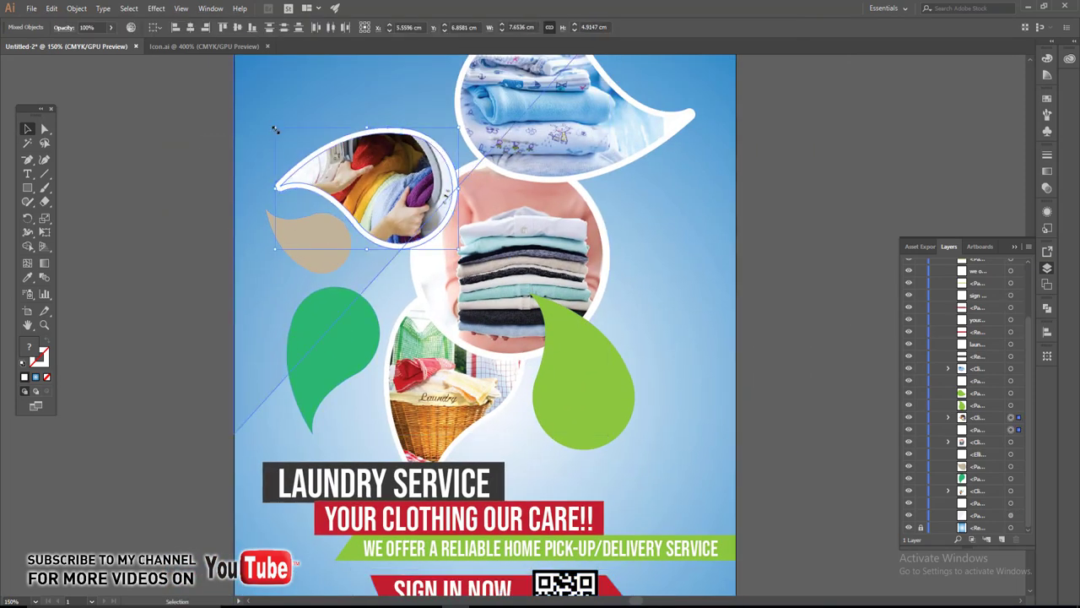
mouse_move(278, 128)
mouse_down()
mouse_move(240, 102)
mouse_move(253, 99)
mouse_up()
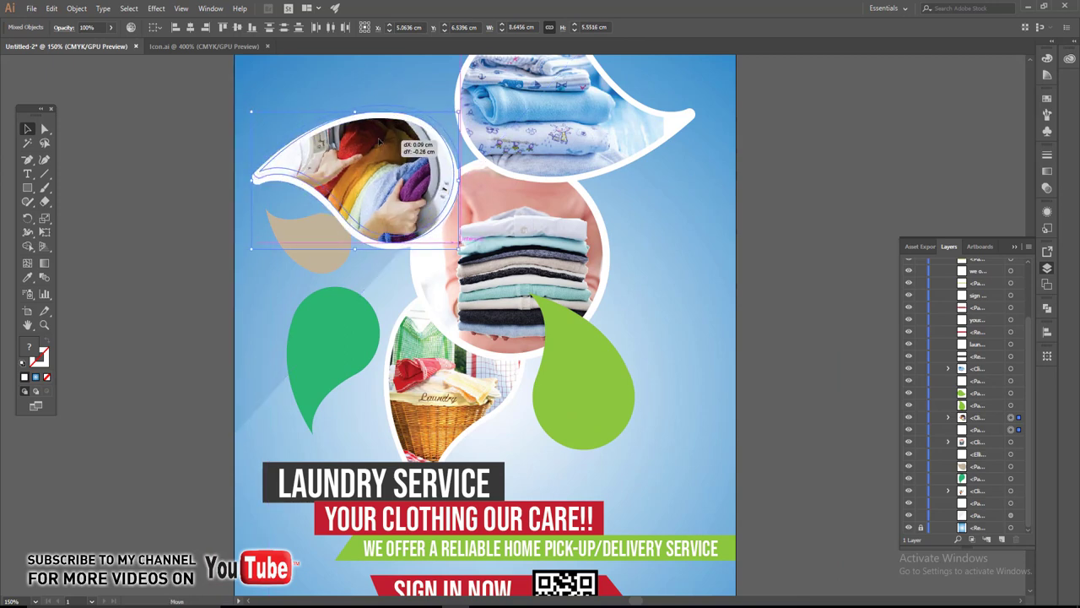
Move the lime-green drop up and right and rotate it to tilt
scroll(583, 357, right, 2)
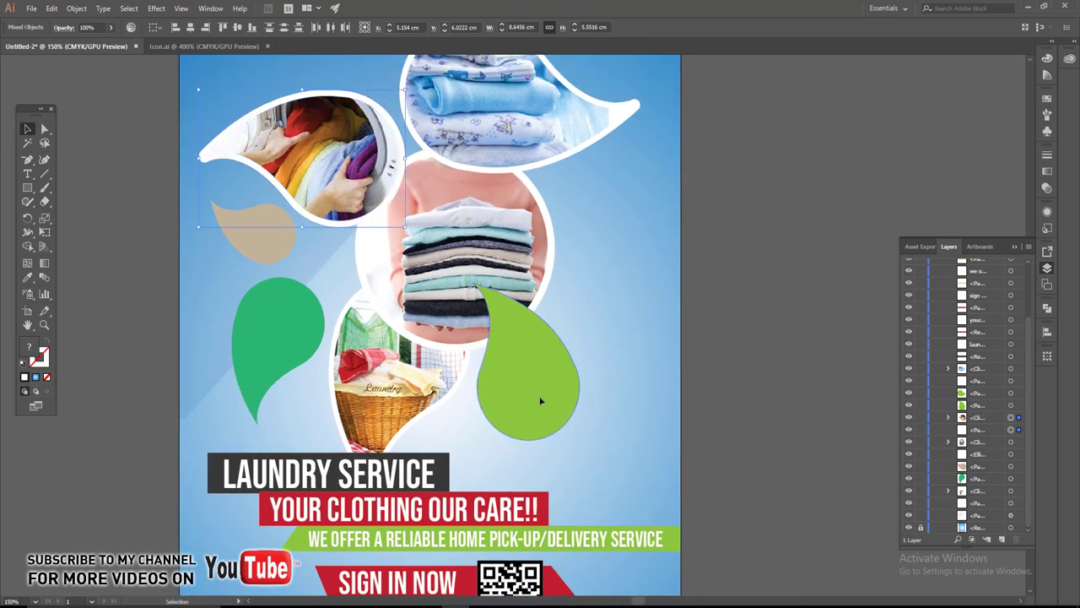
drag(540, 400, 619, 349)
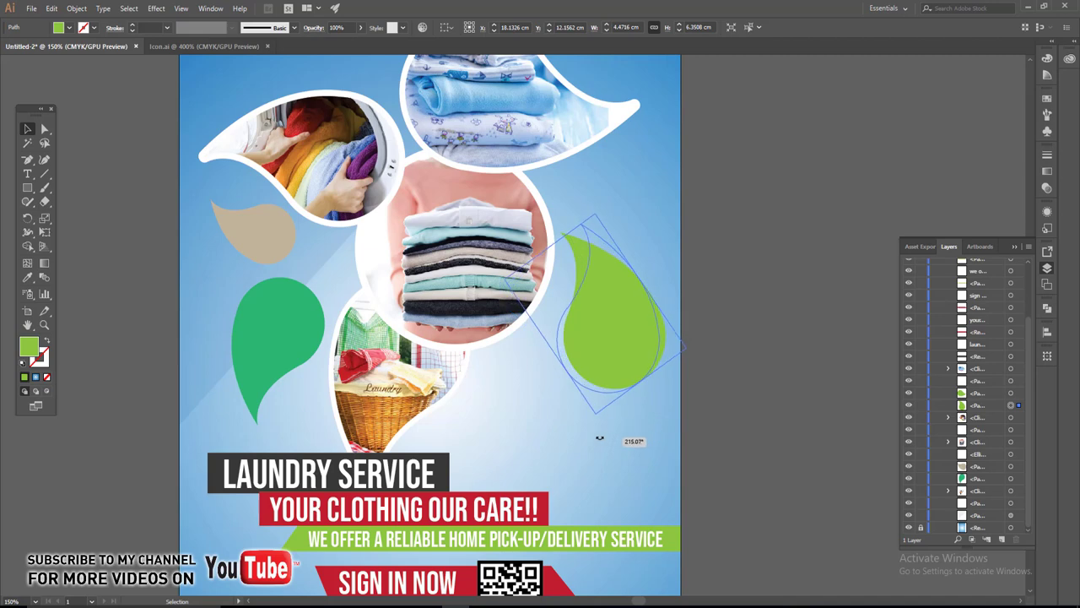
drag(618, 422, 583, 436)
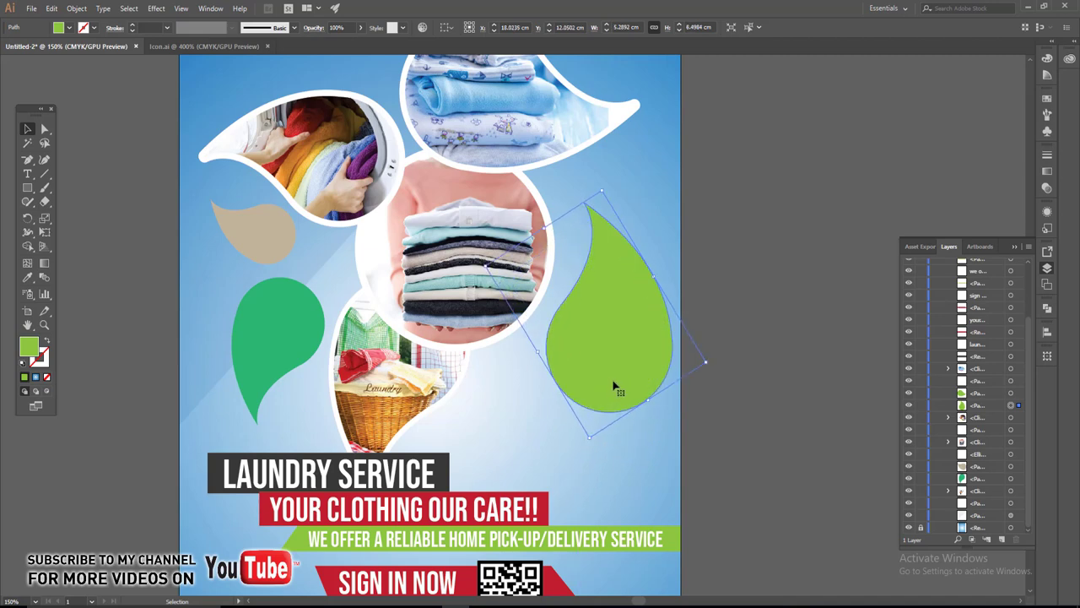
Create an Offset Path copy of the green drop and give the inner outline a thin stroke
click(76, 7)
mouse_move(89, 273)
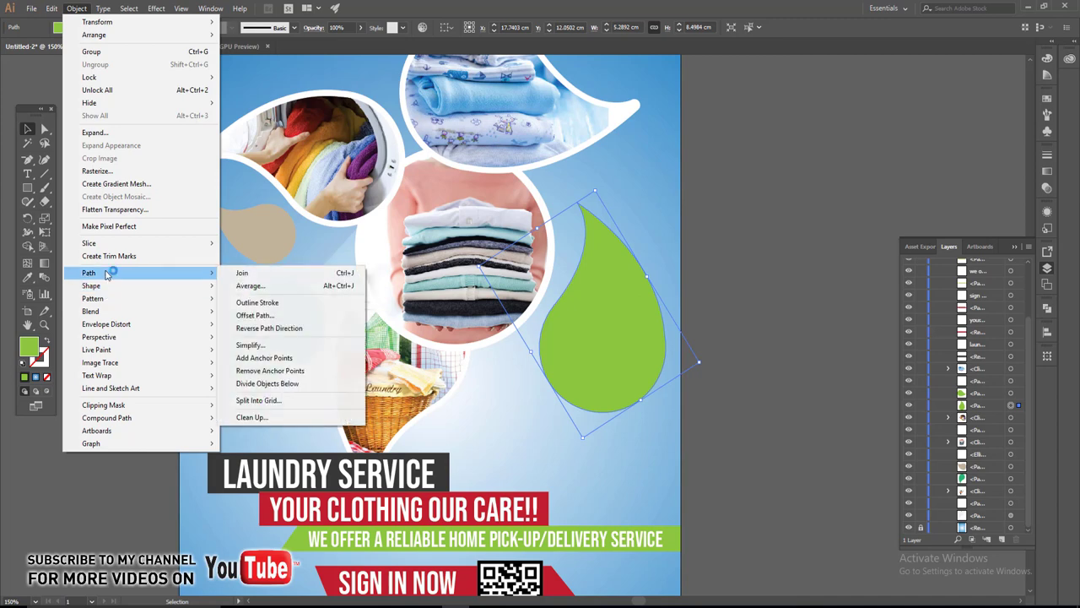
click(253, 316)
click(523, 341)
click(524, 341)
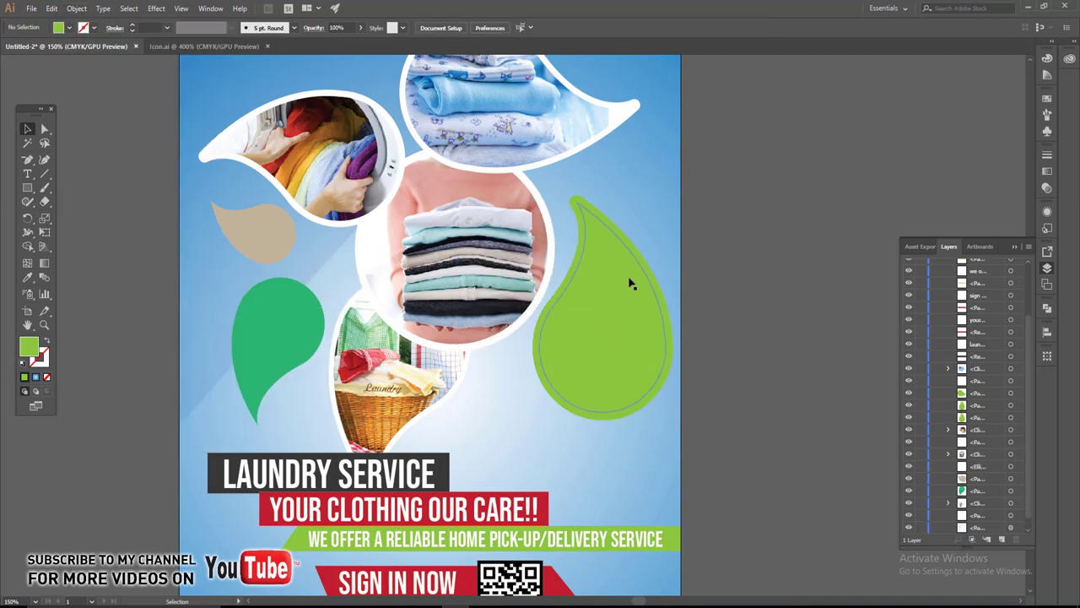
click(630, 282)
click(97, 199)
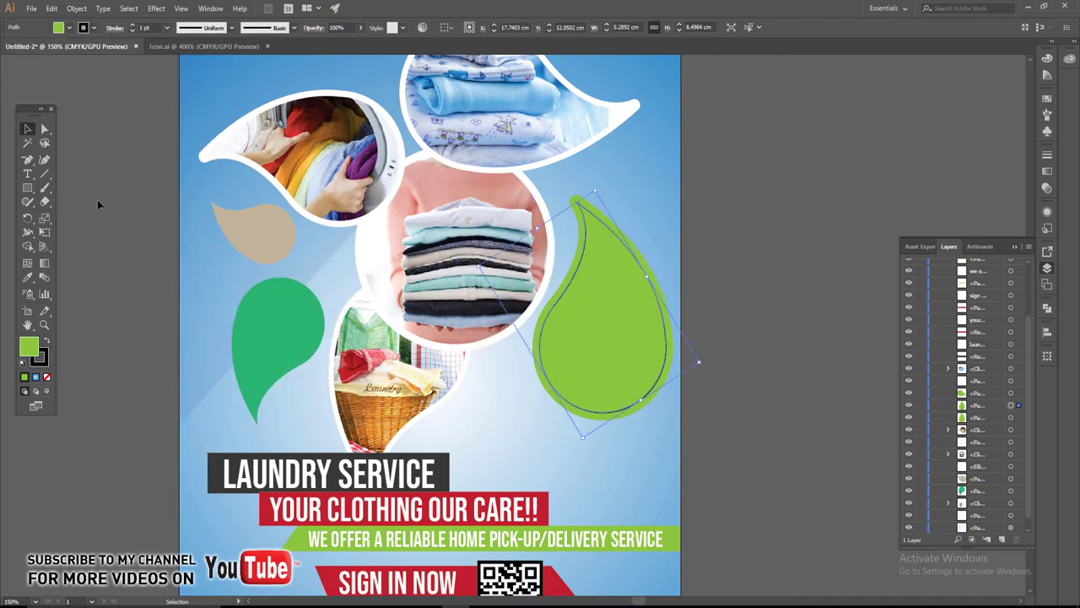
click(97, 199)
Place the striped shirts photo and size it over the right green drop
click(31, 7)
click(52, 196)
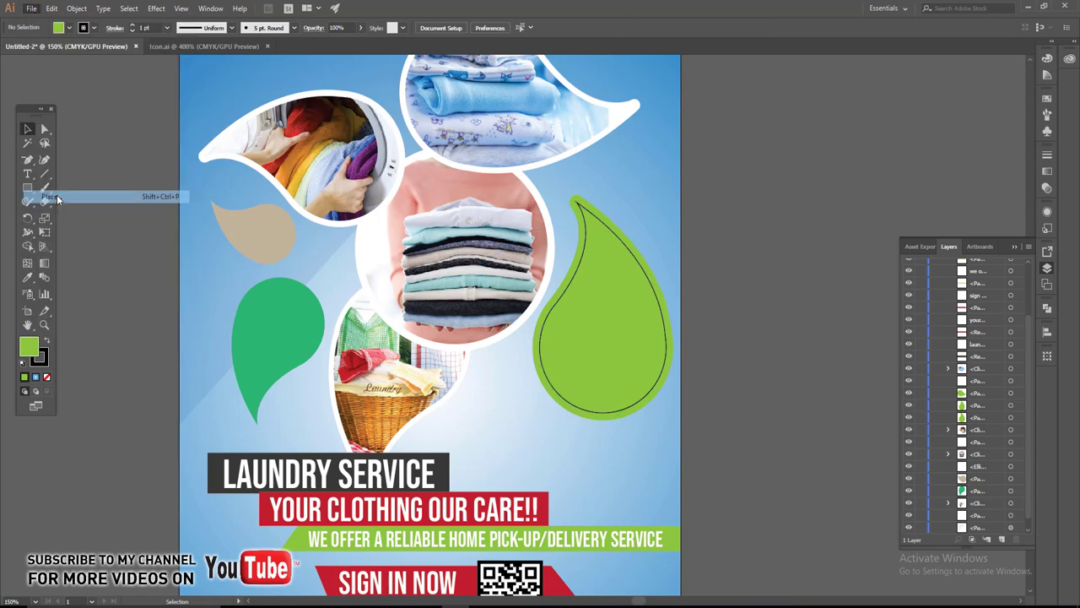
click(593, 105)
click(535, 366)
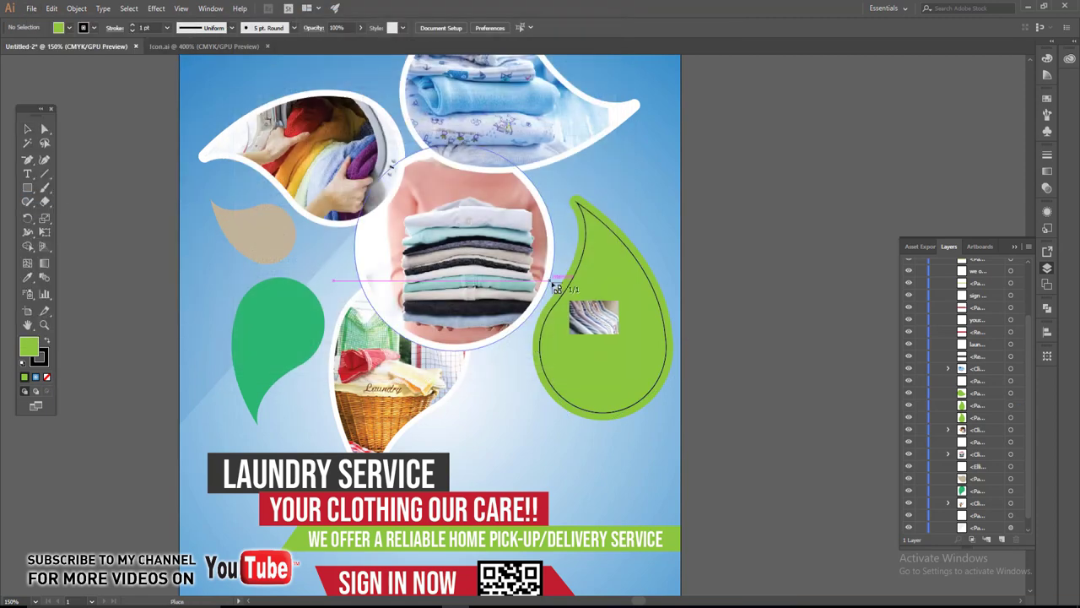
click(550, 280)
drag(550, 280, 614, 327)
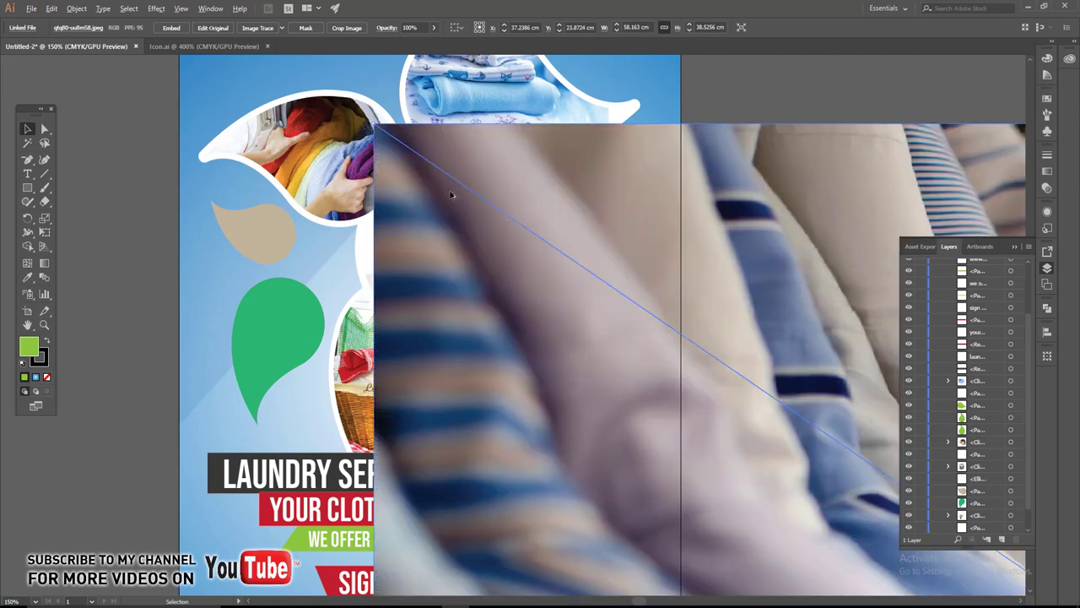
key(ctrl+minus)
key(ctrl+minus)
drag(641, 361, 688, 350)
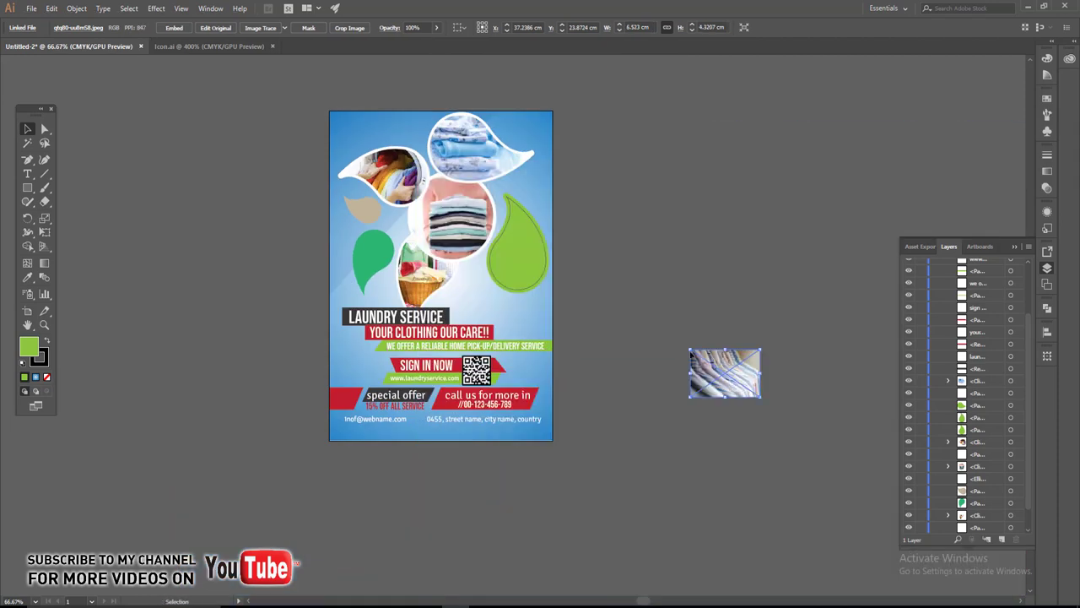
key(ctrl+plus)
drag(487, 232, 518, 208)
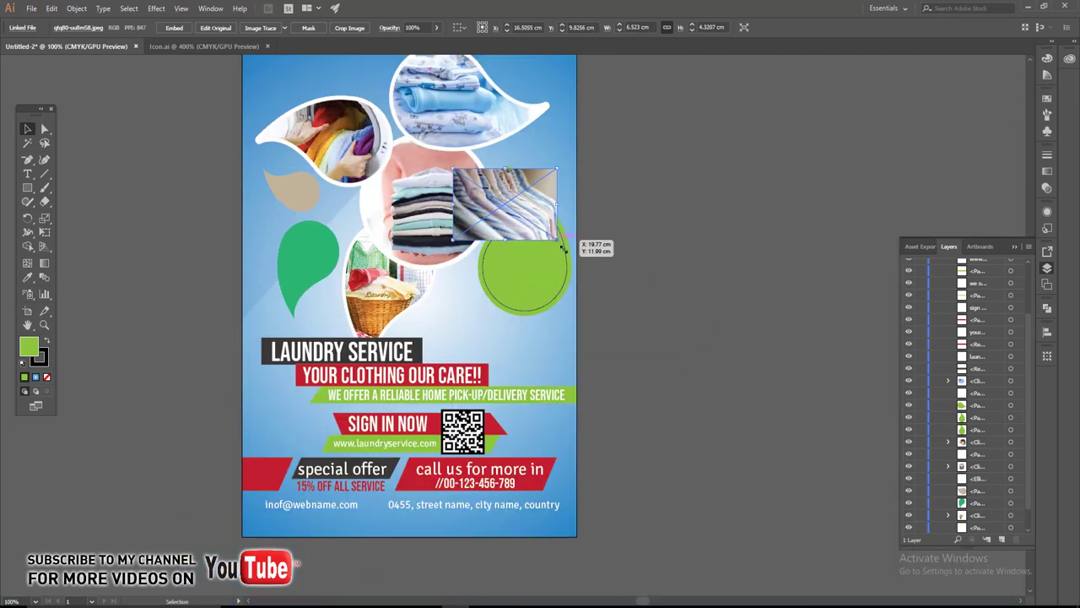
drag(563, 247, 665, 314)
Send the photo to back, clip it inside the drop, and adjust its position within
right_click(555, 240)
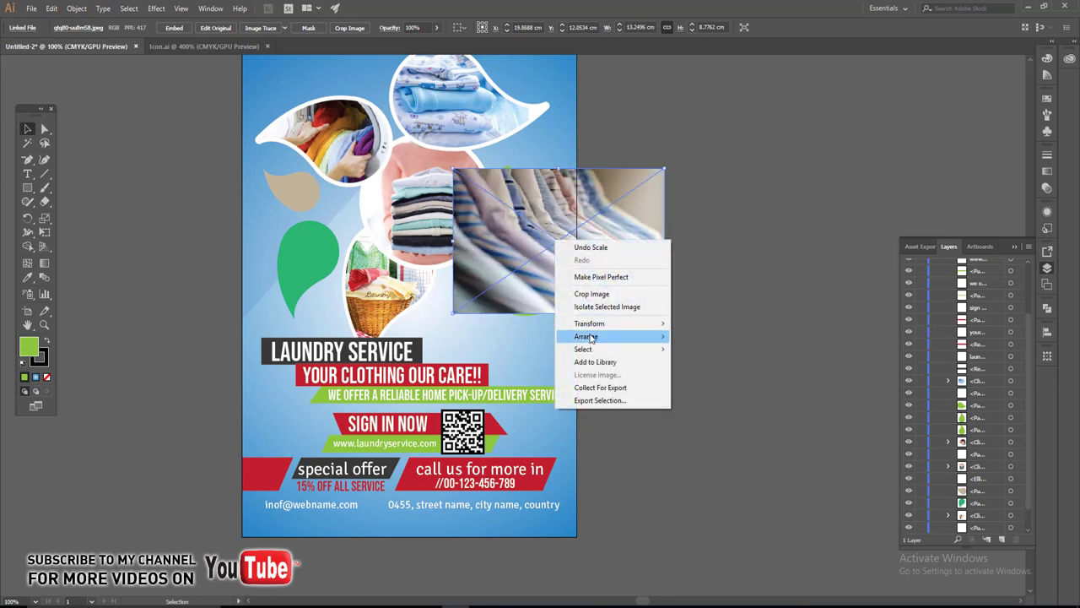
click(700, 373)
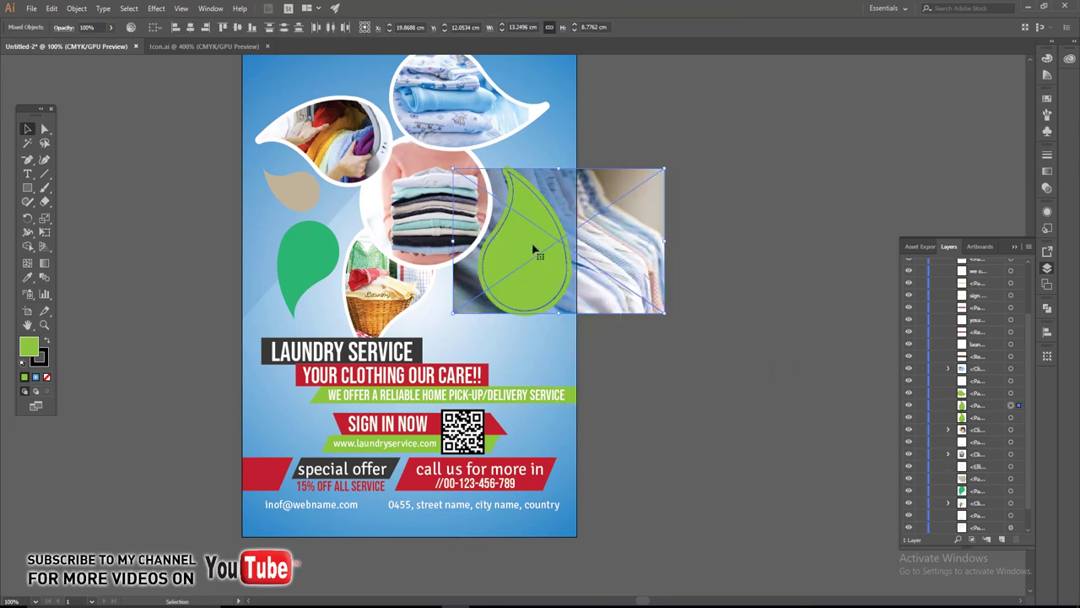
right_click(533, 250)
click(590, 321)
double_click(523, 253)
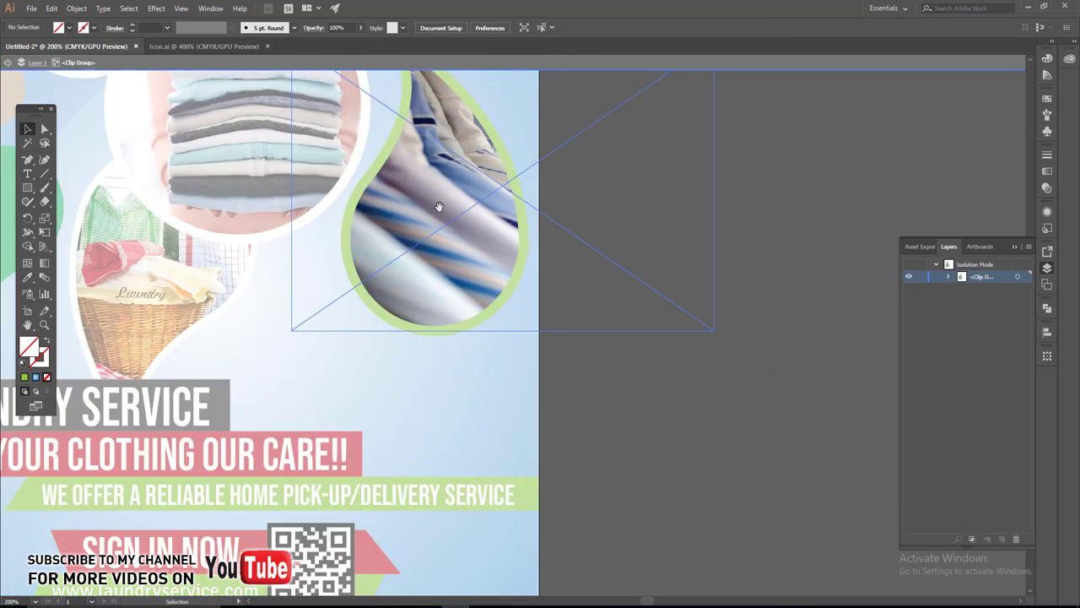
mouse_move(439, 206)
mouse_down()
mouse_move(459, 271)
mouse_move(430, 273)
mouse_up()
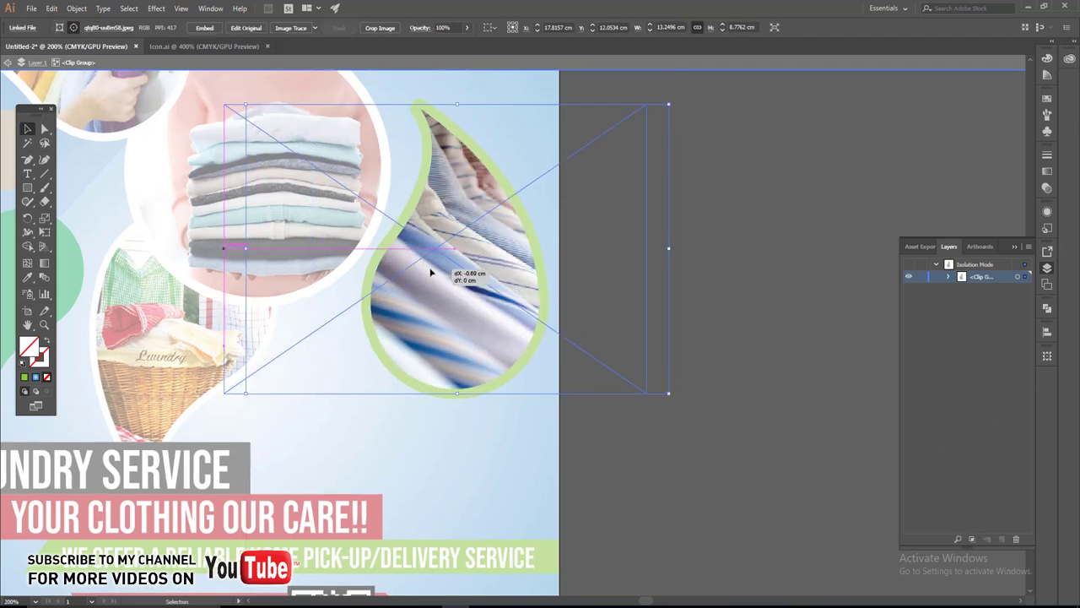
drag(513, 291, 582, 302)
double_click(569, 311)
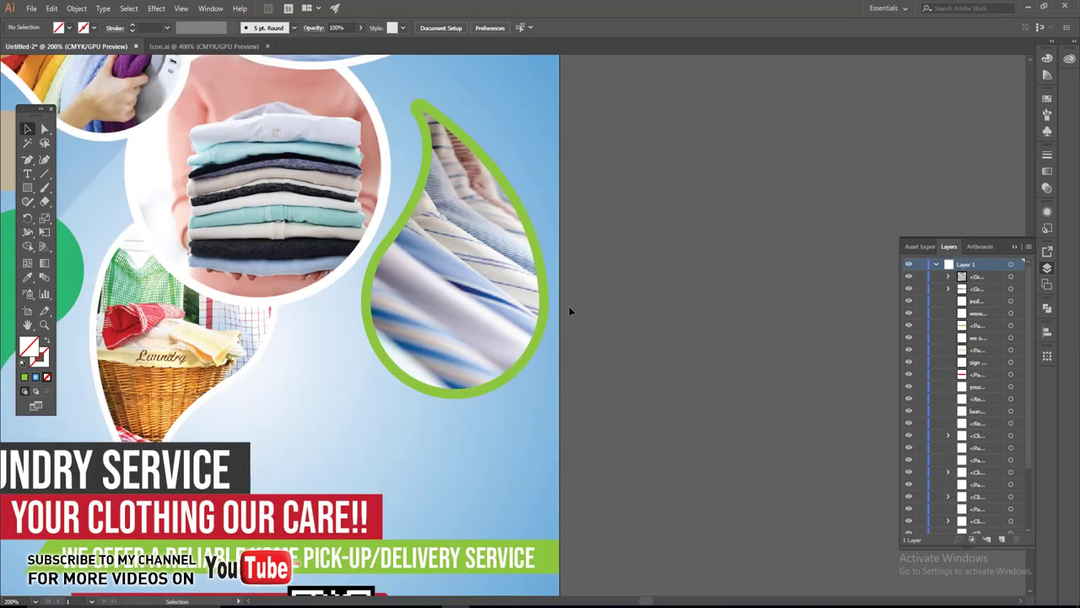
Set the outer drop's fill to white to form the photo border
click(542, 311)
click(69, 28)
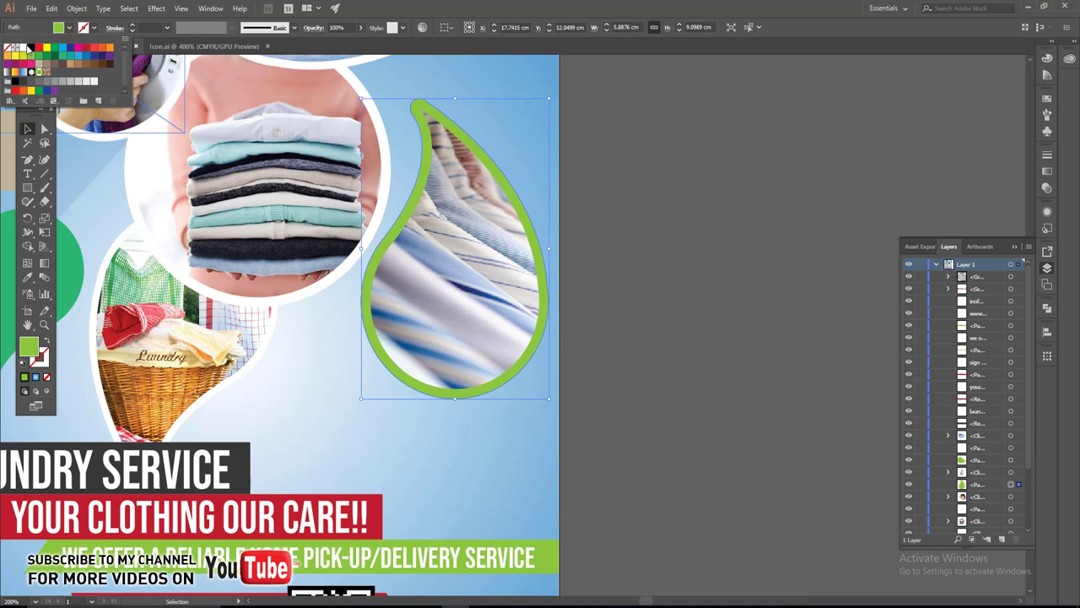
click(28, 48)
key(ctrl+0)
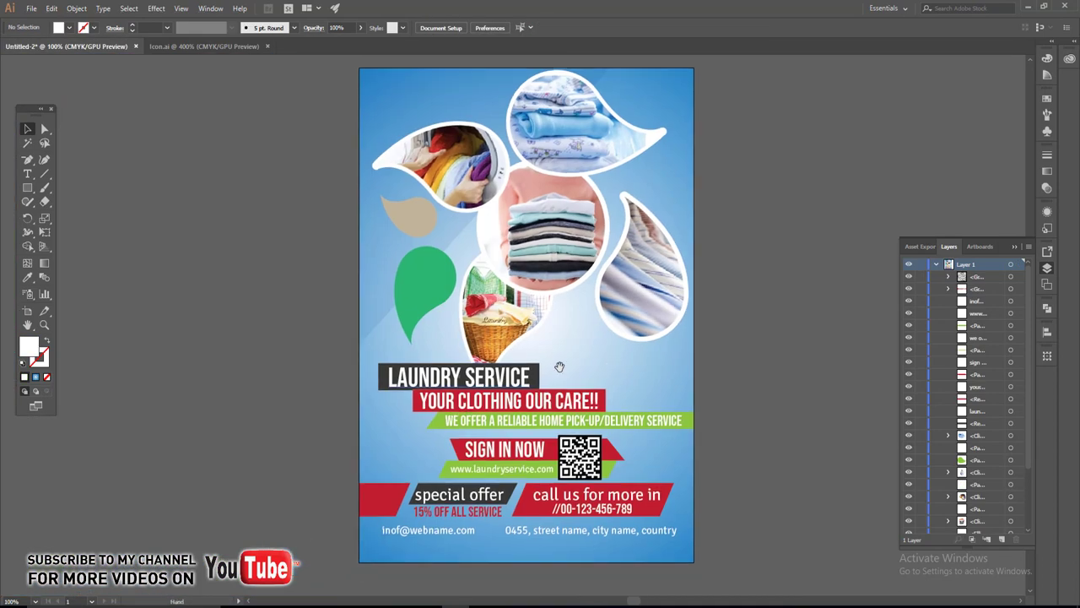
Nudge the lower text and banner block down, excluding the laundry-basket photo
scroll(559, 366, up, 1)
scroll(555, 333, up, 1)
scroll(545, 325, up, 1)
scroll(531, 287, up, 1)
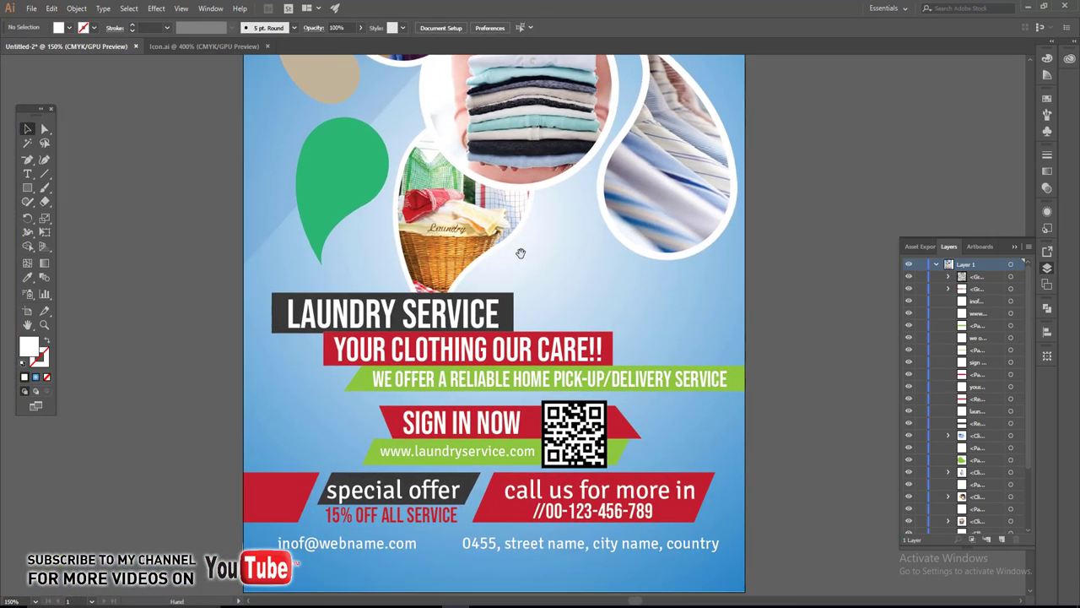
drag(521, 253, 504, 194)
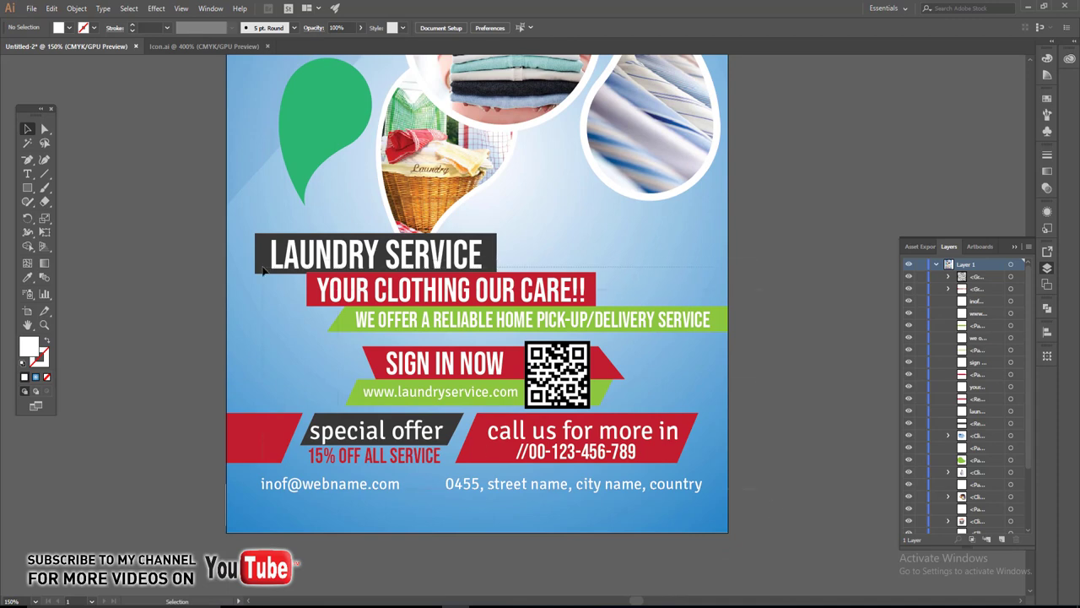
drag(262, 270, 264, 436)
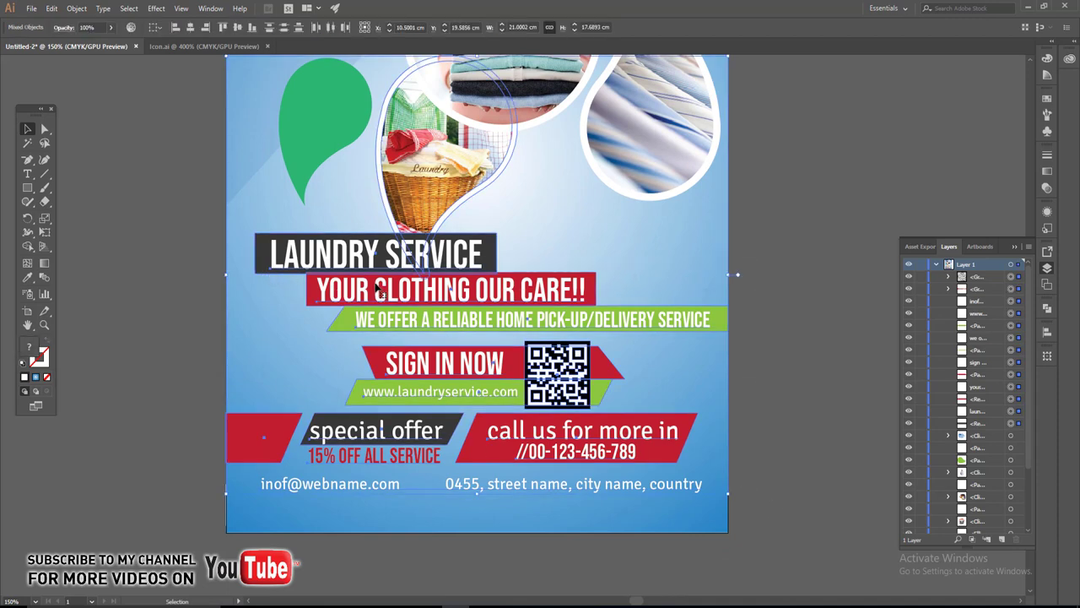
shift+click(382, 208)
key(shift+Down)
key(Down)
key(Down)
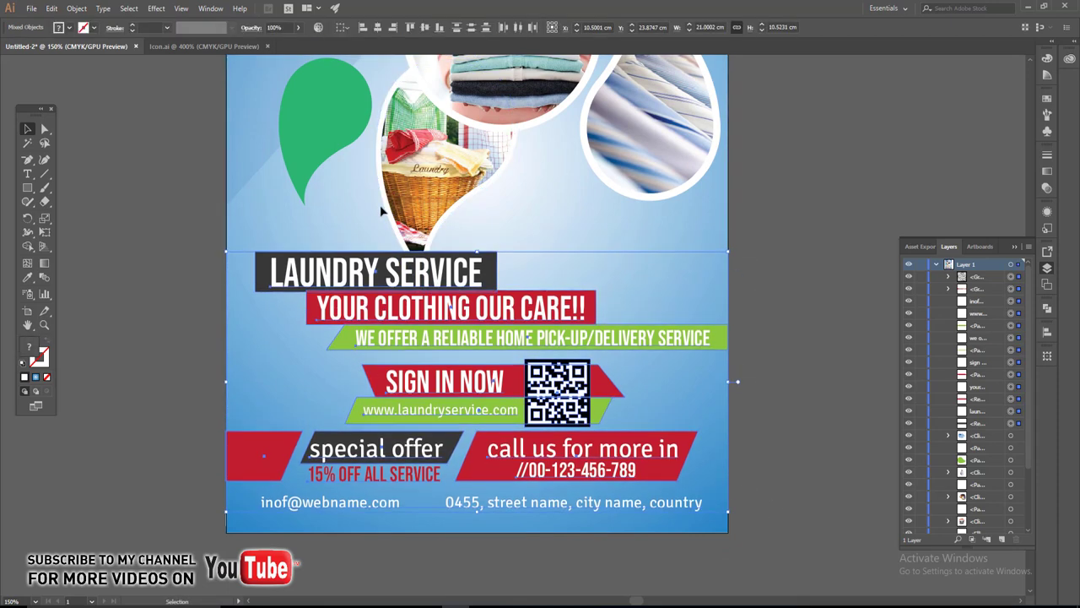
key(Down)
key(Down)
key(Down)
key(Down)
key(Down)
key(ctrl+0)
key(ctrl+shift+a)
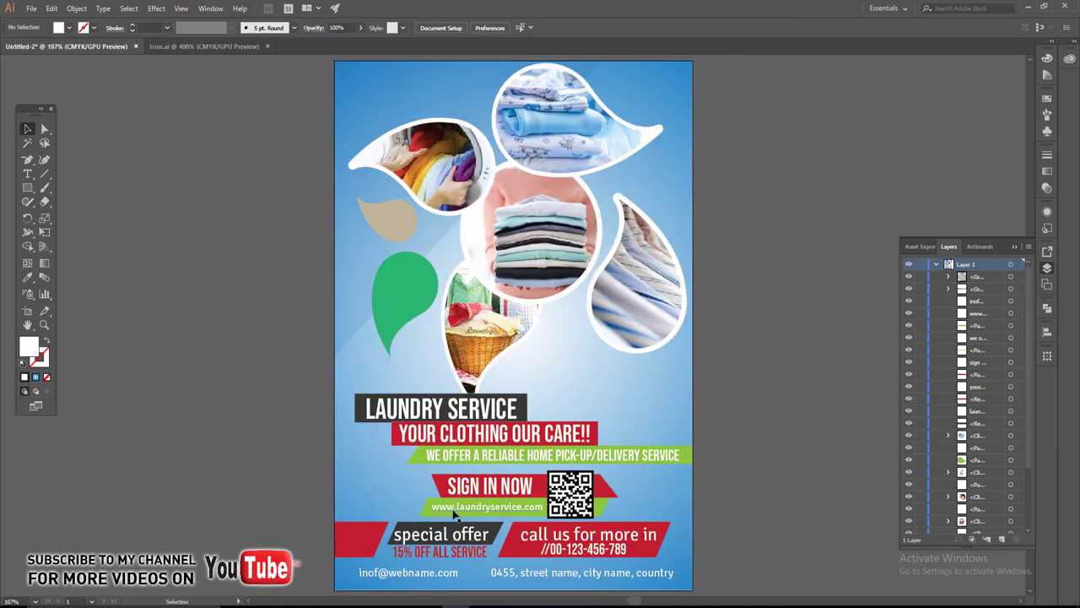
Make the 15% OFF ALL SERVICE text yellow
click(448, 544)
double_click(453, 557)
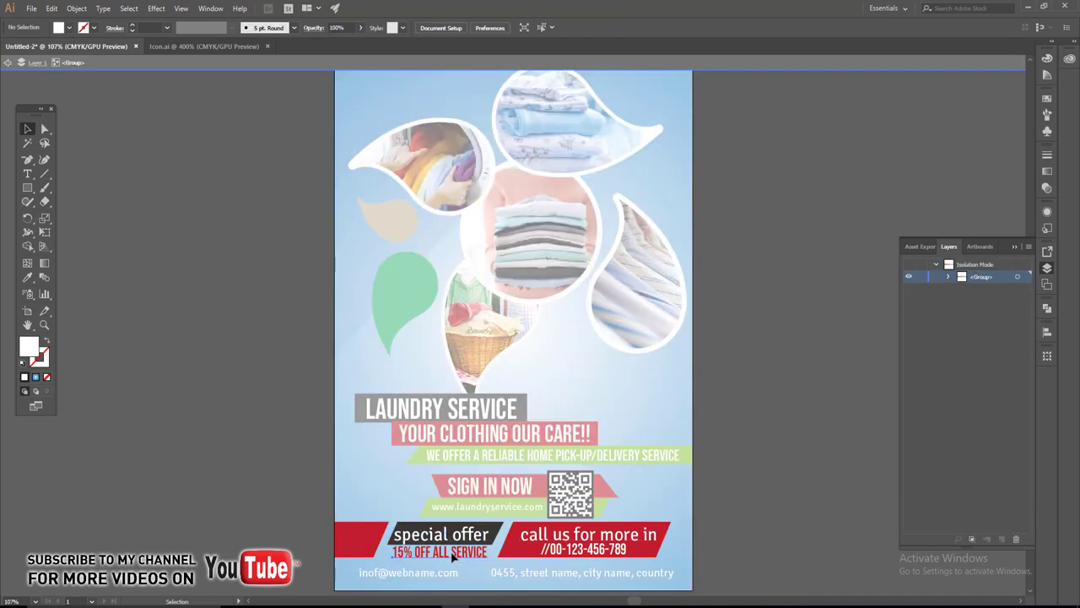
click(70, 28)
click(46, 48)
double_click(154, 214)
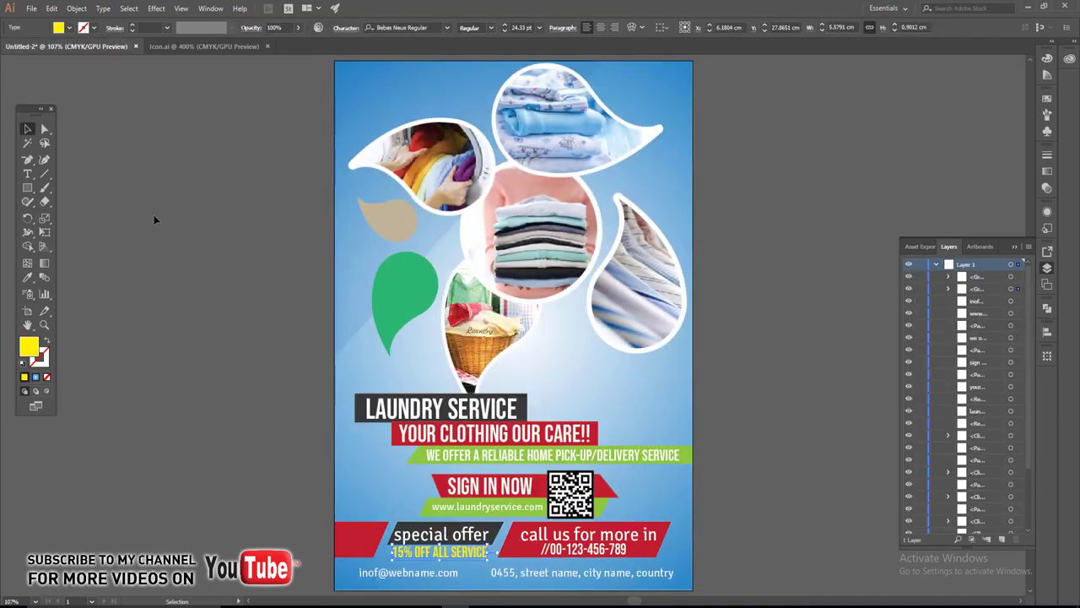
double_click(457, 552)
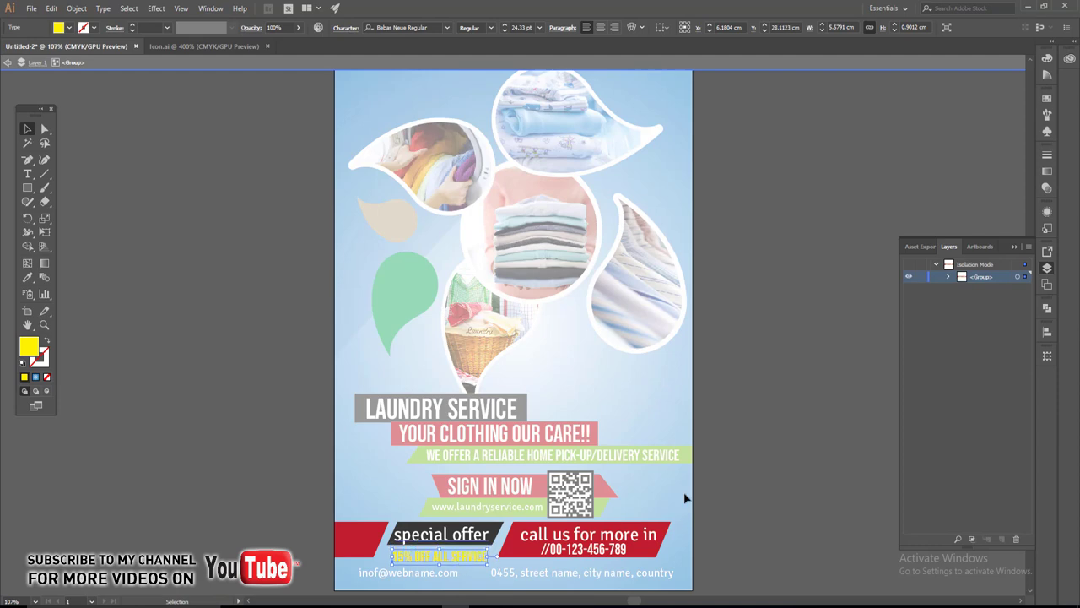
double_click(826, 374)
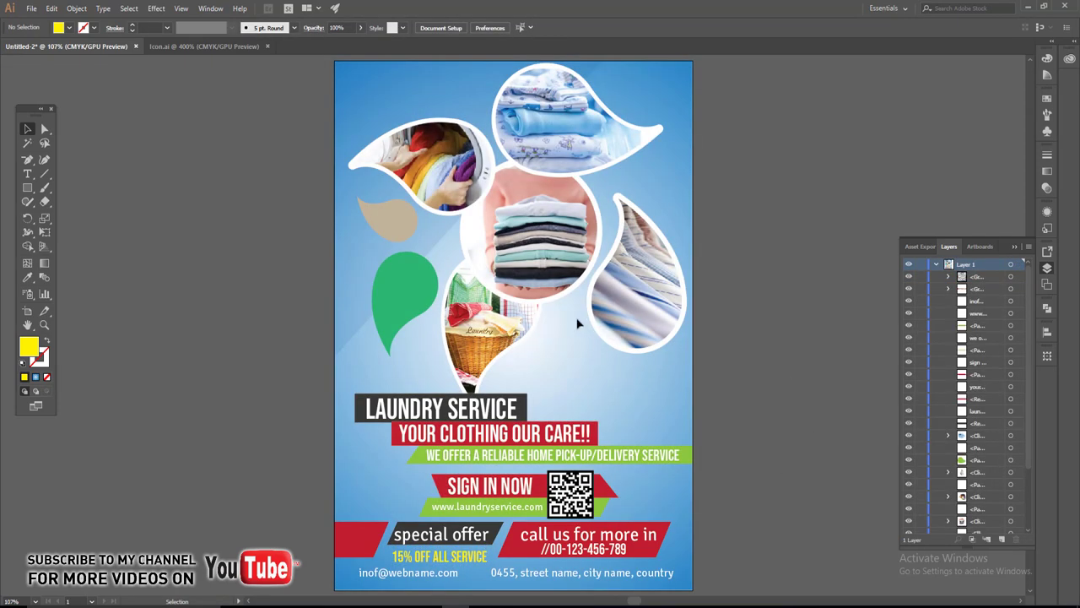
Release the central clothes circle's clip, enlarge it to 10.54 cm, re-clip, and nudge it up
click(559, 283)
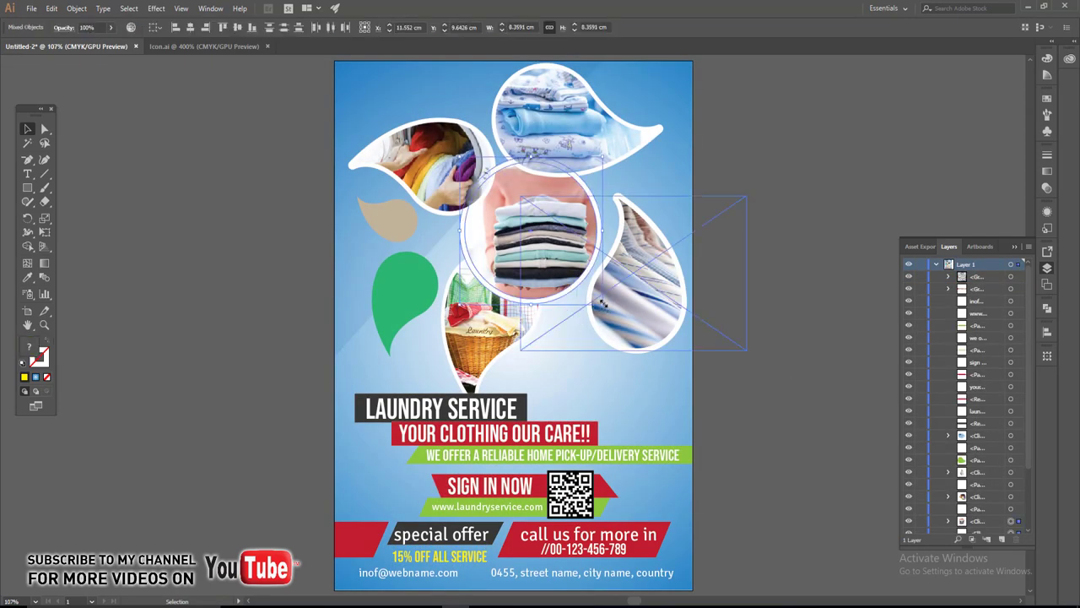
key(ctrl+alt+7)
click(527, 370)
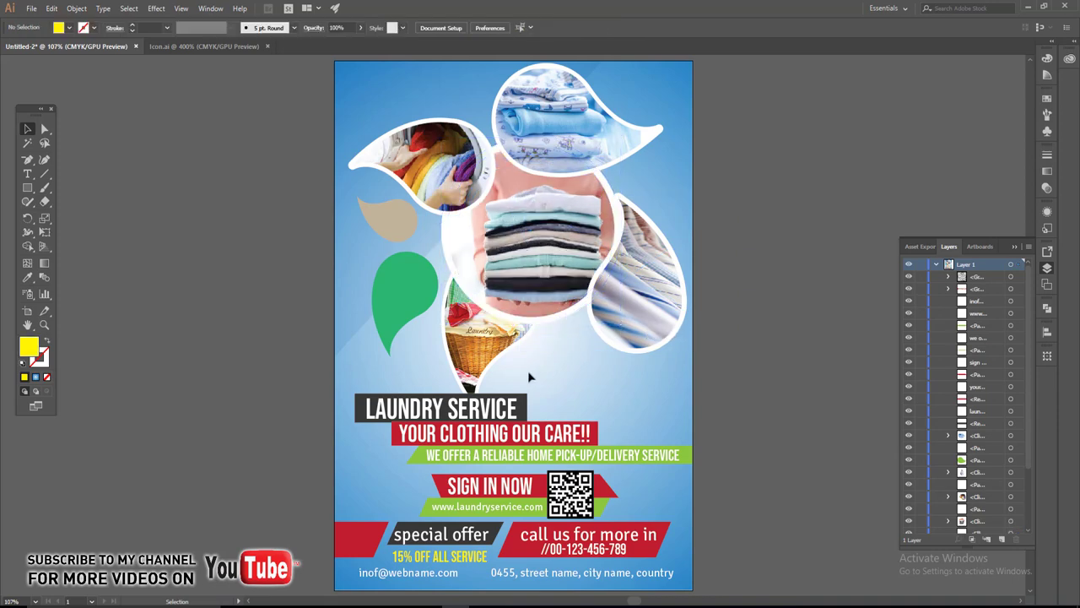
click(548, 287)
key(ctrl+7)
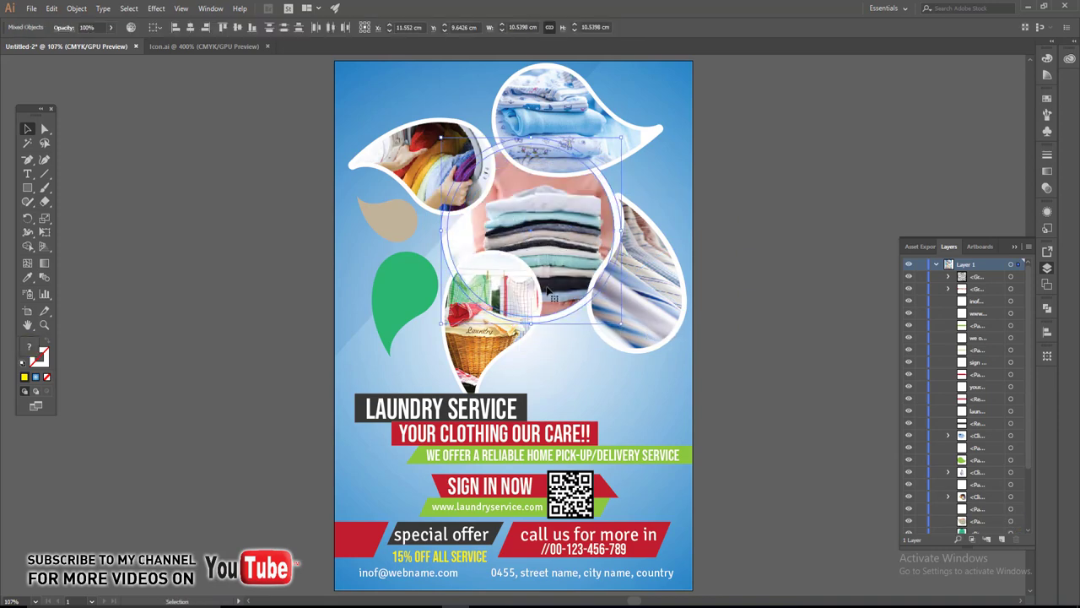
key(shift+Up)
click(694, 355)
click(650, 291)
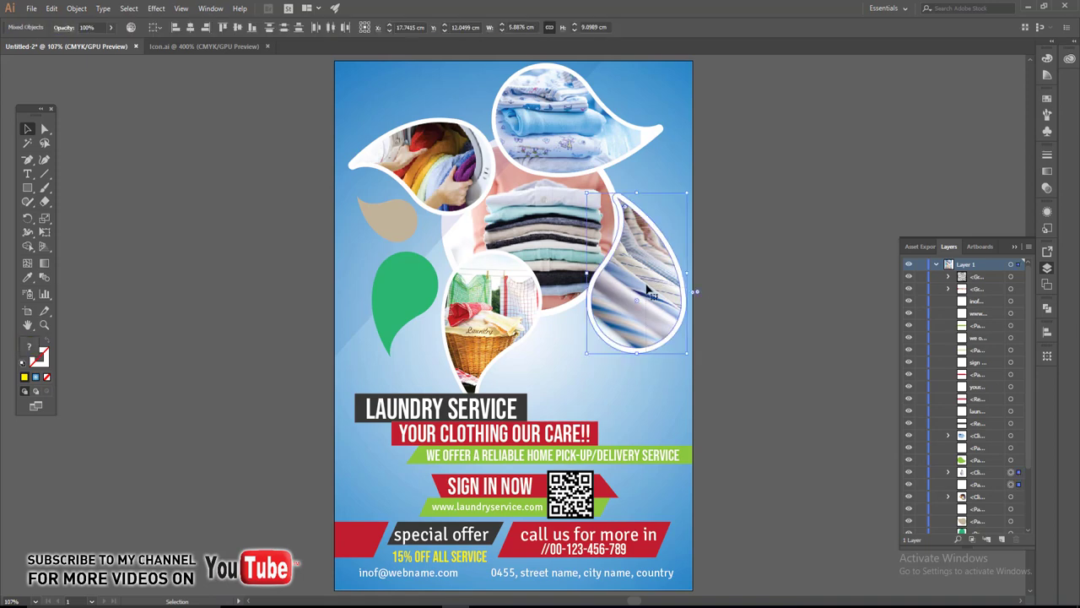
key(ctrl+plus)
key(ctrl+plus)
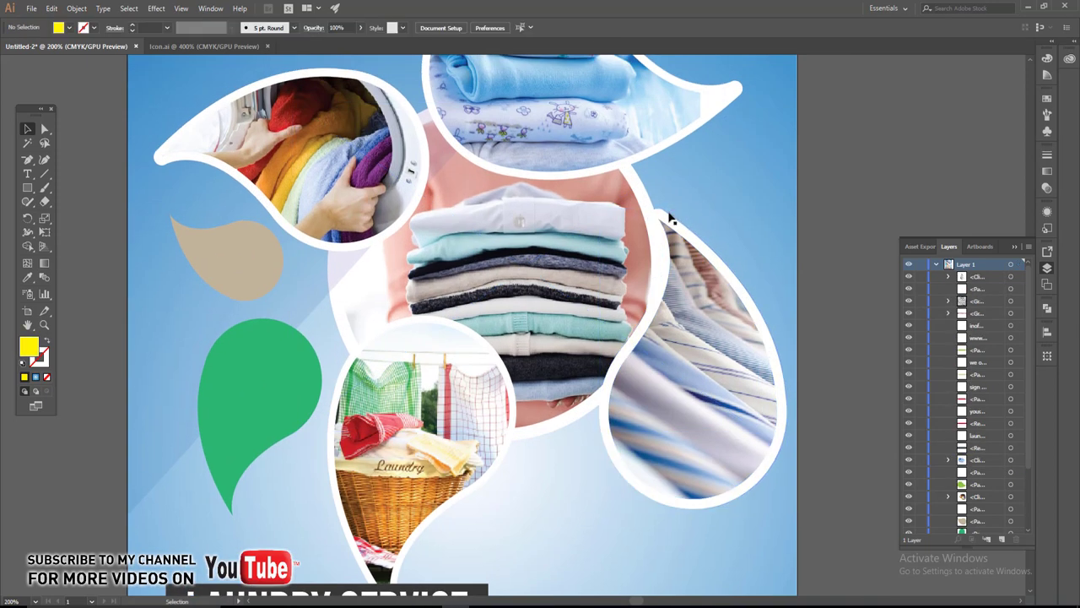
Add a Drop Shadow with -0.1 cm X offset to the striped-shirts teardrop
click(157, 8)
mouse_move(170, 140)
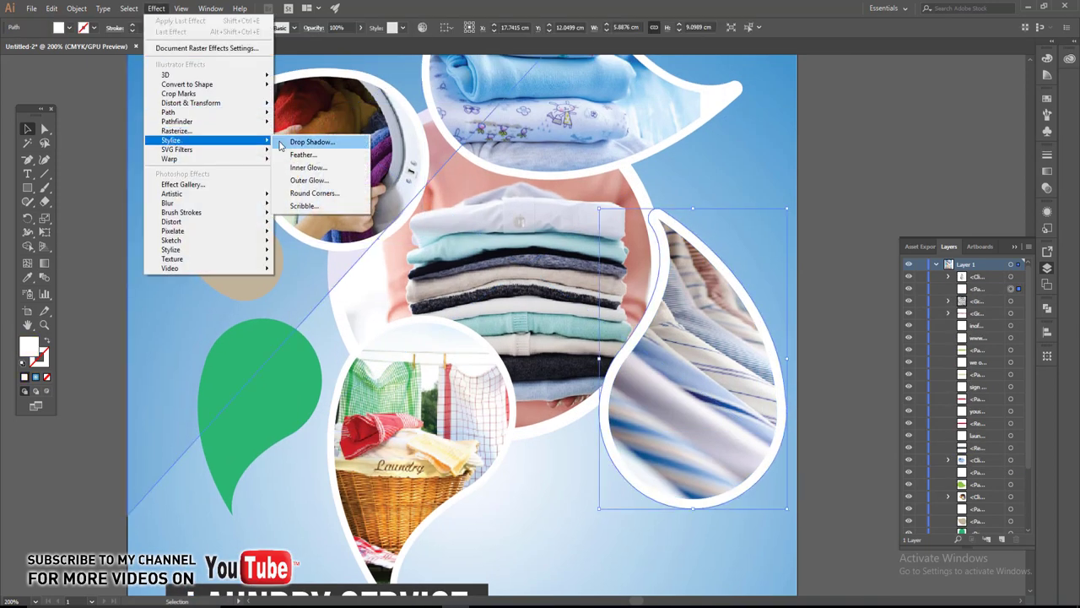
click(291, 142)
click(770, 303)
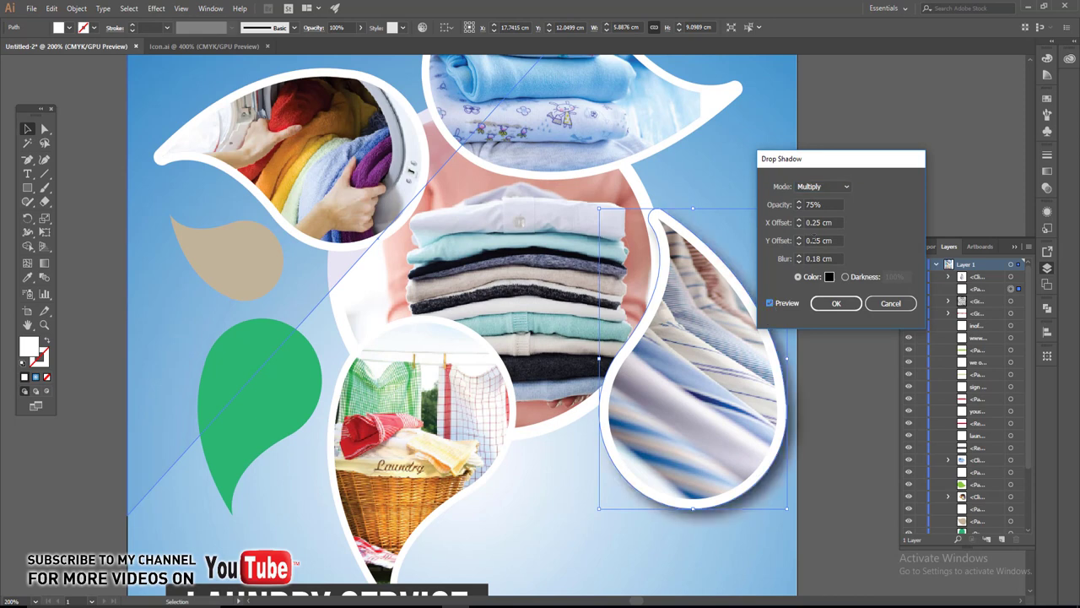
double_click(818, 221)
text(-0.1)
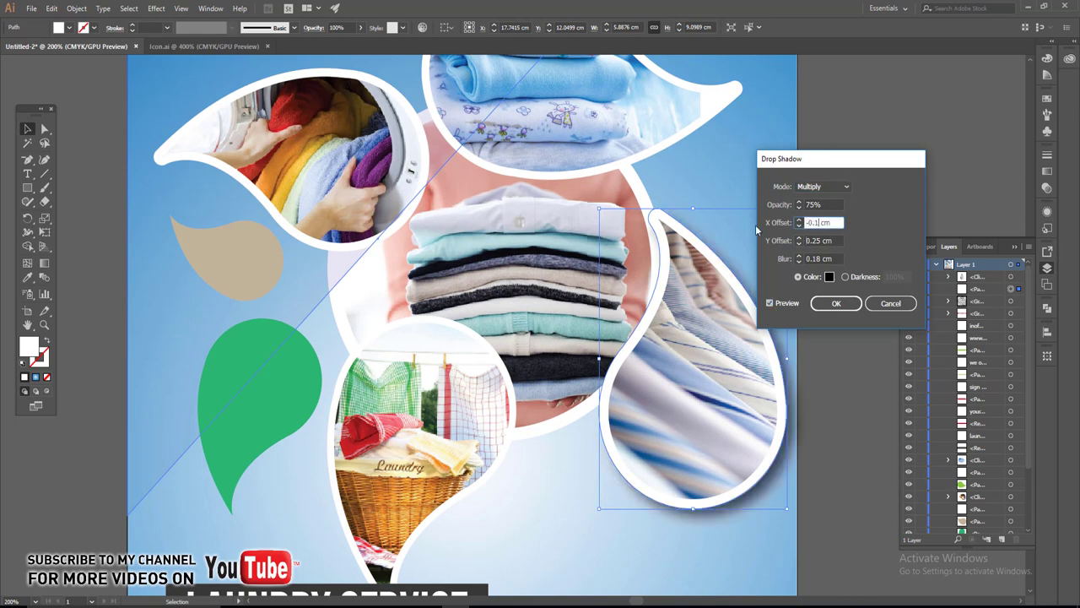
key(Tab)
click(836, 303)
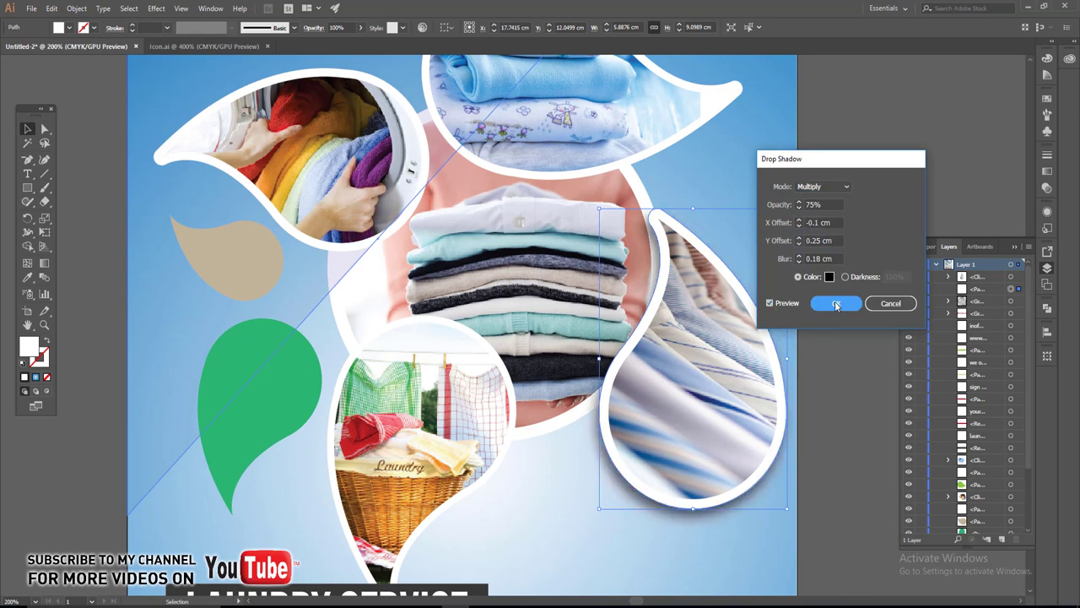
Reapply the same drop shadow to the top folded-clothes and washer teardrops
click(579, 169)
click(156, 7)
click(182, 21)
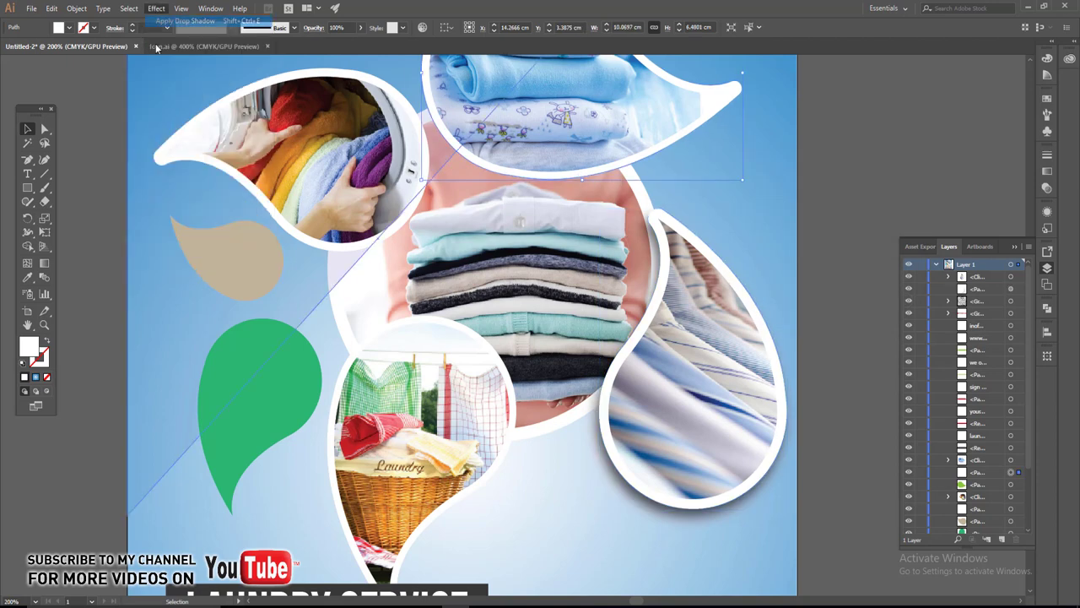
click(156, 7)
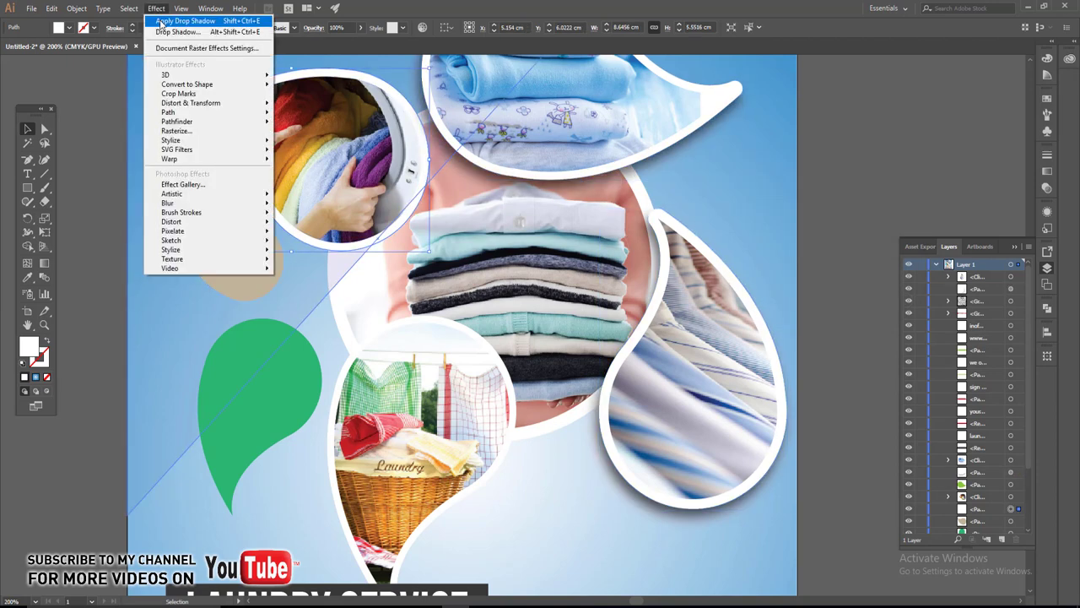
click(182, 18)
Reapply the drop shadow to the laundry-basket teardrop and the large central circle
click(351, 355)
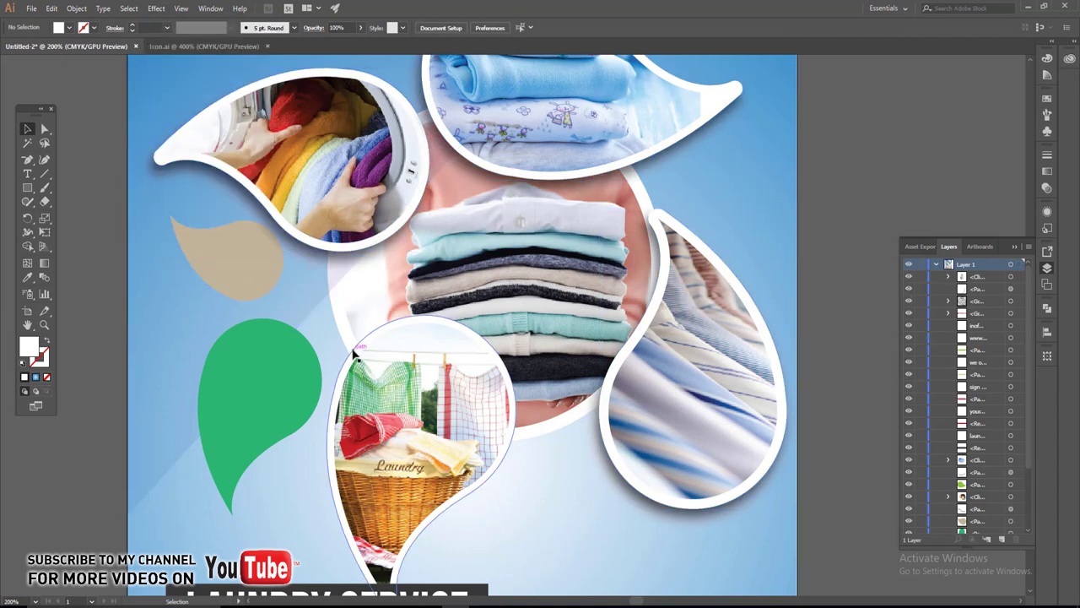
click(156, 8)
click(181, 20)
click(555, 437)
click(555, 437)
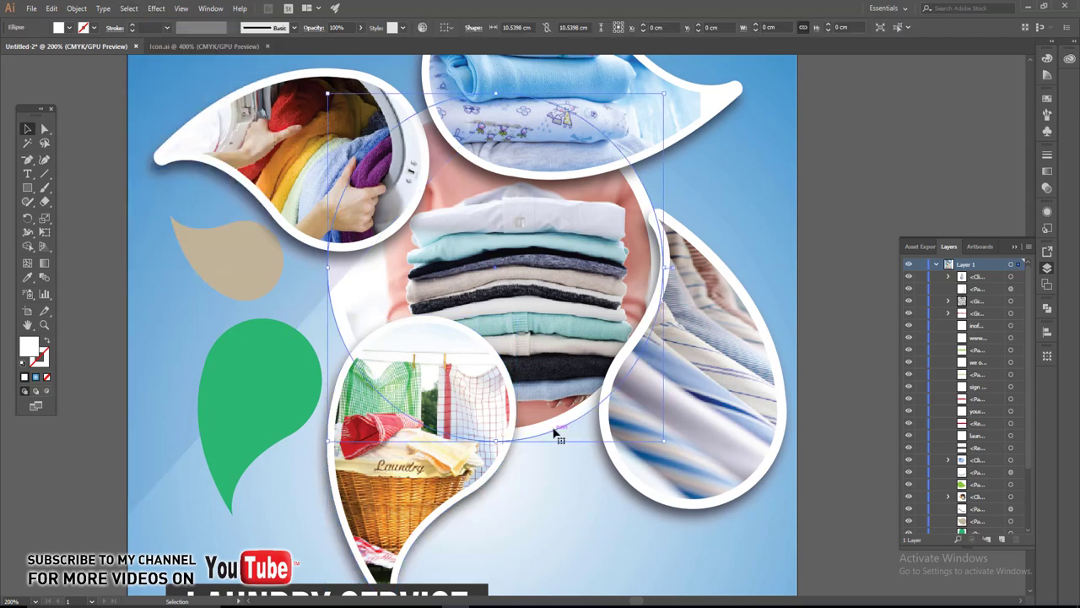
click(156, 7)
click(182, 21)
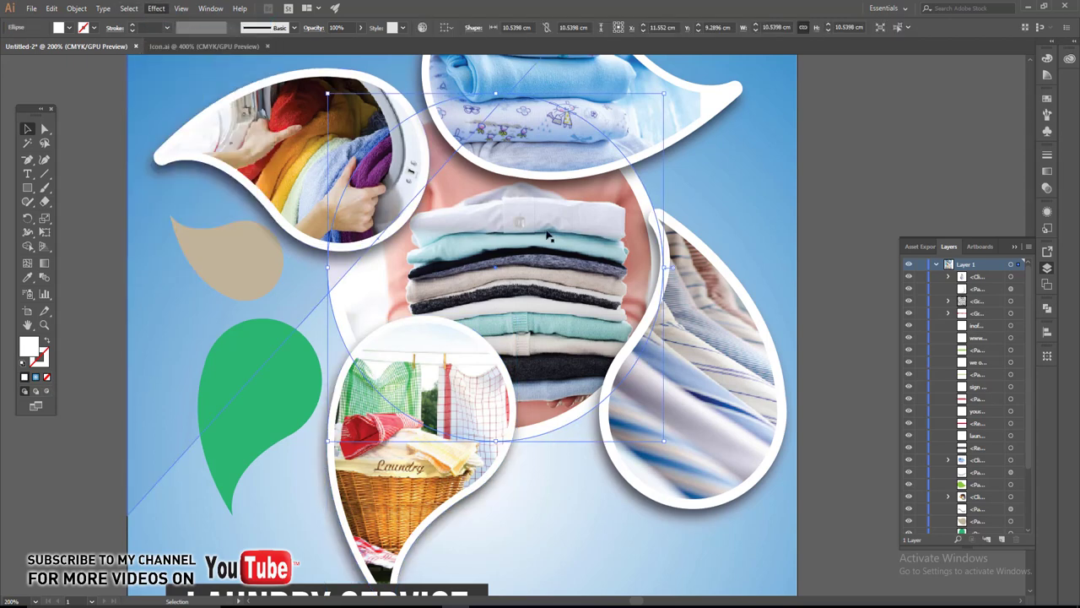
click(832, 164)
key(ctrl+0)
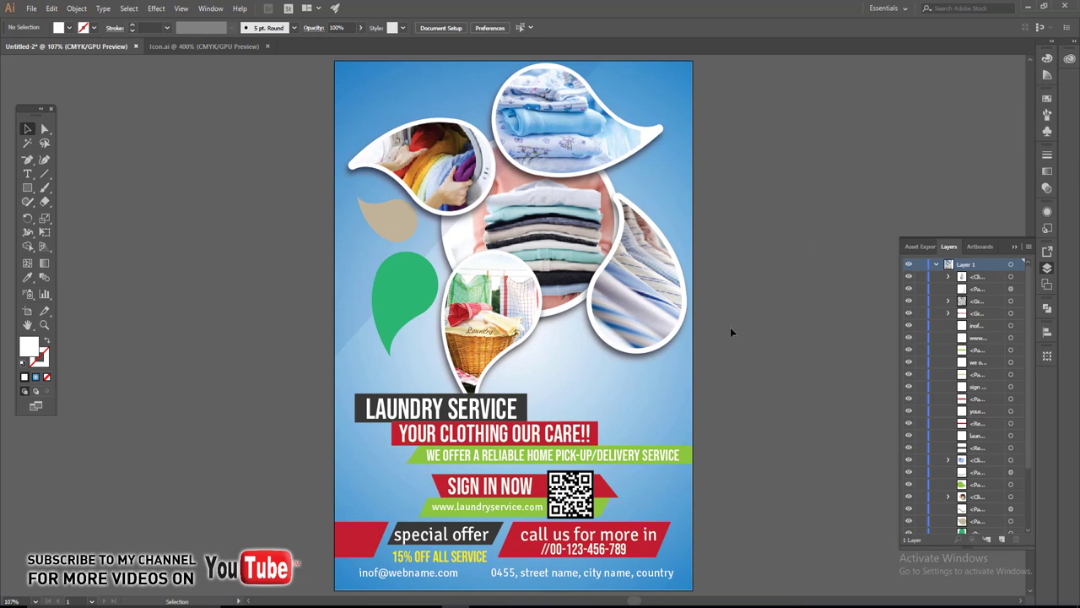
Duplicate the tan teardrop beside the laundry basket and rotate the copy to about 339°
drag(382, 219, 576, 376)
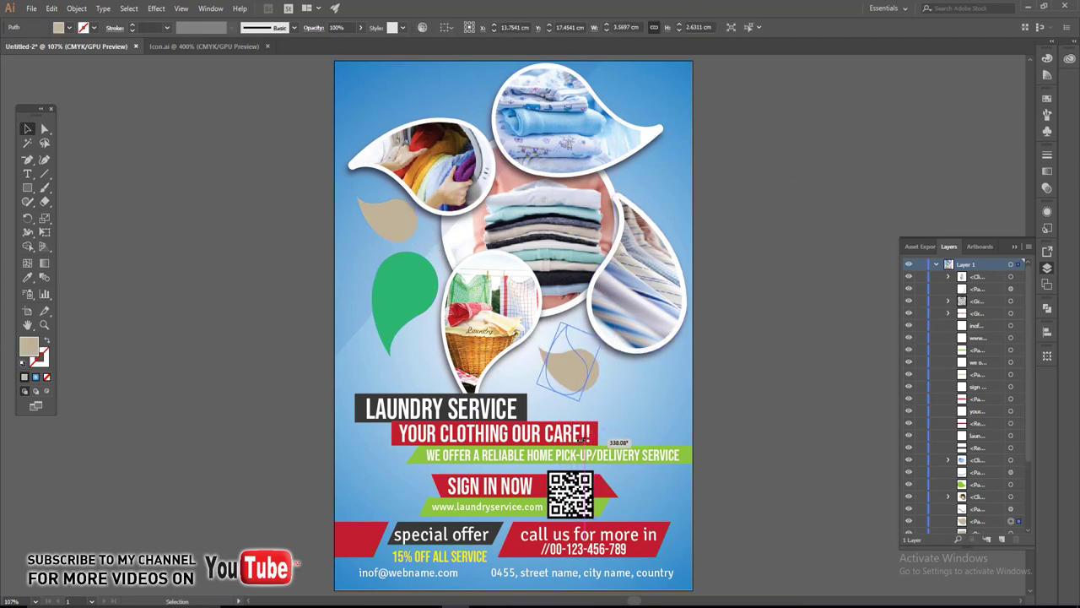
drag(588, 439, 580, 401)
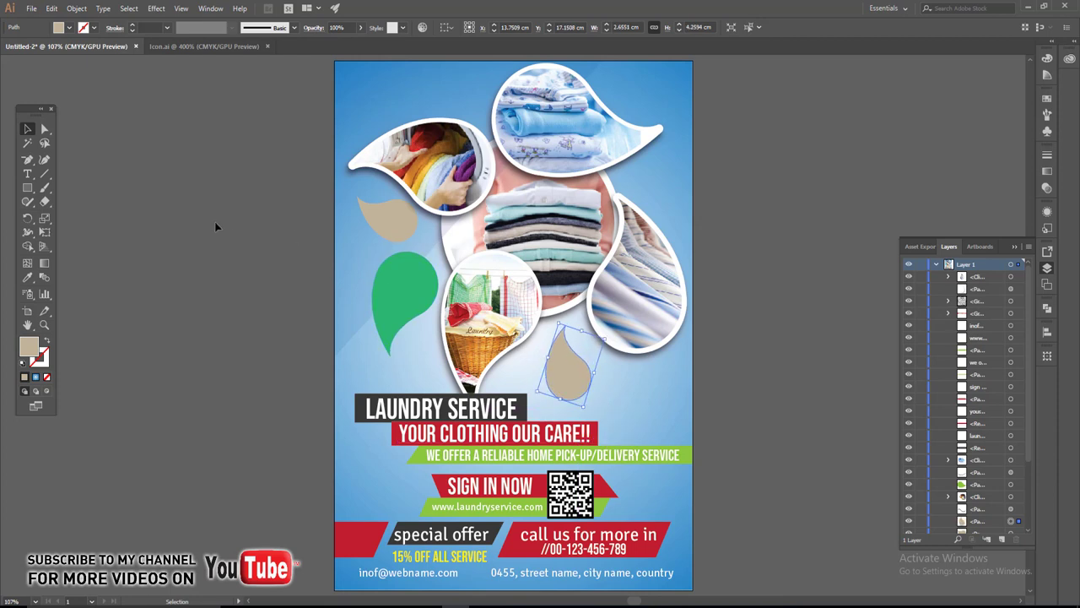